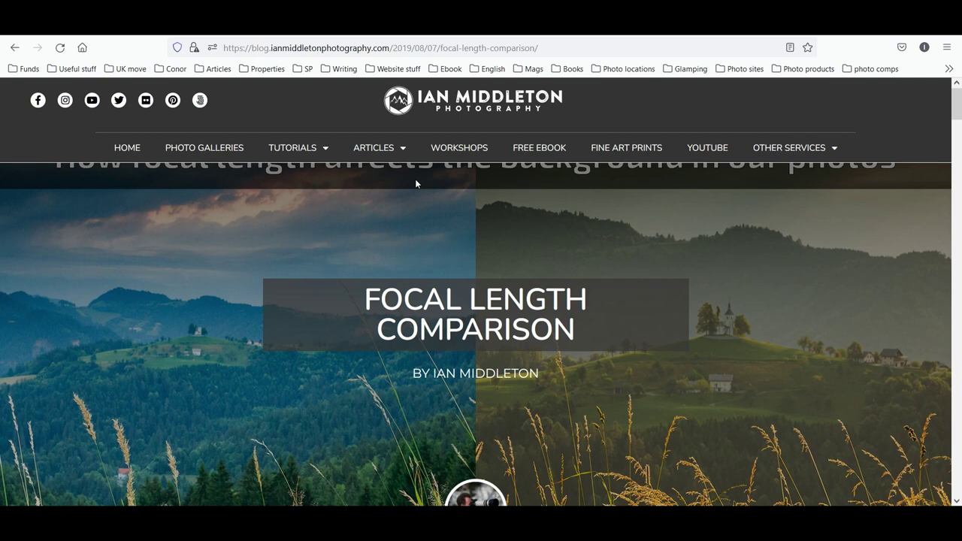
scroll(406, 388, "down", 2)
scroll(406, 389, "up", 2)
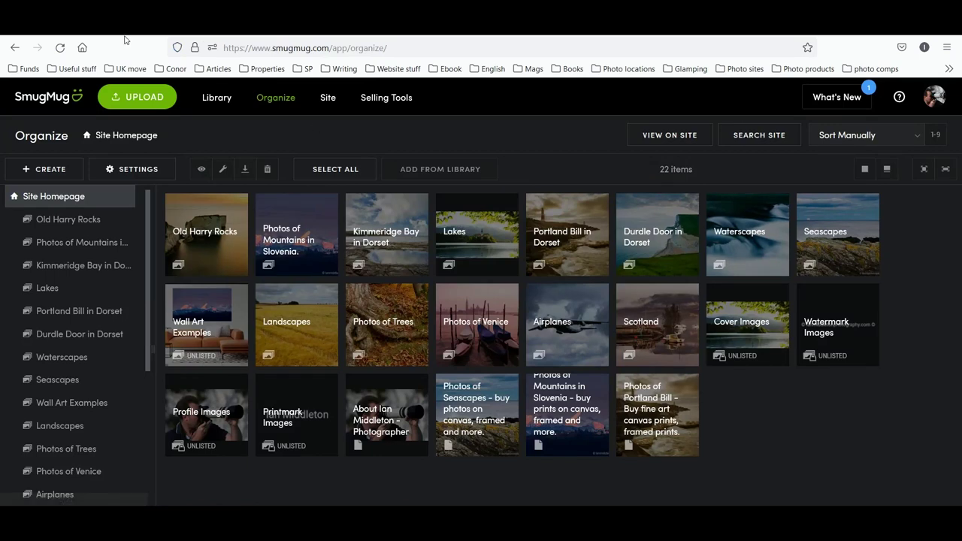
Start a new folder under the site homepage and title it "Photography Articles"
left_click(24, 170)
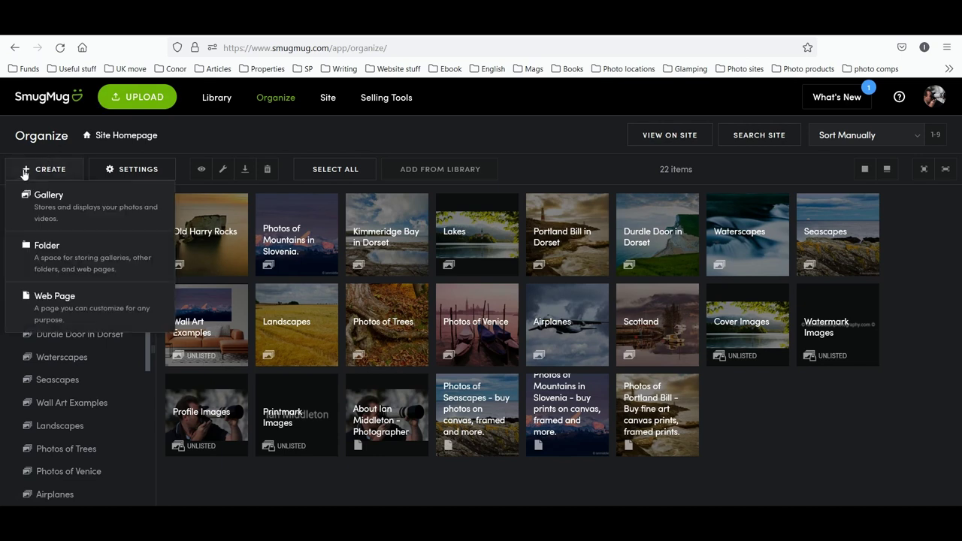
left_click(51, 264)
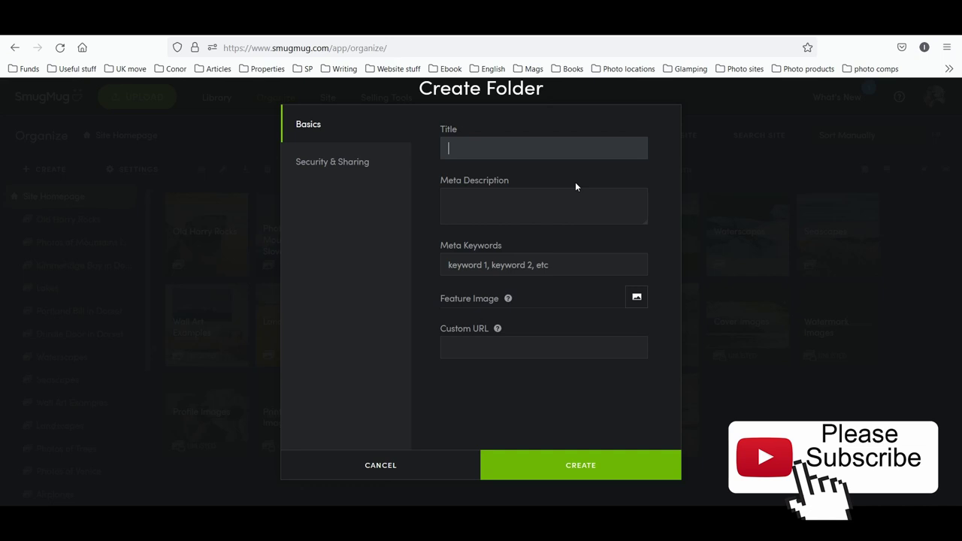
type("Photography Articles")
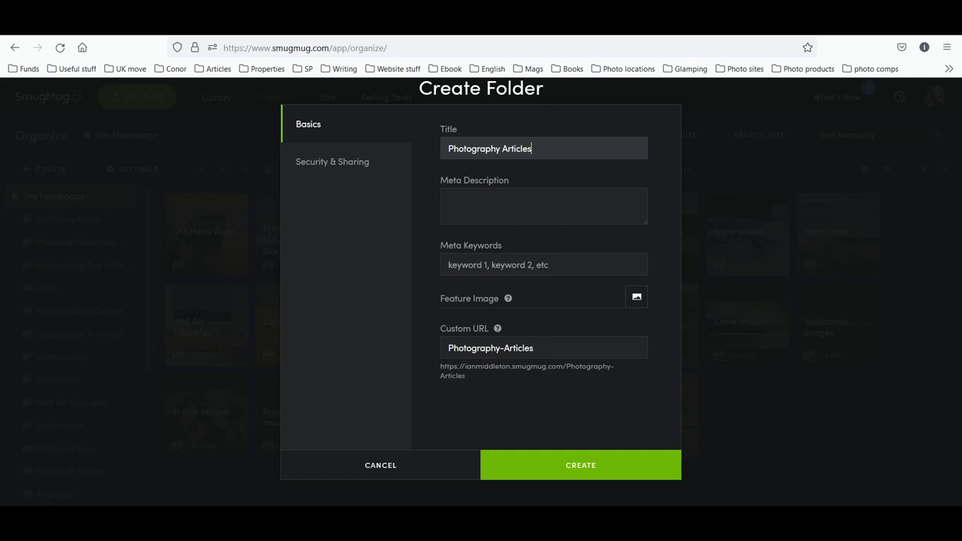
Set the folder's meta description to "Here you can read a series of photography articles - tutorials."
left_click(534, 204)
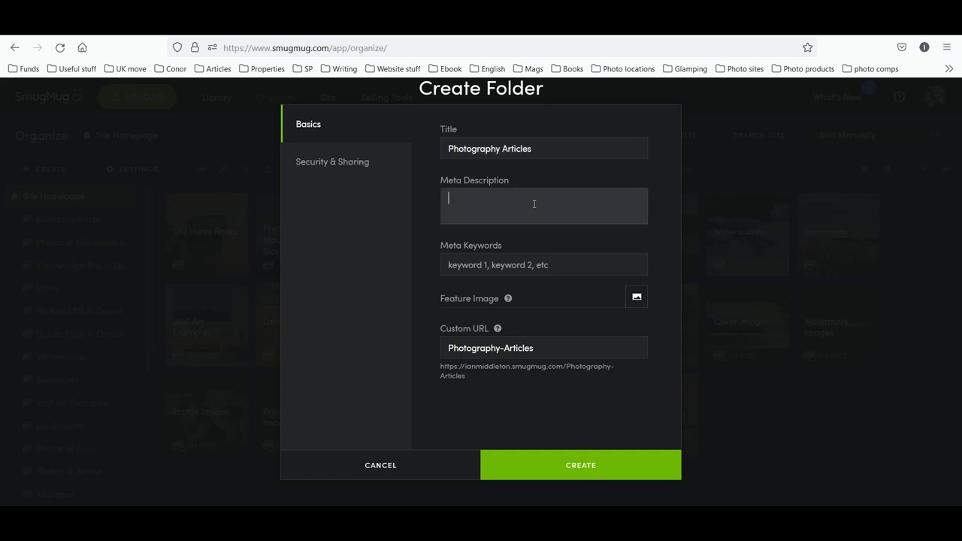
type("Her")
key("BackSpace")
key("BackSpace")
key("BackSpace")
type("Here you can read a series of photography a")
type("ricles")
key("BackSpace")
key("BackSpace")
key("BackSpace")
key("BackSpace")
type("ticles")
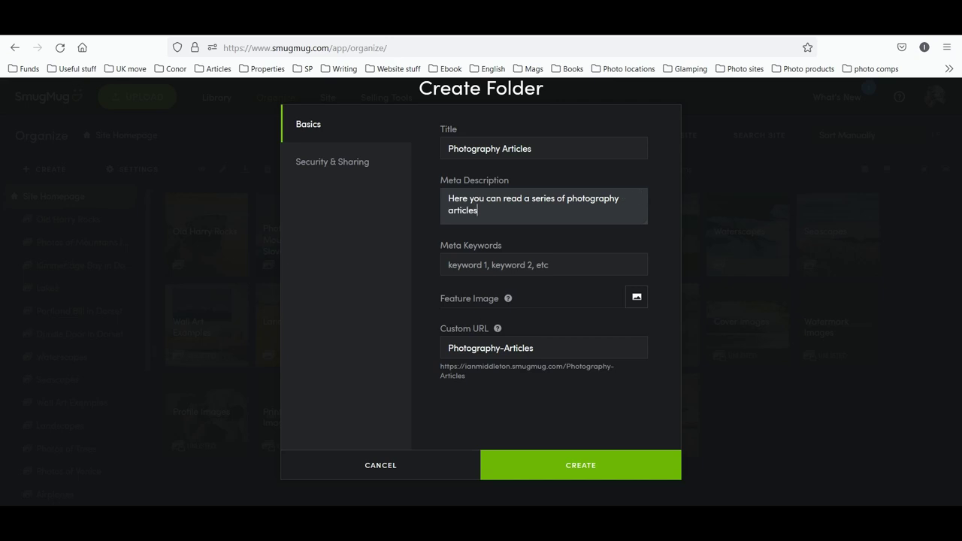
type(" - tutorials,")
key("BackSpace")
type(".")
Set the folder's meta keywords to "photography articles, photography tutorials"
key("Tab")
type("photography artri")
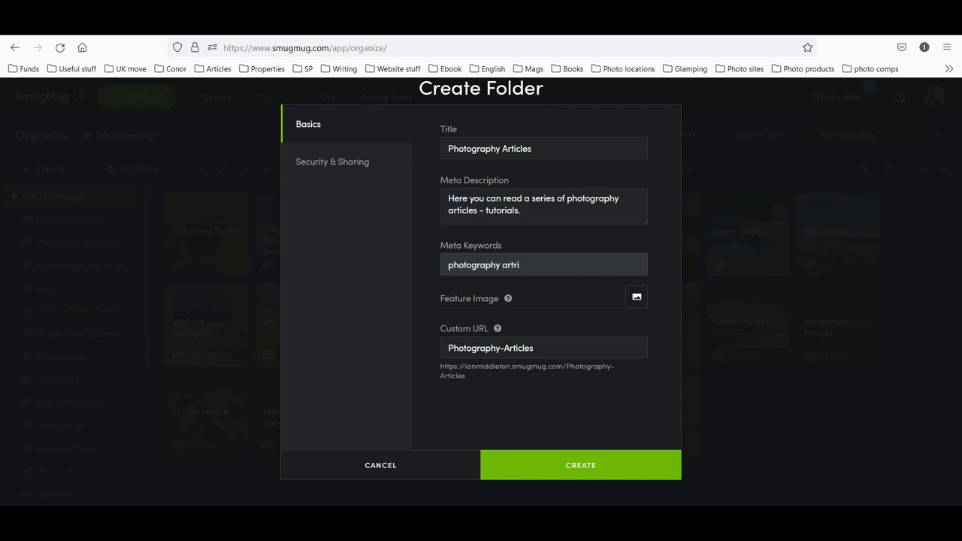
key("BackSpace")
key("BackSpace")
type("icles, photography tutorials")
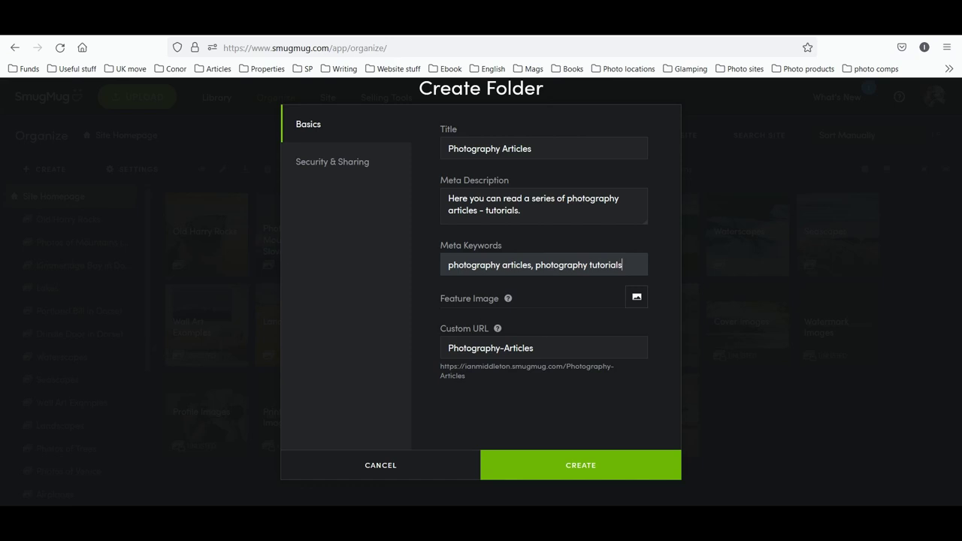
left_click(549, 348)
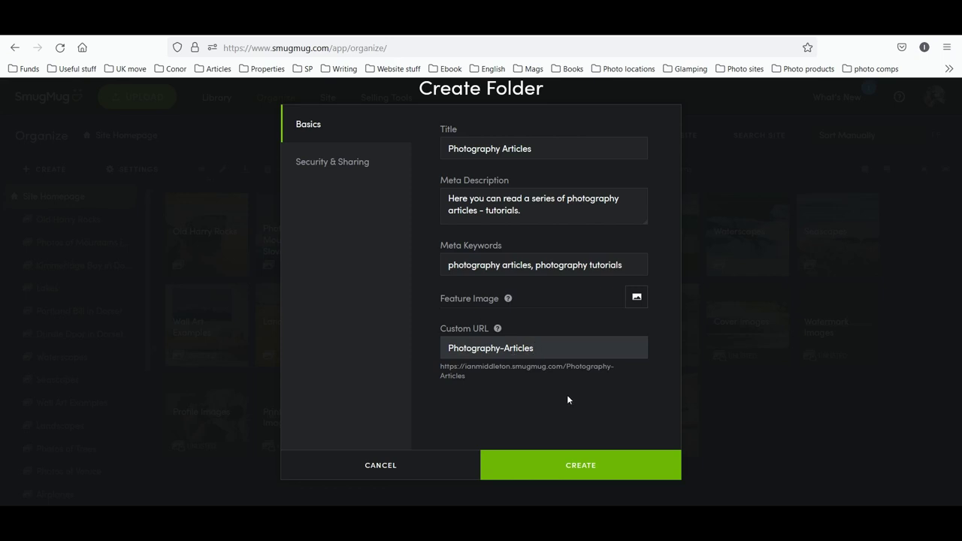
Review the folder's security and sharing options, trying No for Web Searchable and restoring Site-Setting
left_click(307, 163)
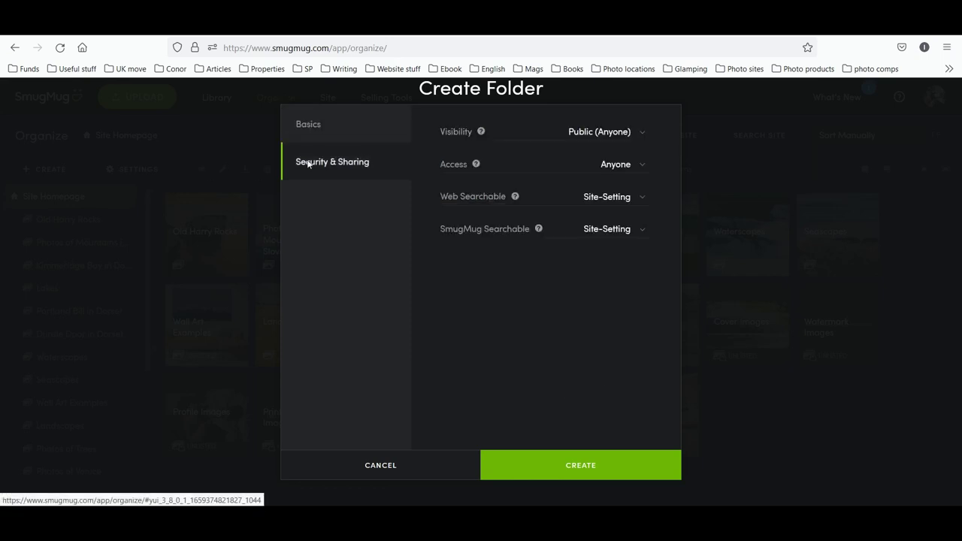
left_click(618, 137)
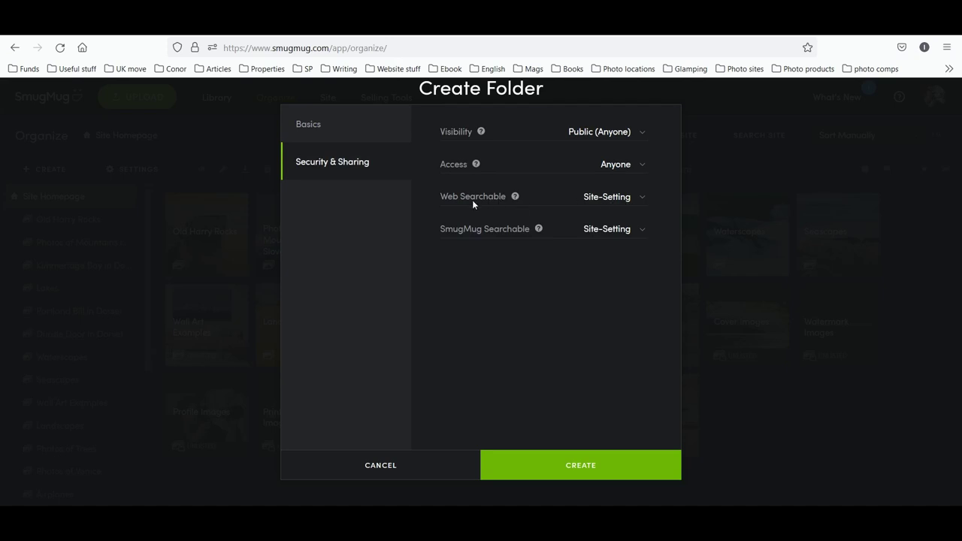
left_click(645, 205)
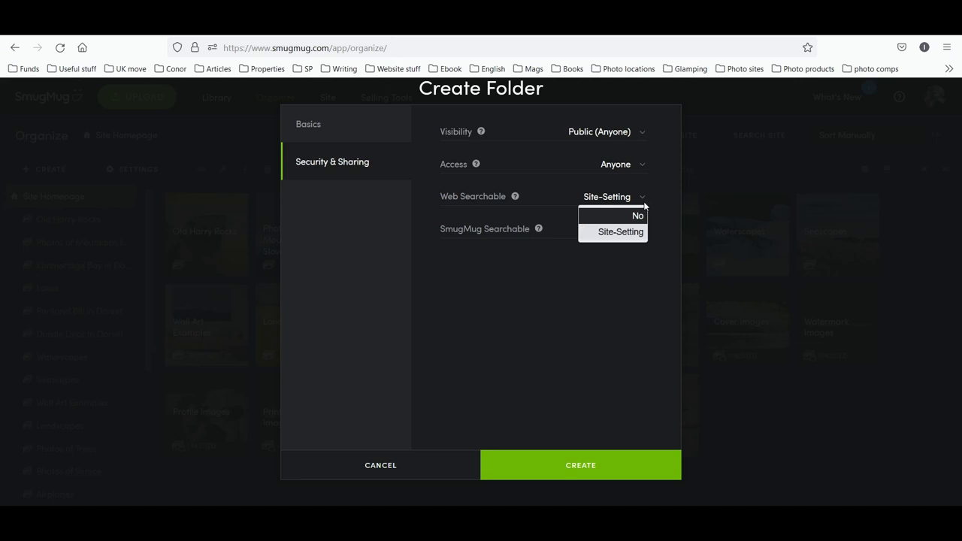
left_click(497, 279)
left_click(632, 200)
left_click(641, 217)
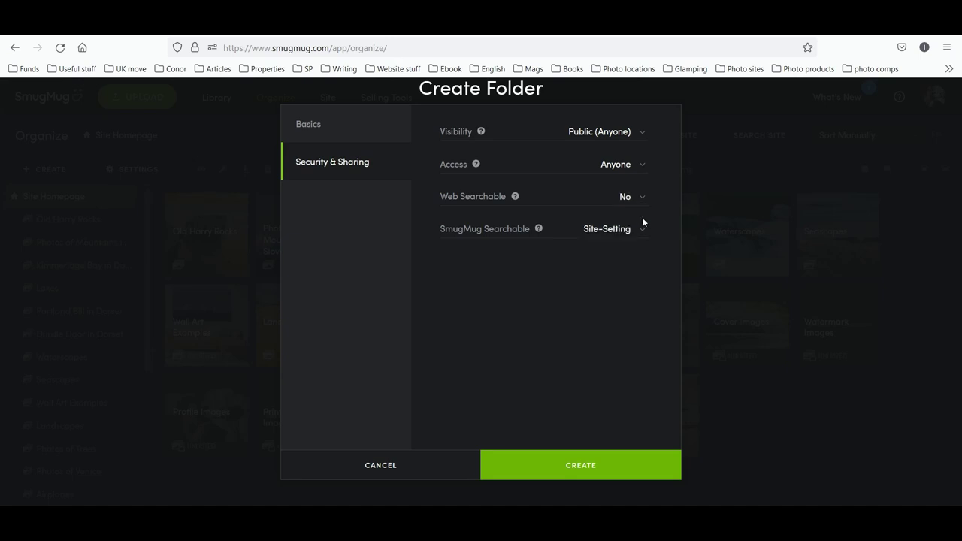
left_click(637, 209)
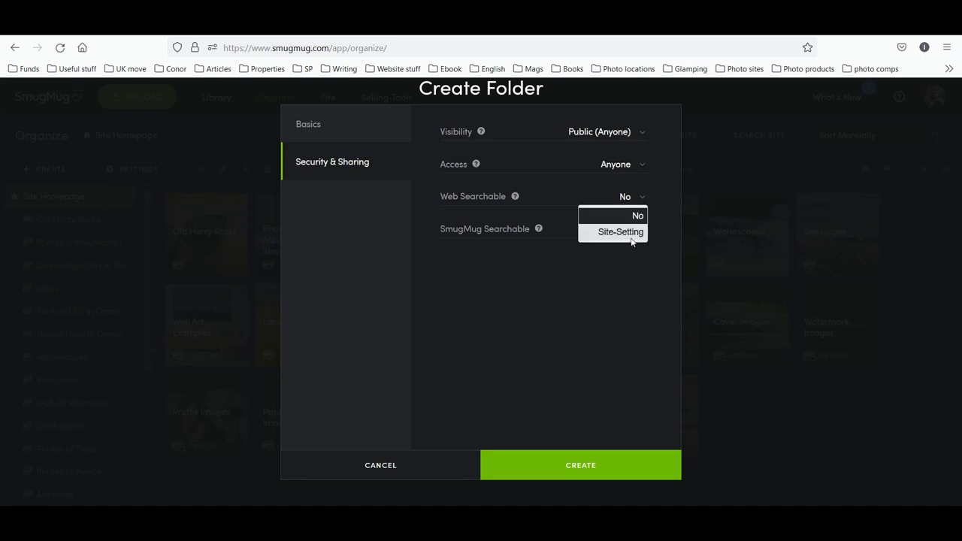
left_click(631, 234)
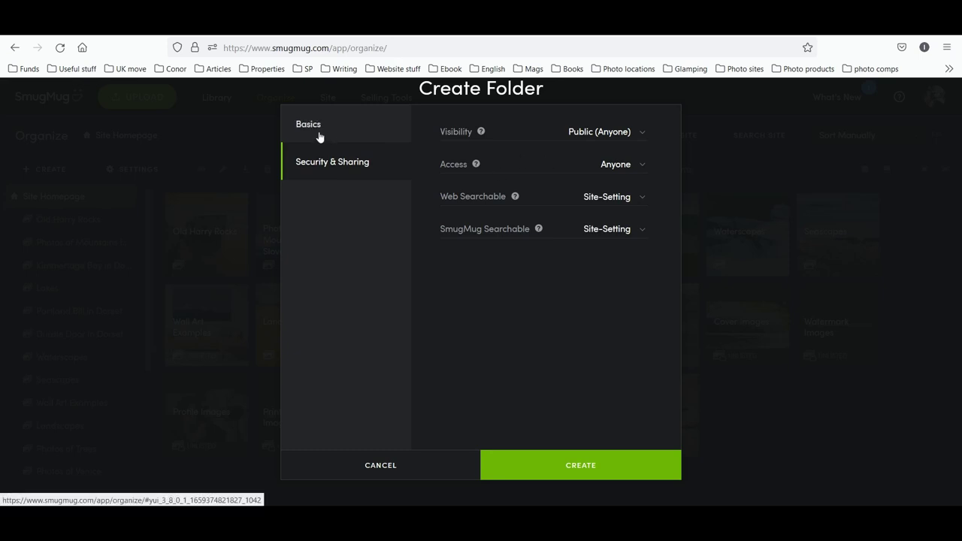
Create the Photography Articles folder and view it on the site
left_click(615, 476)
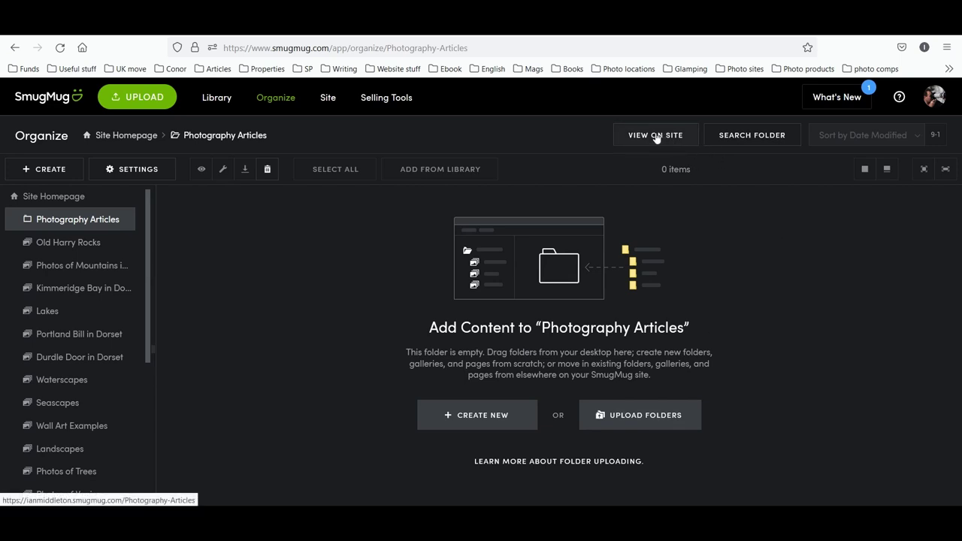
left_click(655, 137)
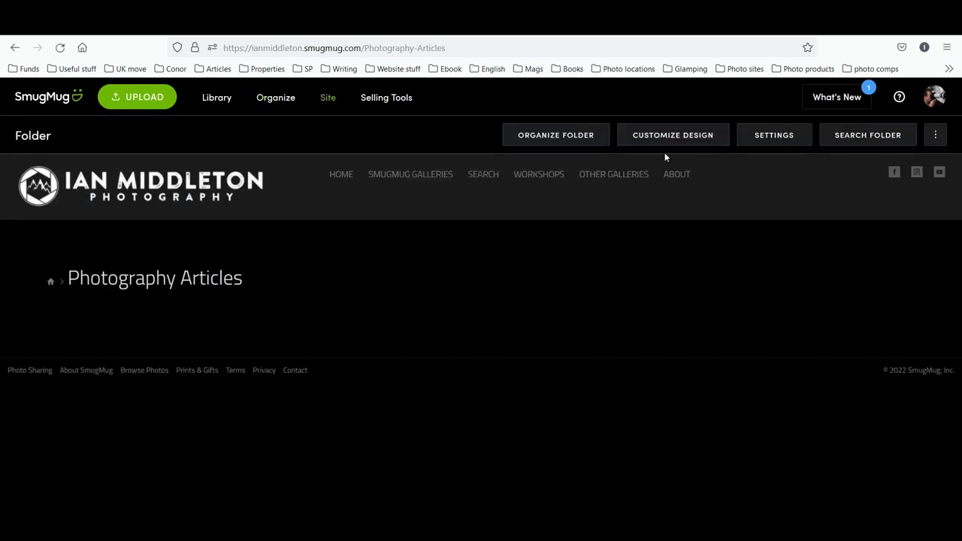
Open the folder page for design customization and make this folder custom, separate from All Folders
left_click(666, 140)
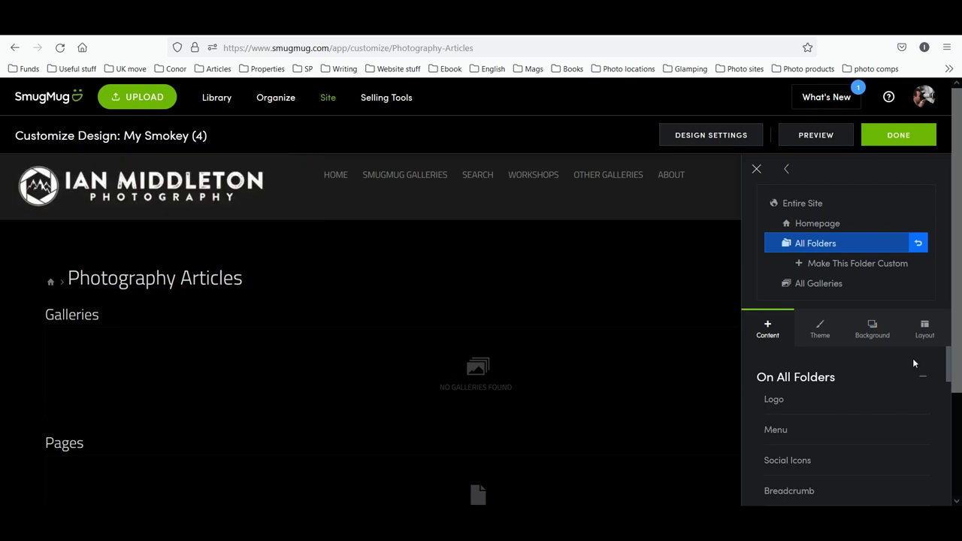
left_click(858, 264)
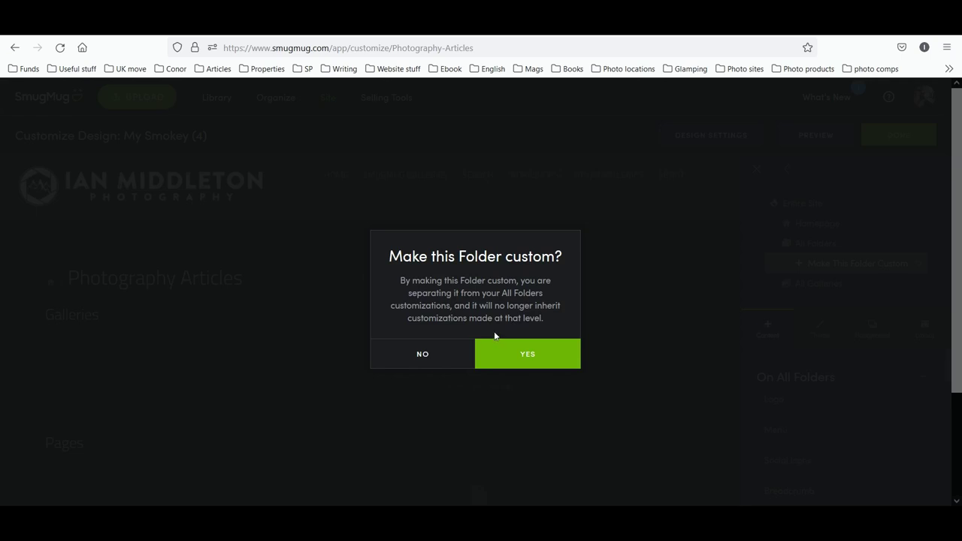
left_click(509, 353)
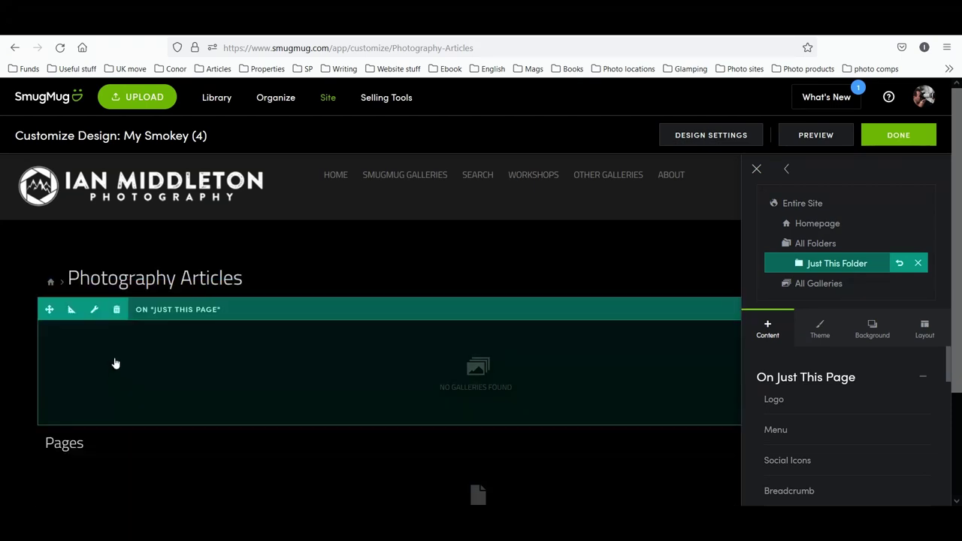
Remove the Galleries and breadcrumb content blocks from the Photography Articles folder page
left_click(116, 310)
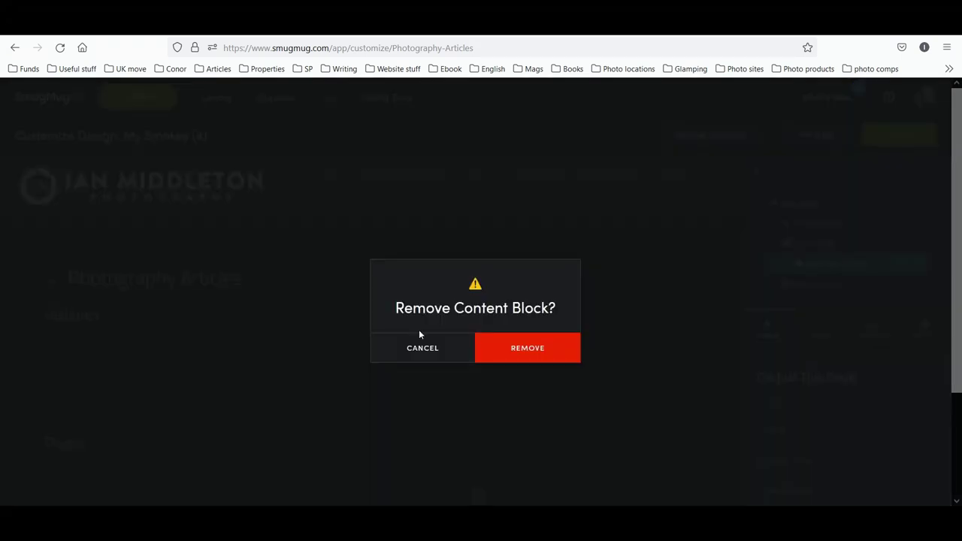
left_click(525, 349)
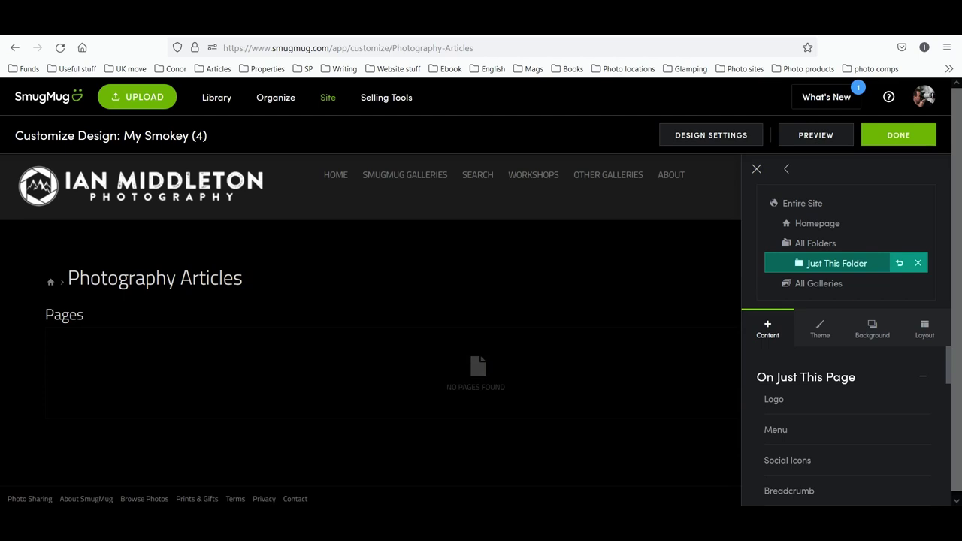
mouse_move(150, 272)
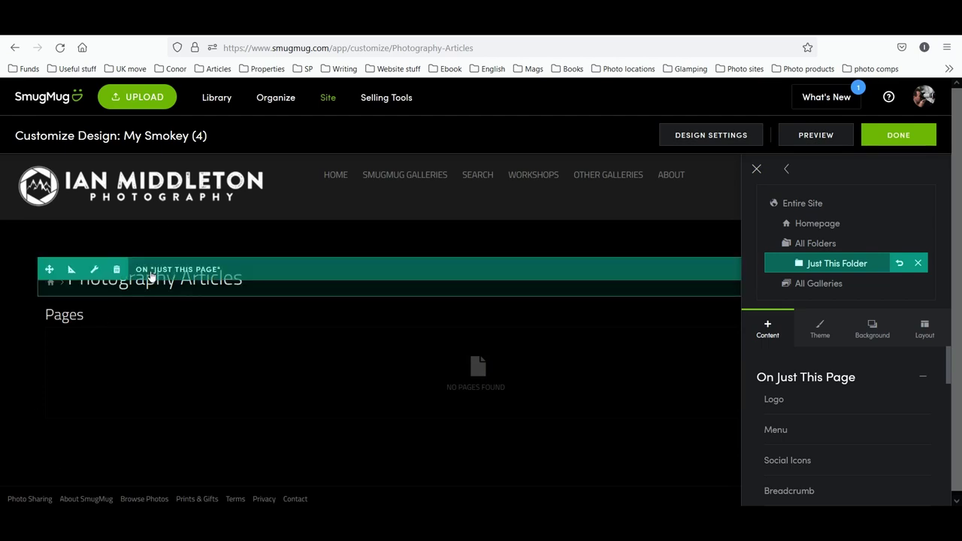
left_click(117, 270)
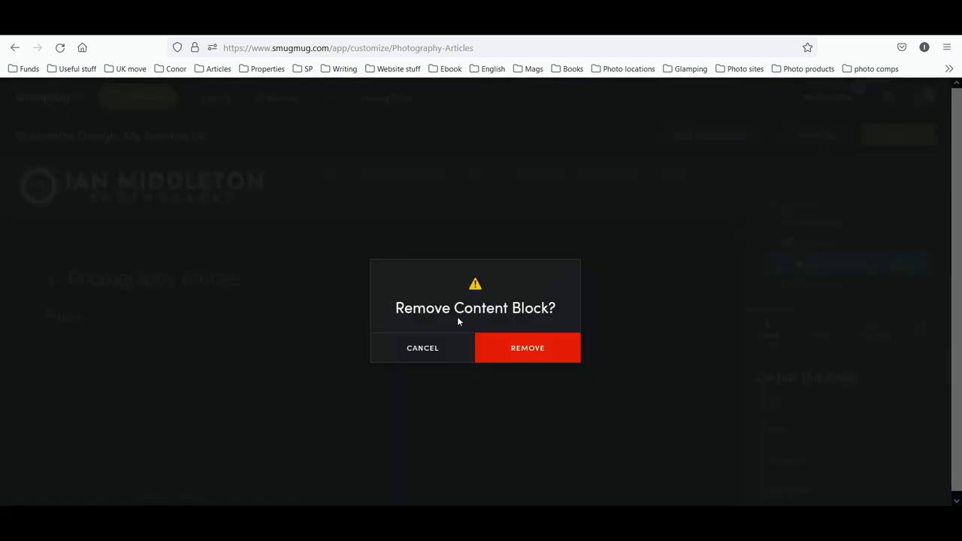
left_click(544, 351)
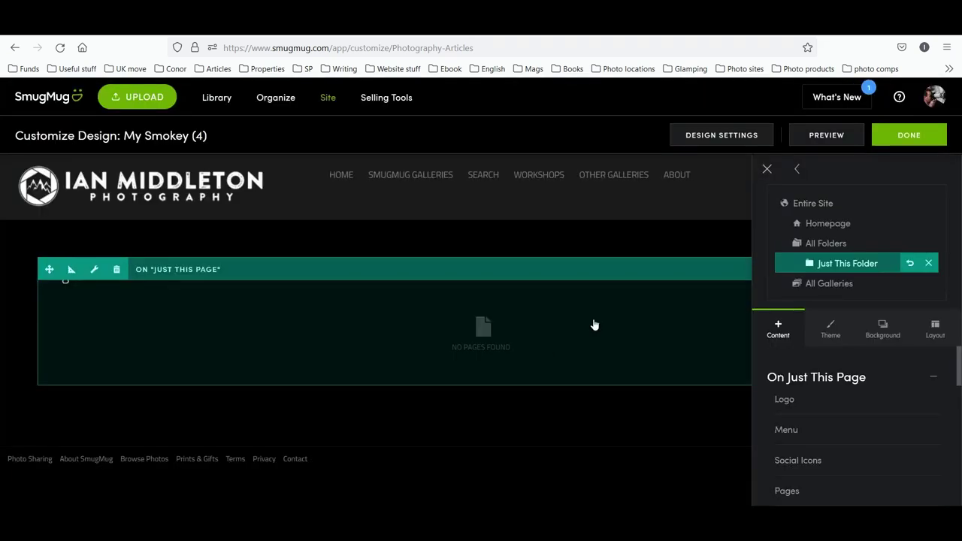
Add a Text content block above the Pages block with the text "PHOTOGRAPHY ARTICLES"
scroll(879, 391, "down", 5)
scroll(903, 398, "down", 2)
mouse_move(957, 456)
left_mouse_down()
mouse_move(959, 430)
mouse_move(950, 460)
left_mouse_up()
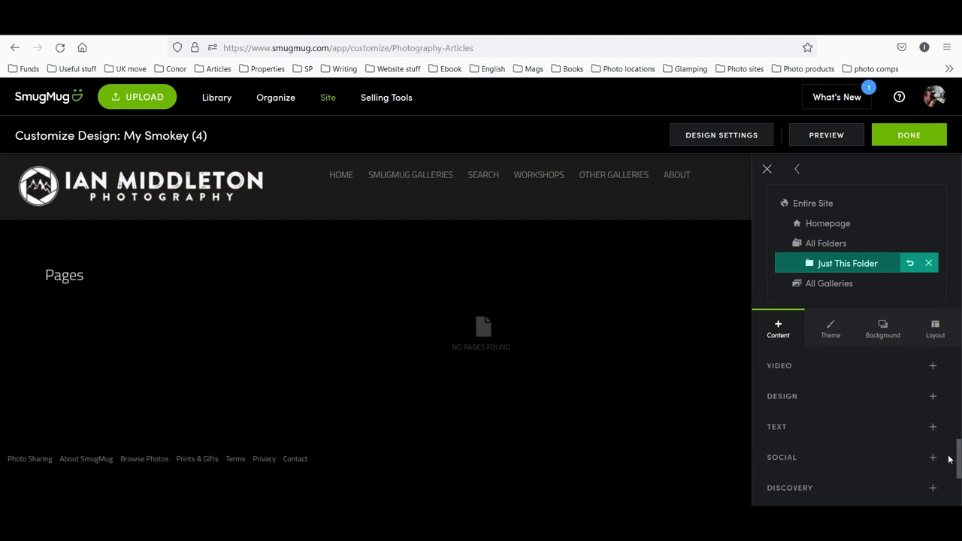
left_click(932, 428)
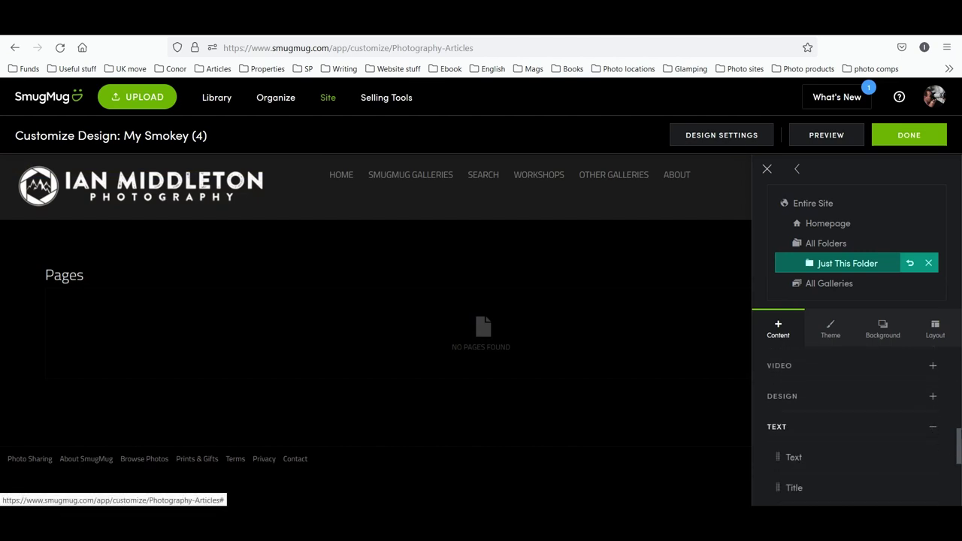
left_click_drag(959, 445, 959, 455)
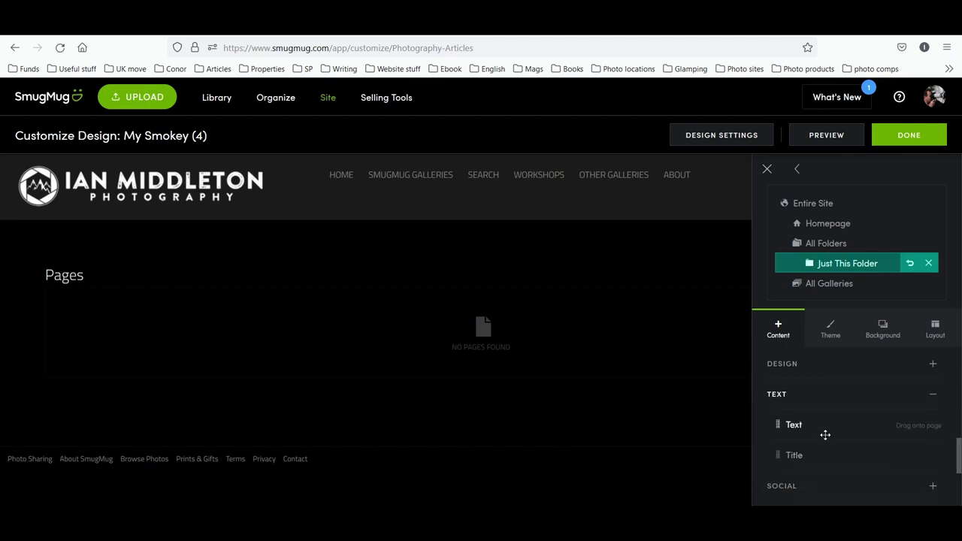
left_click_drag(810, 426, 483, 289)
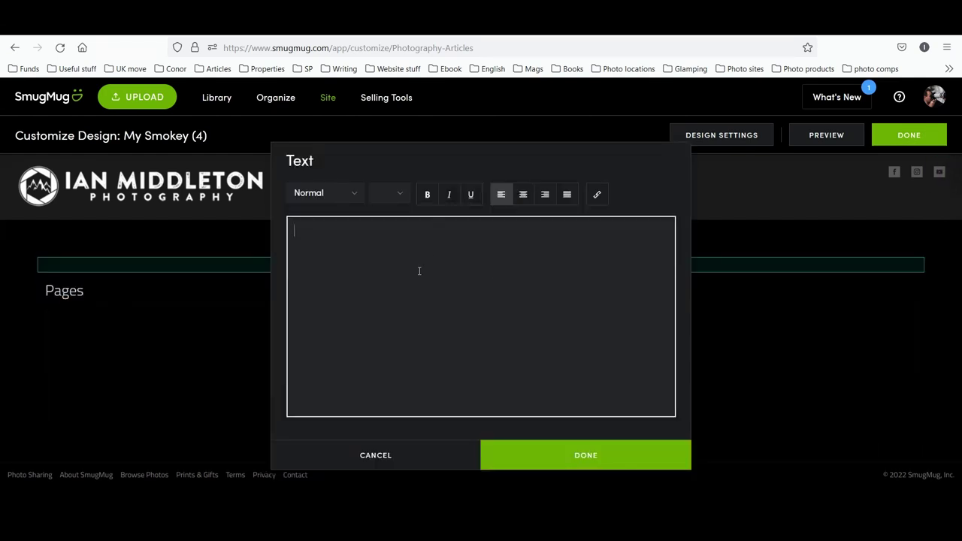
type("P")
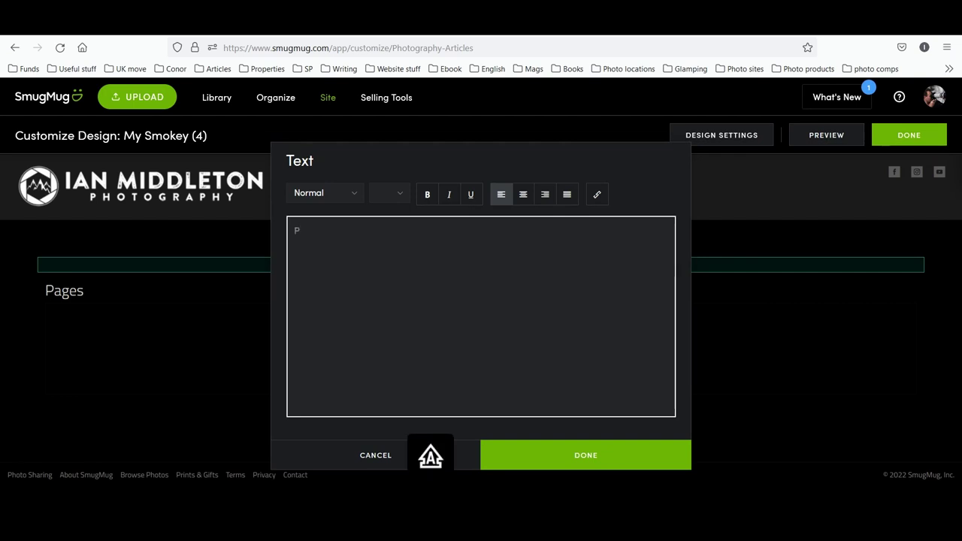
type("HOTOGRA")
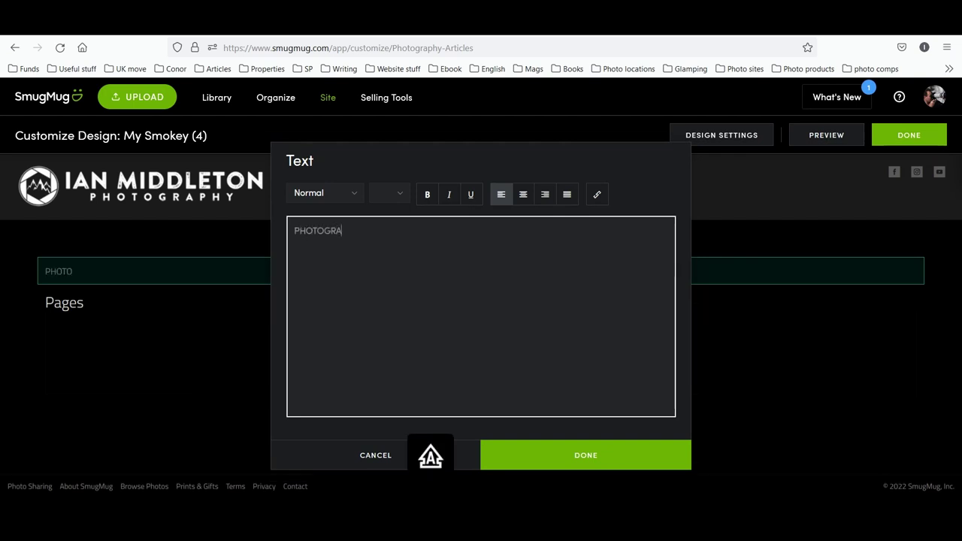
type("PHY ARTICL")
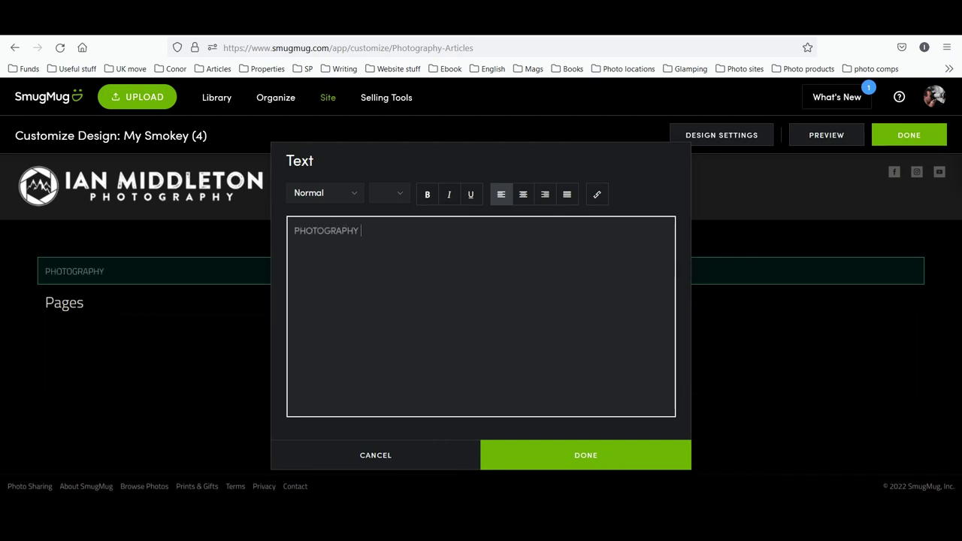
type("ES")
Center the "PHOTOGRAPHY ARTICLES" text, format it as Heading - 1, and finish the text block
key("ctrl+a")
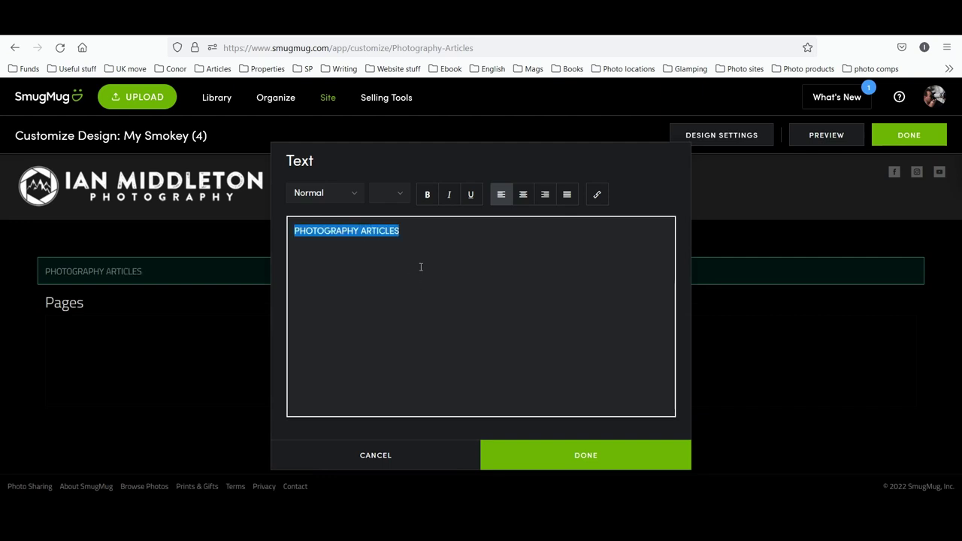
left_click(524, 194)
left_click(341, 201)
left_click(340, 219)
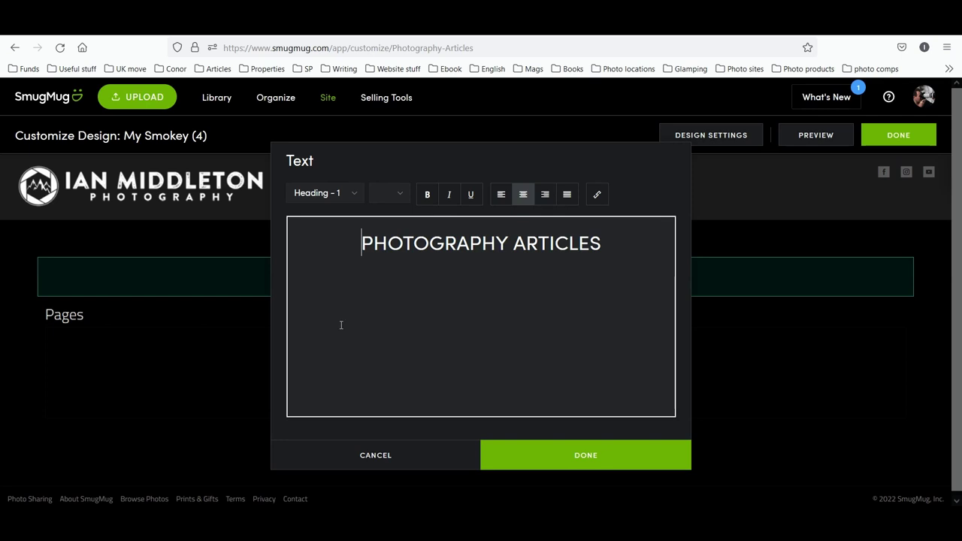
left_click(606, 461)
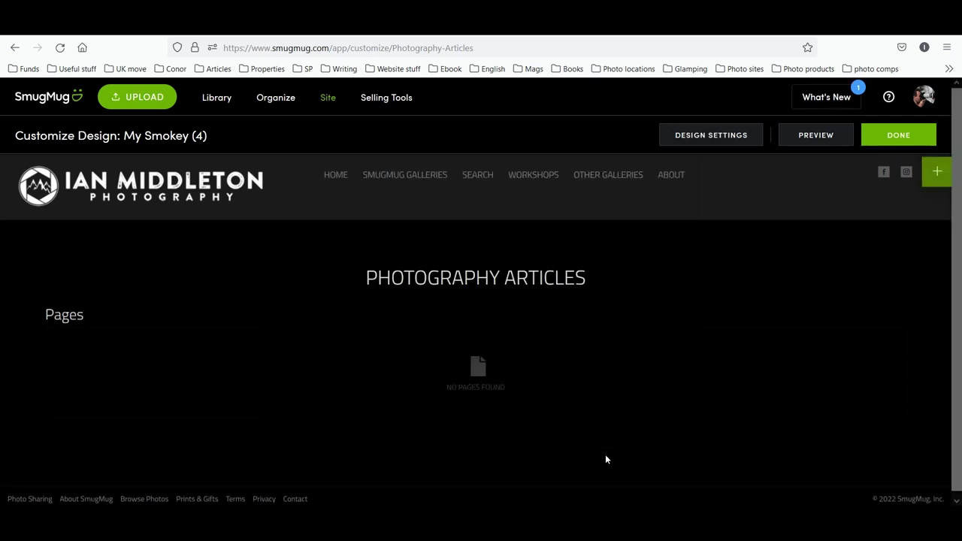
Add a centered line in Normal style below the "PHOTOGRAPHY ARTICLES" heading in the text block
mouse_move(649, 414)
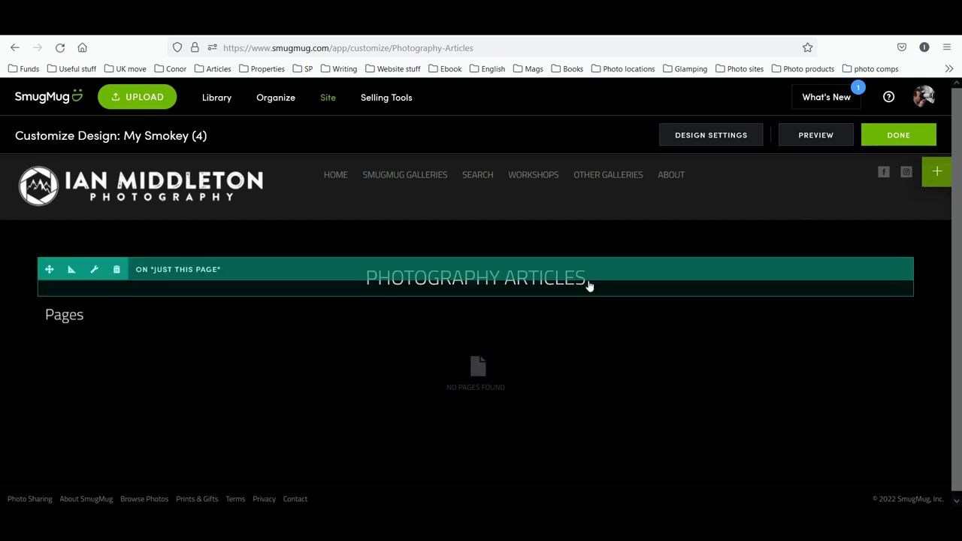
left_click(95, 271)
left_click(620, 236)
key("Return")
key("Return")
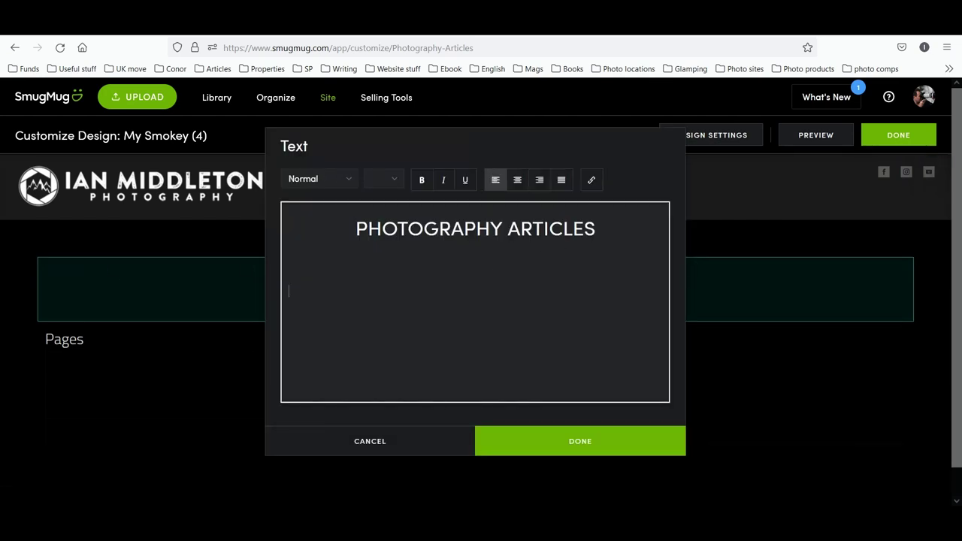
left_click(517, 181)
left_click(342, 187)
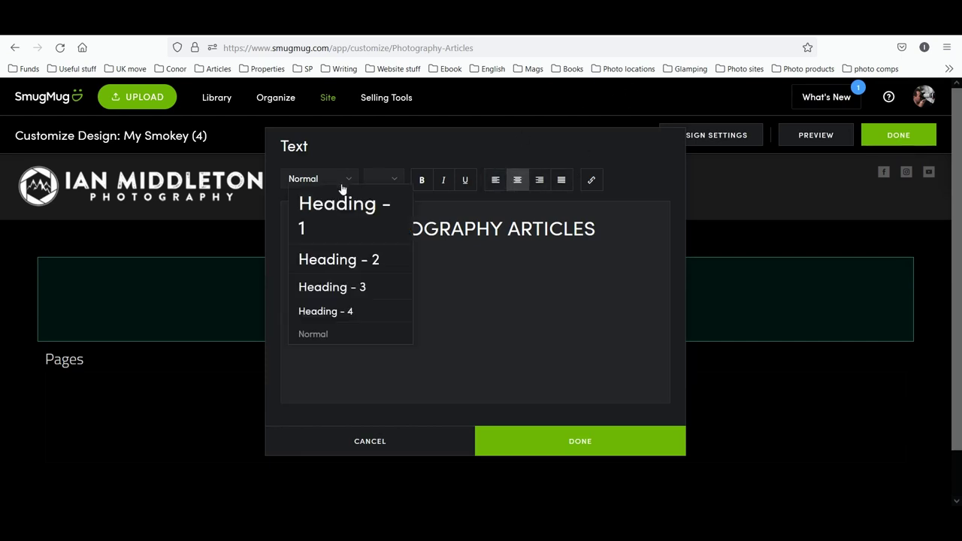
left_click(312, 334)
left_click(495, 283)
Enter the introduction "Here you can read a series of photography articles and tutorials." on the centered line below the heading
type("Her")
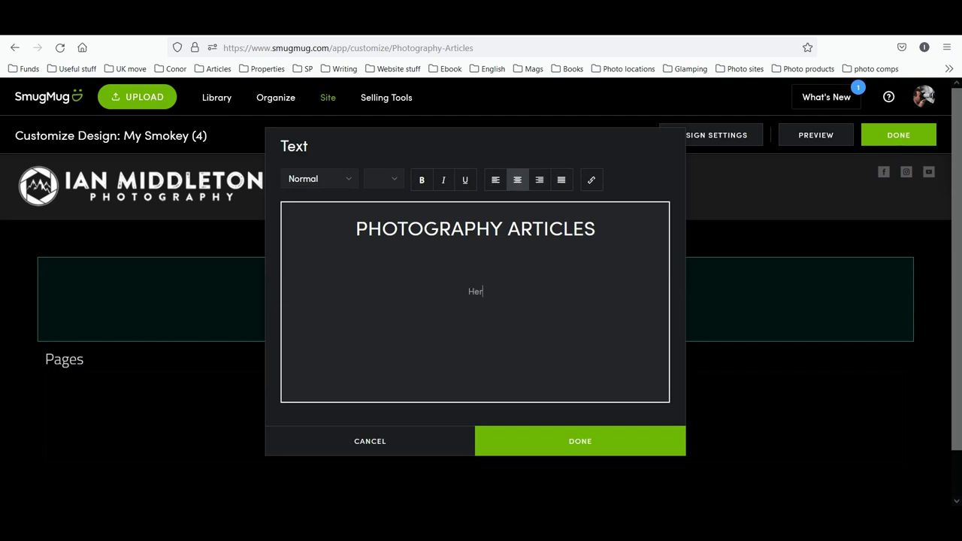
type("e you can read a series of photography")
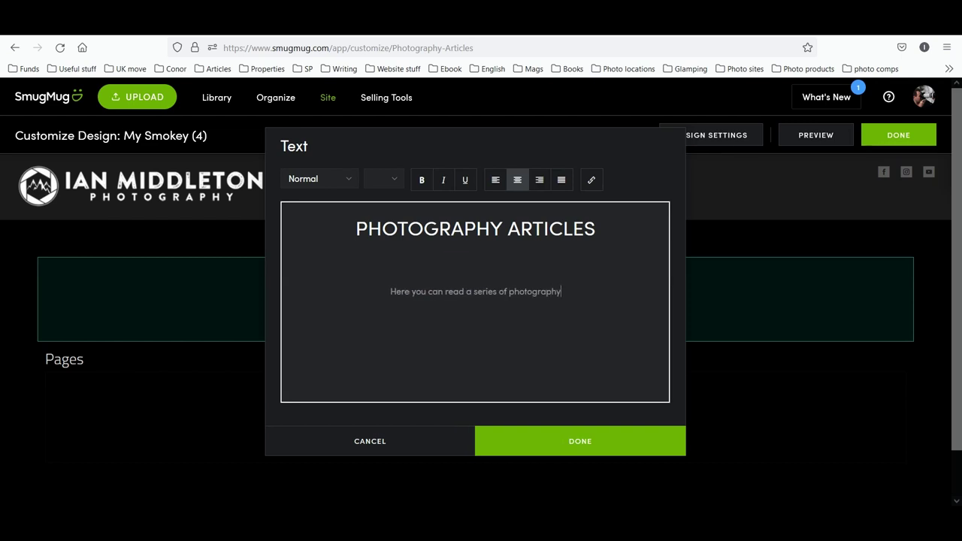
type(" arti")
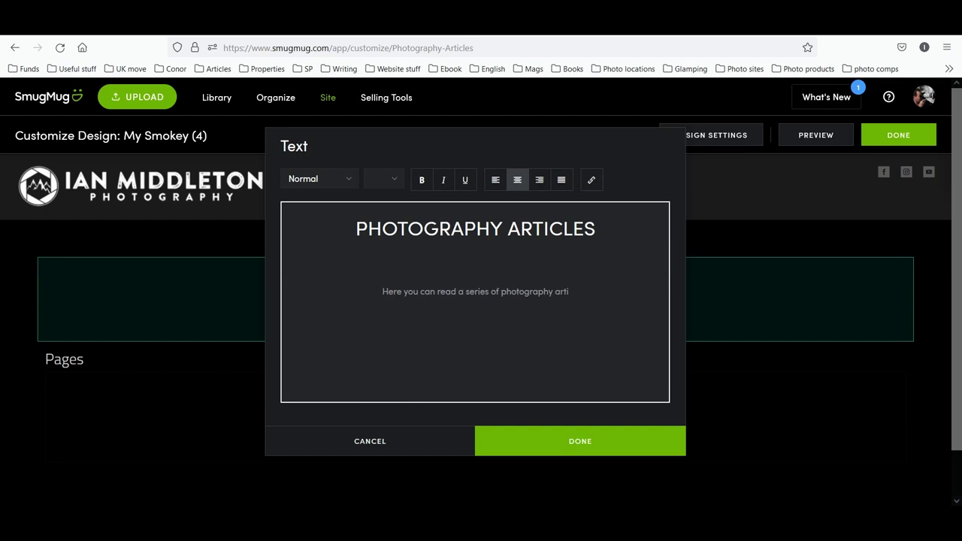
type("cles and ")
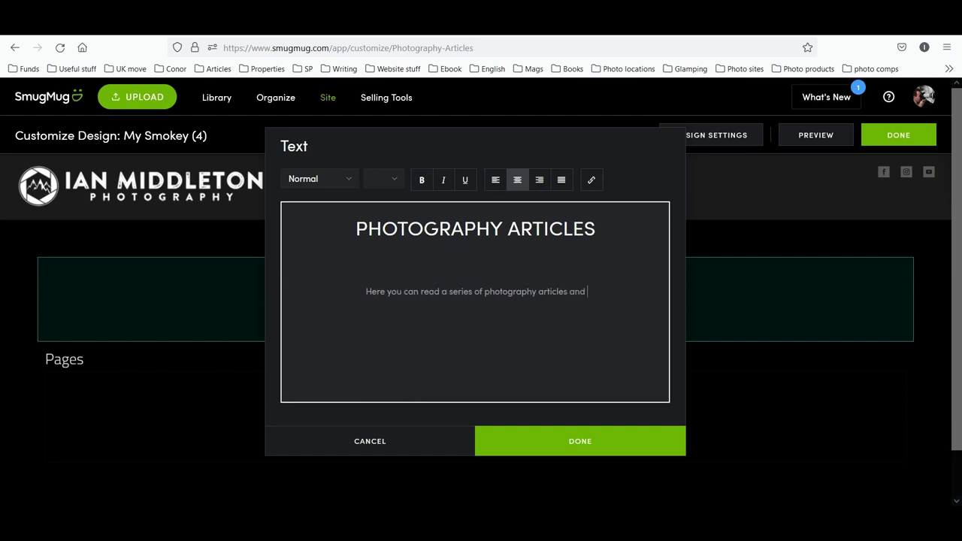
type("tutorial")
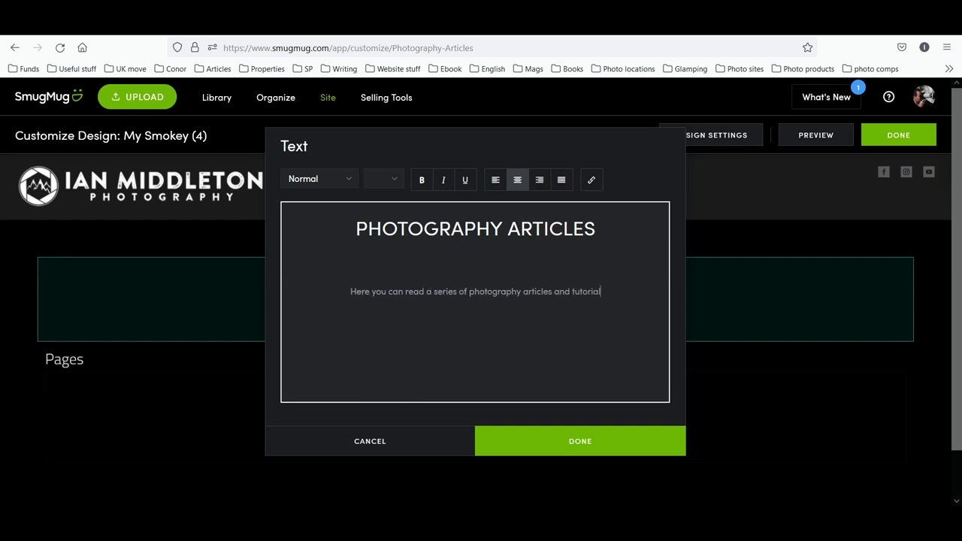
type("s.")
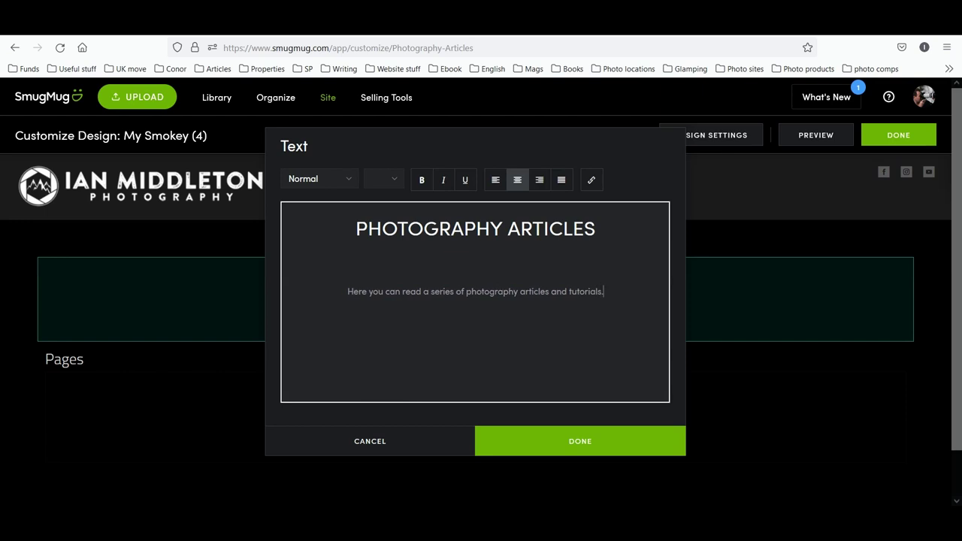
Format the blank line between the heading and the introduction as Normal and finish the text block
left_click(491, 268)
left_click(340, 179)
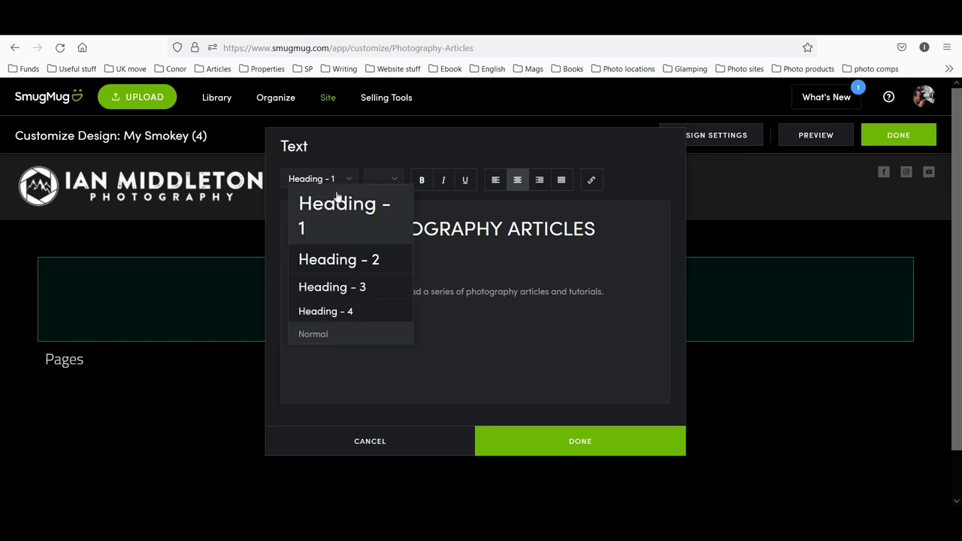
left_click(331, 336)
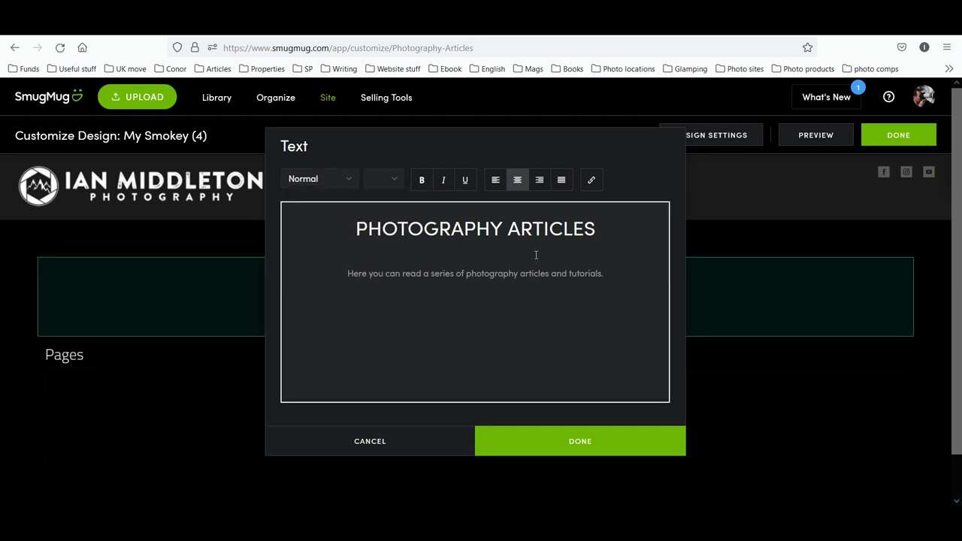
left_click(489, 228)
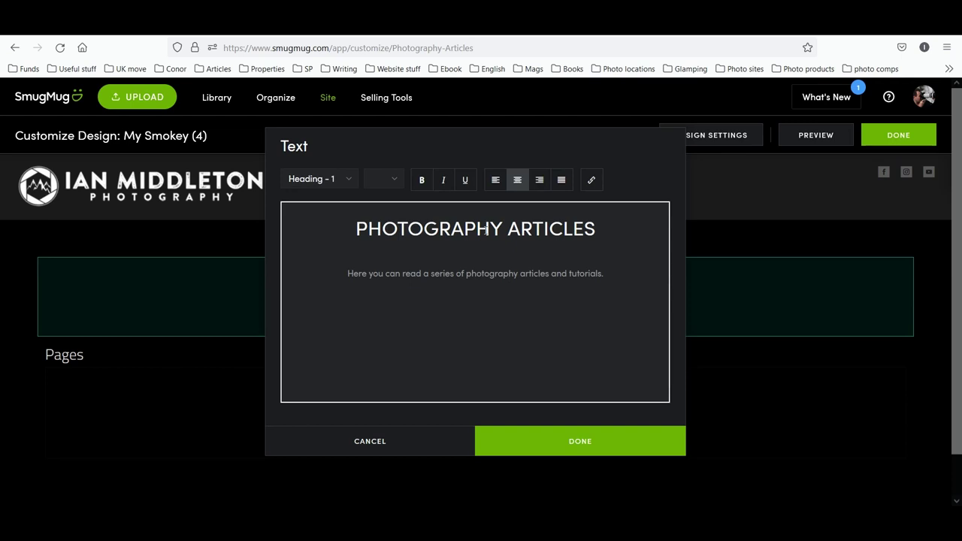
left_click(483, 270)
left_click(585, 448)
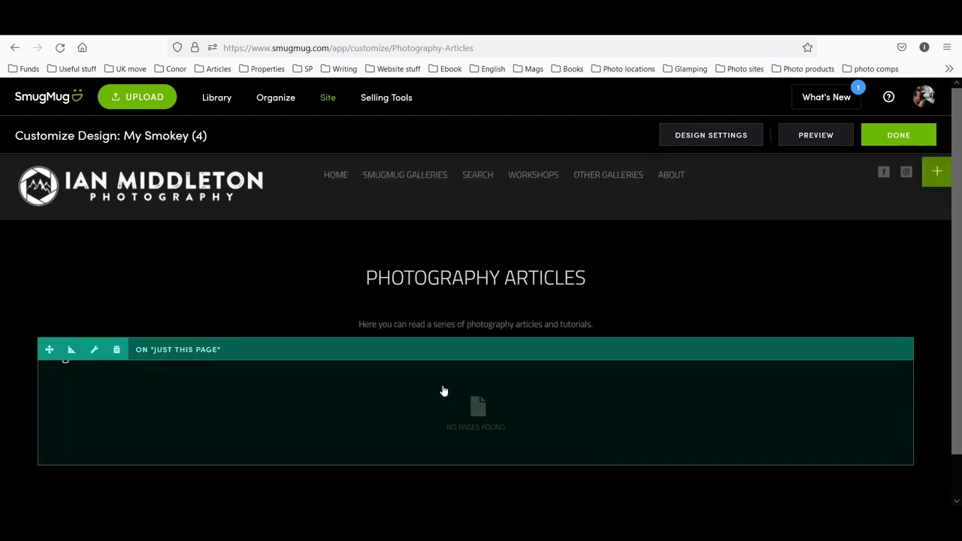
Set the font size of the introduction sentence in the text block to 20 and finish the block
left_click(452, 330)
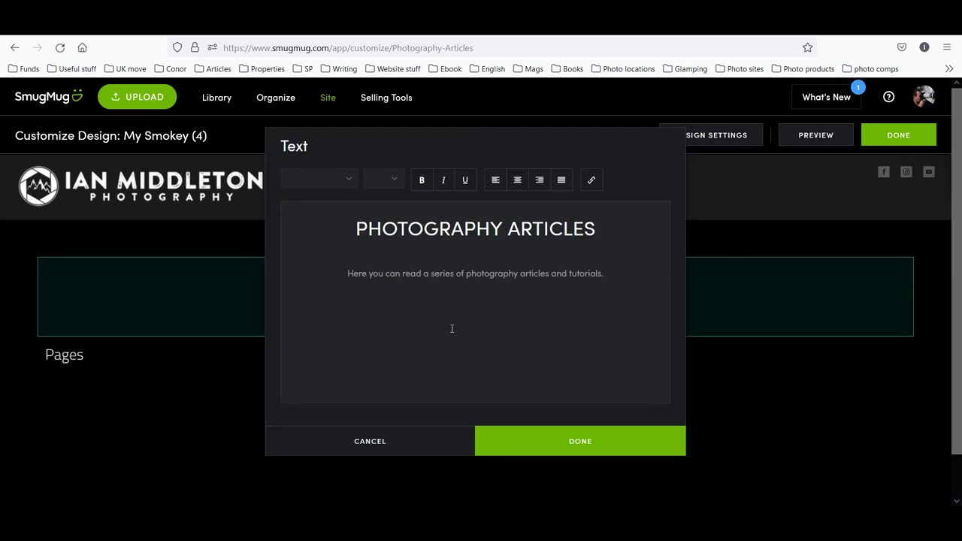
left_click(578, 275, "shift")
left_click(343, 277, "shift")
mouse_move(344, 277)
left_mouse_down()
mouse_move(576, 275)
mouse_move(347, 273)
left_mouse_up()
left_click(580, 277)
left_click(397, 181)
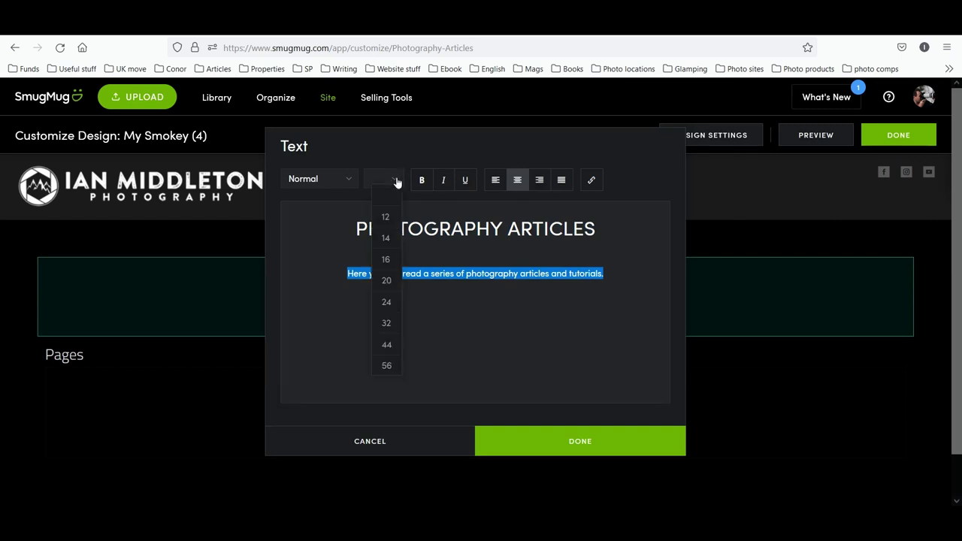
left_click(386, 280)
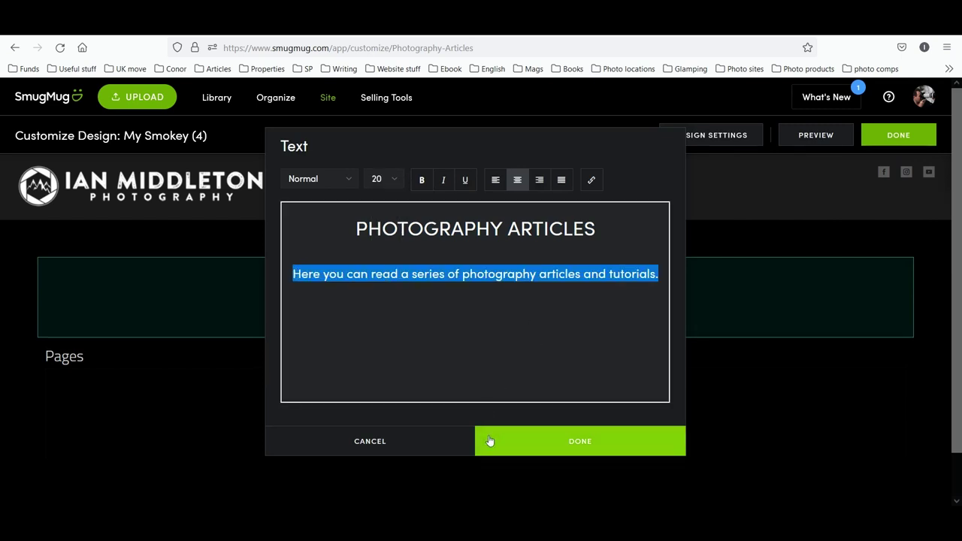
left_click(557, 452)
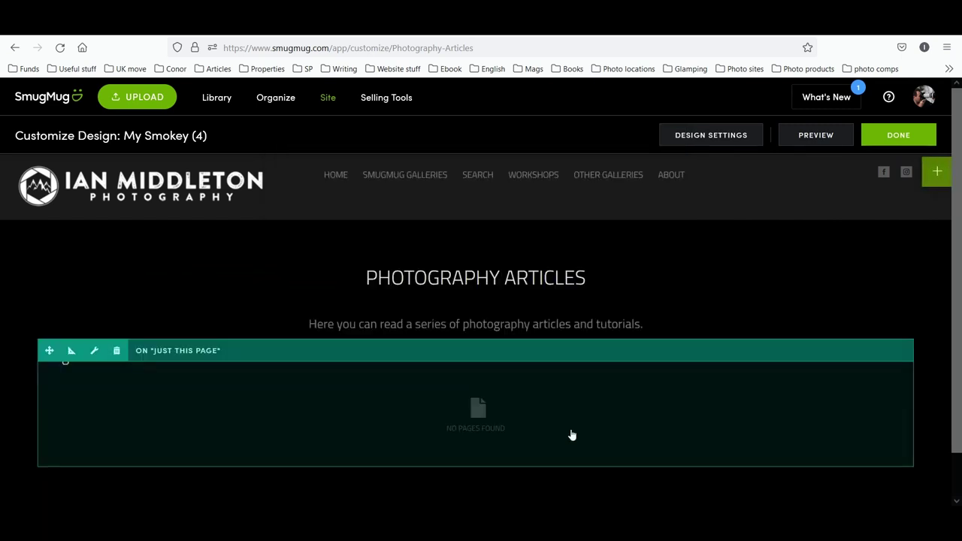
Finish the design customization of the Photography Articles page and publish the changes immediately
scroll(778, 308, "down", 1)
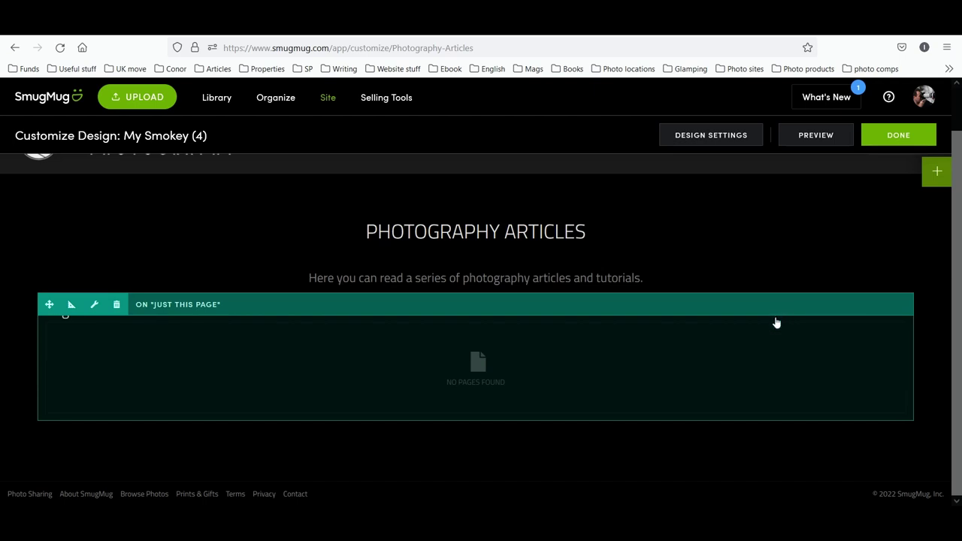
scroll(780, 315, "up", 1)
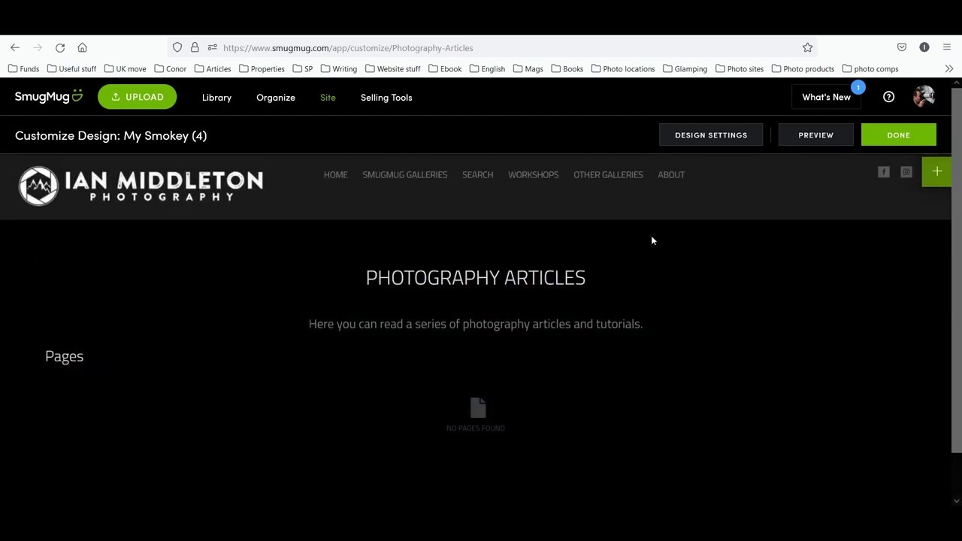
left_click(906, 136)
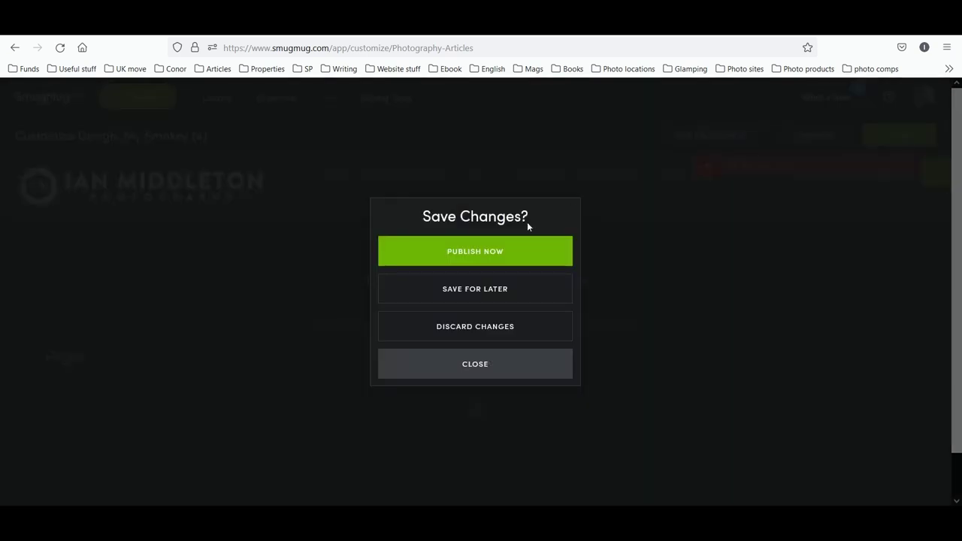
left_click(490, 252)
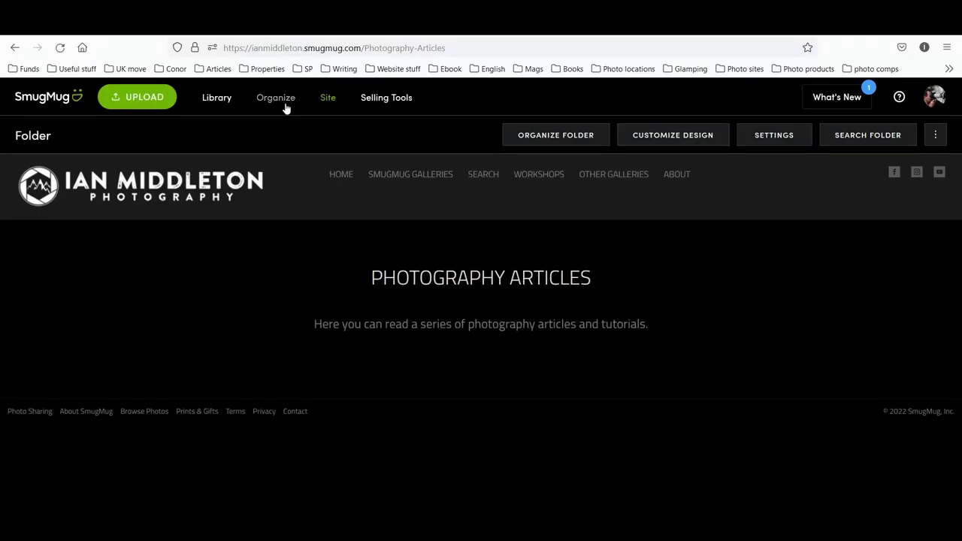
Open the Photography Articles folder in the site organizer and show the options for creating new content in it
left_click(275, 100)
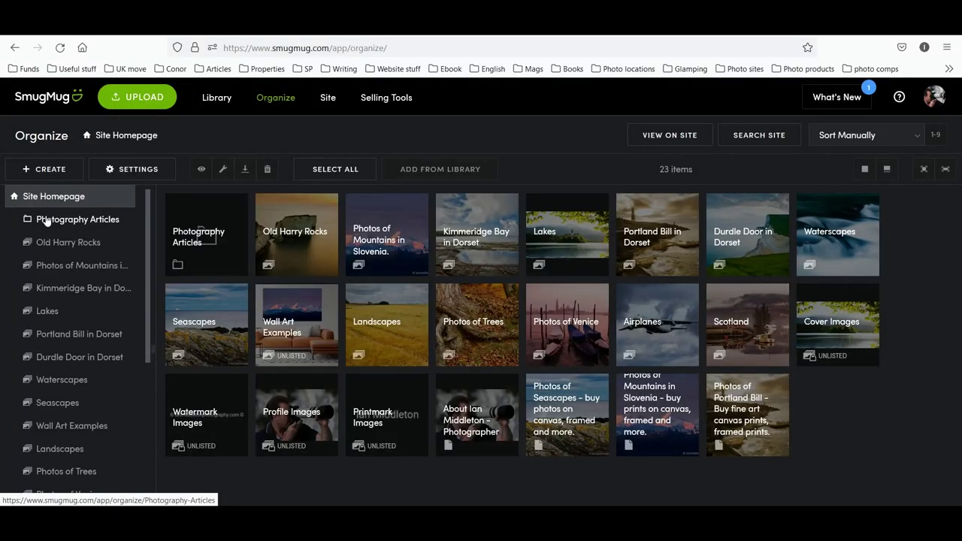
left_click(47, 220)
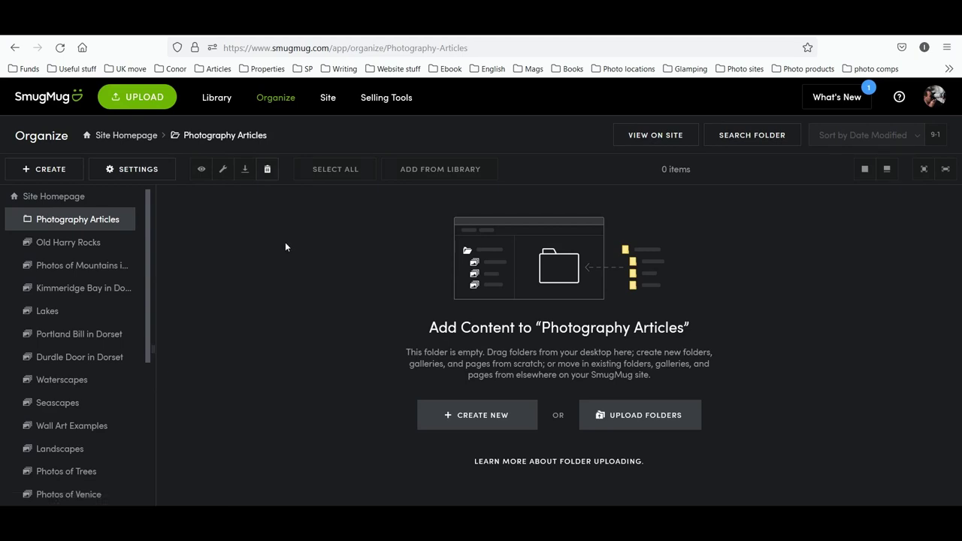
left_click(466, 426)
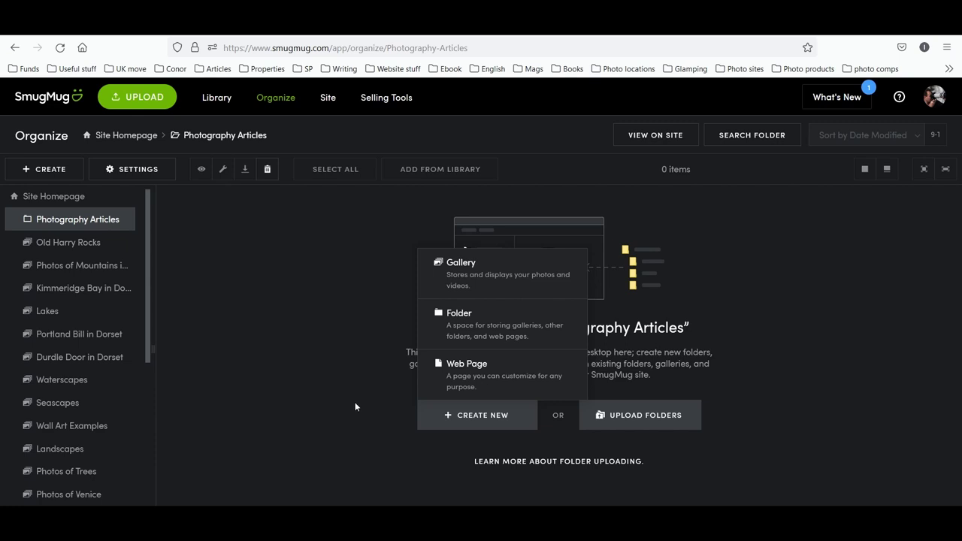
Switch to the Focal Length Comparison blog article and examine how its text, diagrams and photos are laid out
key("ctrl+Tab")
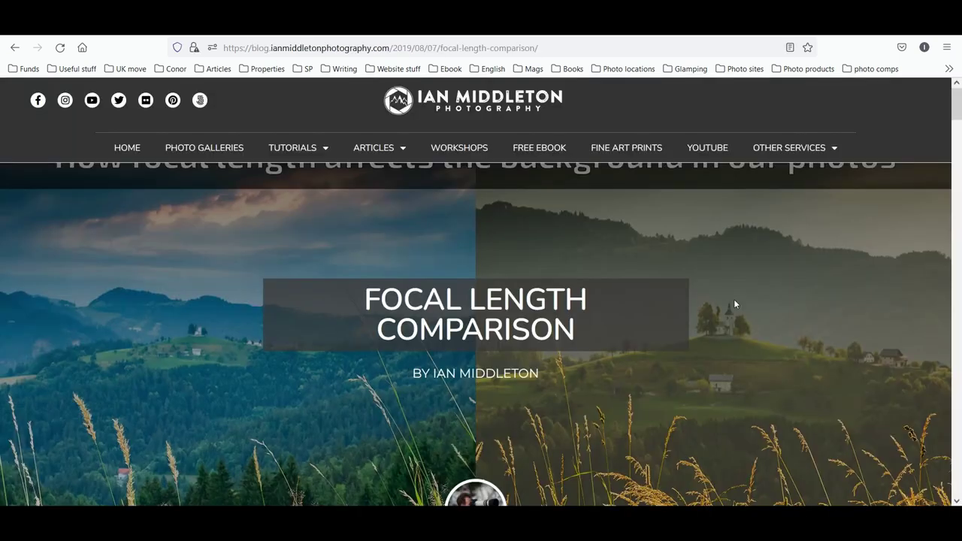
scroll(830, 344, "down", 6)
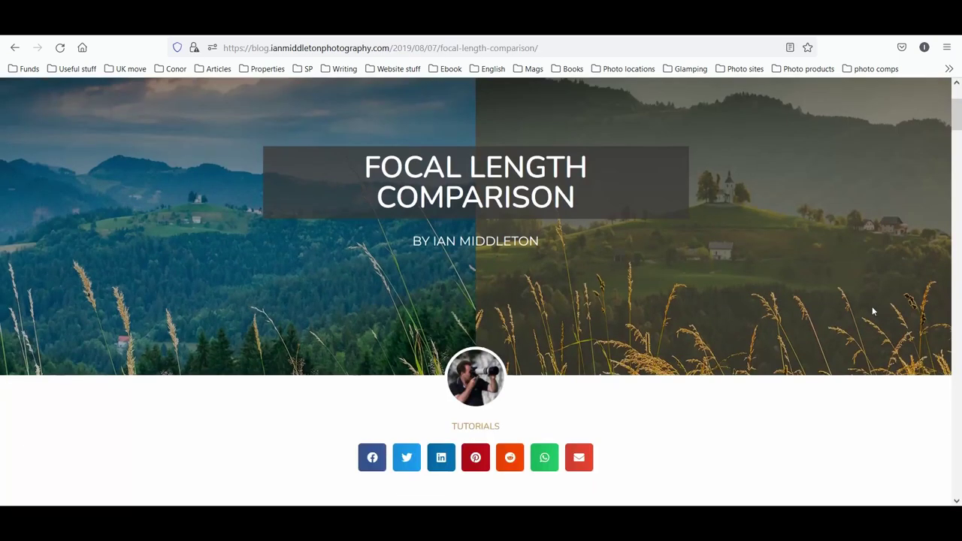
scroll(874, 312, "down", 4)
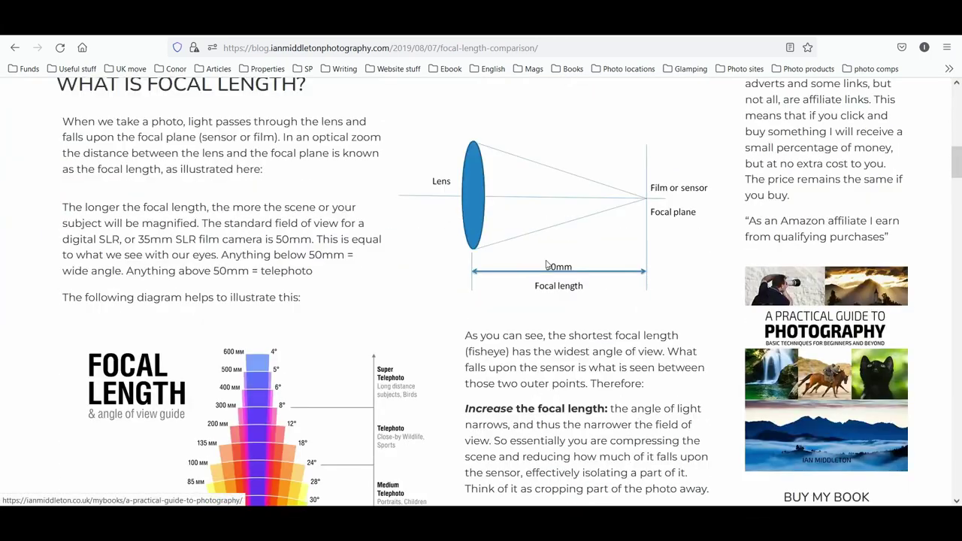
scroll(530, 284, "down", 2)
scroll(602, 294, "down", 9)
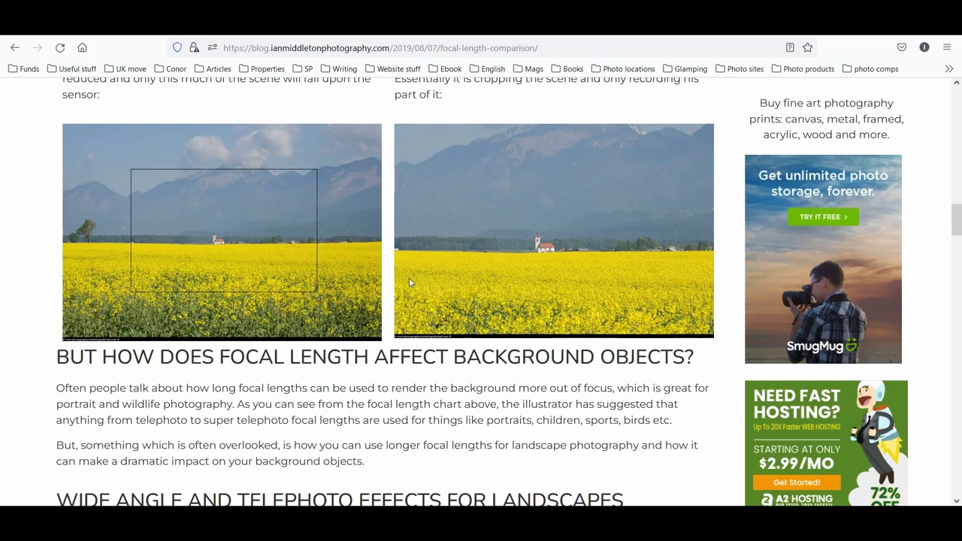
scroll(410, 282, "down", 4)
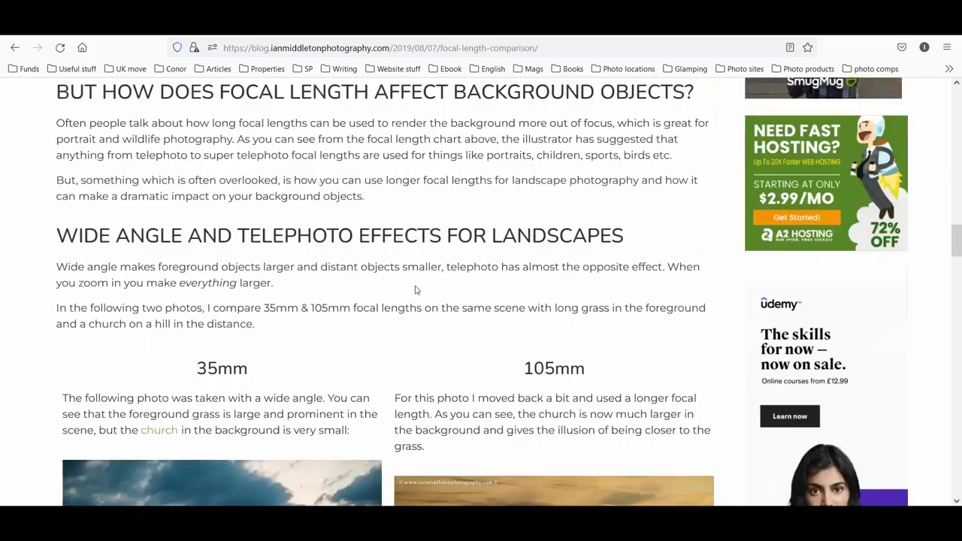
scroll(415, 290, "down", 5)
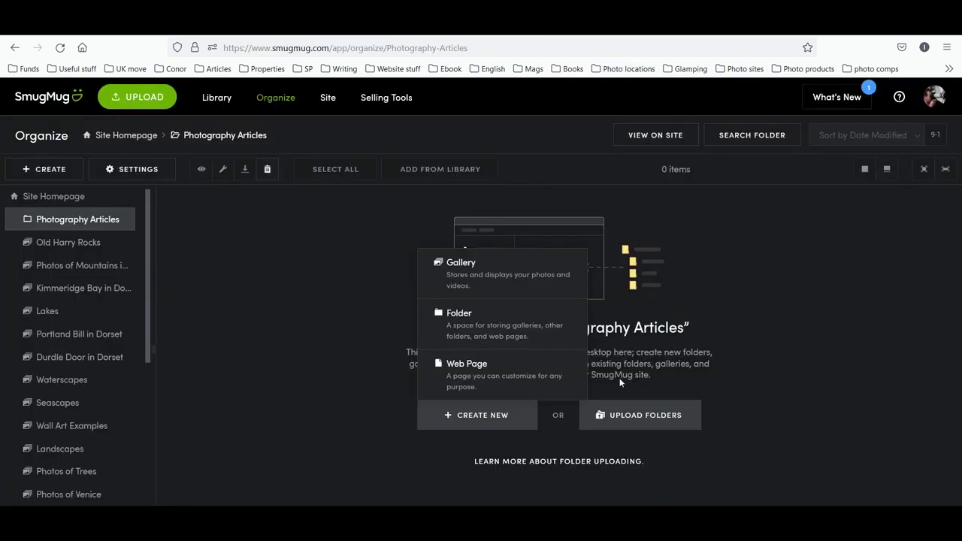
Start a new gallery in the Photography Articles folder and title it "Focal length comparision photos", checking the blog article's title for reference
left_click(471, 291)
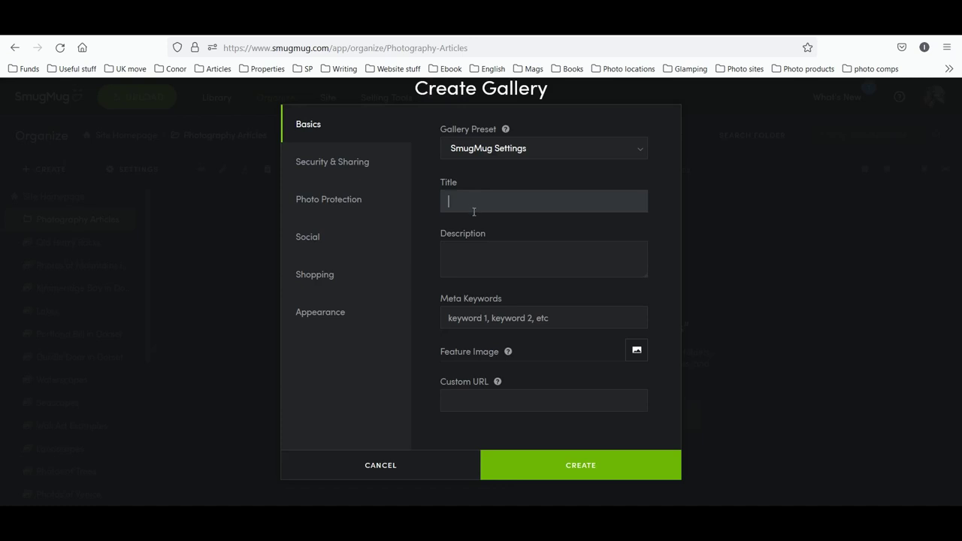
key("ctrl+Tab")
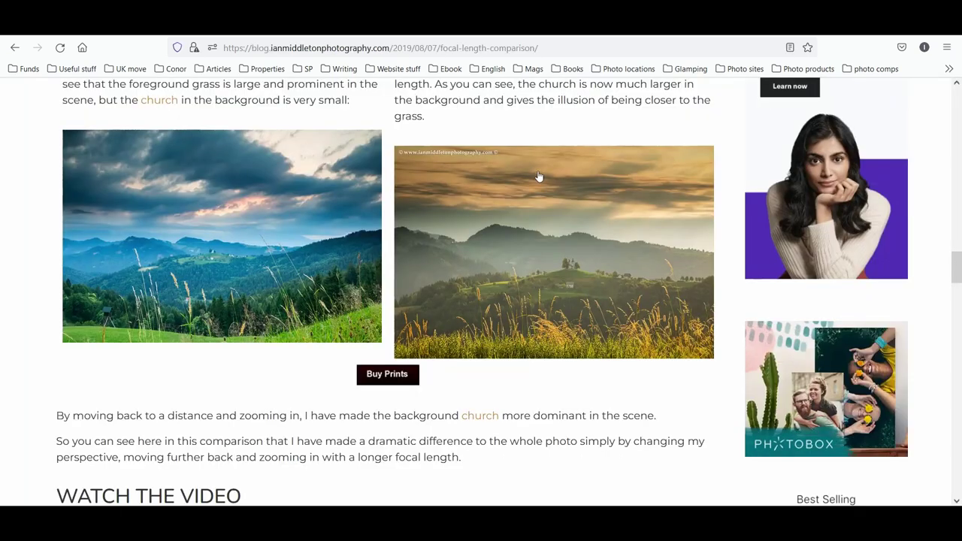
scroll(538, 175, "up", 15)
scroll(527, 174, "up", 5)
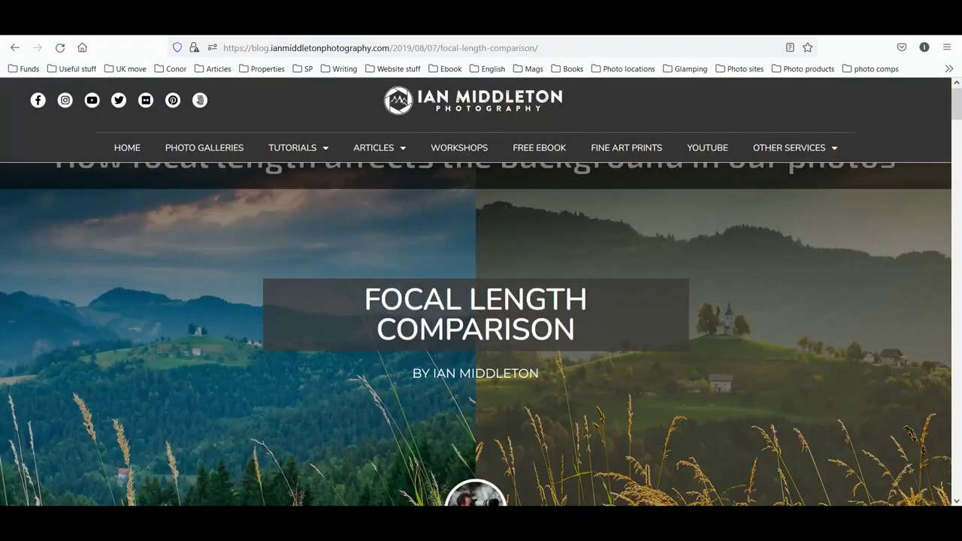
key("ctrl+shift+Tab")
left_click(501, 205)
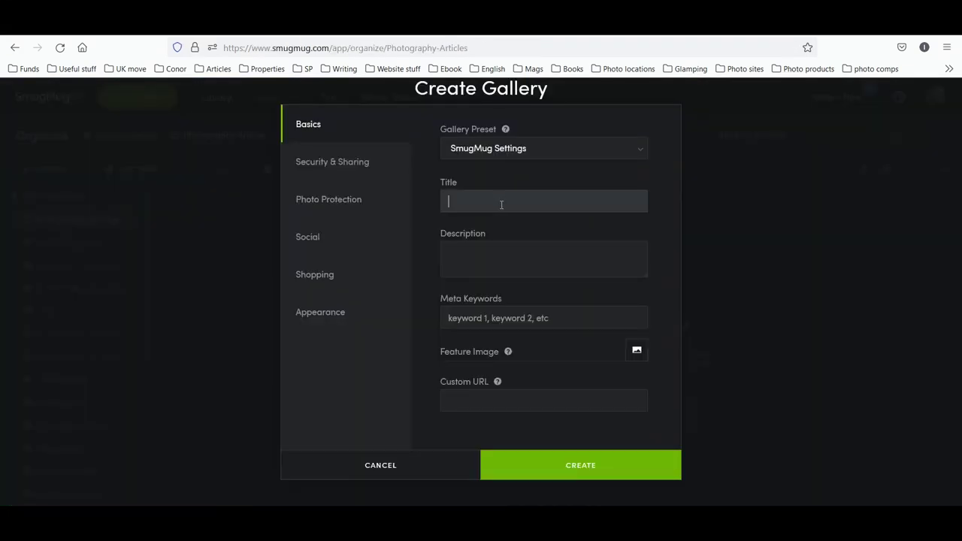
type("Foc")
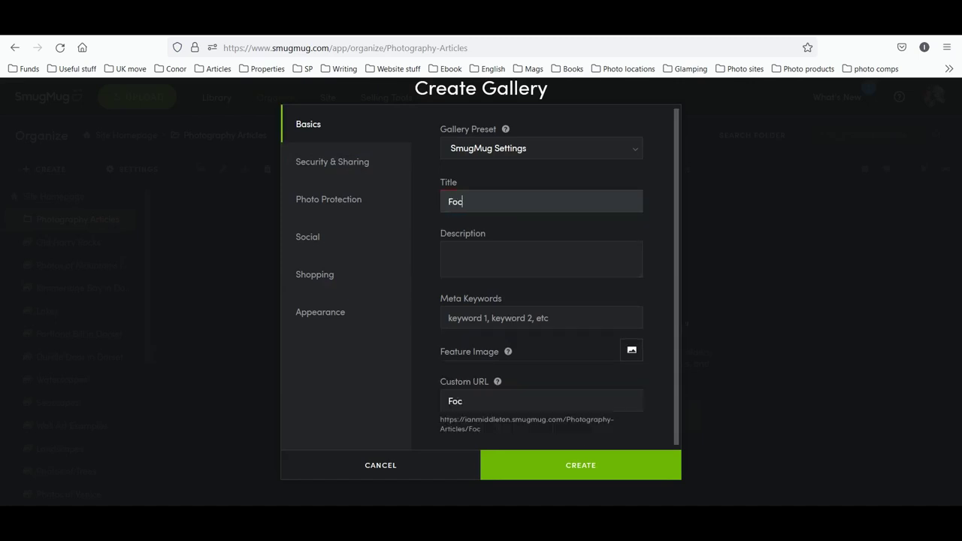
type("al length comp")
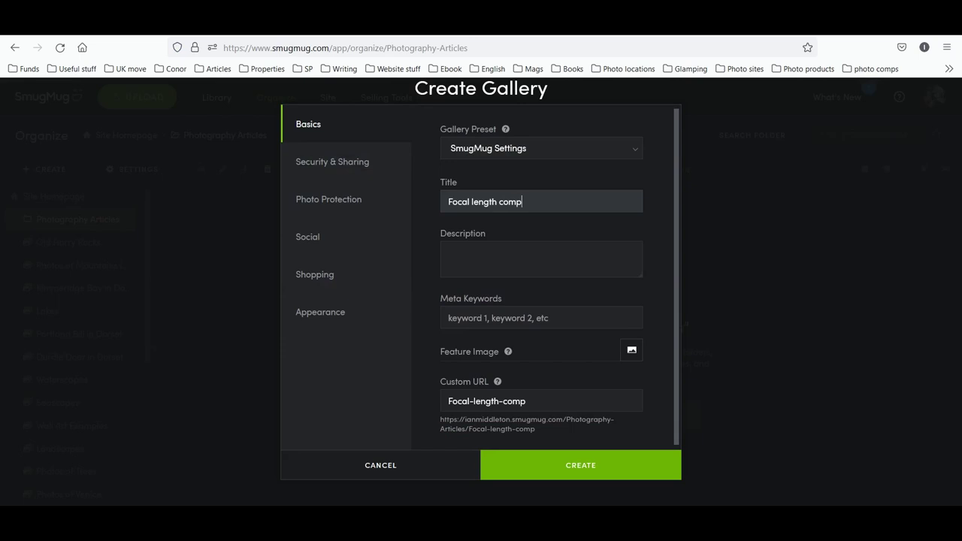
type("arision photos")
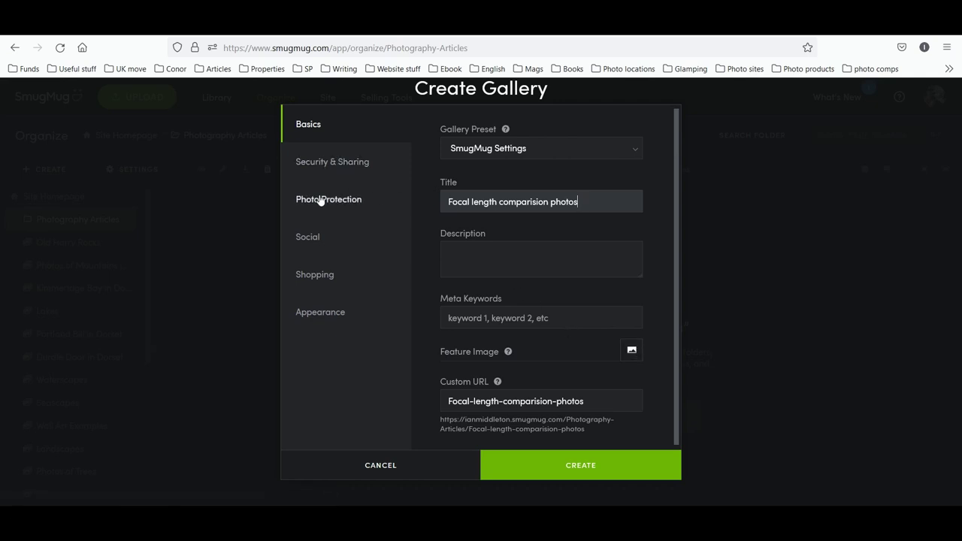
Set the new gallery's visibility to Unlisted (Anyone with the Link) in its security and sharing settings
left_click(323, 166)
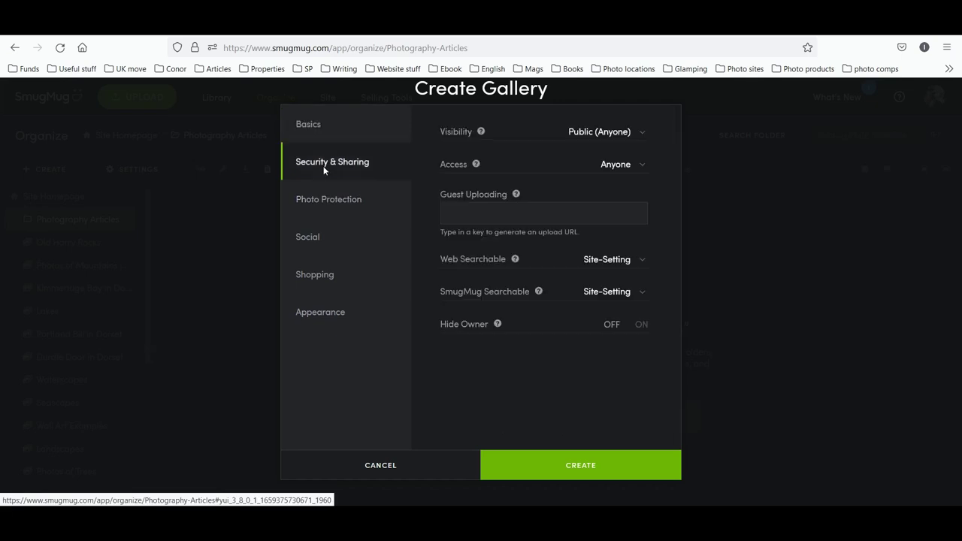
left_click(644, 133)
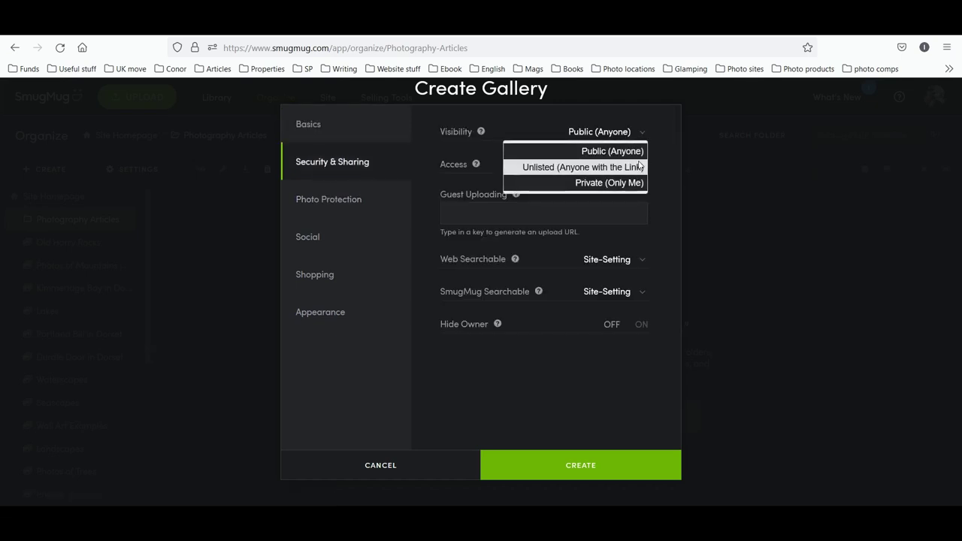
left_click(632, 167)
left_click(635, 140)
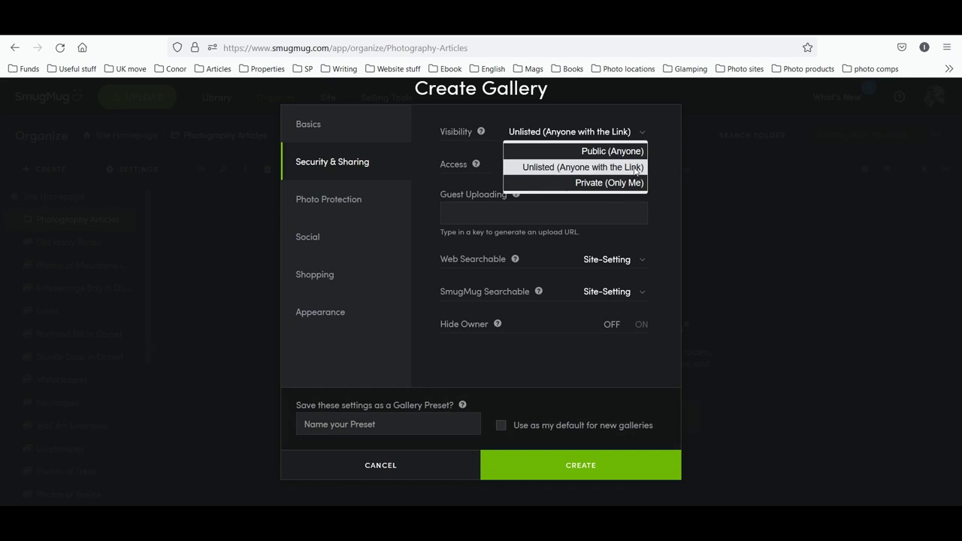
left_click(617, 171)
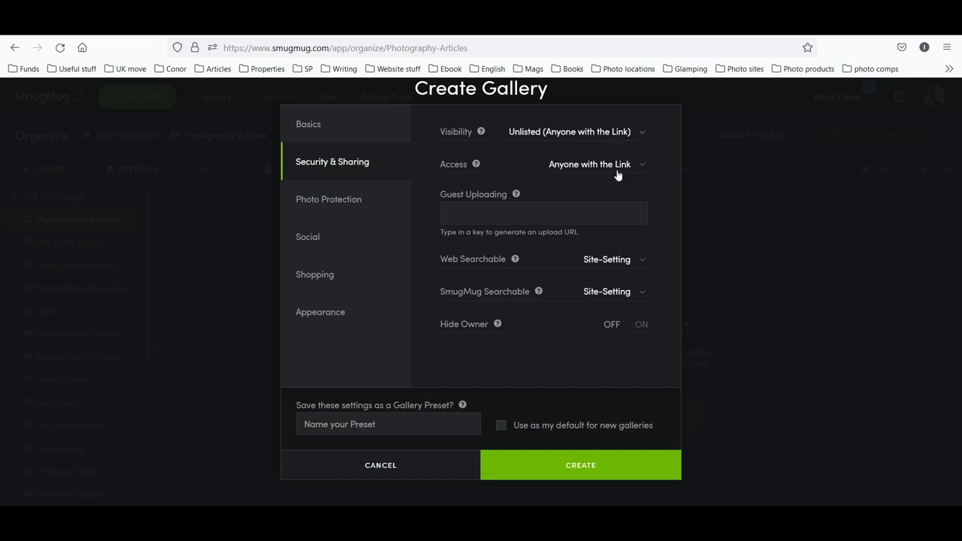
Set both Web Searchable and SmugMug Searchable to No for the new gallery
left_click(613, 263)
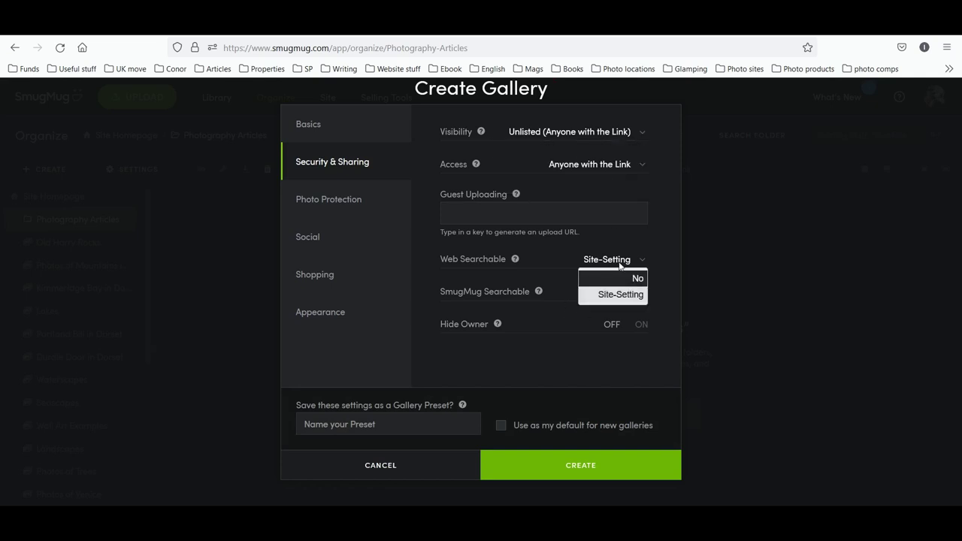
left_click(621, 282)
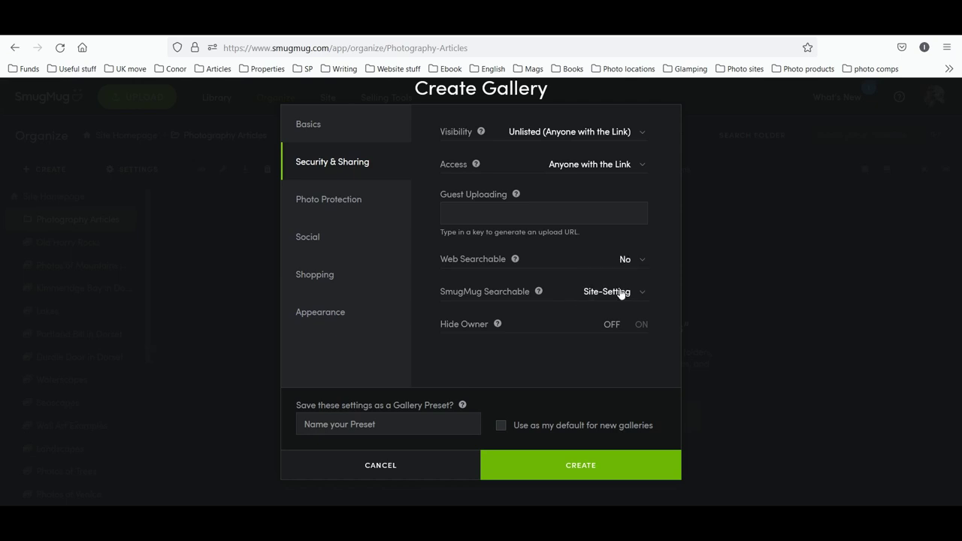
left_click(624, 295)
left_click(625, 313)
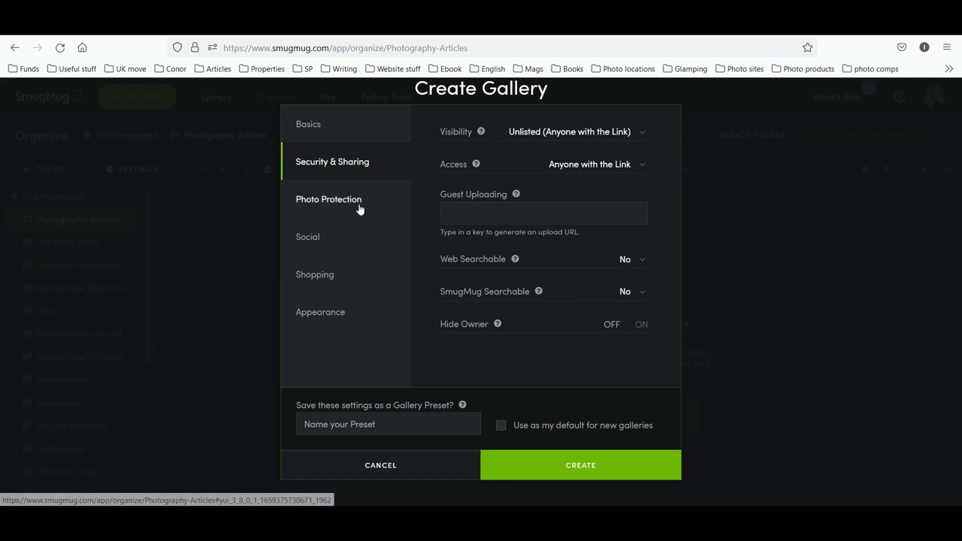
Turn off the Visitor Shopping Cart for the new gallery and return to its basic settings
left_click(329, 276)
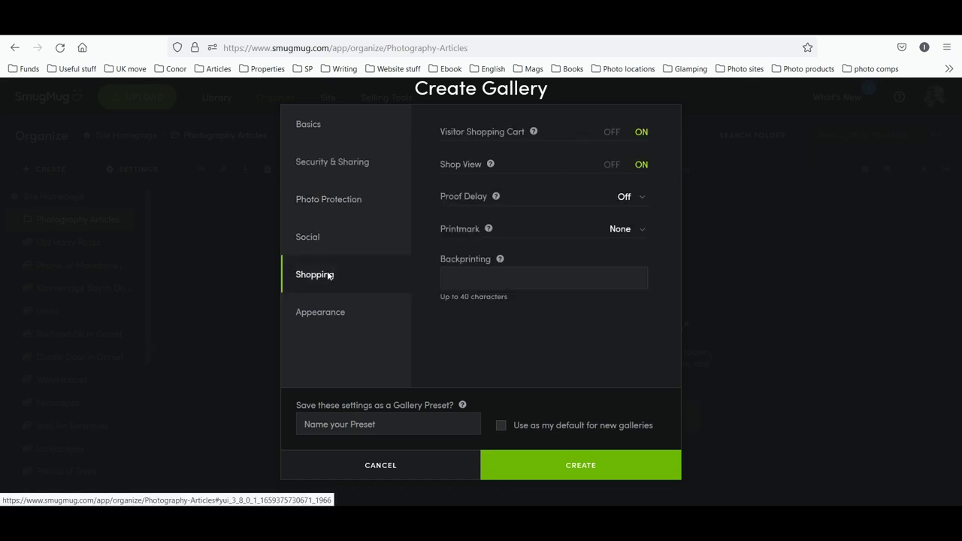
left_click(612, 133)
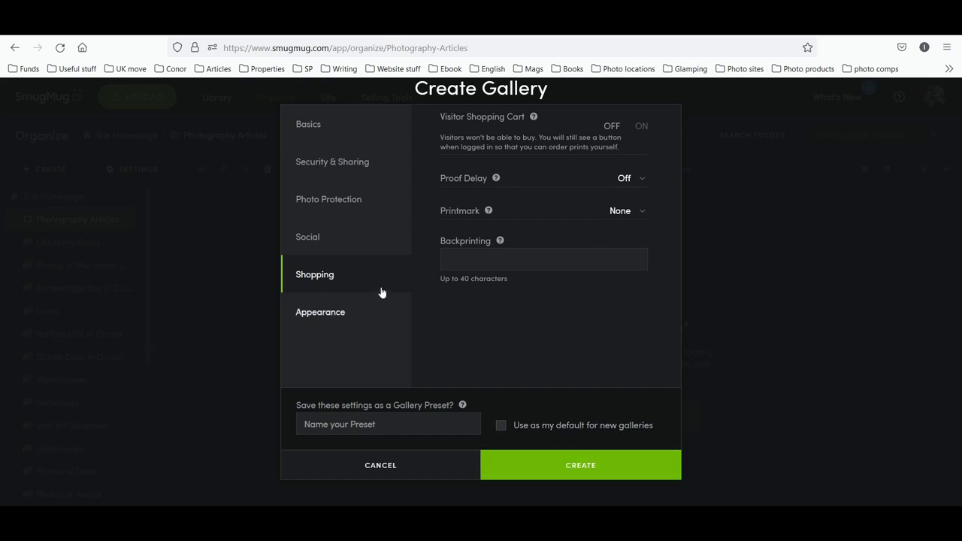
left_click(337, 138)
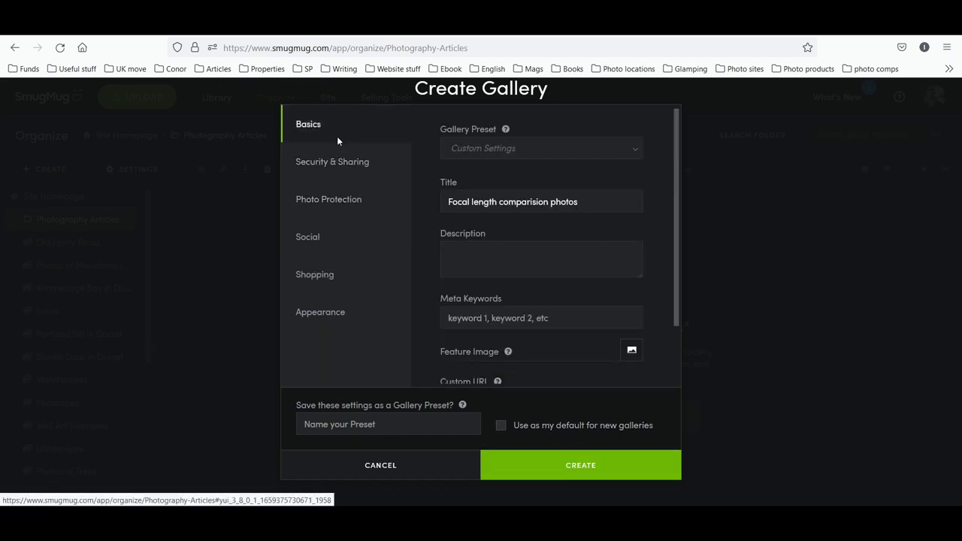
Create the gallery and upload the six Focal Length Comparison article images to it
left_click(585, 466)
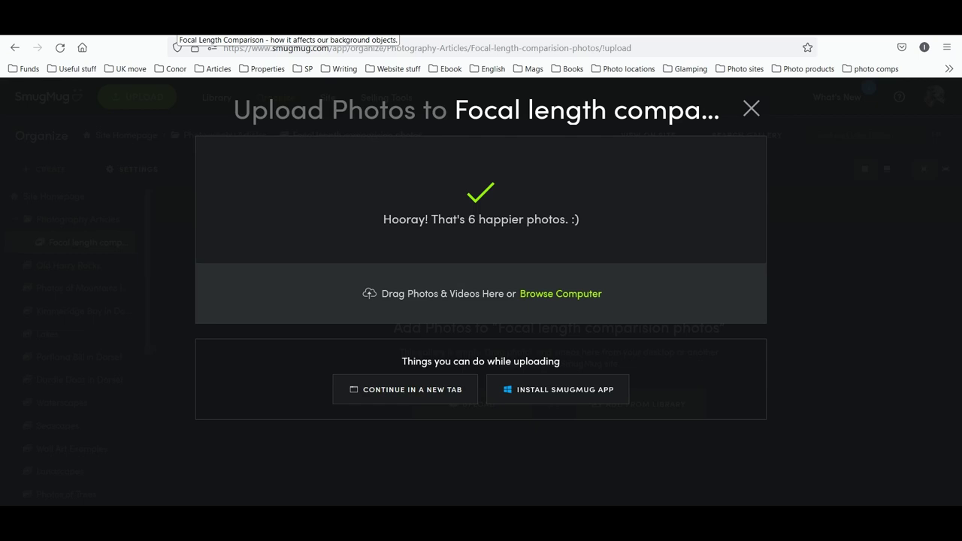
left_click(752, 109)
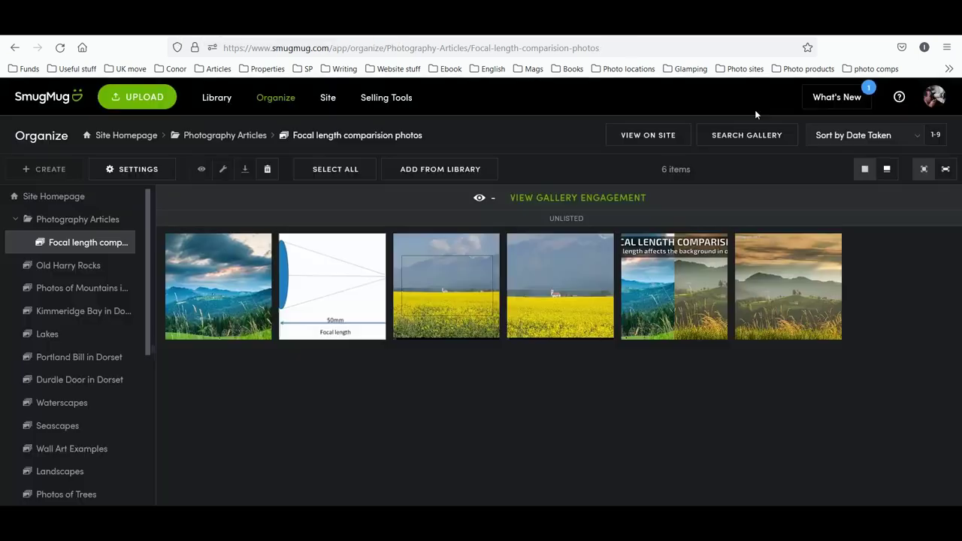
Start a new web page in the Photography Articles folder with the Custom page type and continue to its page settings
left_click(56, 225)
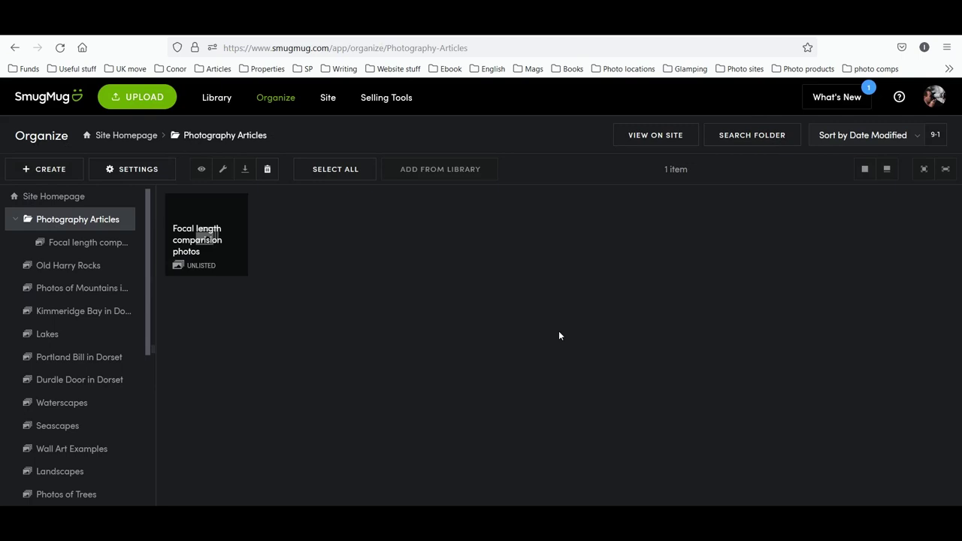
left_click(24, 172)
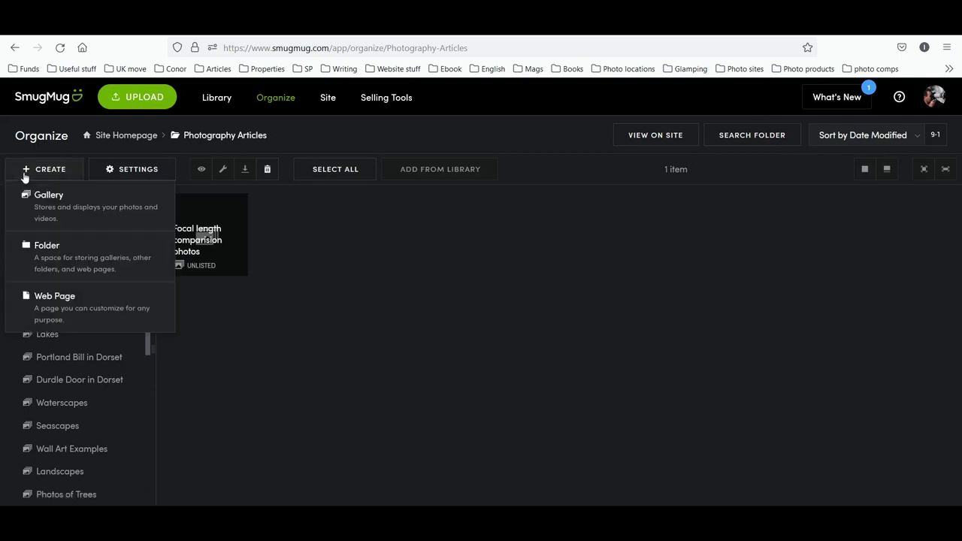
left_click(413, 316)
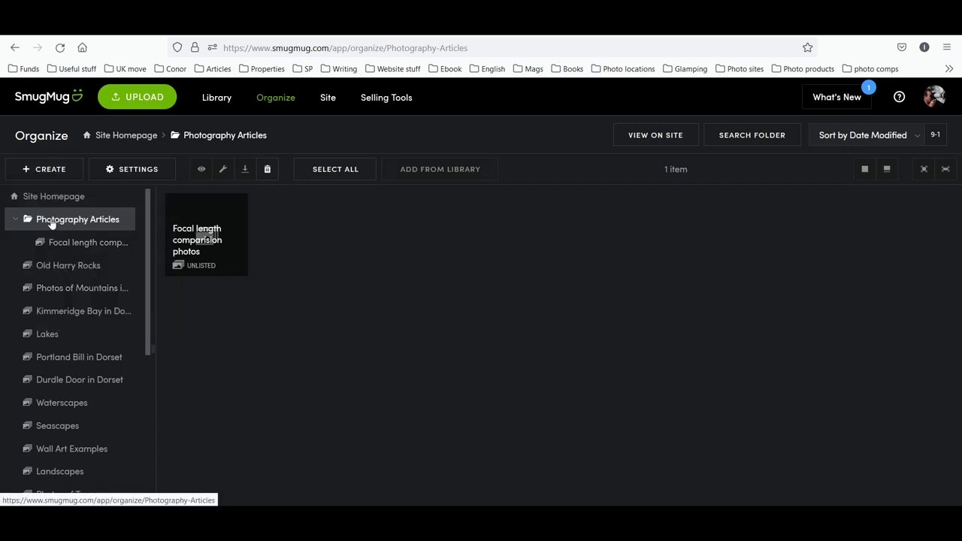
left_click(41, 170)
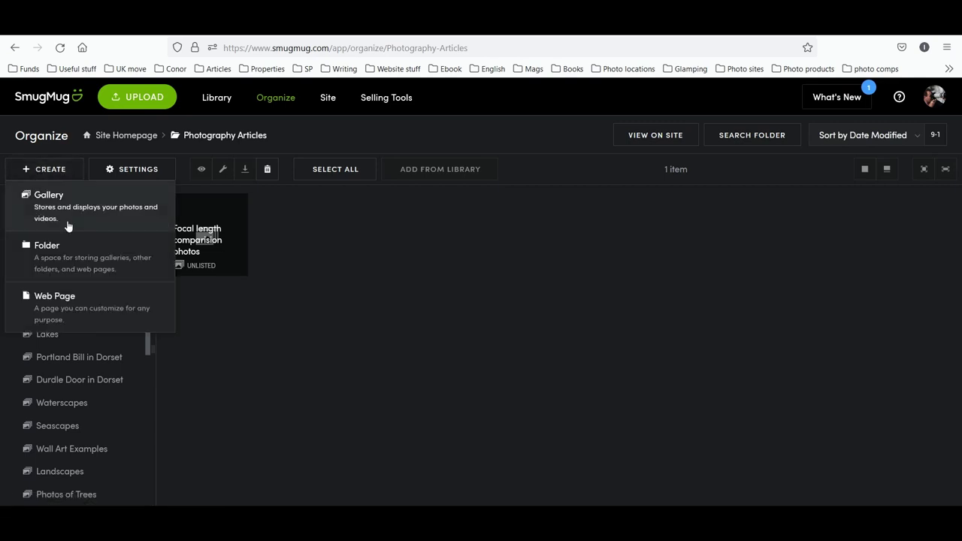
left_click(71, 307)
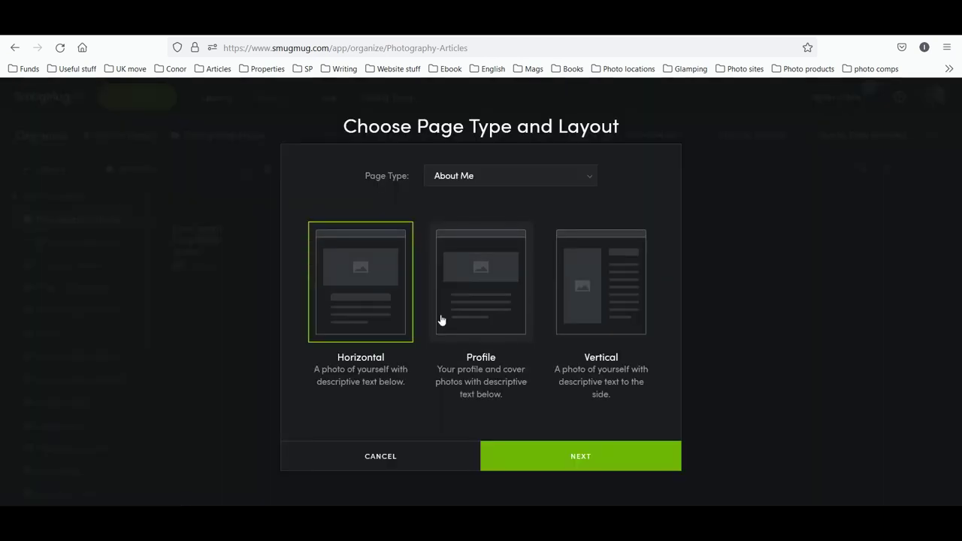
left_click(568, 180)
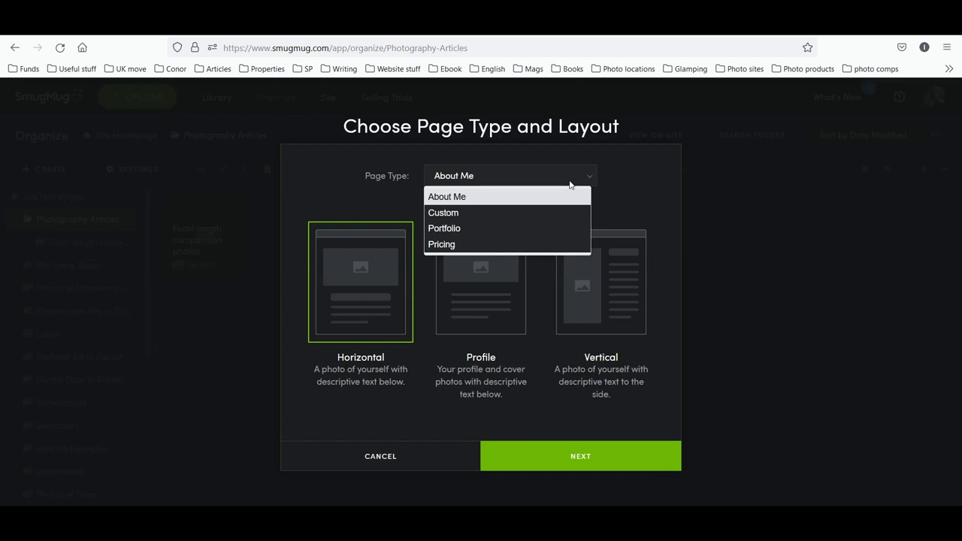
left_click(481, 214)
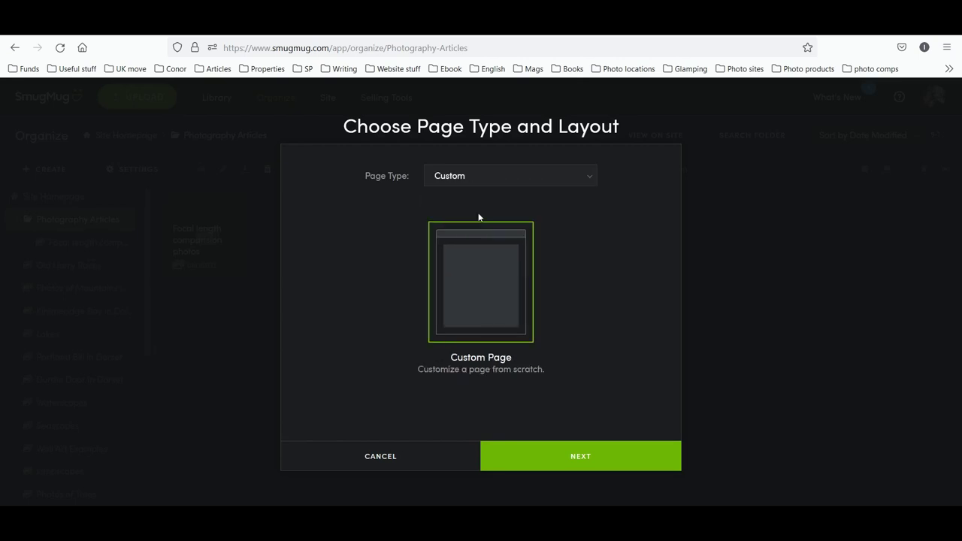
left_click(570, 464)
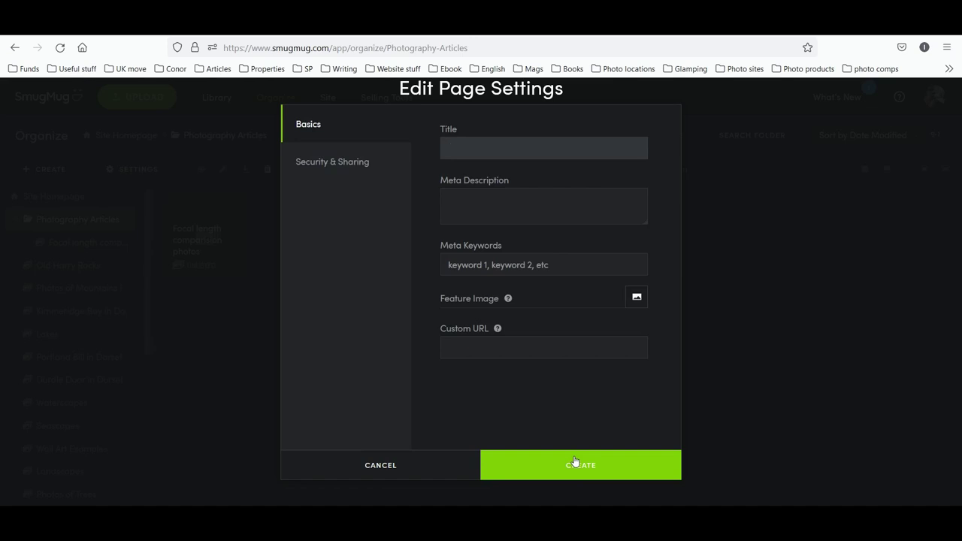
Title the new page "Focal Length Comparison", leaving the meta description empty and the custom URL as Focal-Length-Comparison
type("Focal Length Comparison")
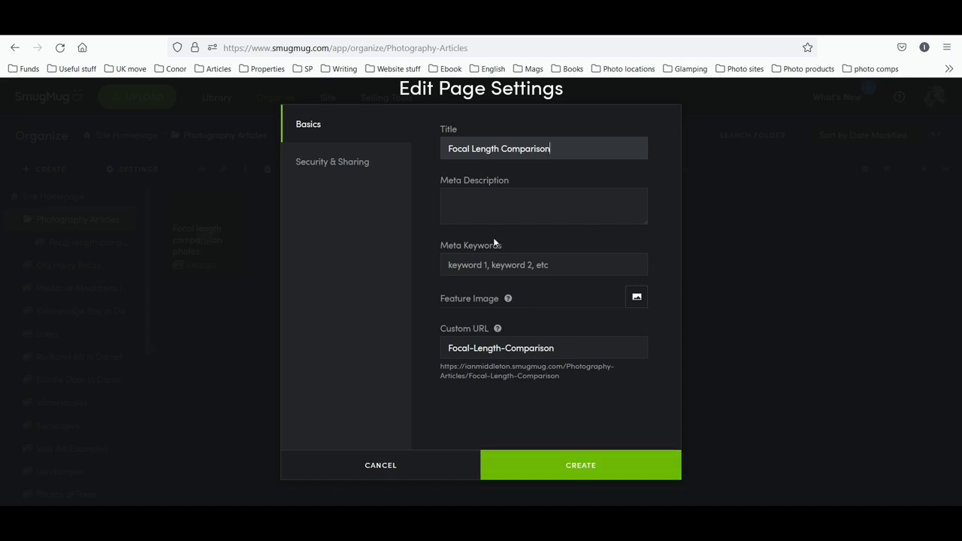
left_click(505, 205)
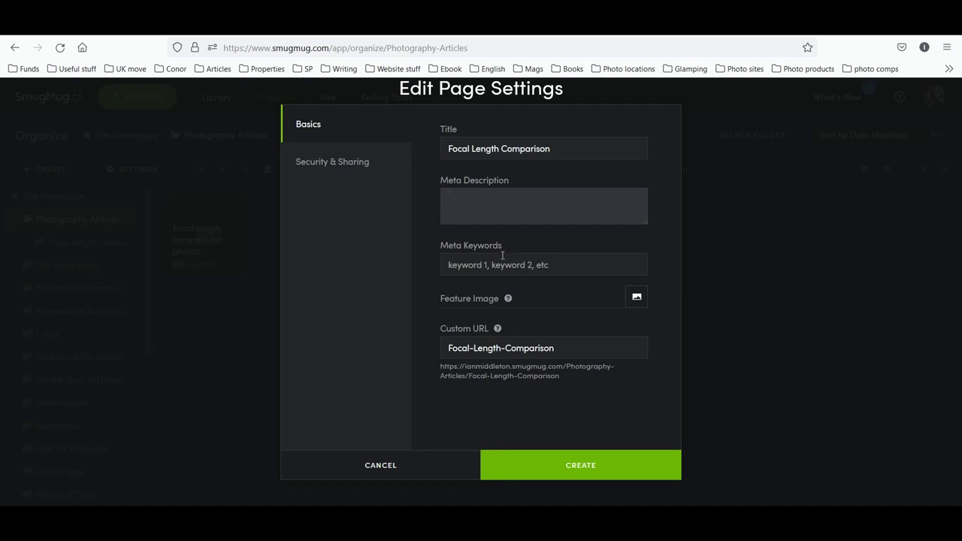
left_click(576, 354)
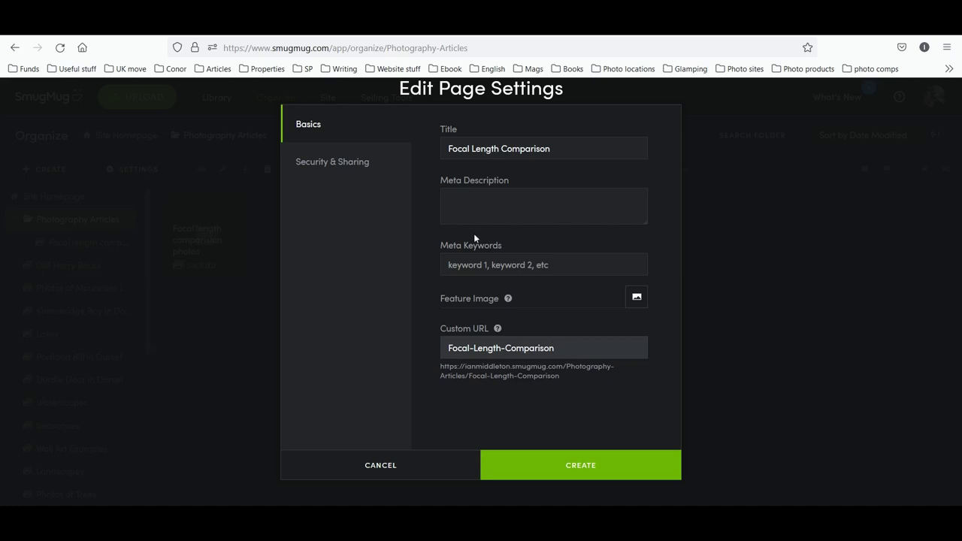
Set the side-by-side comparison title image from the Focal length comparision photos gallery as the page's feature image and create the page
left_click(636, 299)
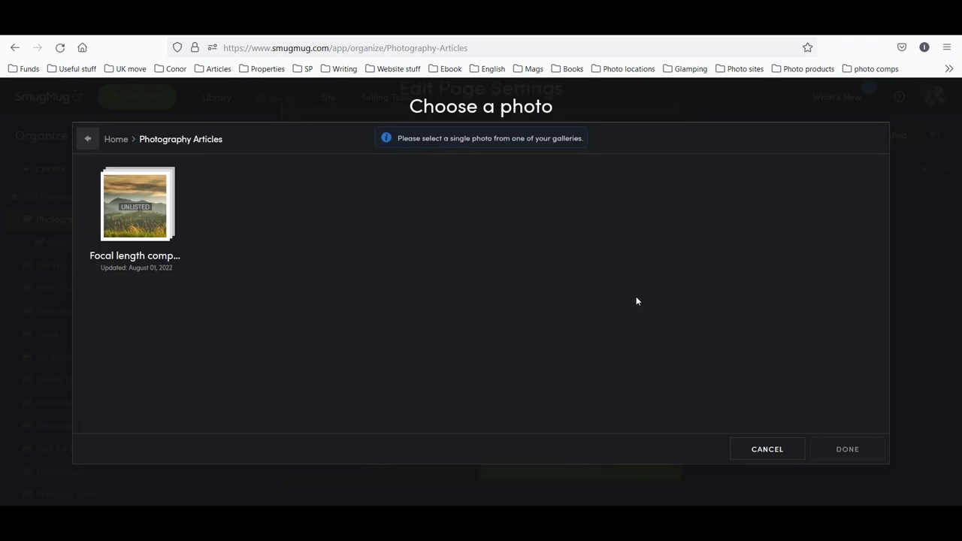
left_click(120, 220)
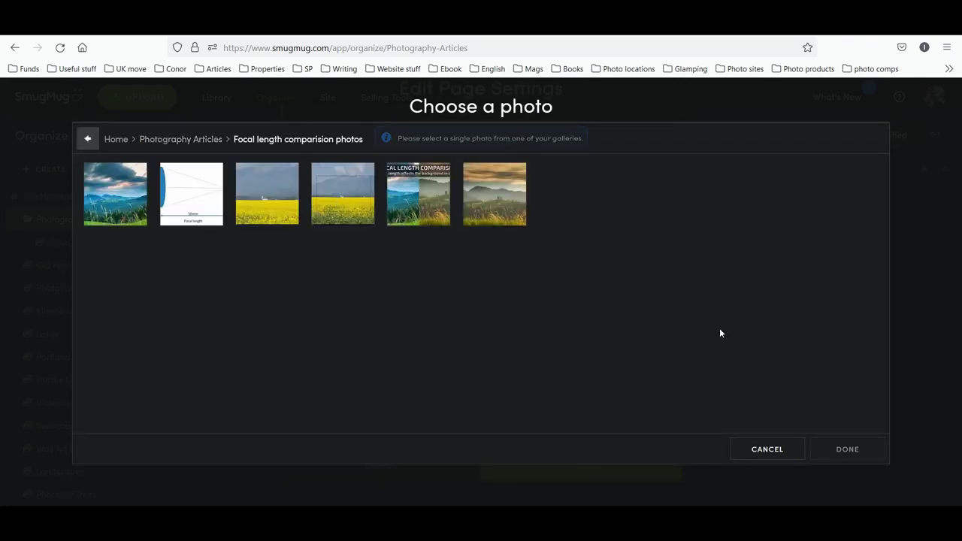
left_click(424, 197)
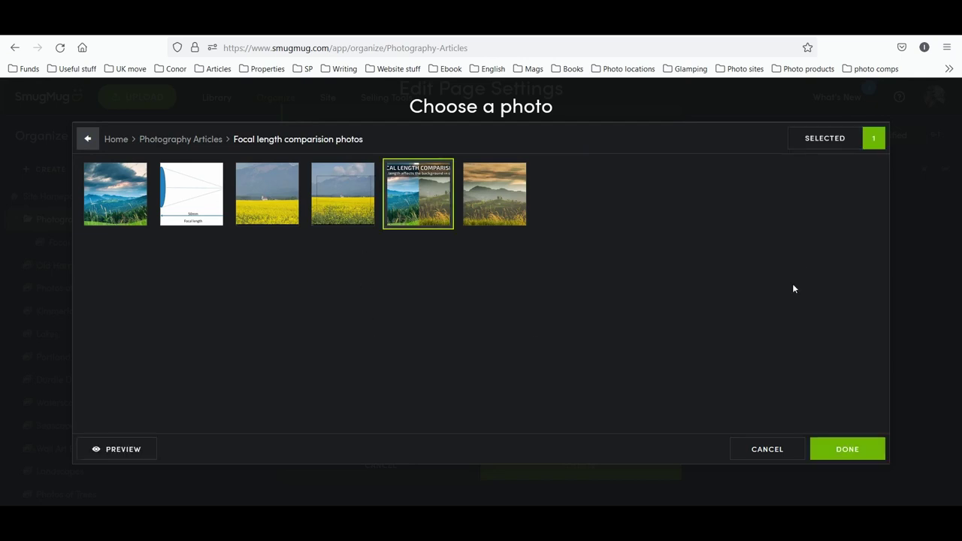
left_click(847, 449)
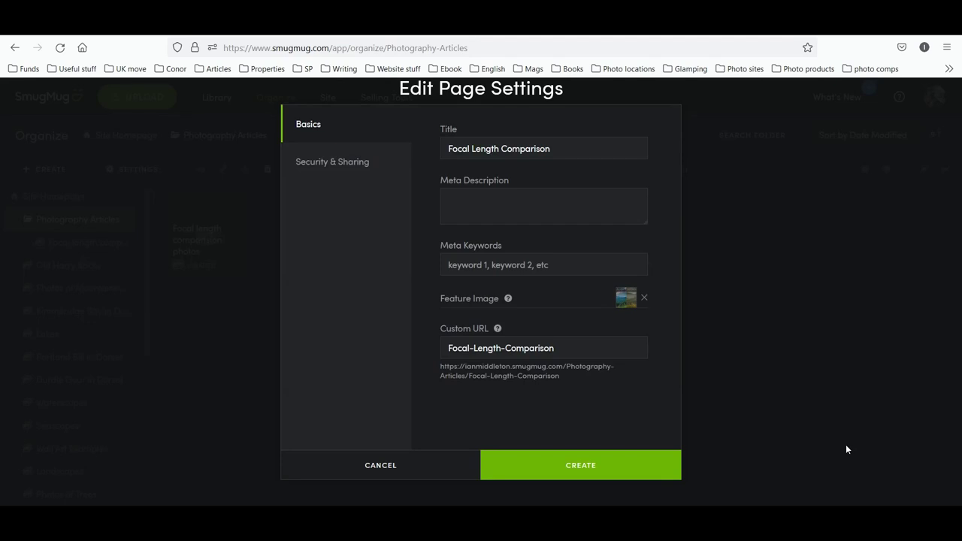
left_click(566, 469)
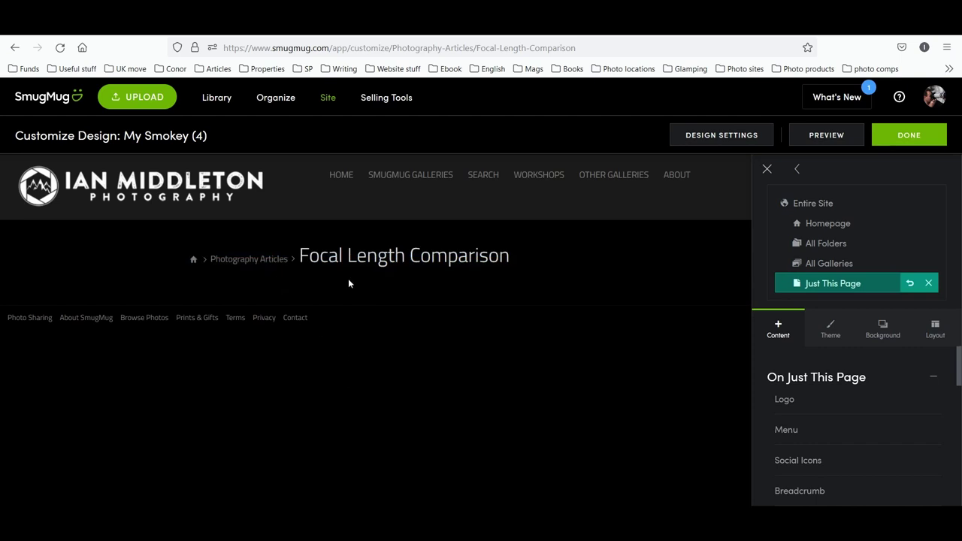
Remove the breadcrumb content block from the Focal Length Comparison page
left_click(259, 246)
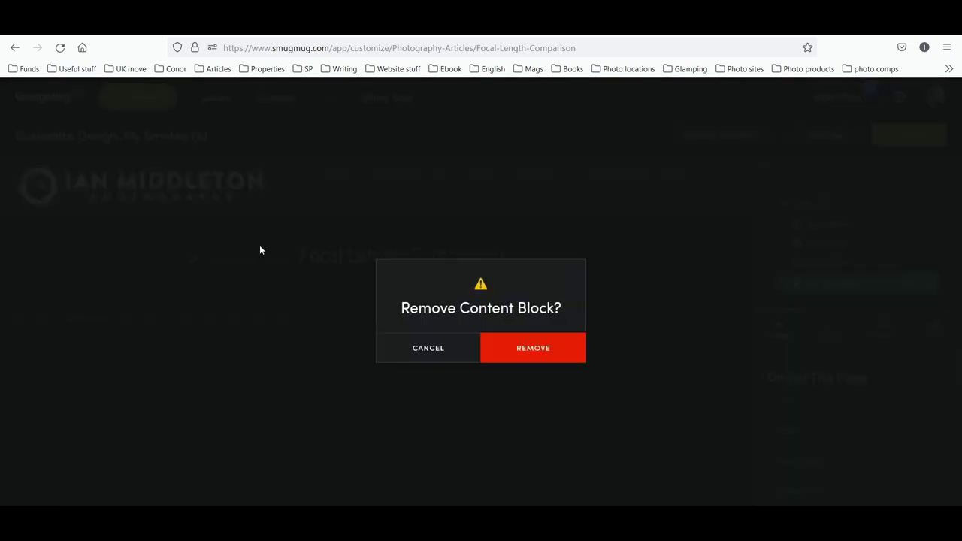
left_click(549, 354)
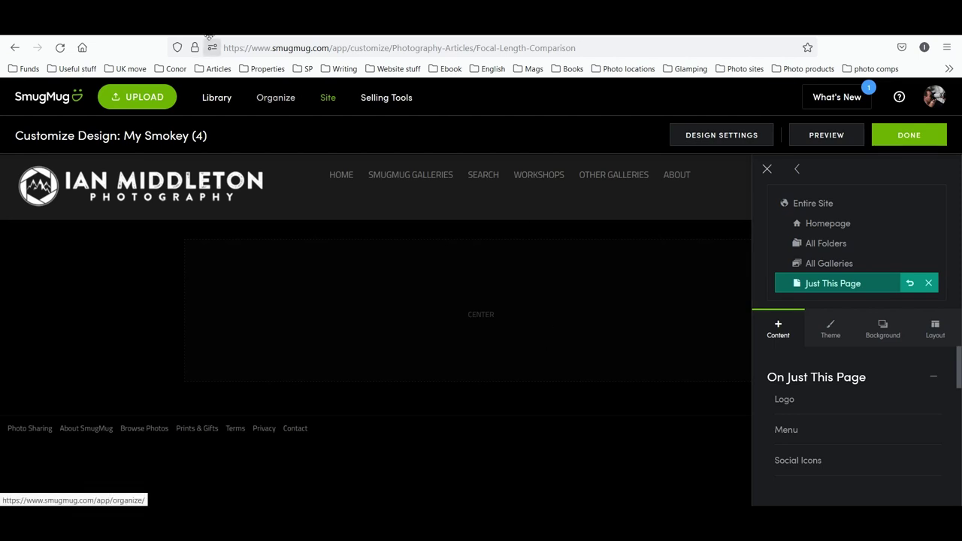
Copy the "Focal Length Comparison" heading from the original blog article and return to the page customizer
key("ctrl+Tab")
left_click_drag(576, 325, 365, 301)
right_click(404, 296)
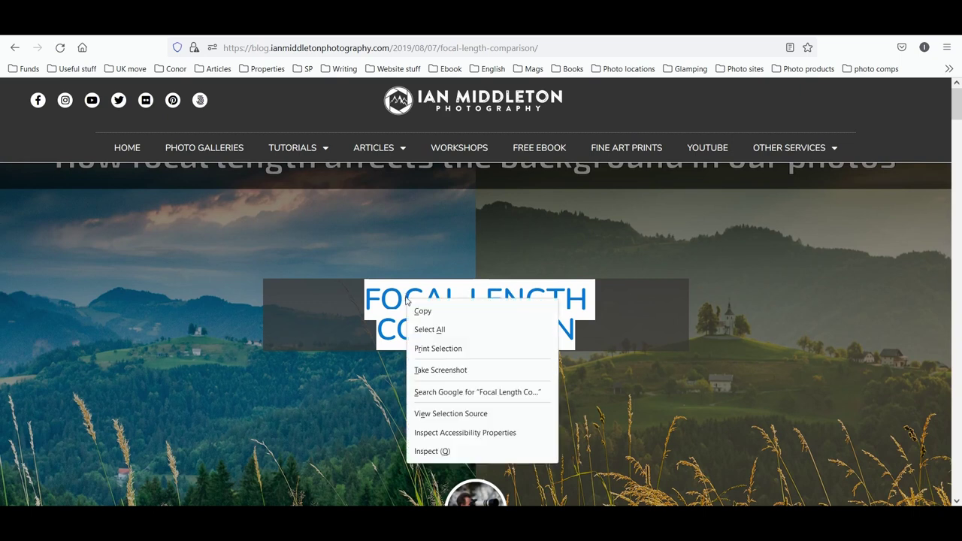
left_click(424, 311)
left_click(735, 379)
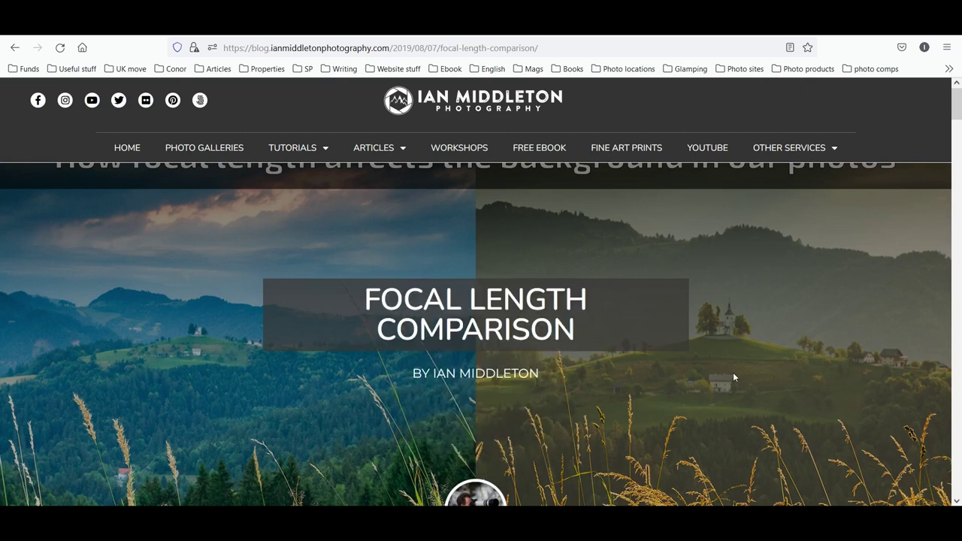
key("ctrl+Tab")
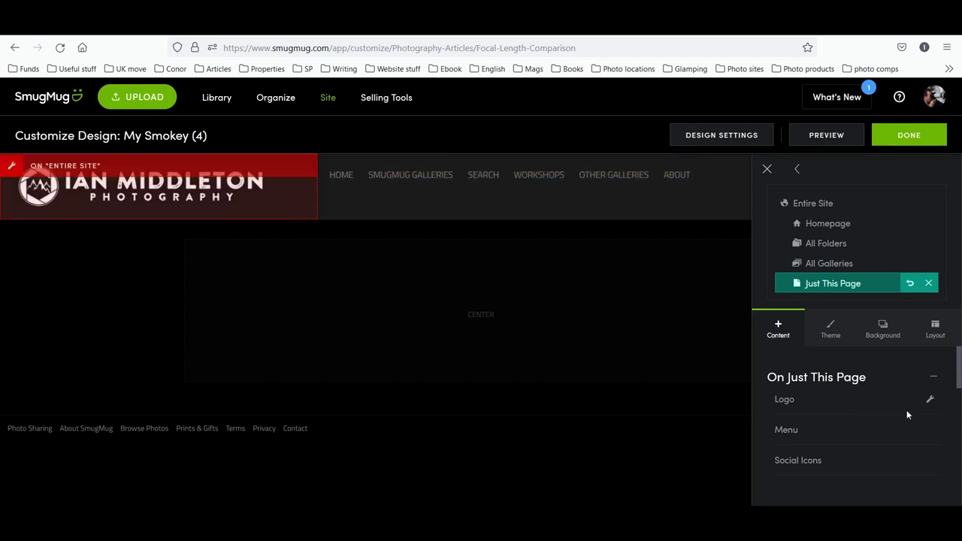
Add a Single Photo content block to the empty center area of the page
scroll(907, 409, "down", 5)
scroll(908, 419, "up", 2)
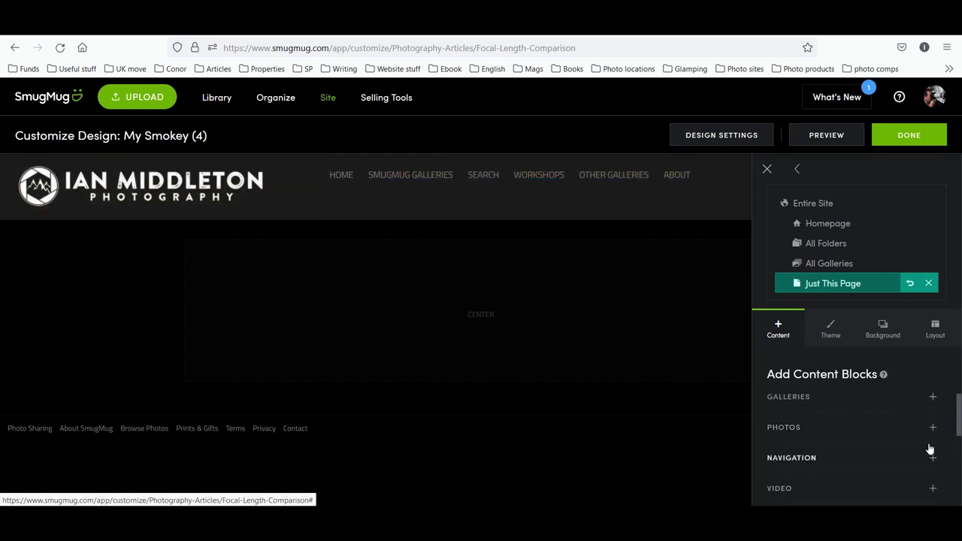
left_click(935, 435)
left_click_drag(823, 458, 476, 277)
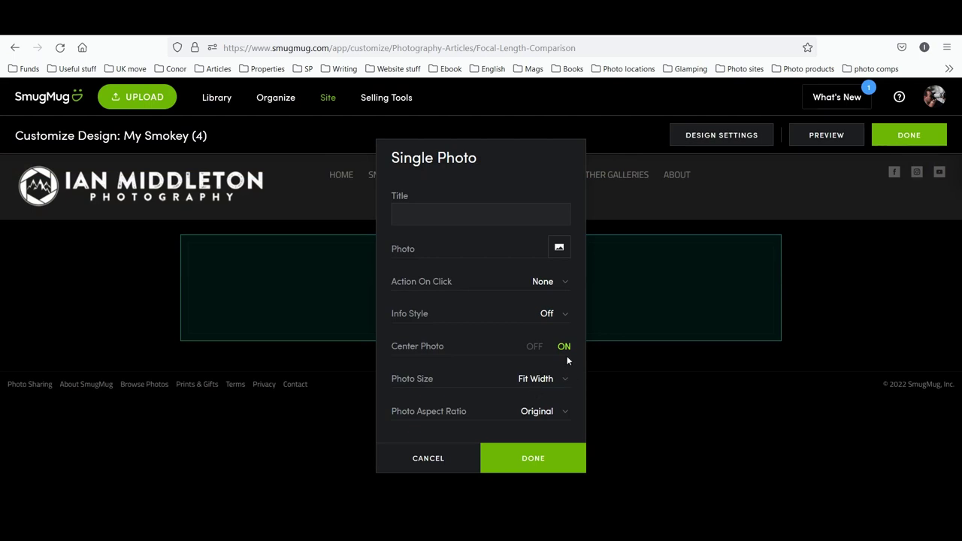
Title the photo block "Focal Length Comparison" with Center title alignment and set the photo aspect ratio to 3:1
left_click(441, 220)
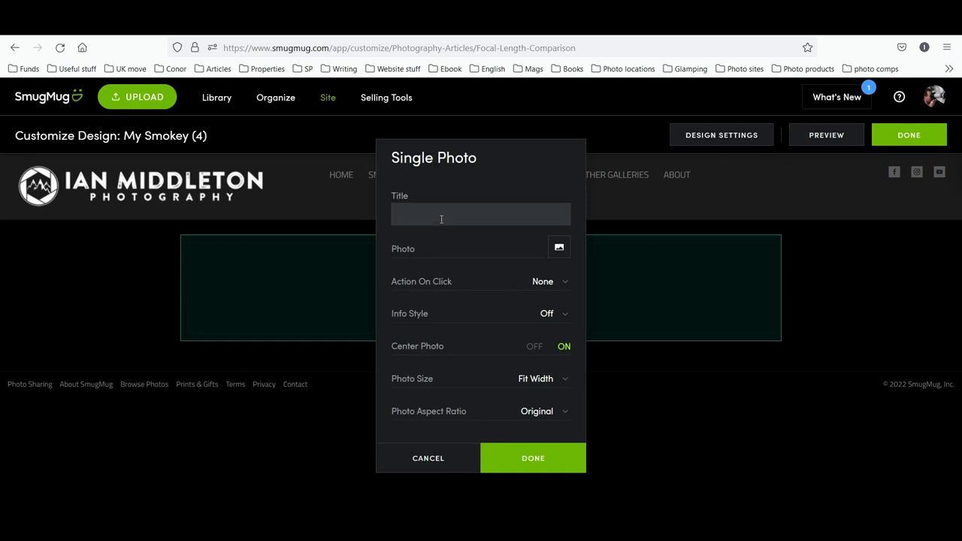
right_click(441, 218)
left_click(493, 308)
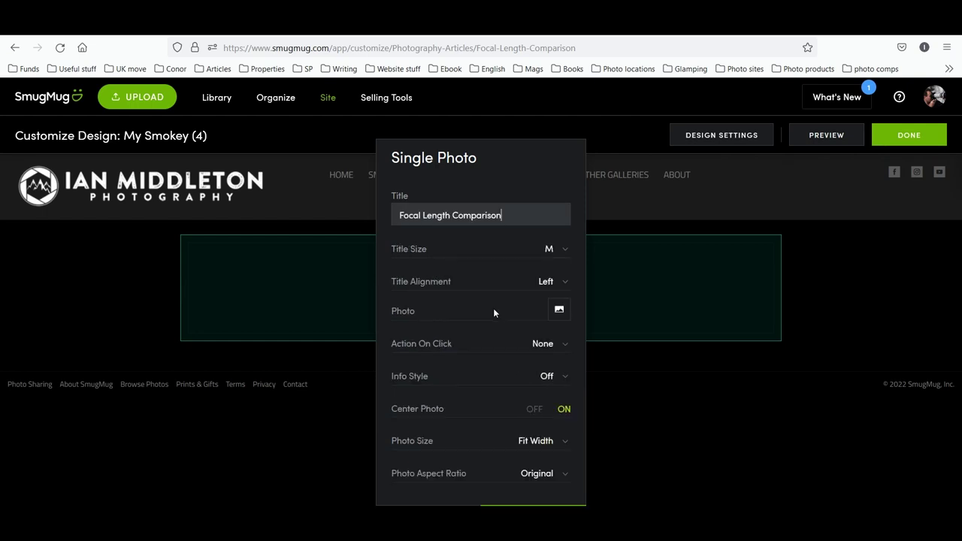
left_click(547, 281)
left_click(561, 317)
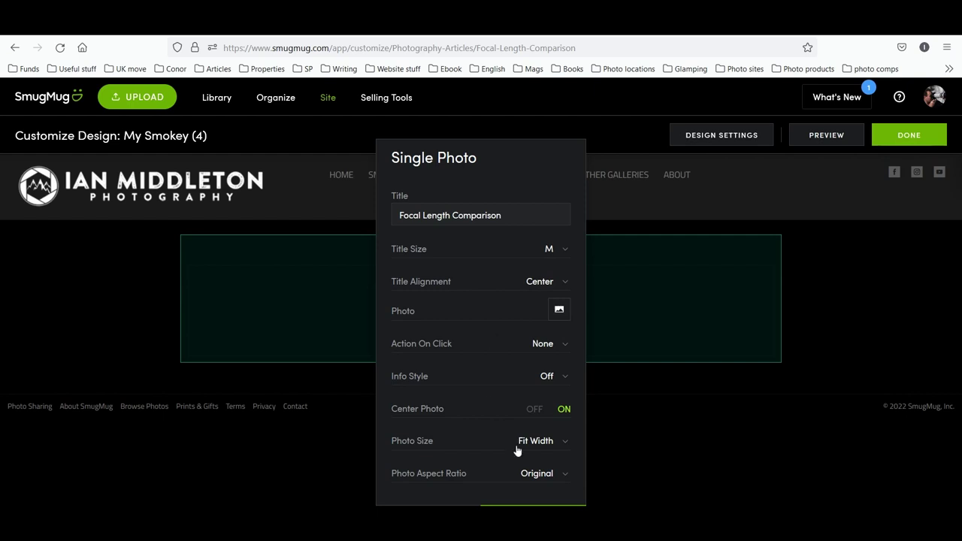
left_click(546, 475)
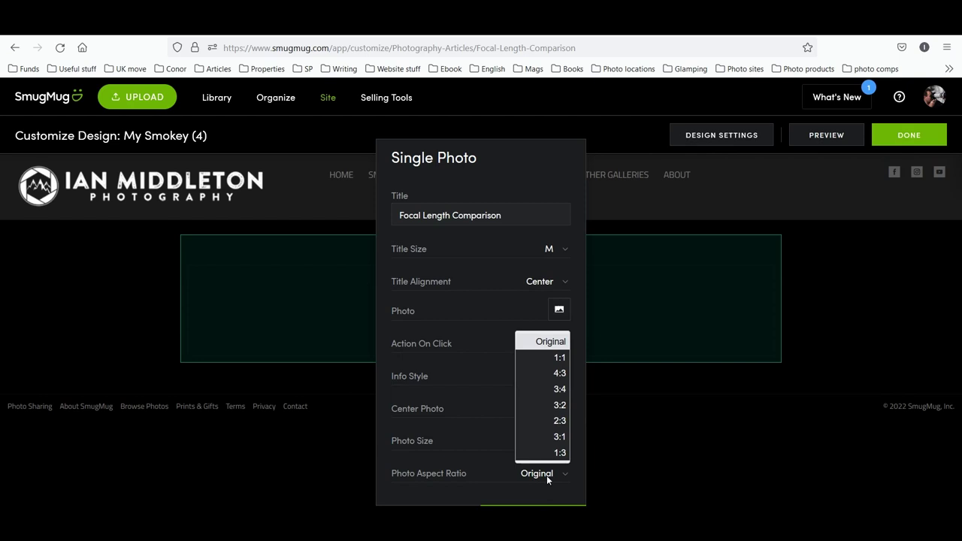
left_click(556, 437)
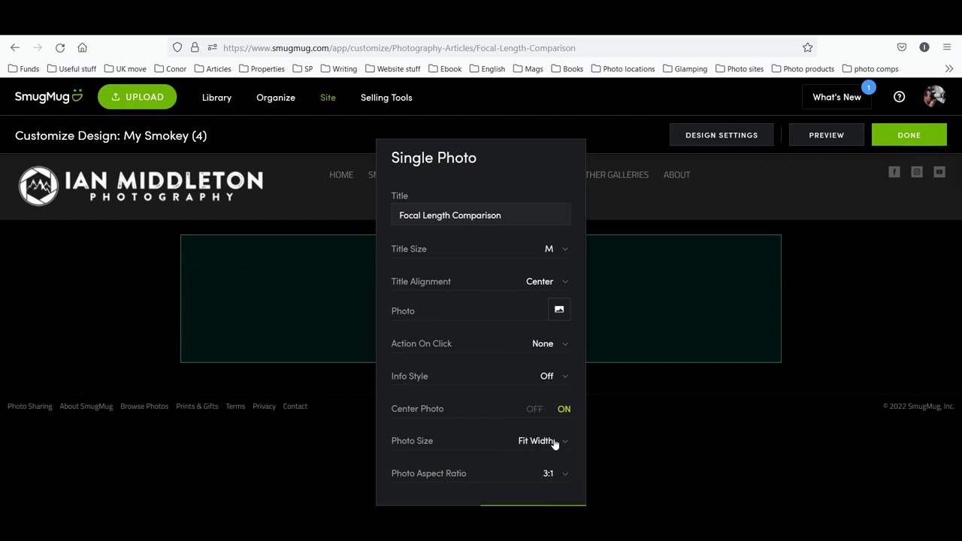
Use the side-by-side comparison title image from the Focal length comparision photos gallery as the block's photo and save the block
left_click(561, 311)
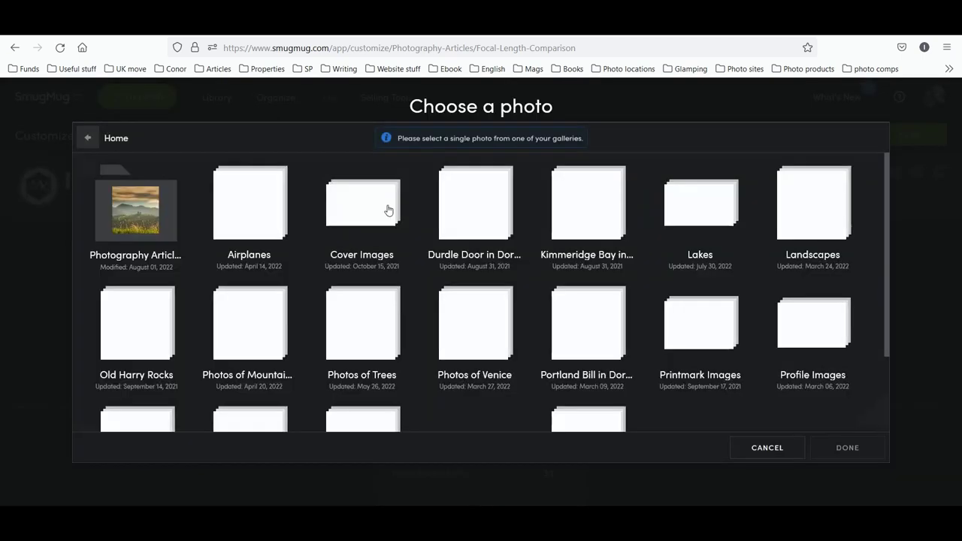
left_click(146, 212)
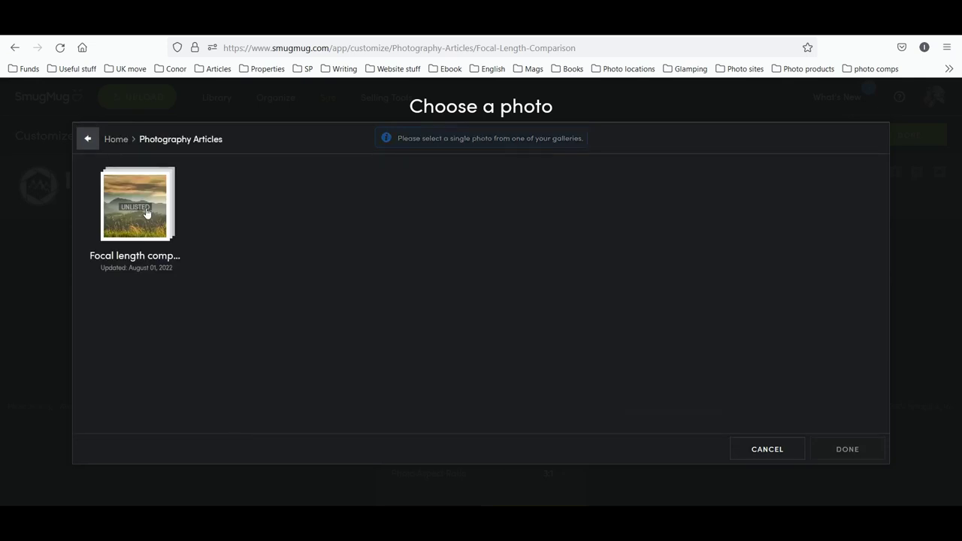
left_click(149, 213)
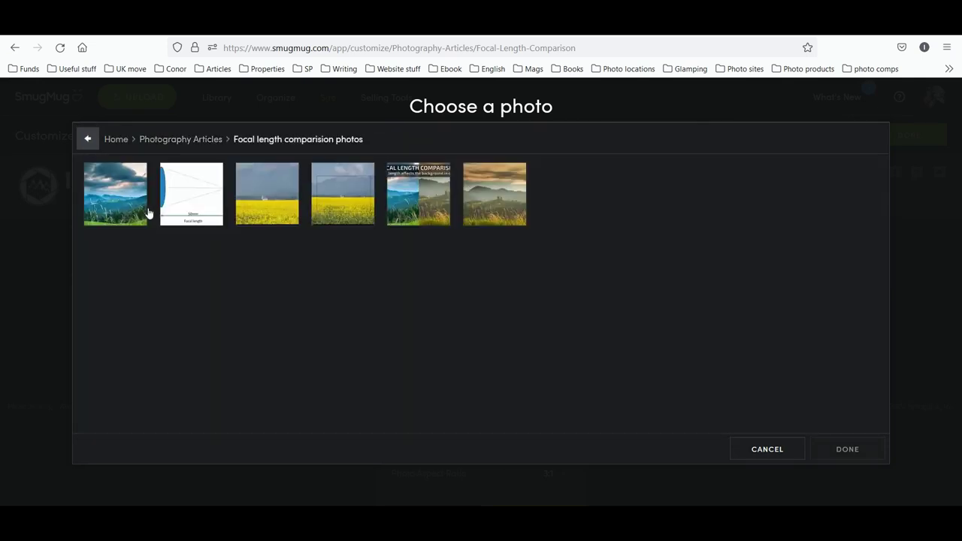
left_click(428, 201)
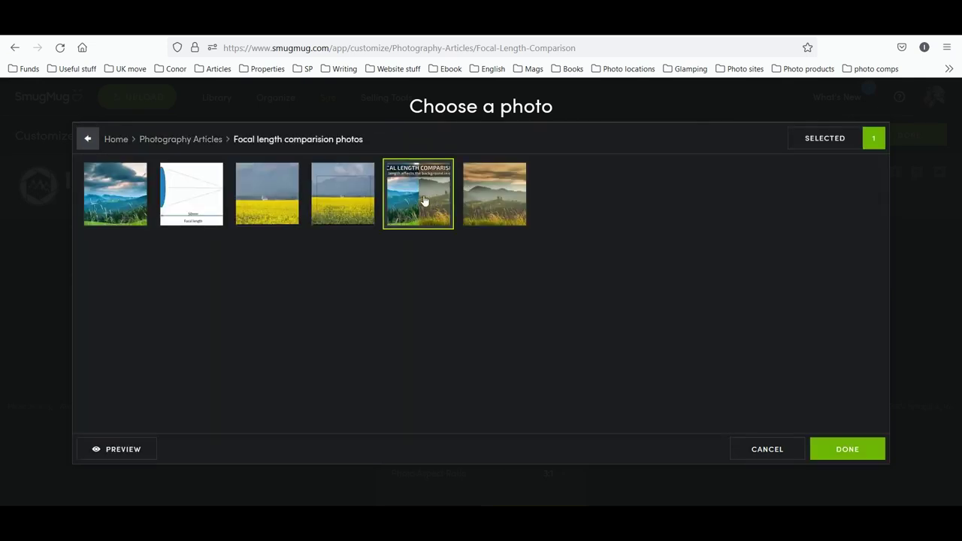
left_click(853, 452)
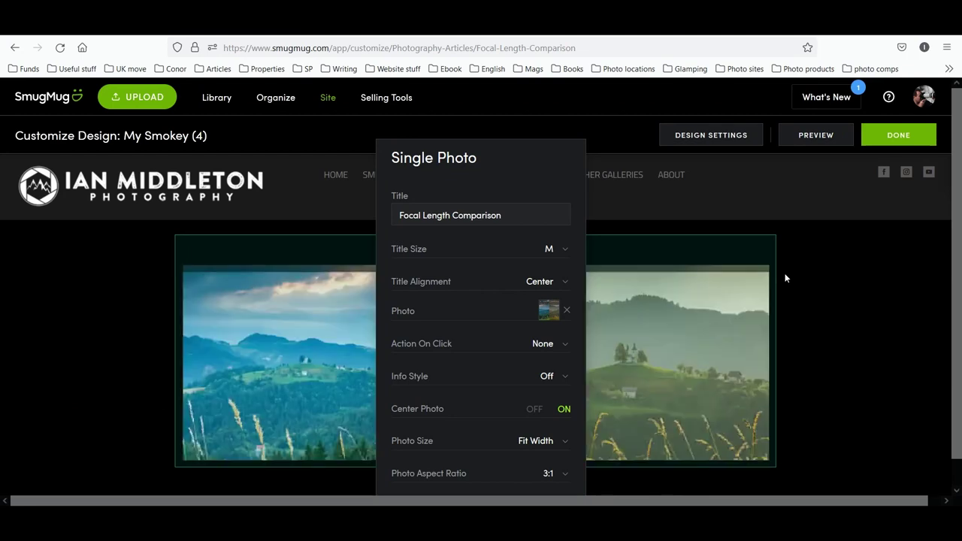
scroll(503, 464, "down", 1)
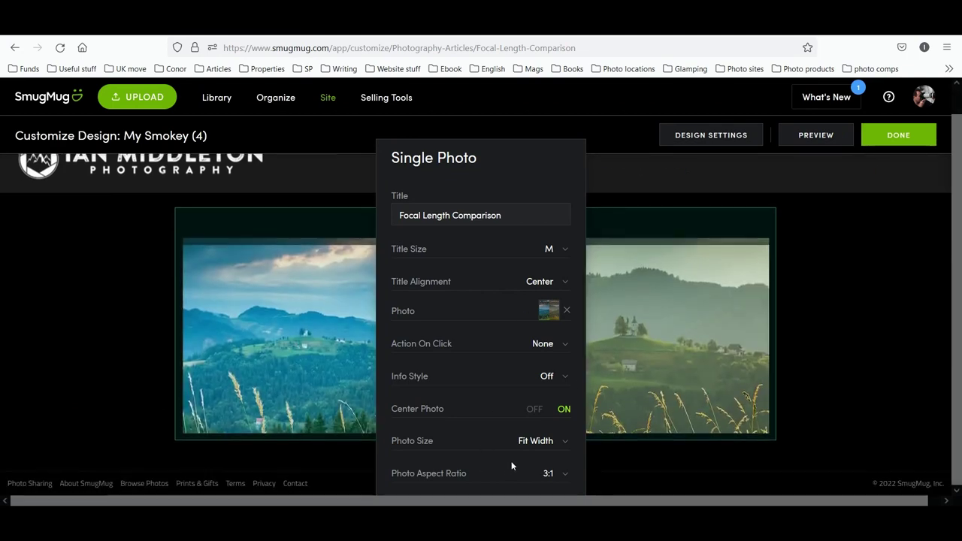
left_click_drag(494, 174, 507, 113)
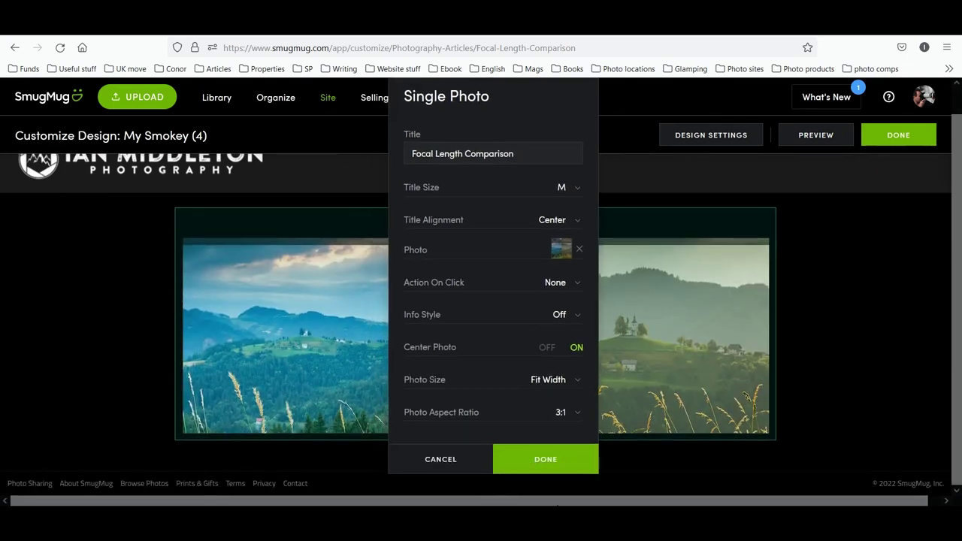
left_click(551, 463)
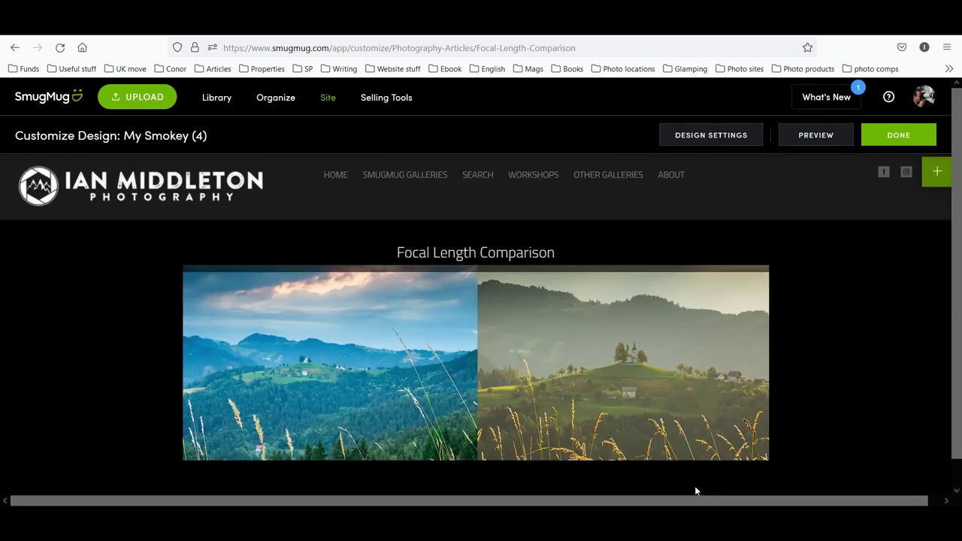
Change the layout of just this page to Stretchy
left_click(942, 176)
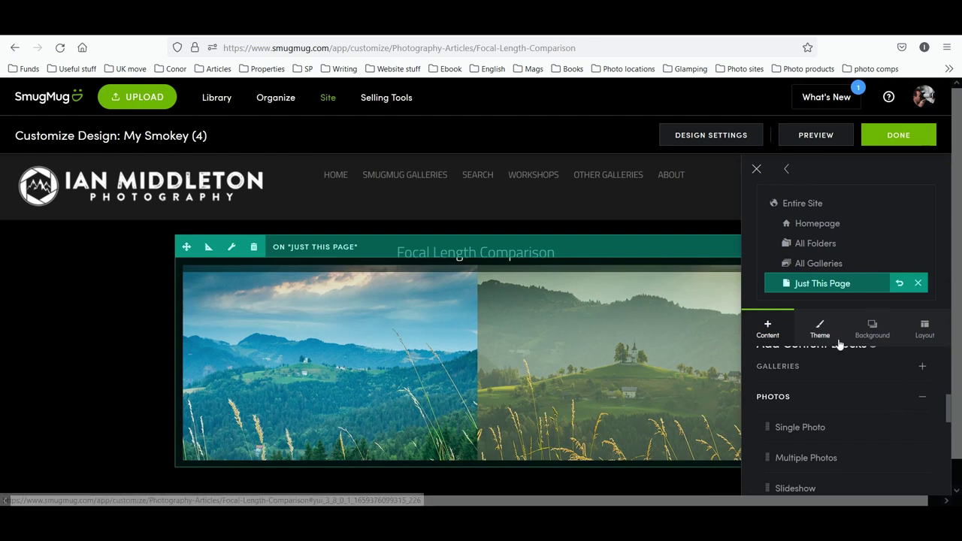
left_click(918, 333)
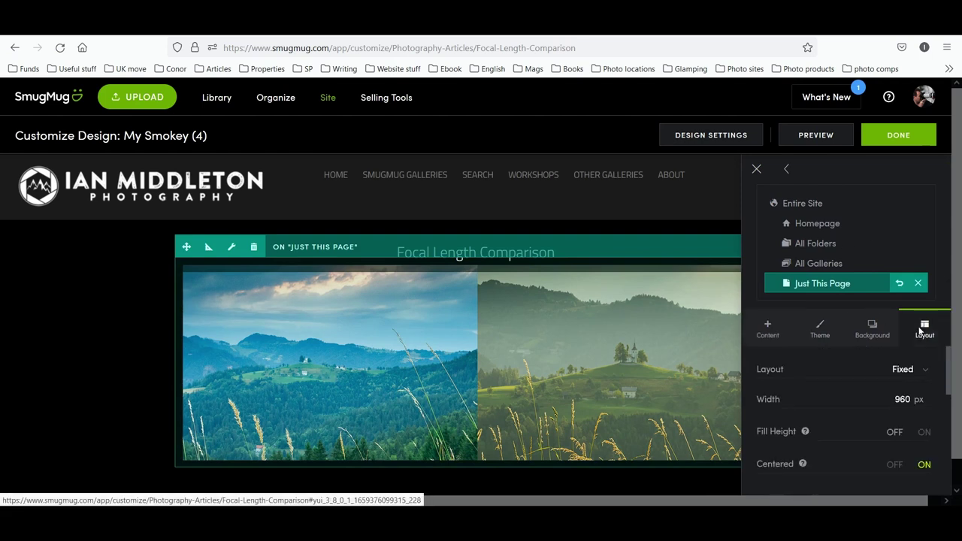
left_click(910, 371)
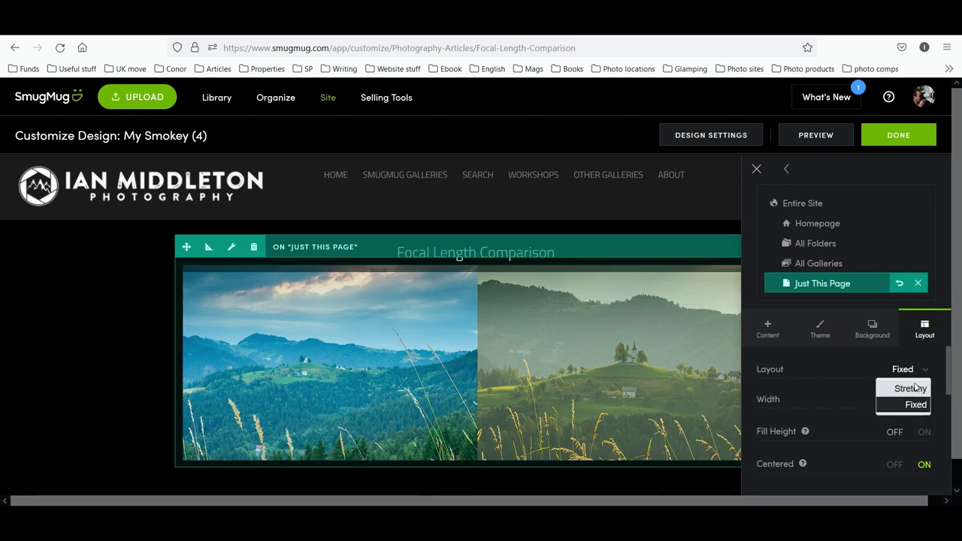
left_click(911, 389)
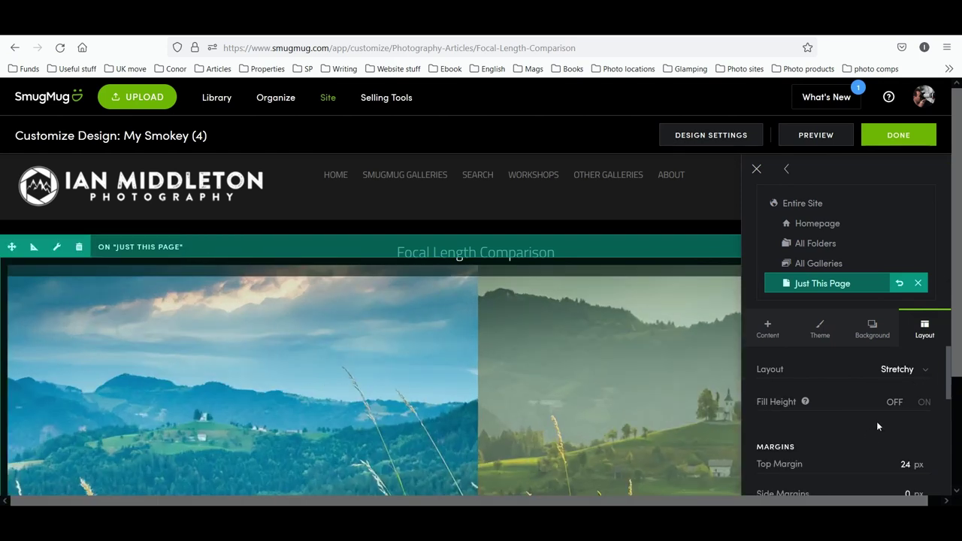
Set the page's top margin to 0 px and close the customization settings
left_click_drag(948, 368, 949, 378)
scroll(949, 379, "down", 2)
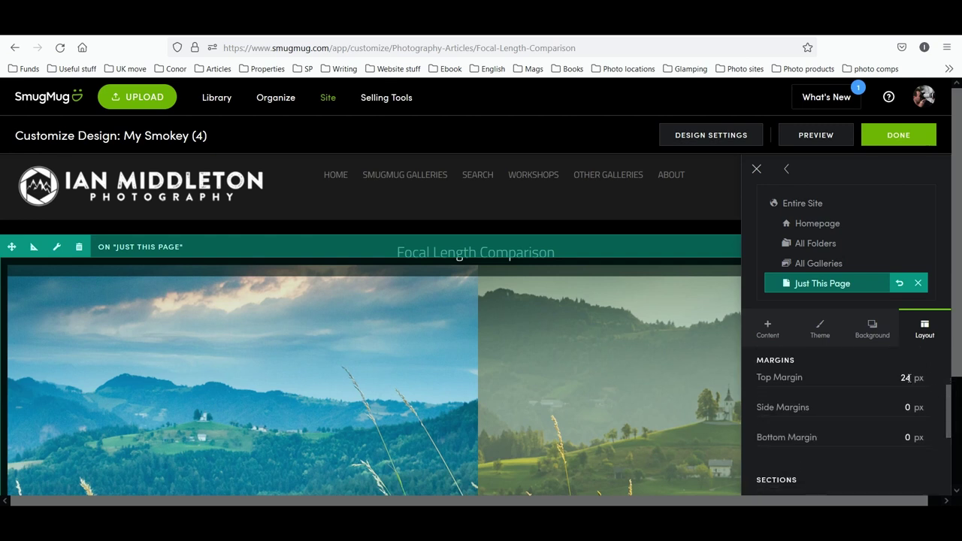
double_click(907, 378)
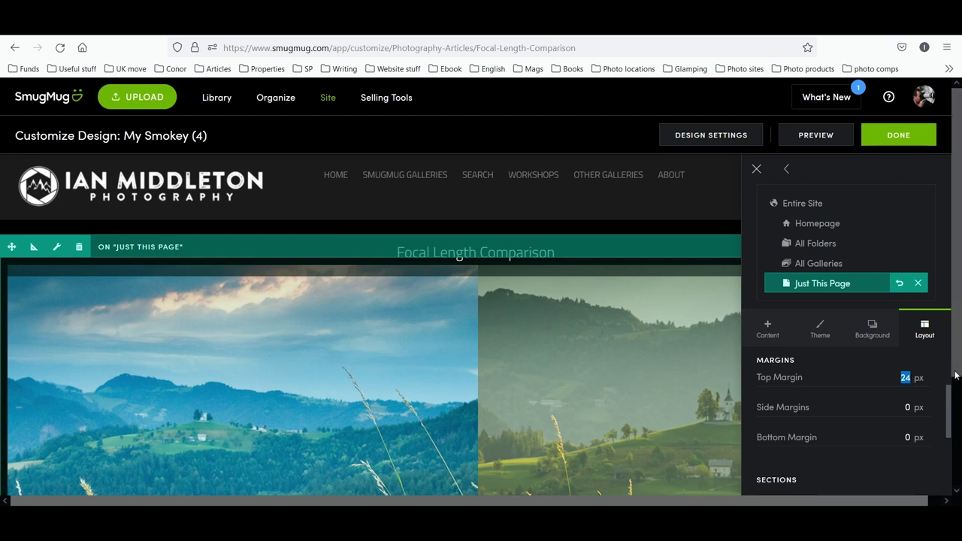
type("0")
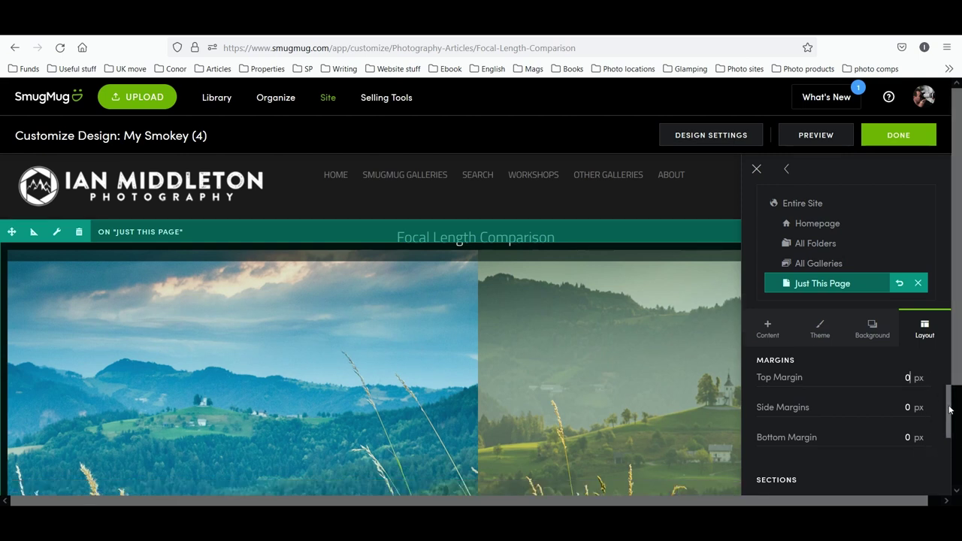
scroll(949, 410, "down", 2)
scroll(950, 421, "down", 3)
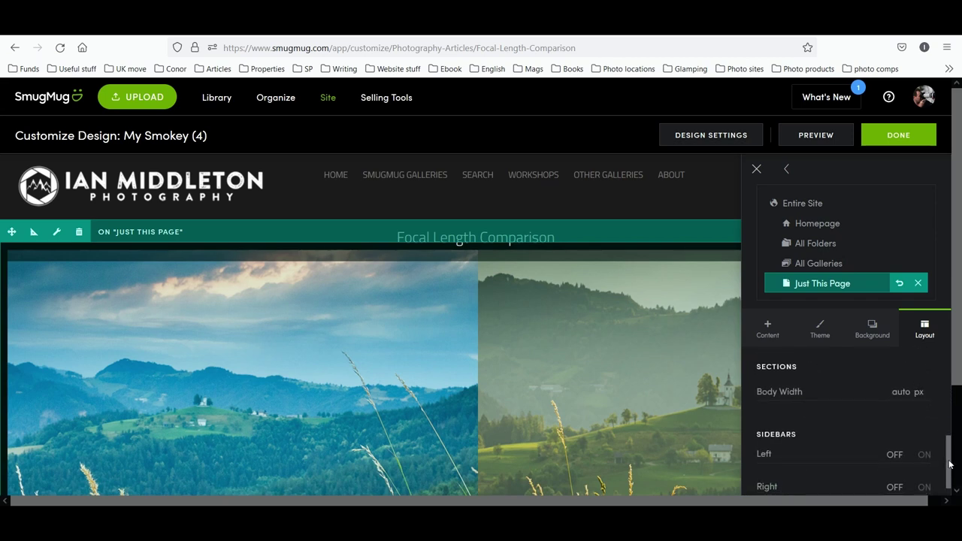
scroll(954, 472, "down", 1)
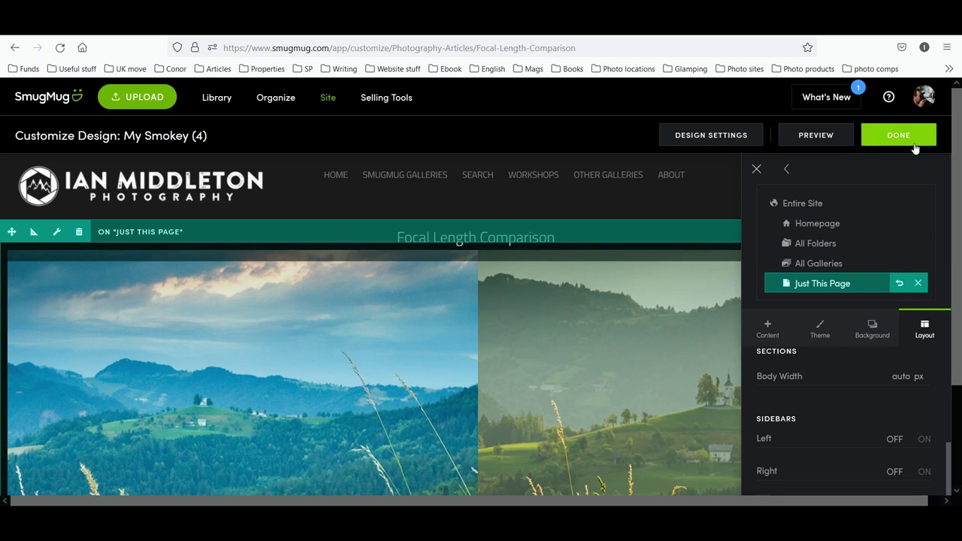
left_click(757, 170)
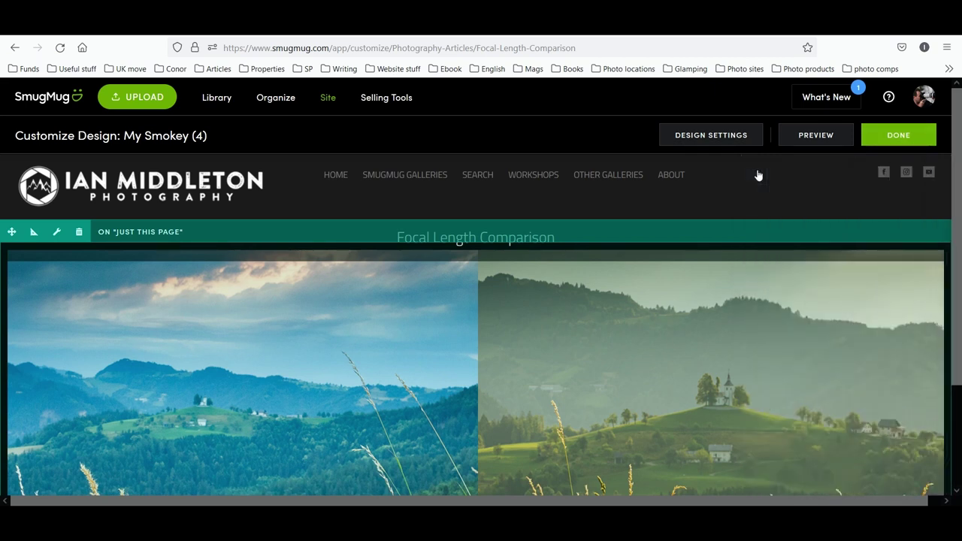
Set the title size of the header photo block to L
scroll(702, 444, "down", 2)
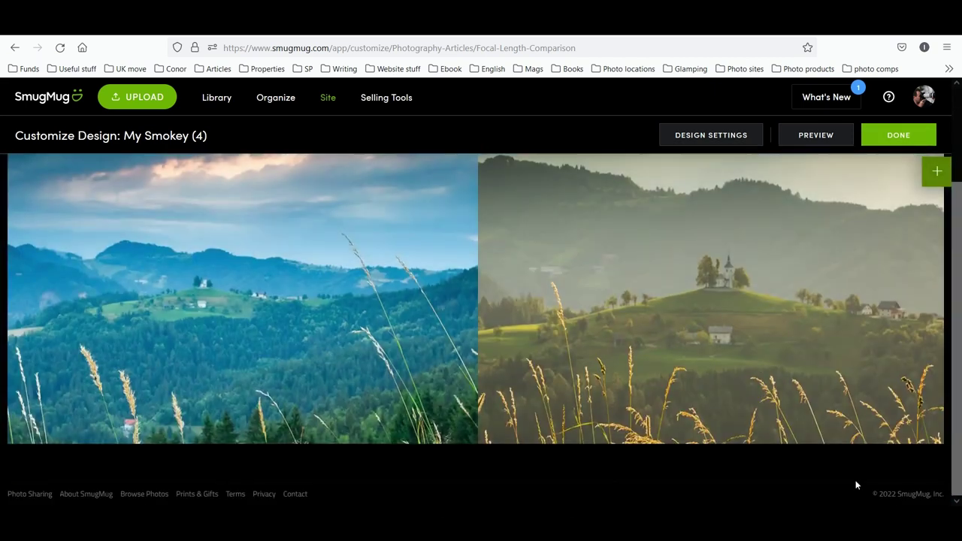
scroll(751, 505, "up", 3)
scroll(724, 504, "down", 1)
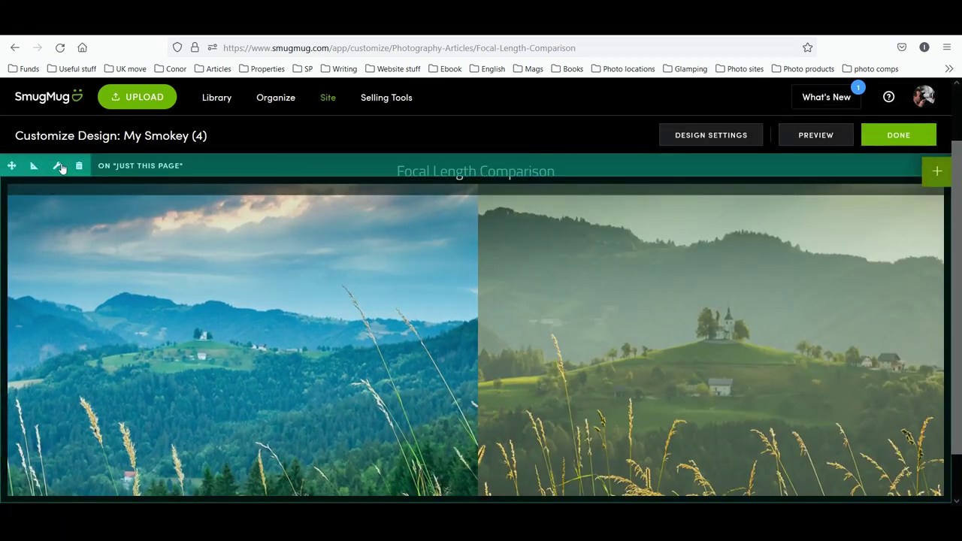
left_click(60, 168)
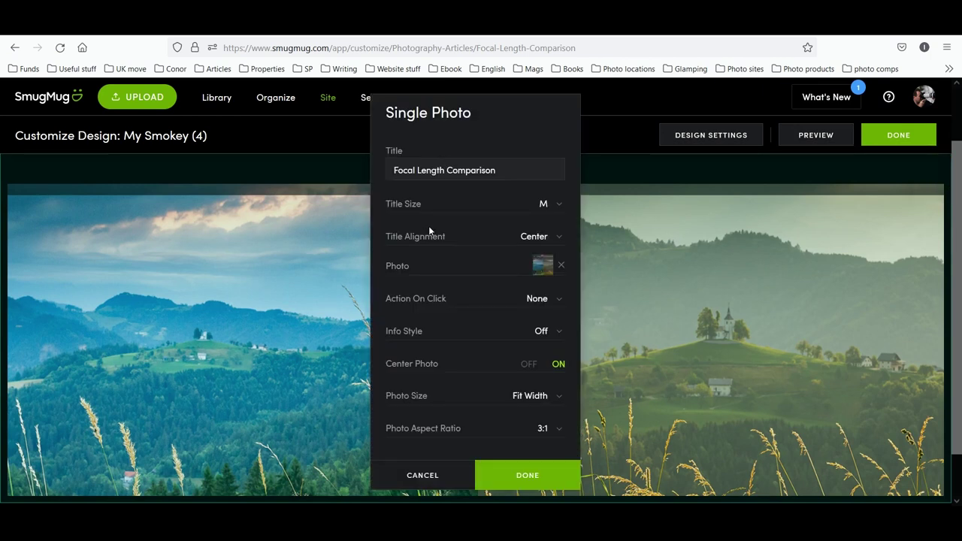
scroll(436, 202, "down", 1)
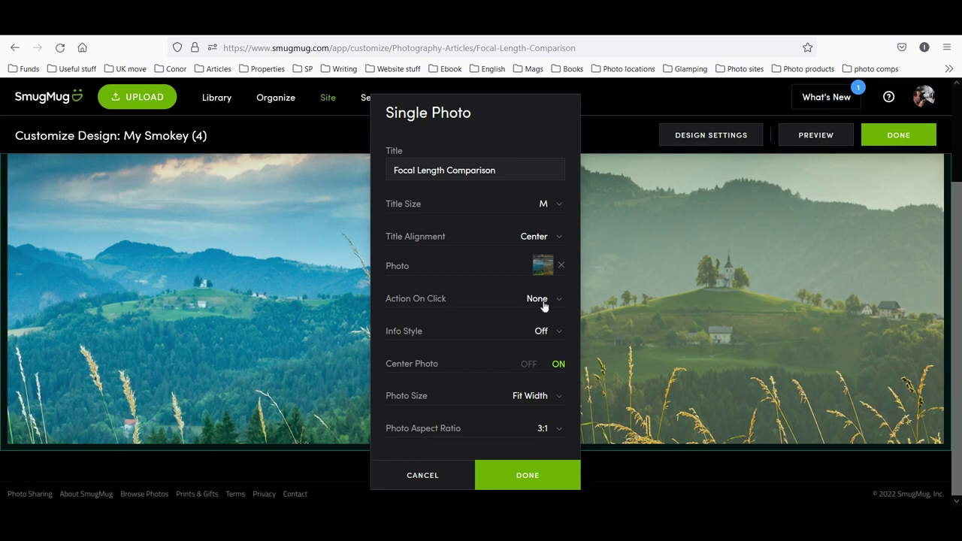
left_click(552, 242)
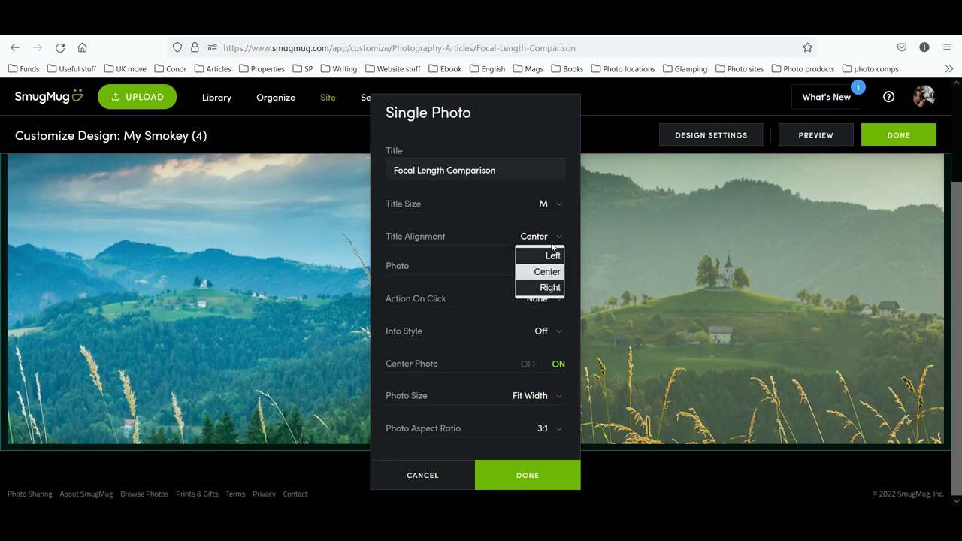
left_click(554, 213)
left_click(556, 224)
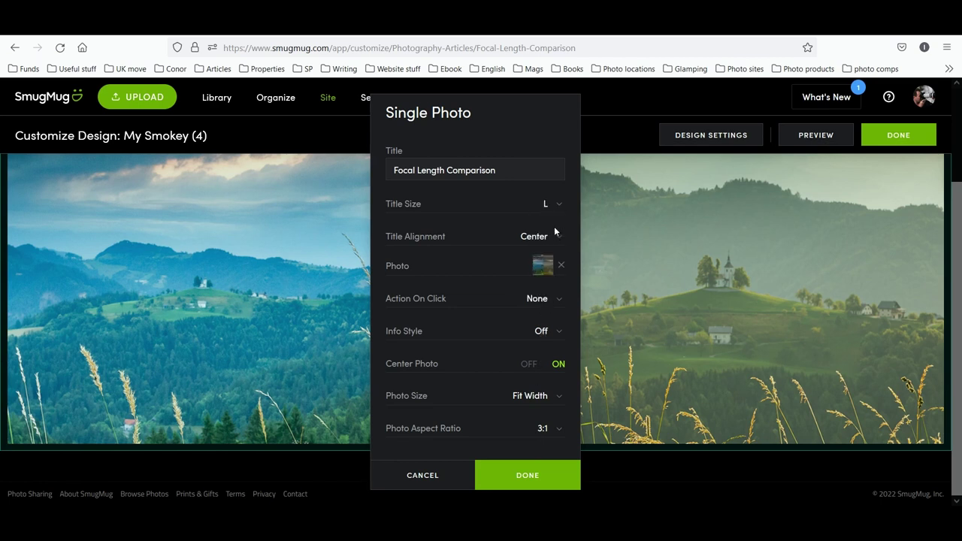
left_click_drag(519, 112, 746, 118)
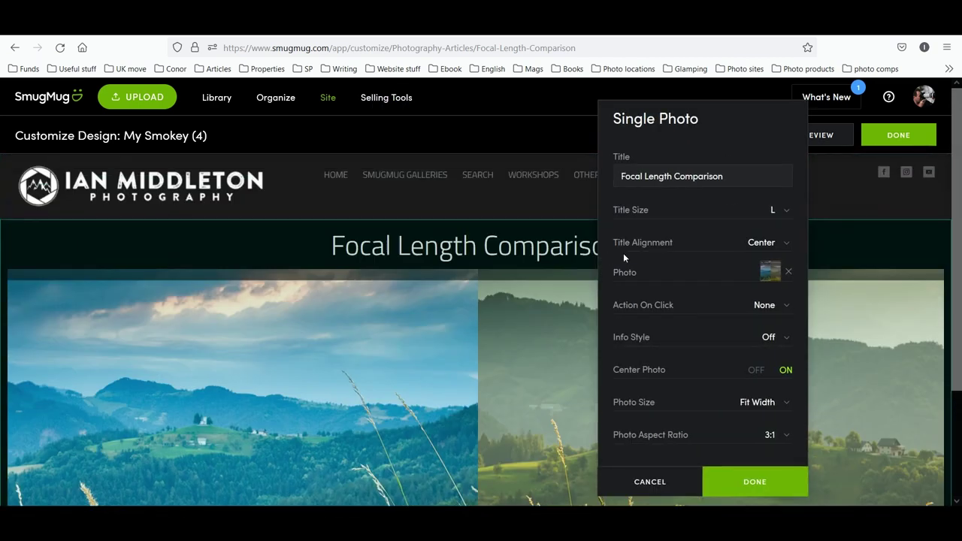
Remove the title text from the header photo block and save the block
left_click(782, 246)
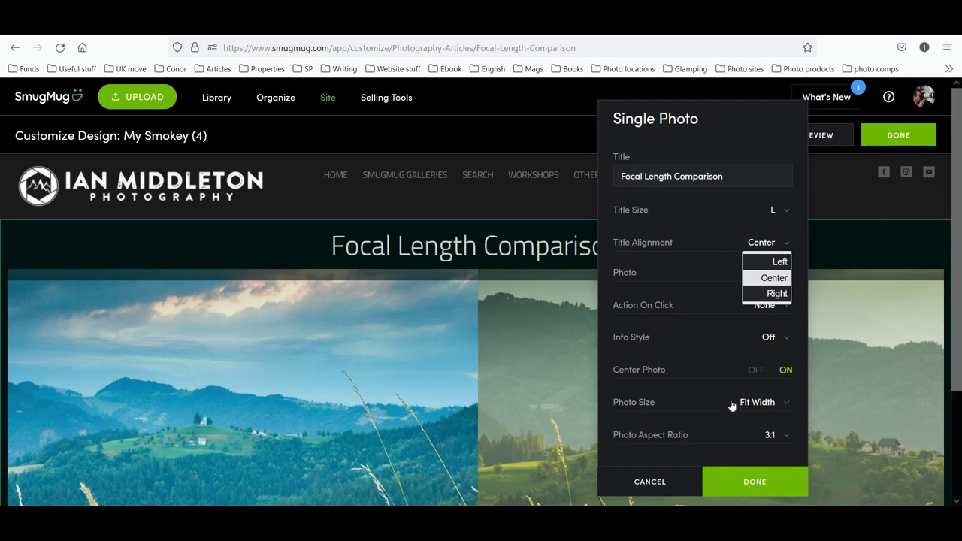
left_click(693, 177)
key("ctrl+a")
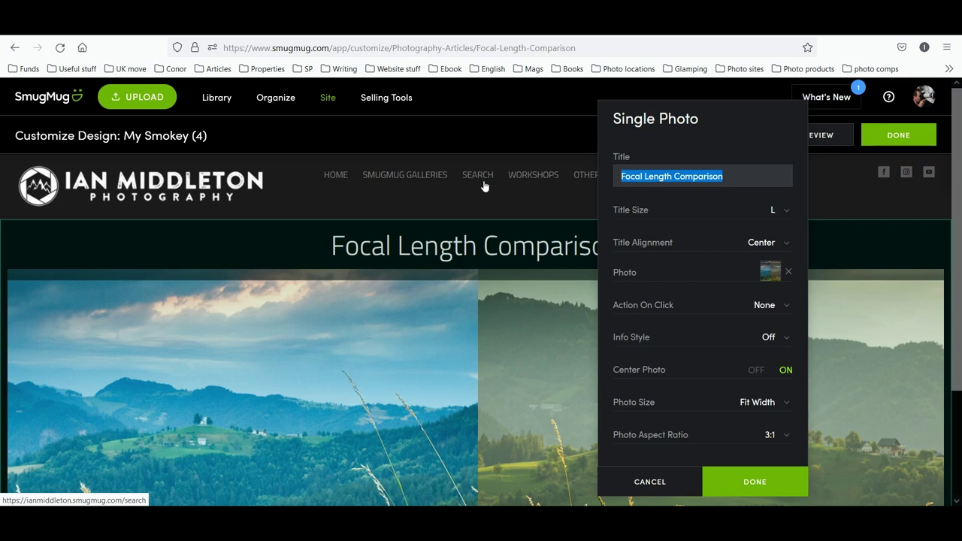
key("BackSpace")
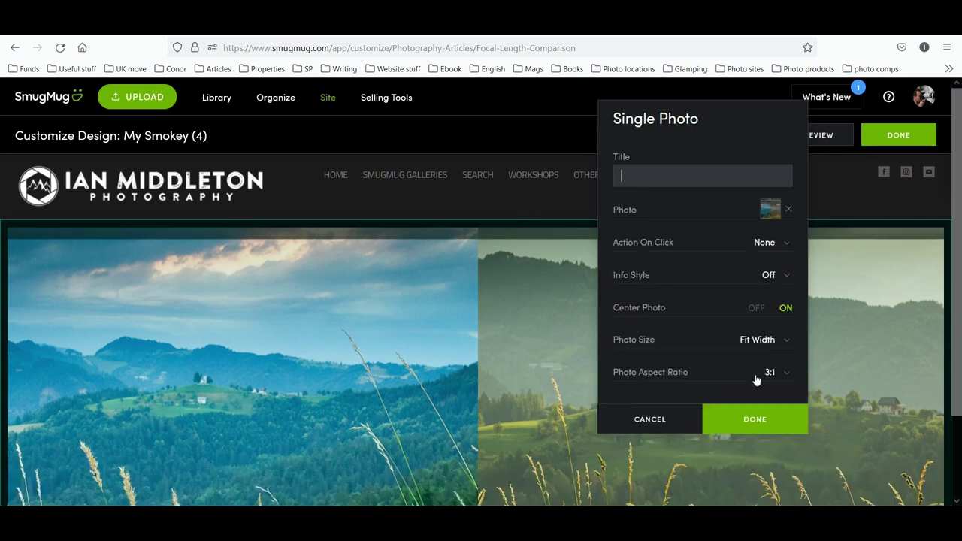
left_click(767, 421)
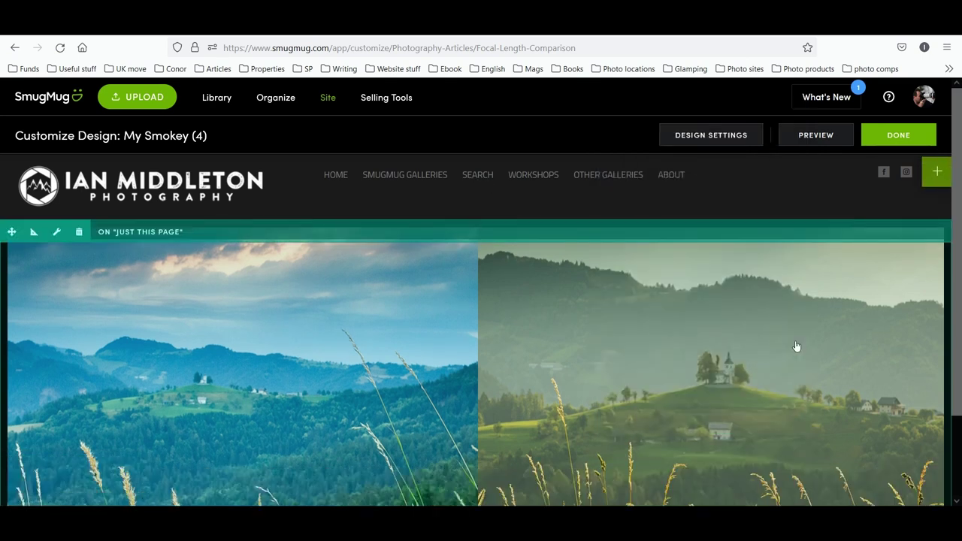
Add a Text content block below the header photo on just this page
scroll(796, 346, "down", 2)
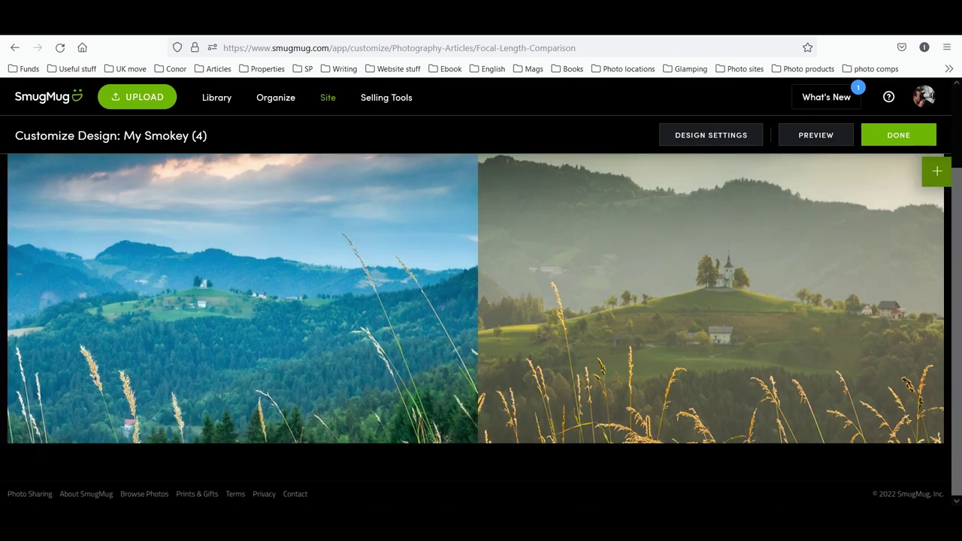
left_click(936, 171)
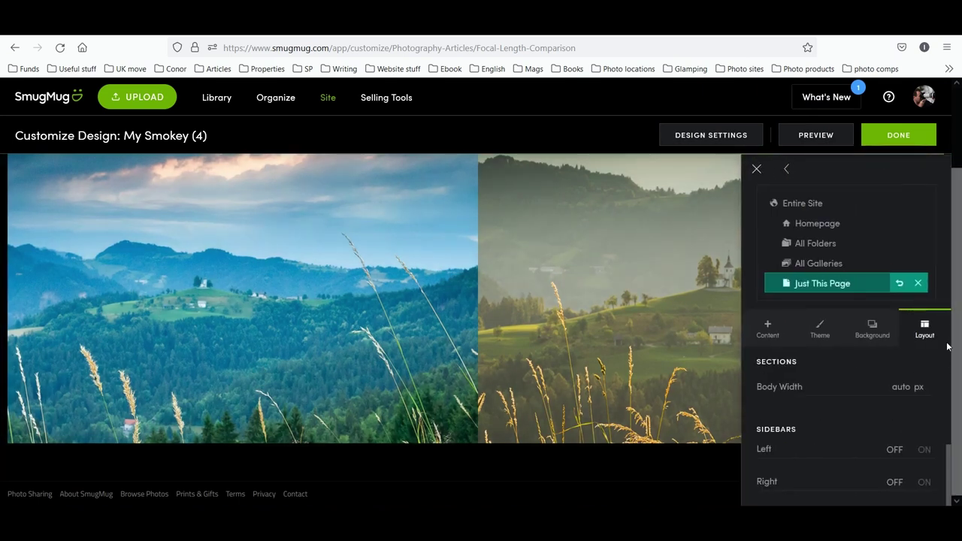
left_click(765, 331)
scroll(891, 379, "down", 5)
left_click(920, 433)
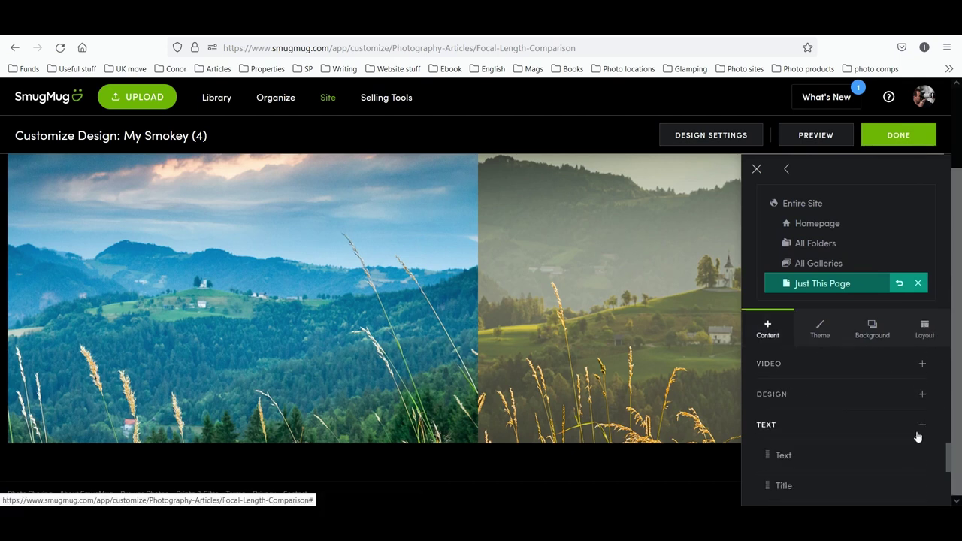
left_click_drag(797, 385, 487, 344)
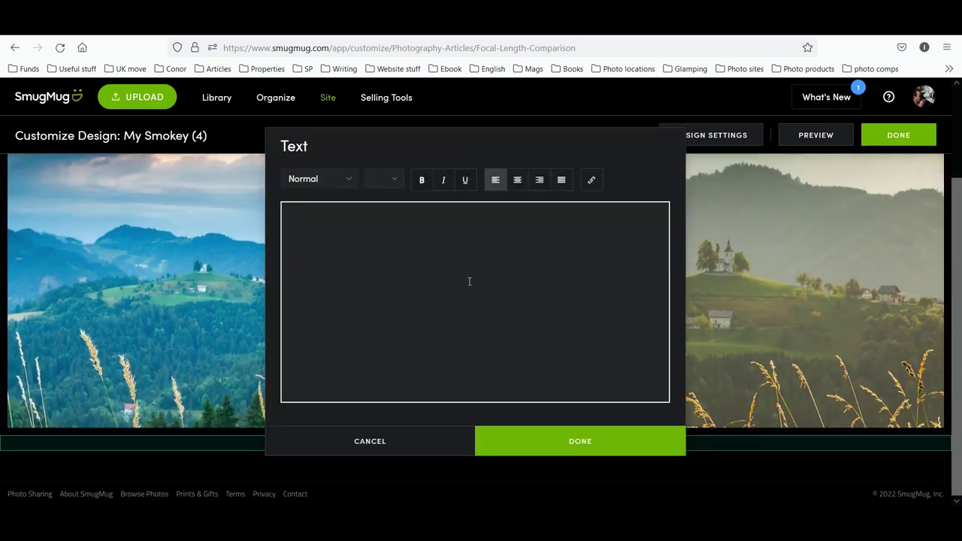
Enter "Focal Length Comparison" in the text block, center it and format it as Heading - 1
left_click(516, 182)
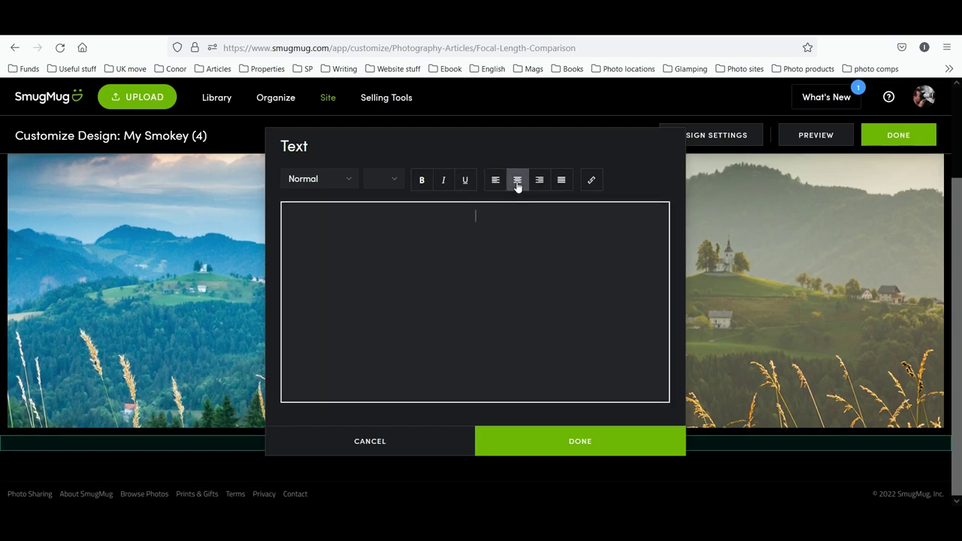
key("ctrl+a")
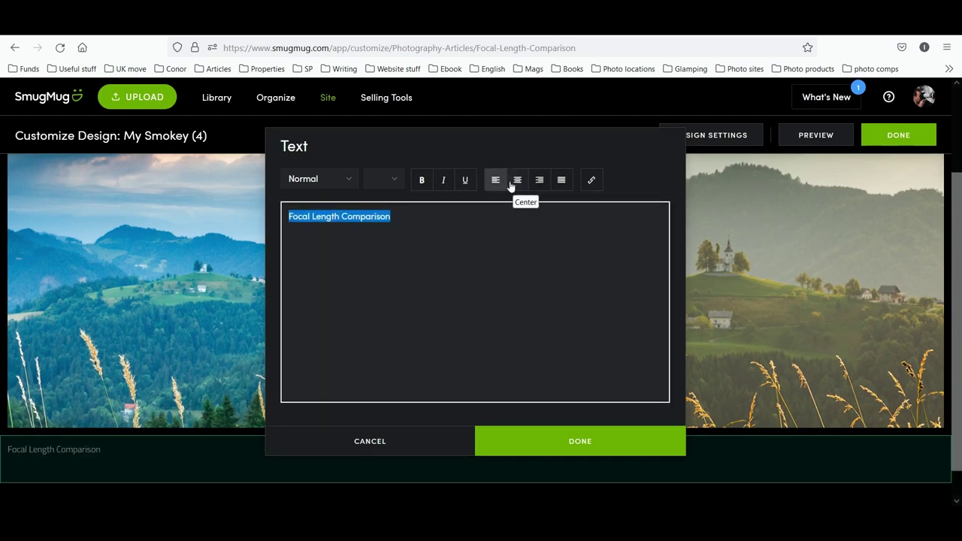
left_click(517, 184)
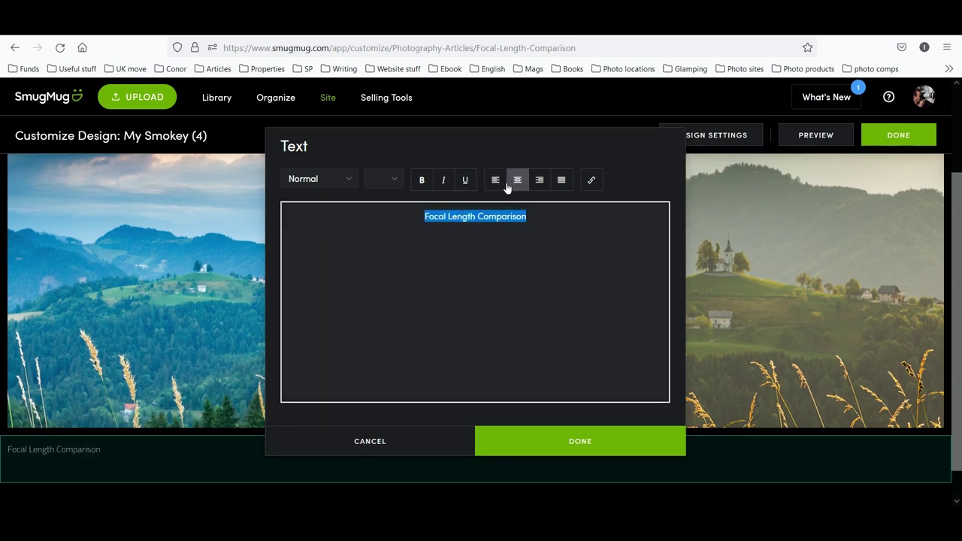
left_click(348, 188)
left_click(323, 224)
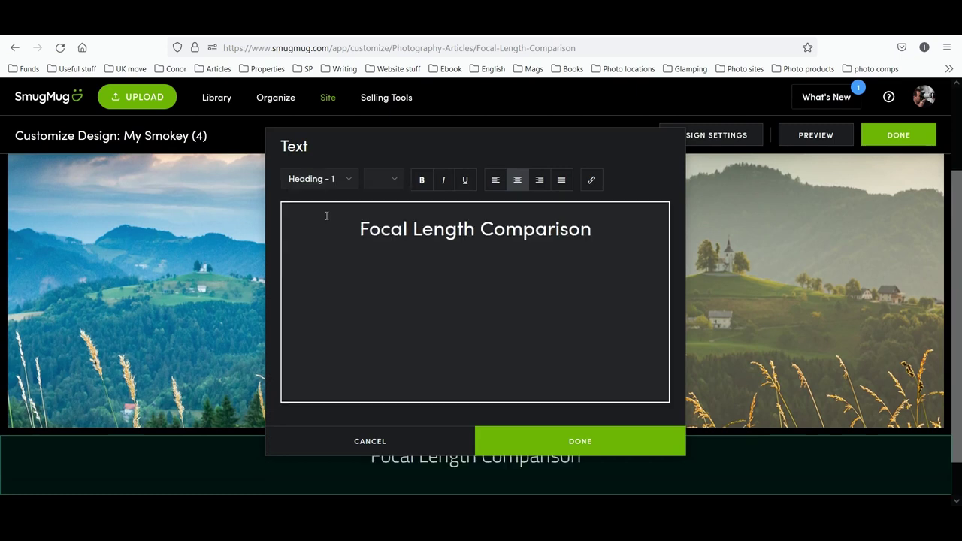
Replace the heading with the all-caps text "FOCAL LENGTH COMPARISON" and save the text block
left_click_drag(598, 233, 306, 233)
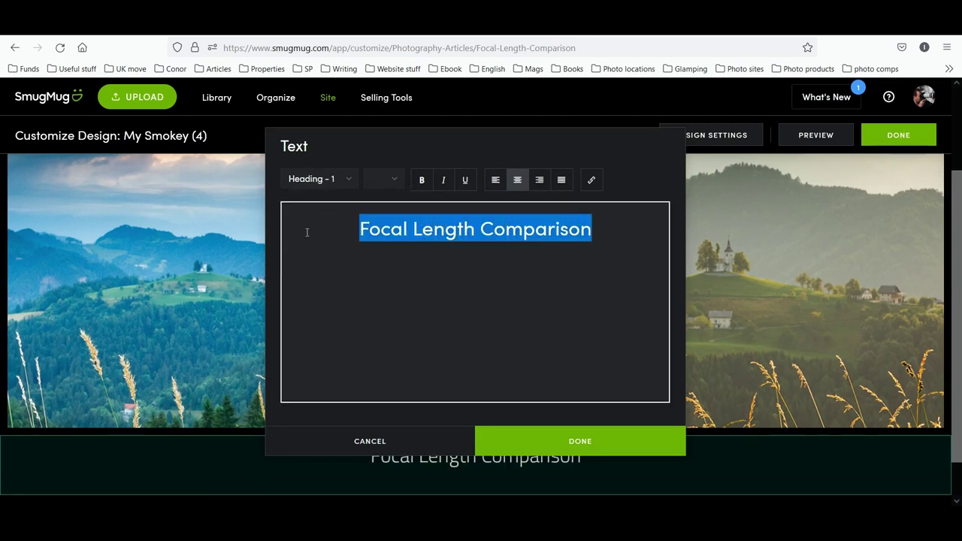
type("FO")
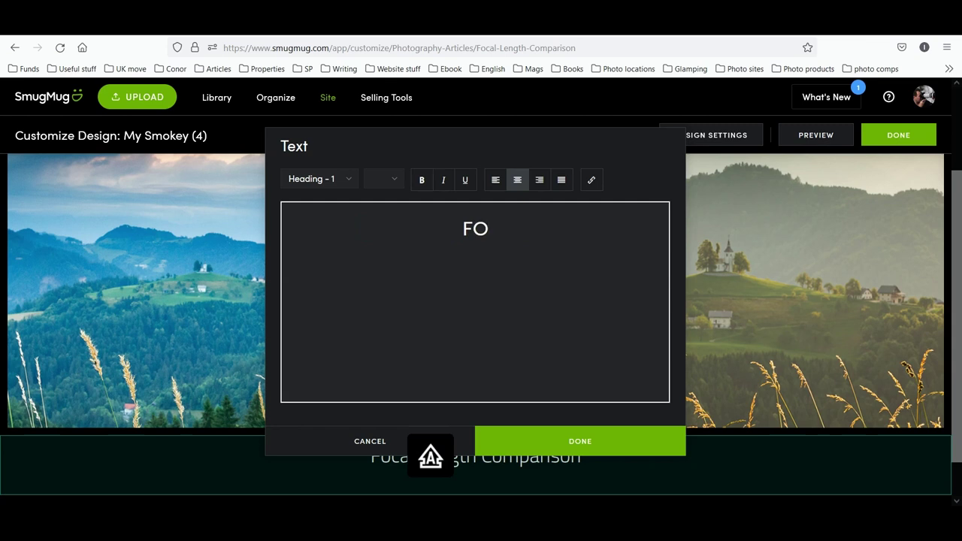
type("CAL LENGTH")
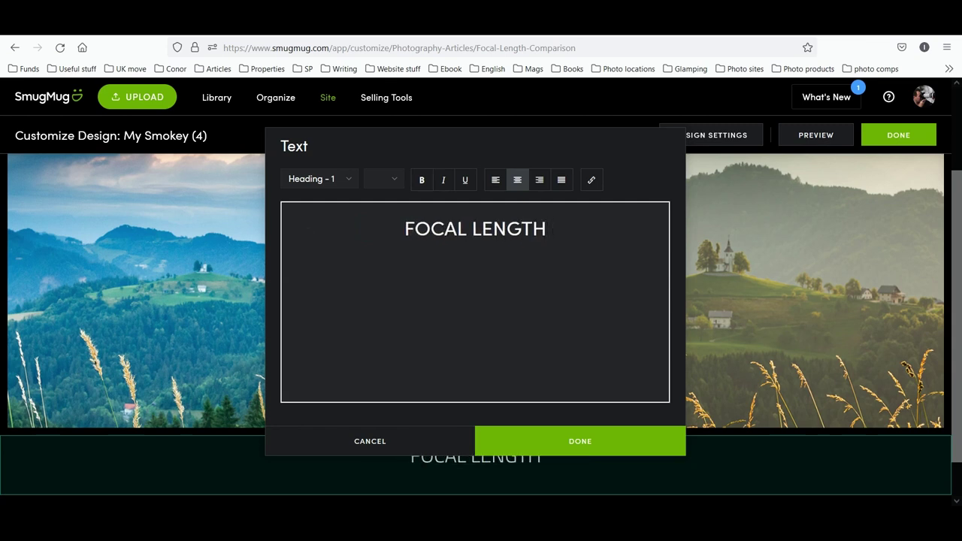
type(" COMP")
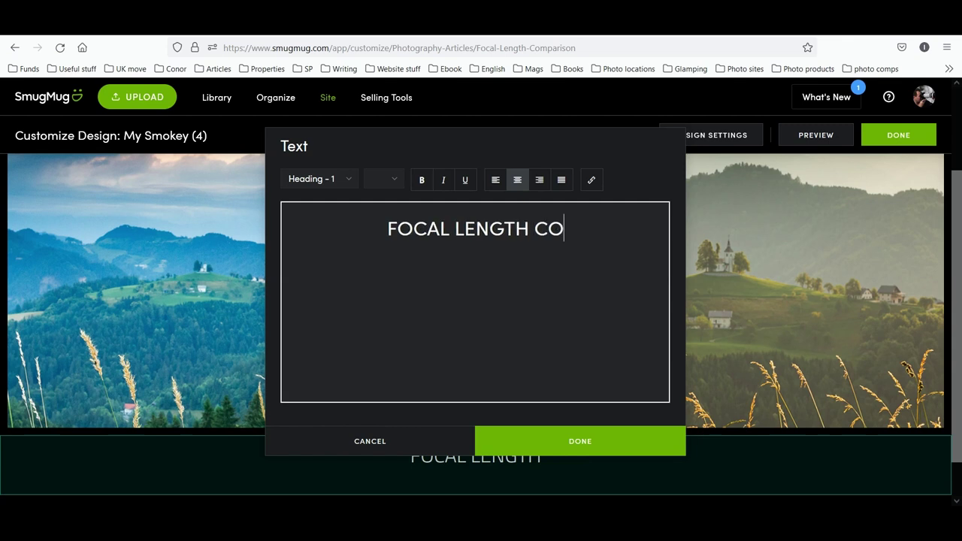
type("RISON")
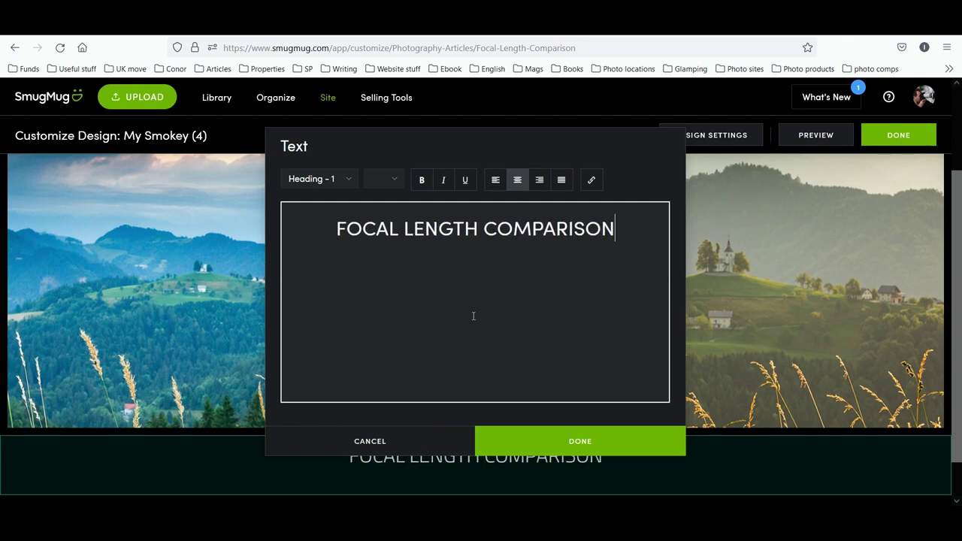
left_click(595, 449)
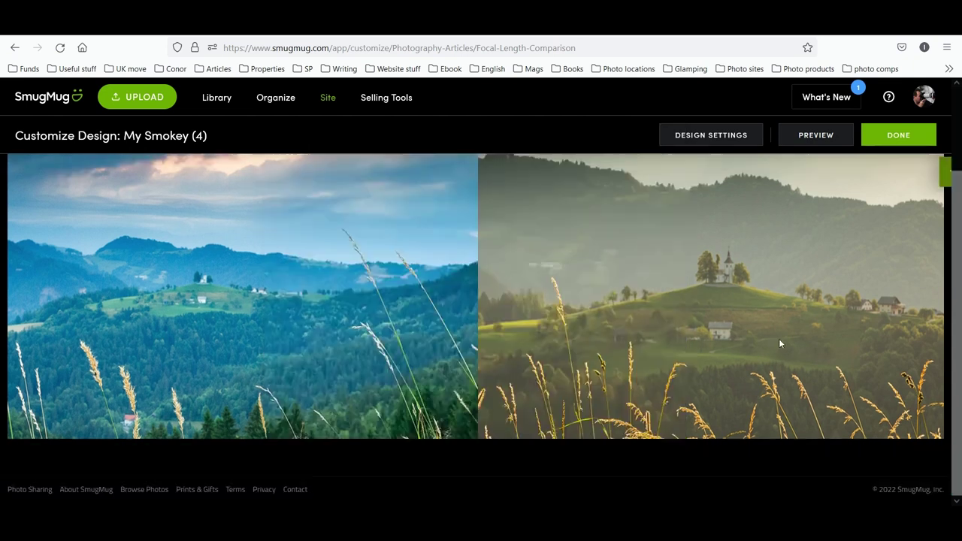
Set the heading text block's top and bottom margins to 24 px
scroll(782, 344, "down", 2)
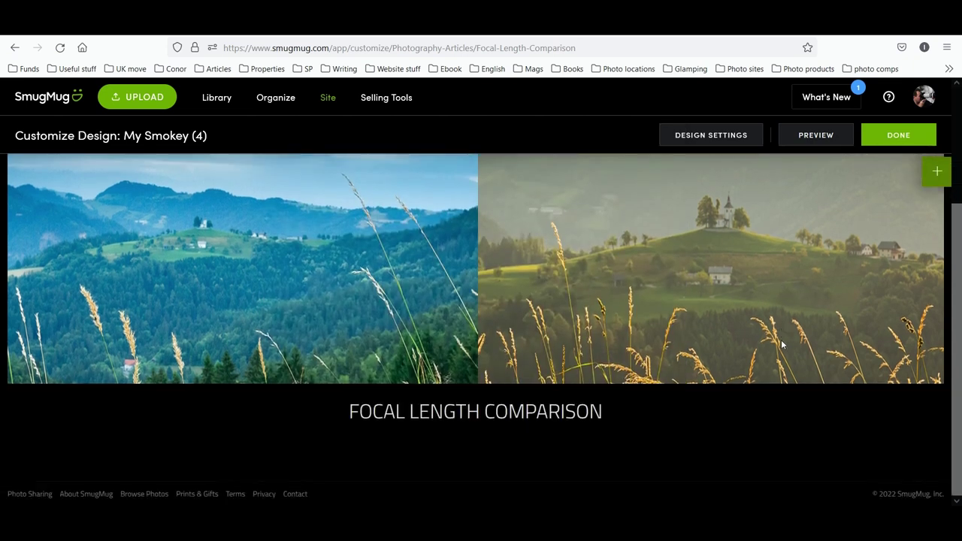
mouse_move(361, 410)
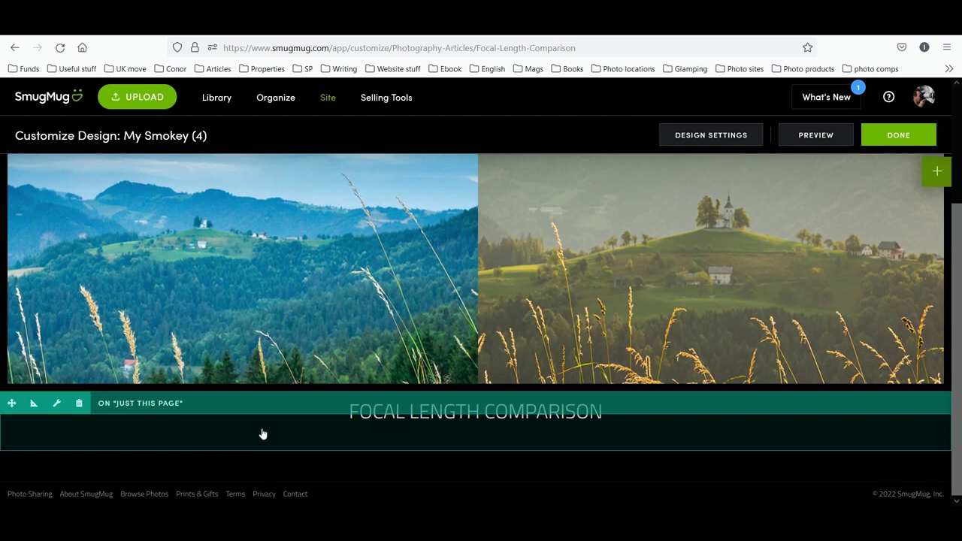
left_click(33, 404)
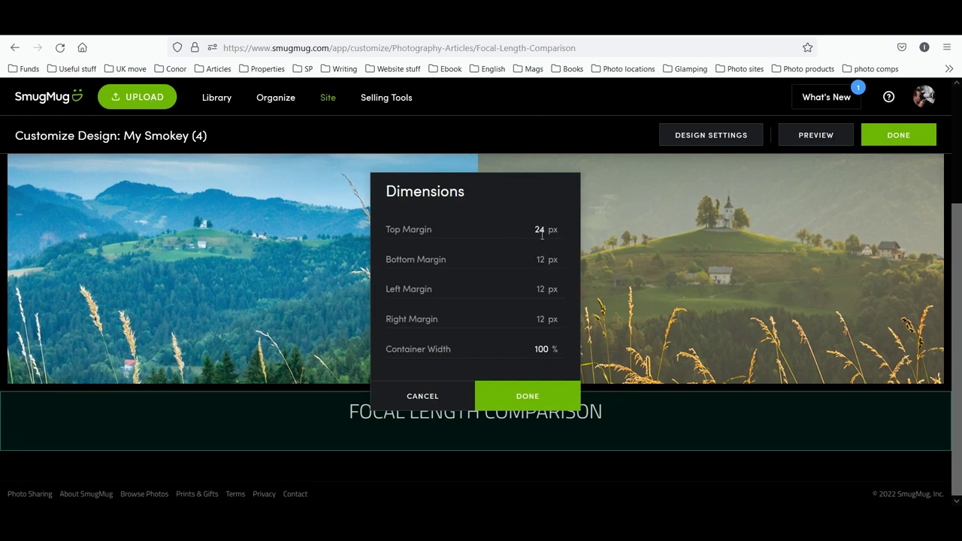
left_click(546, 258)
type("2")
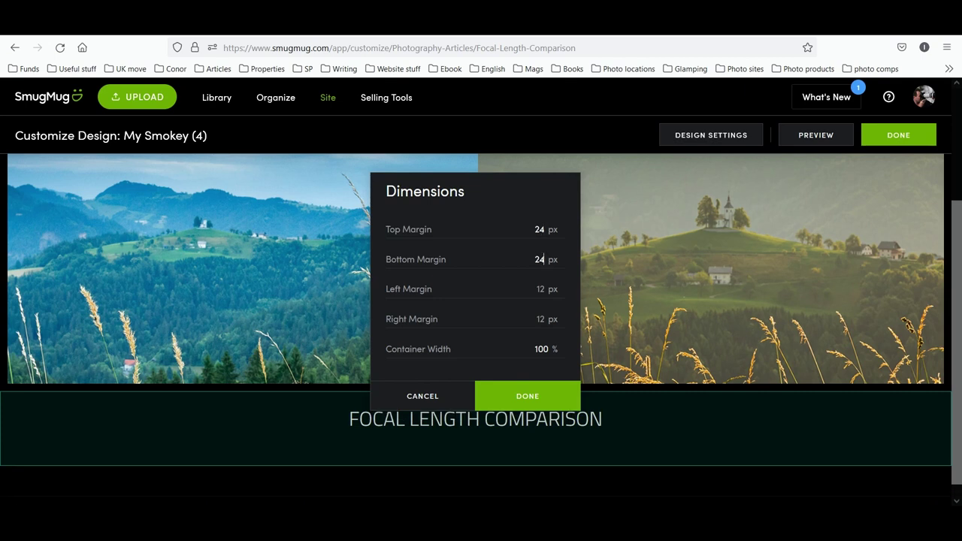
left_click(546, 399)
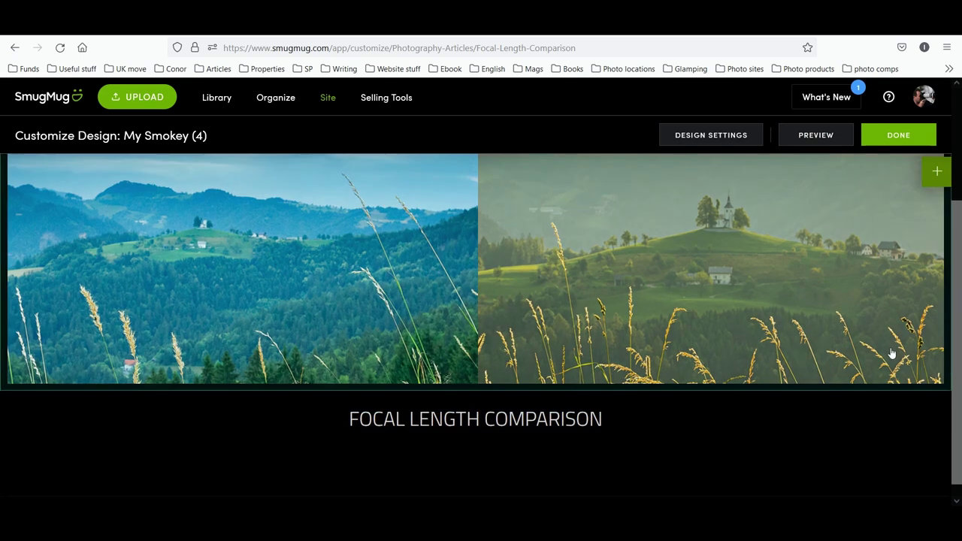
Preview the whole page with its header photo and heading, and return to the design editor
scroll(891, 353, "up", 3)
left_click(802, 140)
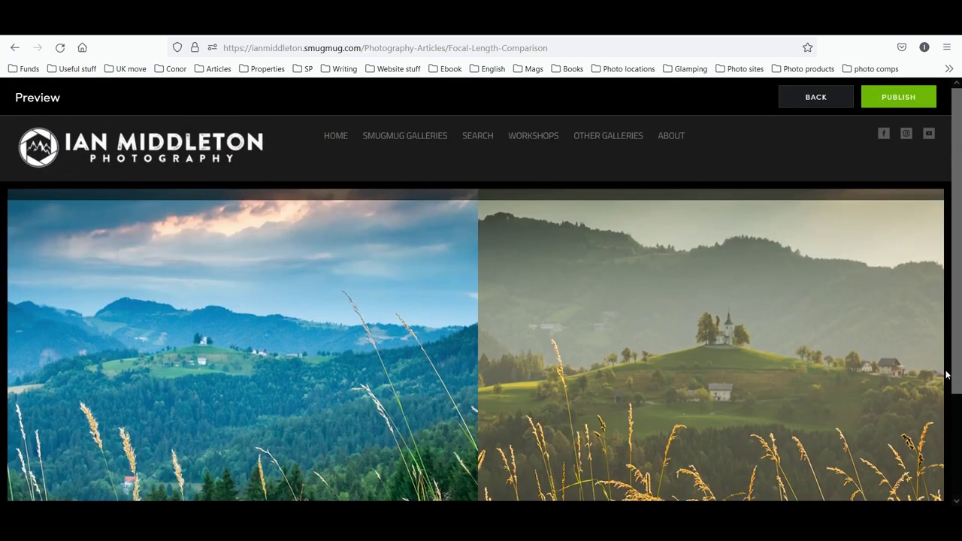
scroll(946, 374, "down", 3)
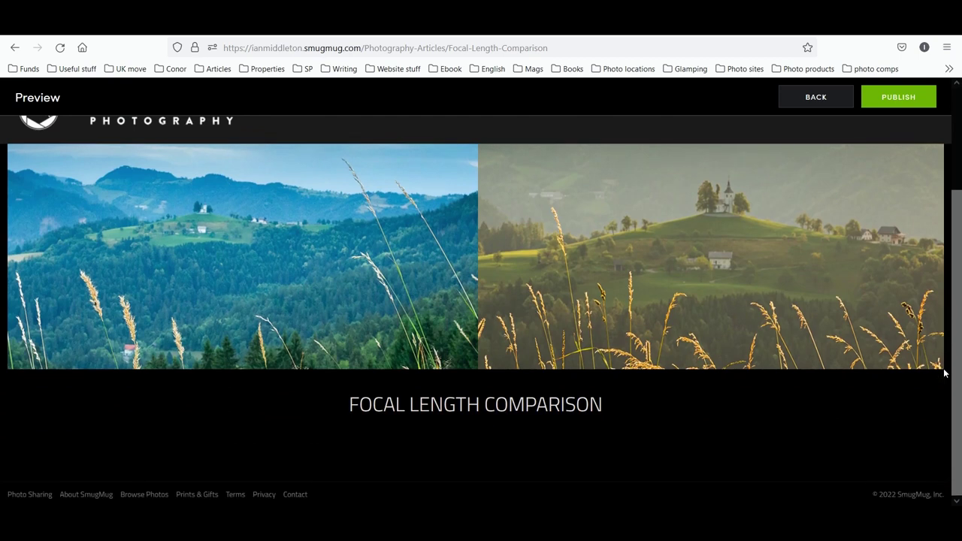
scroll(946, 374, "up", 3)
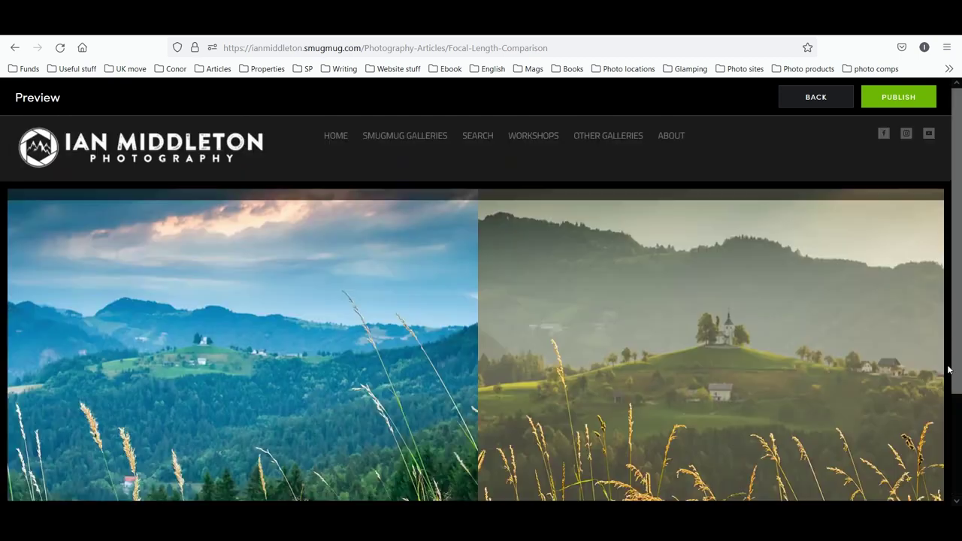
left_click(784, 103)
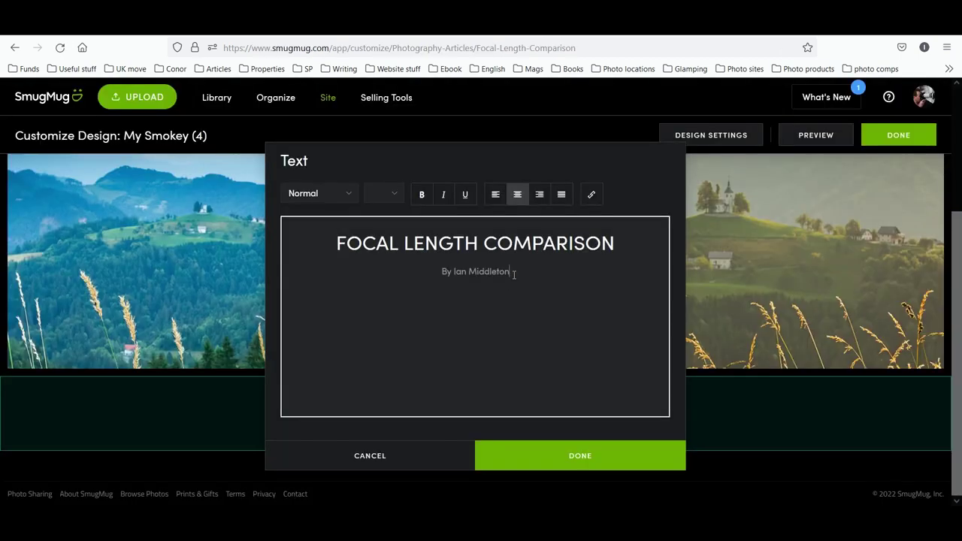
Set the byline under the heading to font size 20 and save the text block
left_click_drag(514, 274, 442, 272)
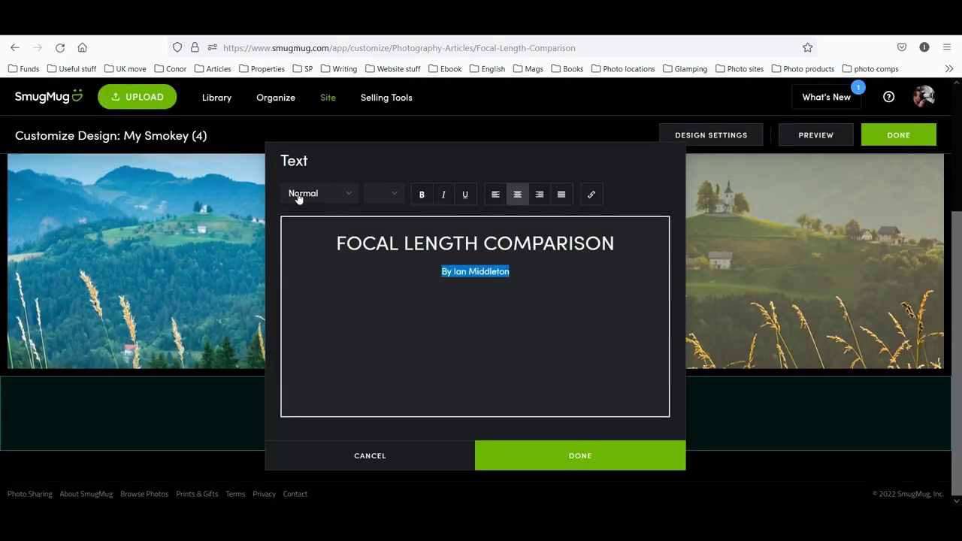
left_click(388, 196)
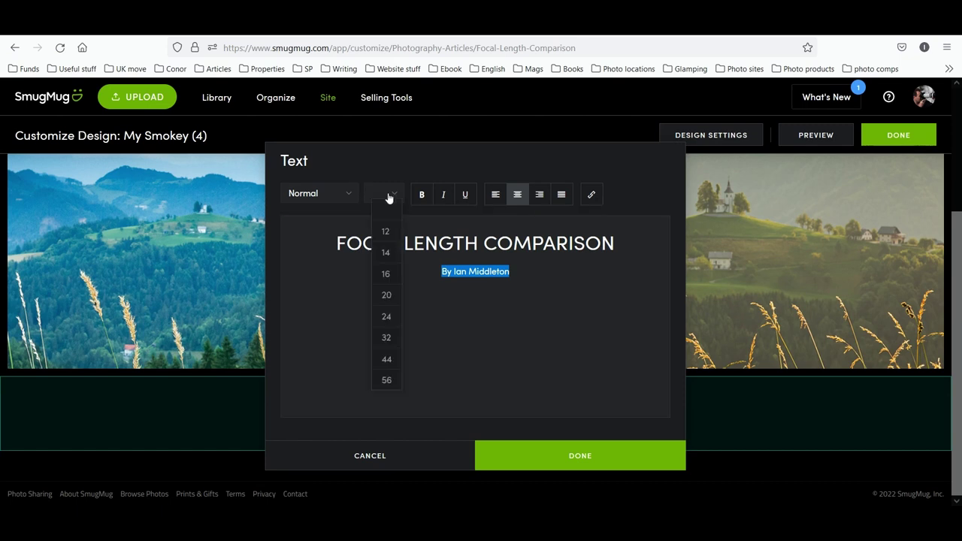
left_click(386, 295)
left_click(592, 460)
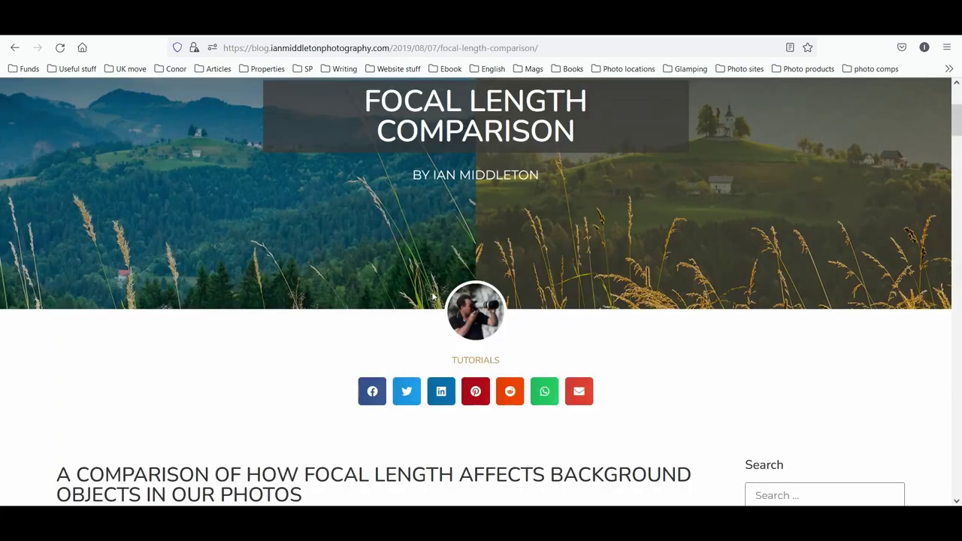
In the original blog article, copy the subheading about how focal length affects background objects in our photos
scroll(433, 296, "down", 3)
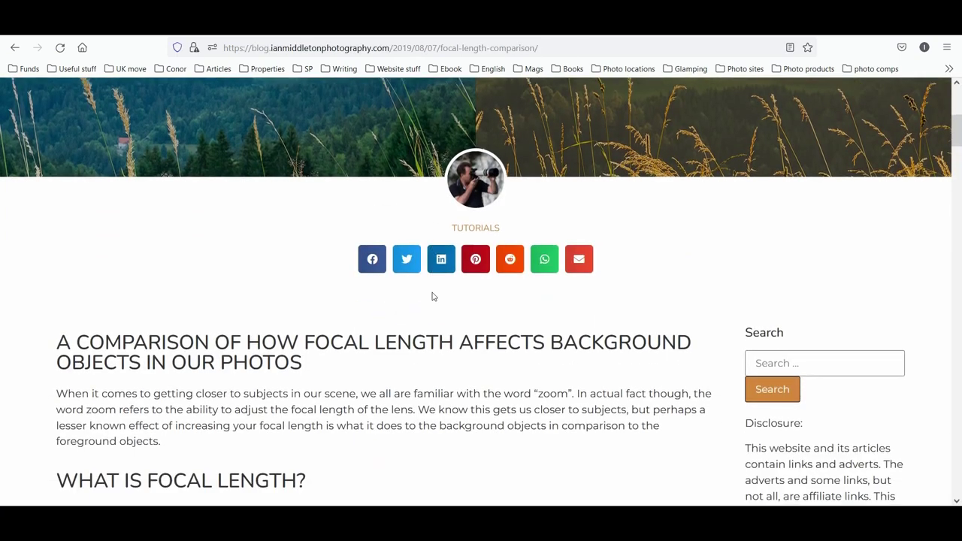
scroll(433, 296, "down", 1)
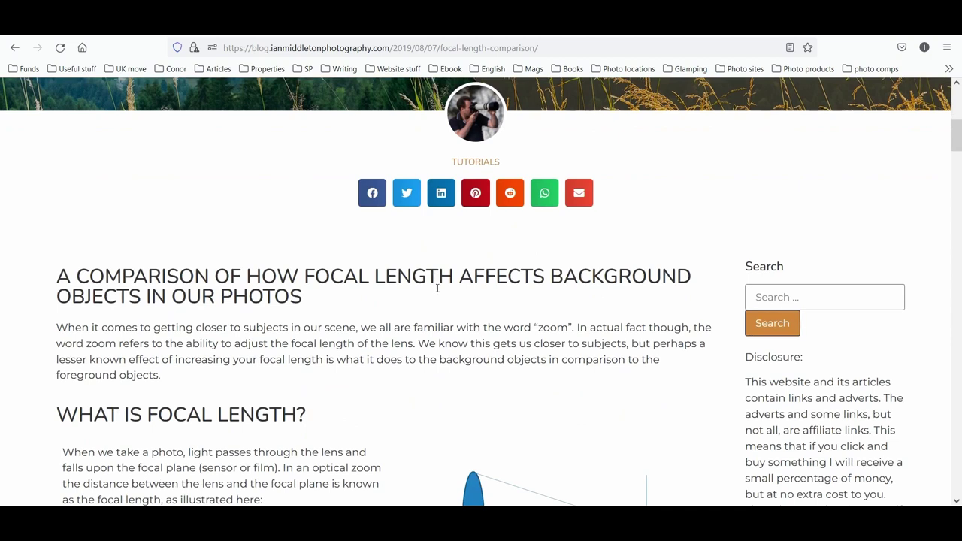
scroll(437, 289, "down", 2)
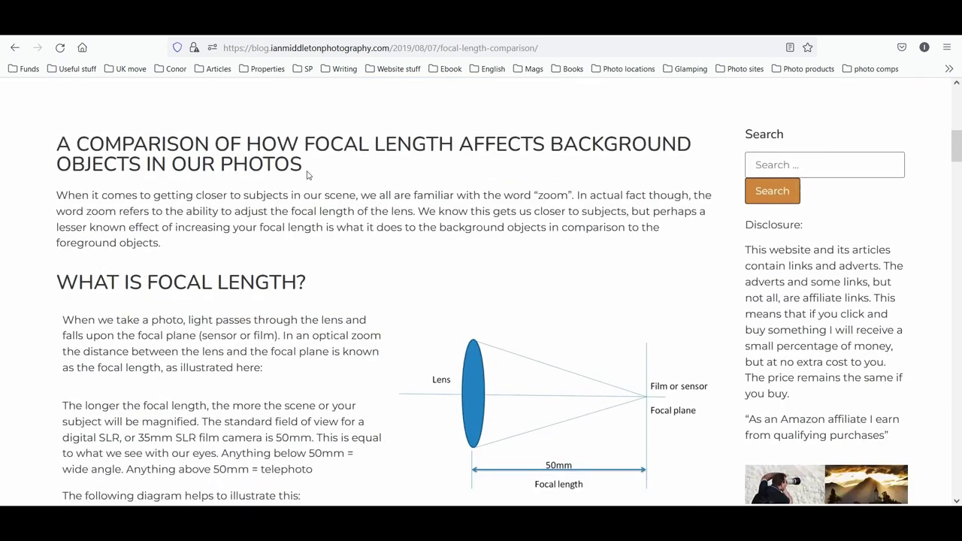
left_click_drag(166, 246, 69, 154)
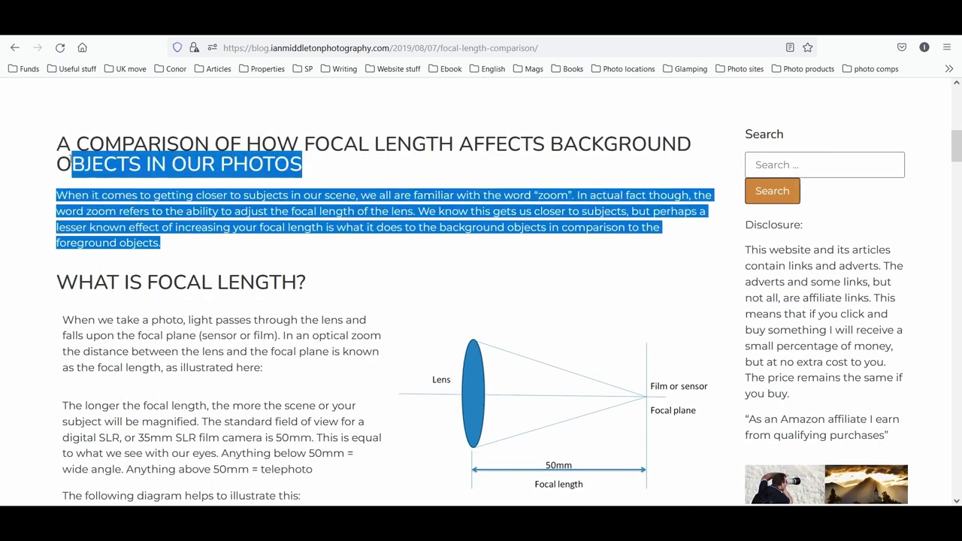
left_click(251, 169)
left_click_drag(306, 166, 54, 147)
right_click(65, 146)
left_click(105, 158)
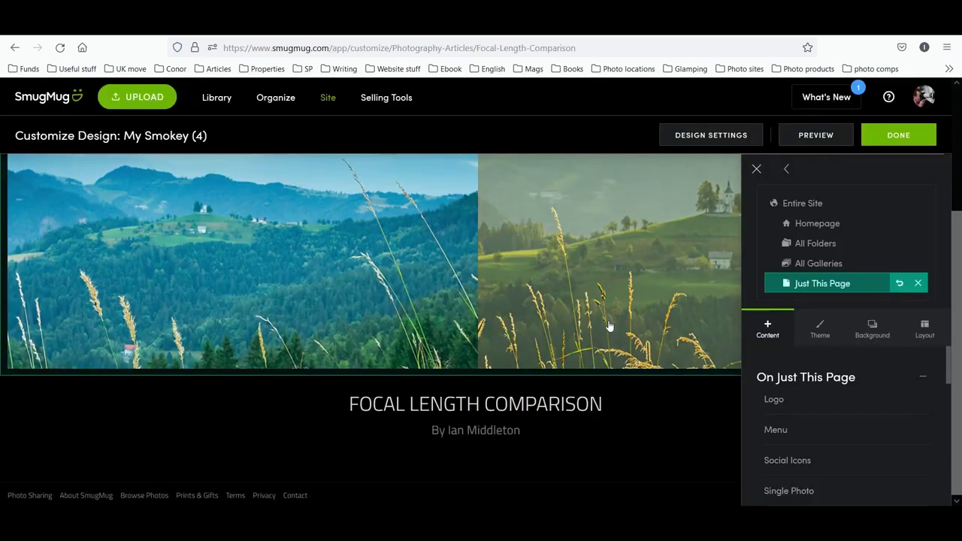
Back in the SmugMug design editor, add a Text block below the byline and paste the copied subheading into it
scroll(915, 395, "down", 2)
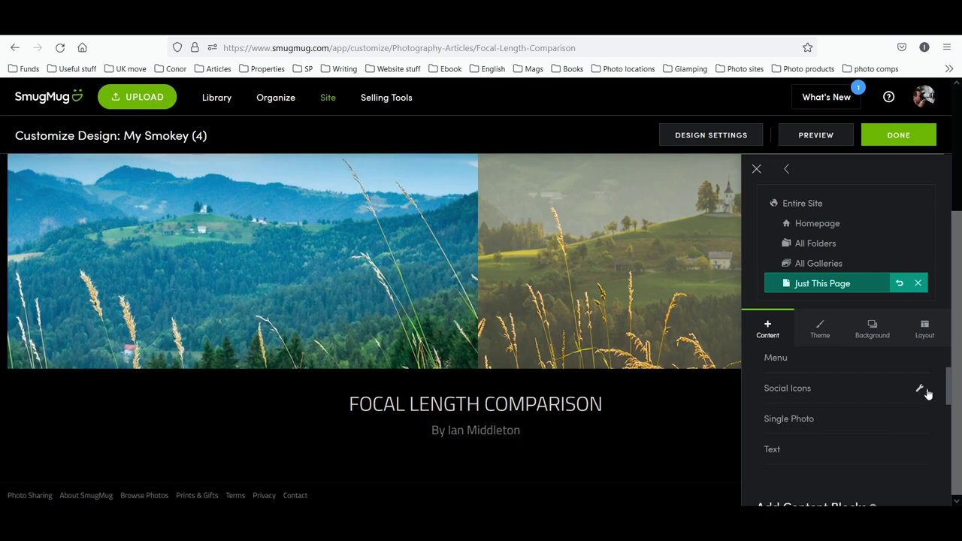
scroll(924, 393, "down", 4)
left_click(923, 394)
left_click_drag(786, 426, 467, 481)
right_click(477, 227)
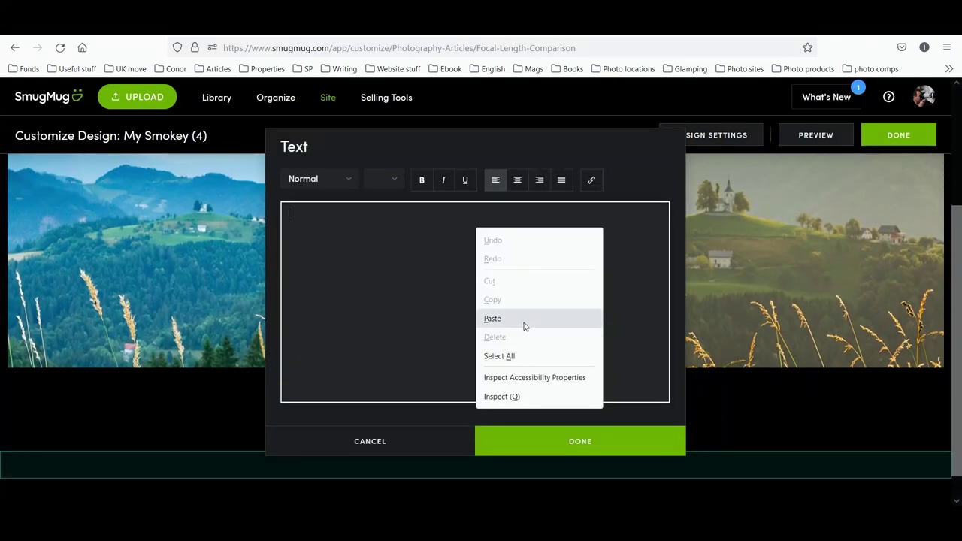
left_click(522, 317)
Format the pasted subheading as Heading - 2 and center it
left_click_drag(609, 223, 289, 216)
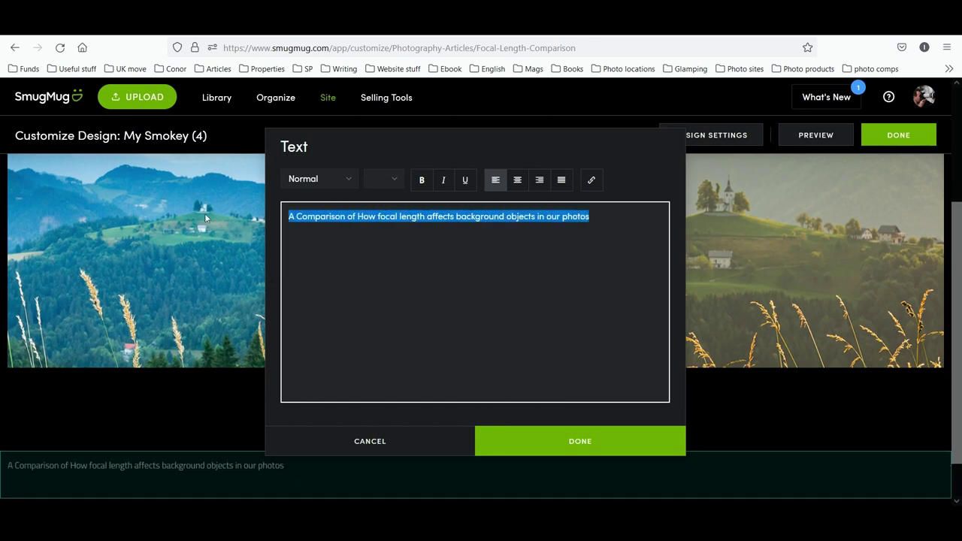
left_click(344, 183)
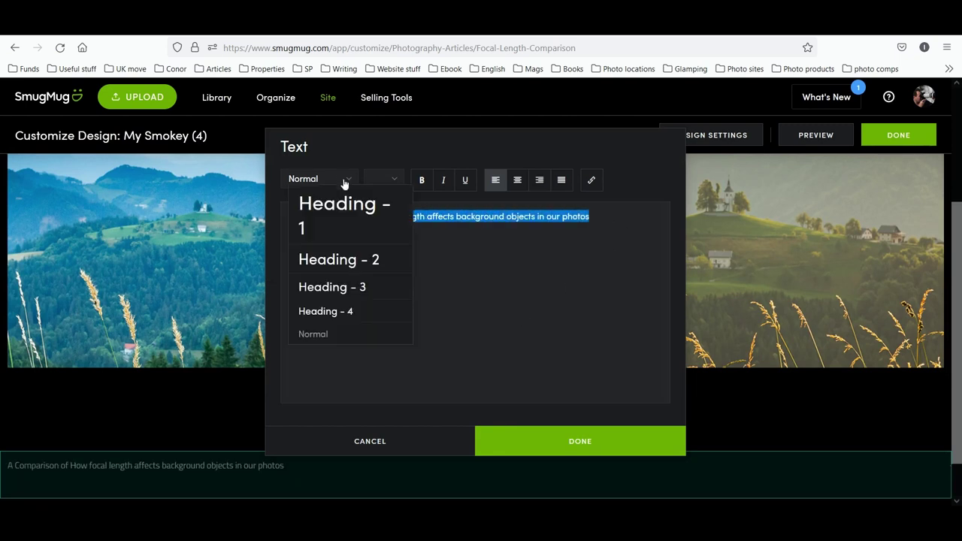
left_click(342, 261)
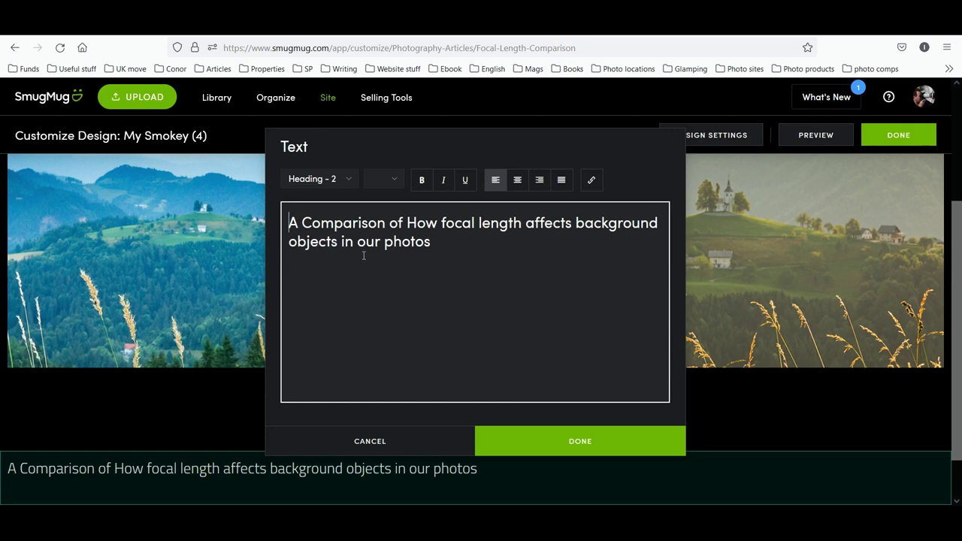
left_click(469, 239)
left_click(517, 180)
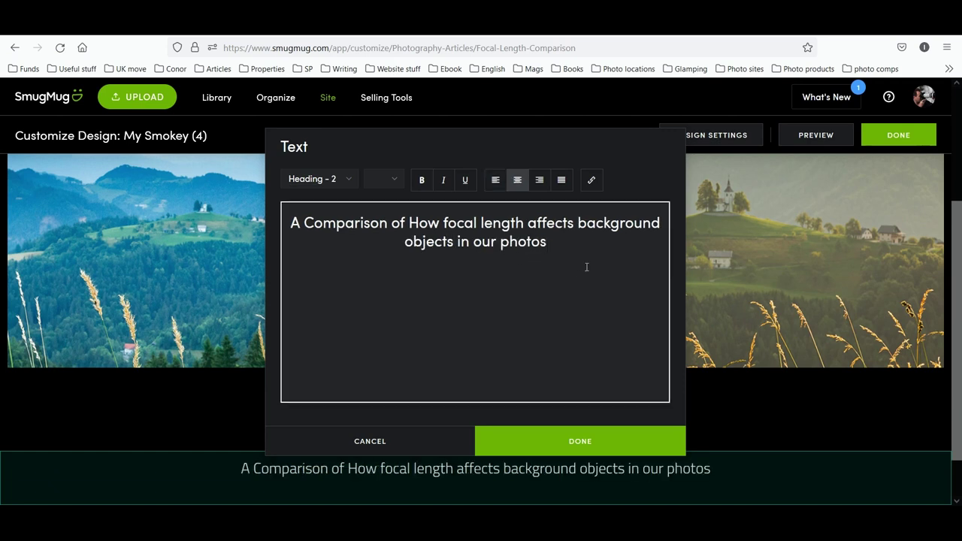
Copy the article's opening paragraph about the word "zoom" from the blog and paste it below the subheading in the text block
key("Return")
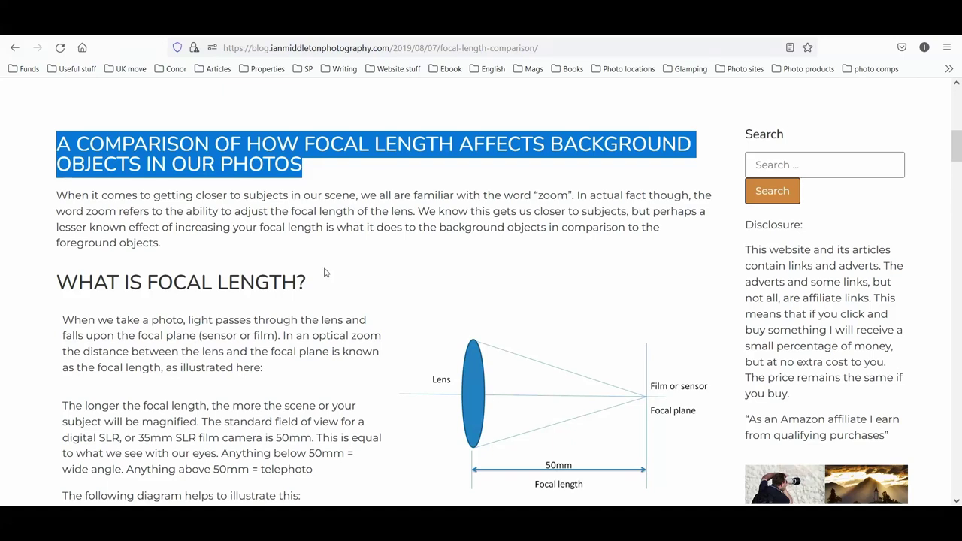
scroll(324, 273, "down", 2)
left_click_drag(160, 176, 54, 131)
right_click(83, 136)
left_click(98, 146)
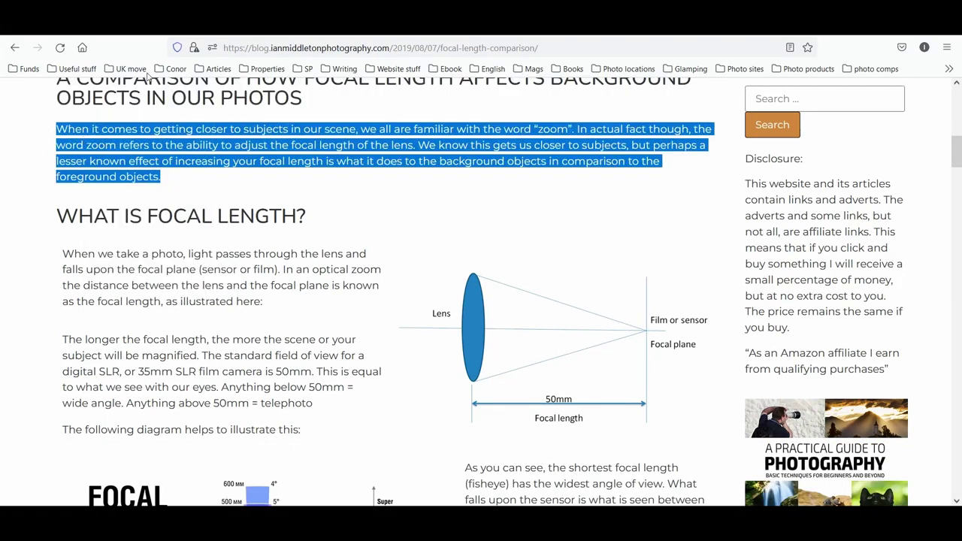
left_click(324, 35)
right_click(316, 282)
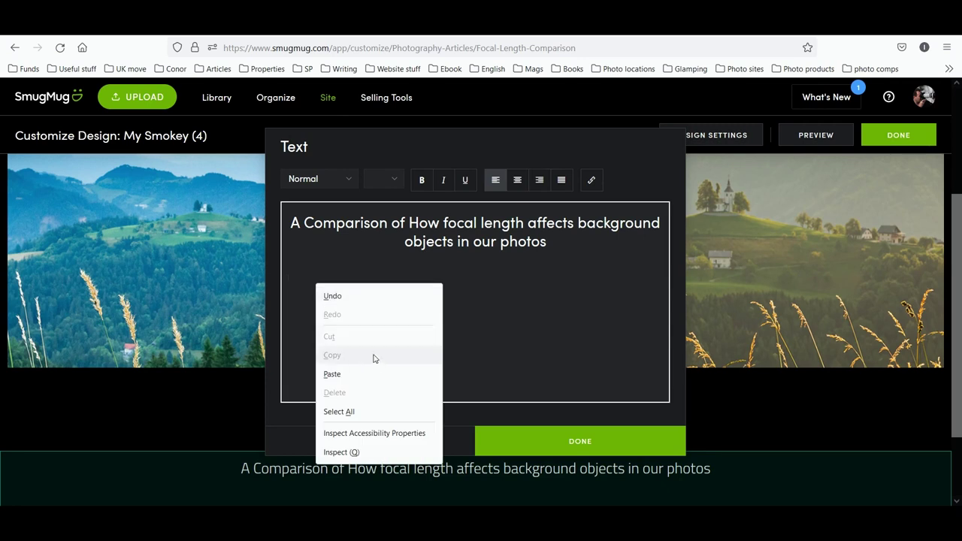
left_click(371, 379)
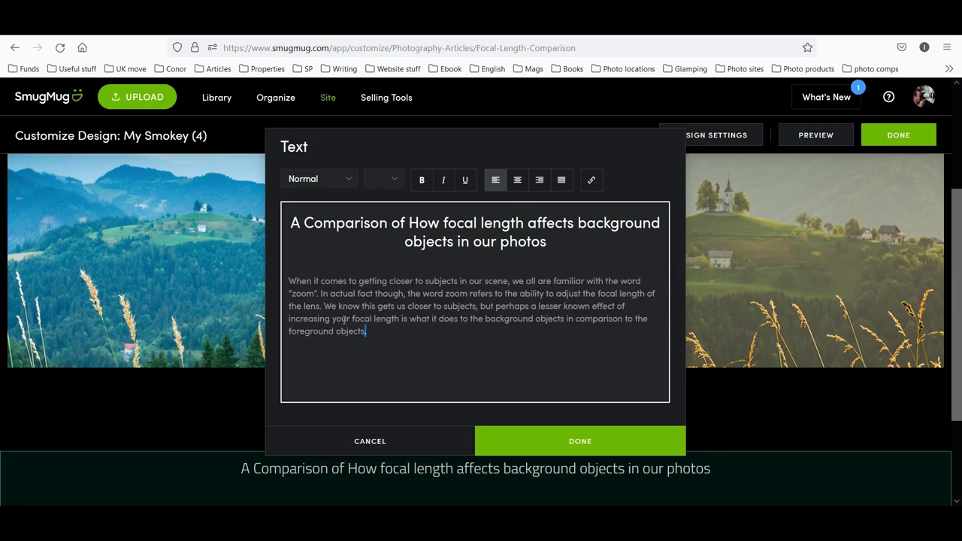
Set the opening paragraph to font size 20 and save the text block
left_click_drag(378, 329, 269, 266)
left_click(379, 183)
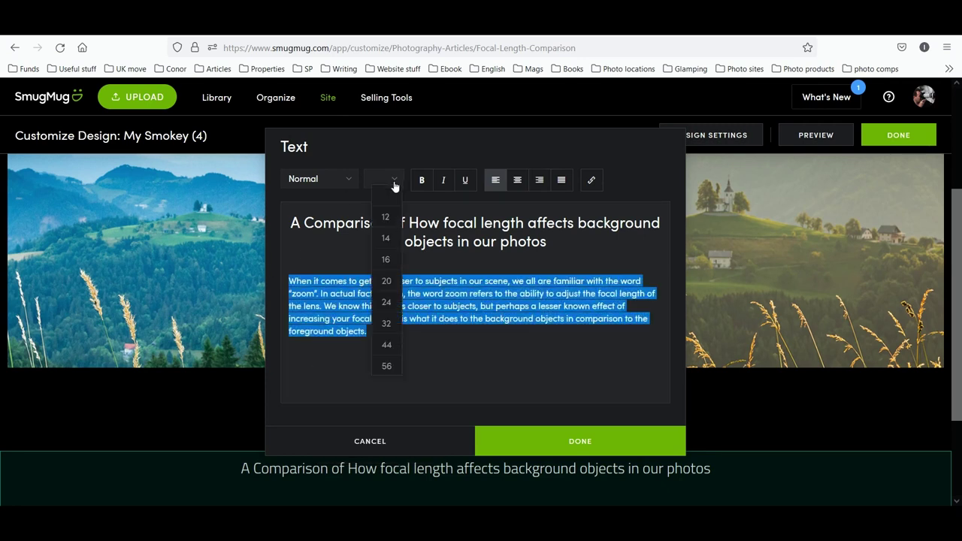
left_click(387, 281)
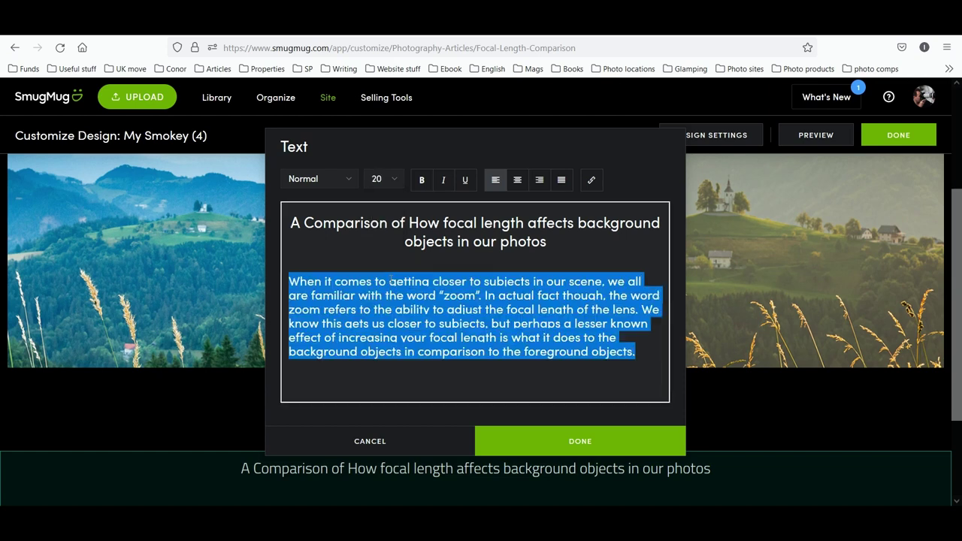
left_click(580, 442)
scroll(533, 360, "down", 2)
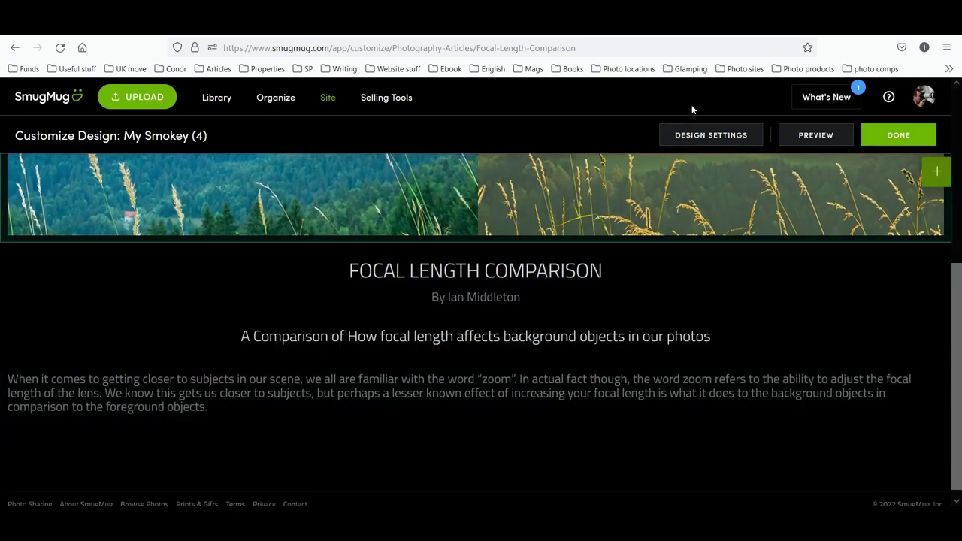
Reopen the subheading text block, center the opening paragraph and save the block
left_click(241, 402)
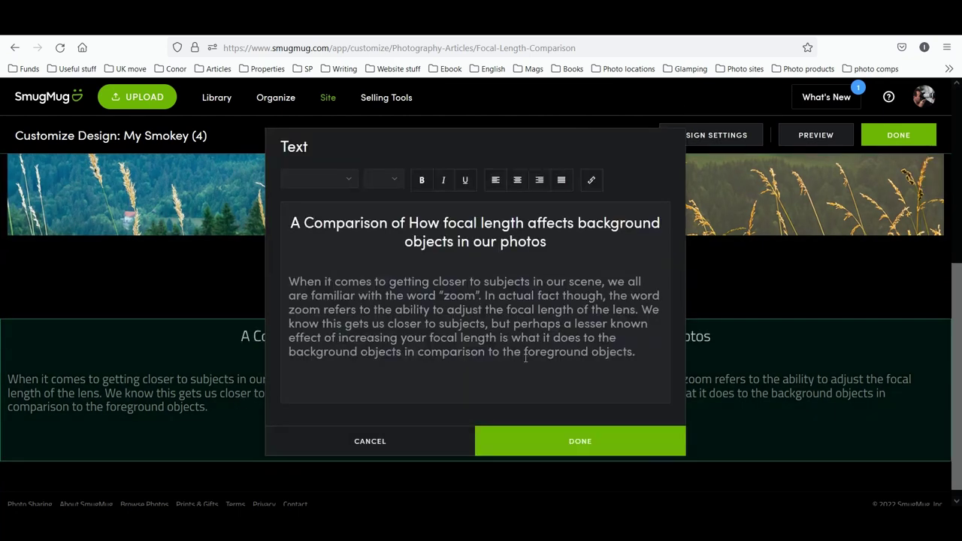
left_click(655, 357)
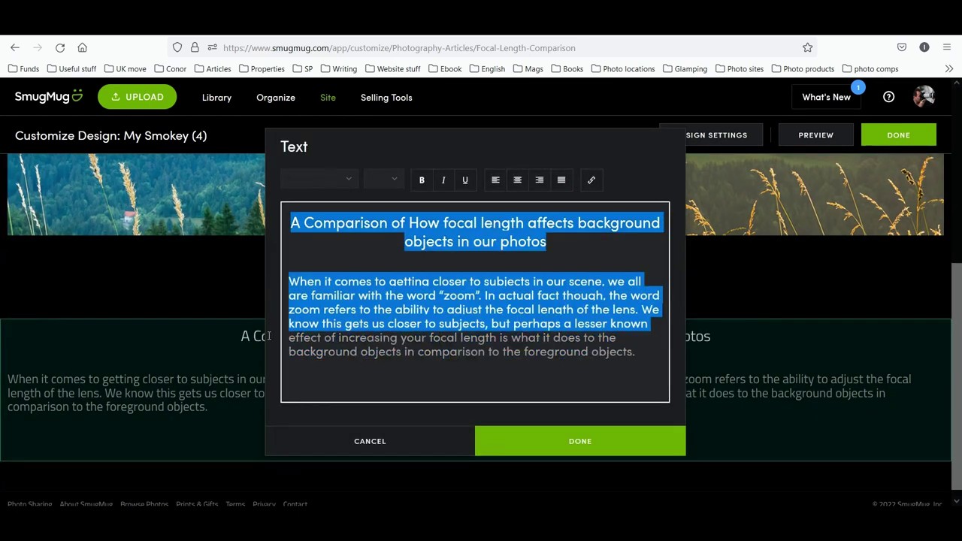
left_click(616, 355)
left_click_drag(636, 354, 262, 282)
left_click(519, 184)
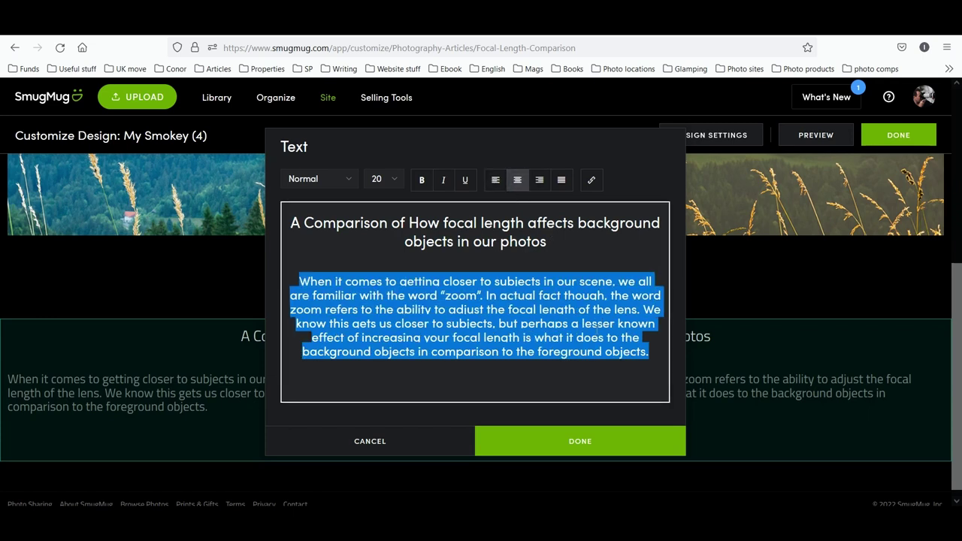
left_click(594, 445)
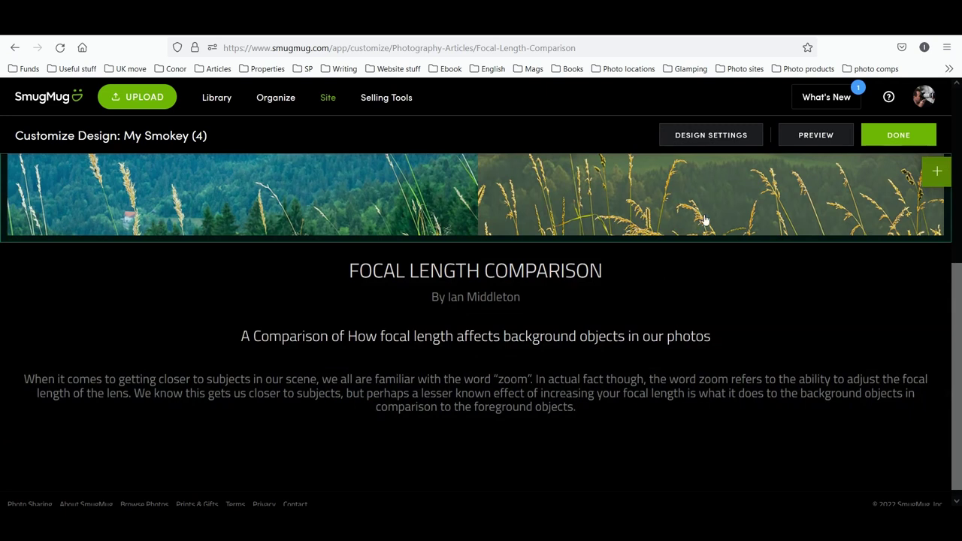
Copy the blog's "What is focal length?" section, from its heading through "The following diagram helps to illustrate this:", and return to the design editor
key("ctrl+Tab")
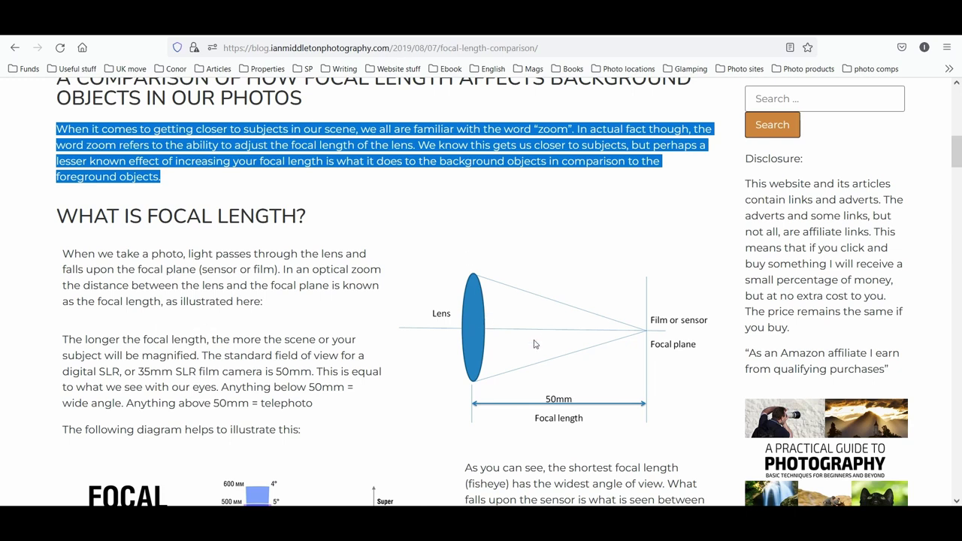
left_click(248, 218)
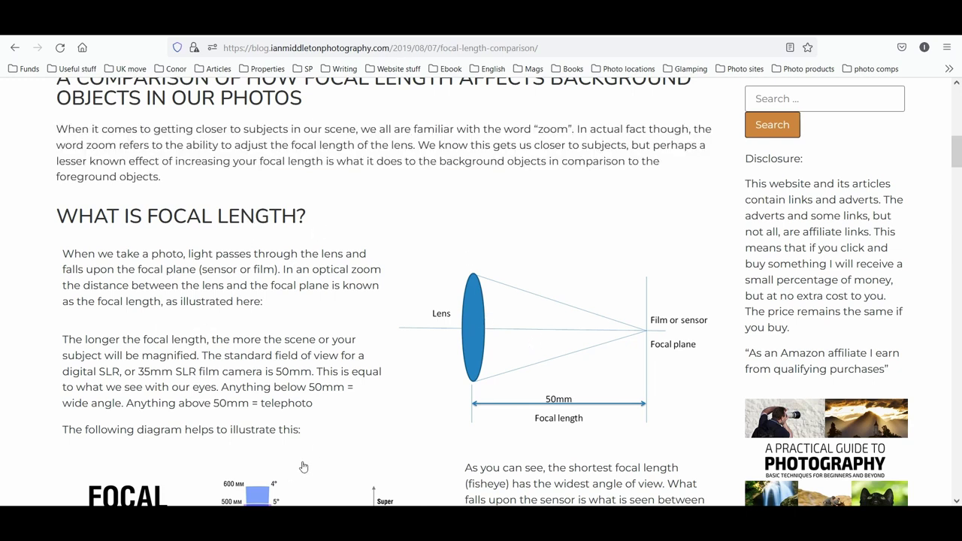
left_click_drag(311, 439, 60, 218)
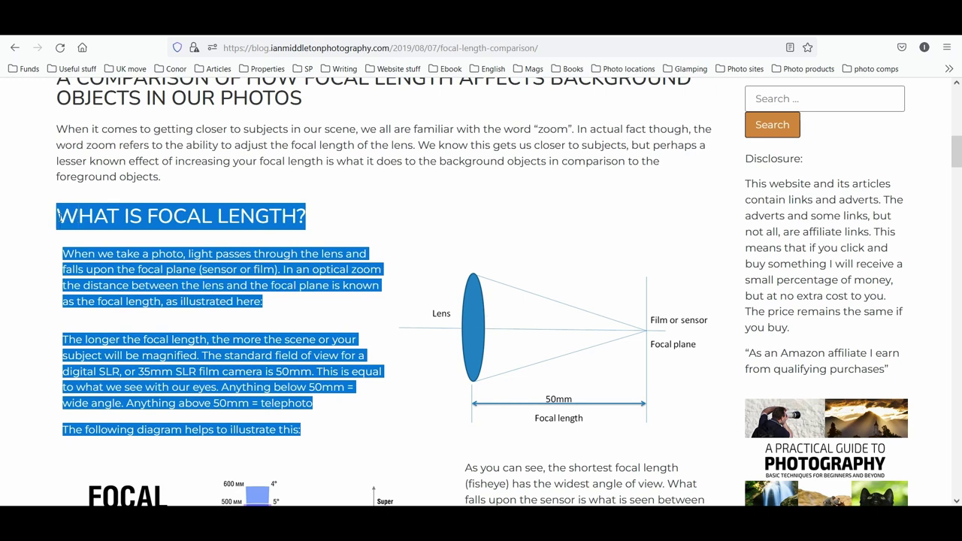
right_click(72, 221)
left_click(89, 231)
key("ctrl+Tab")
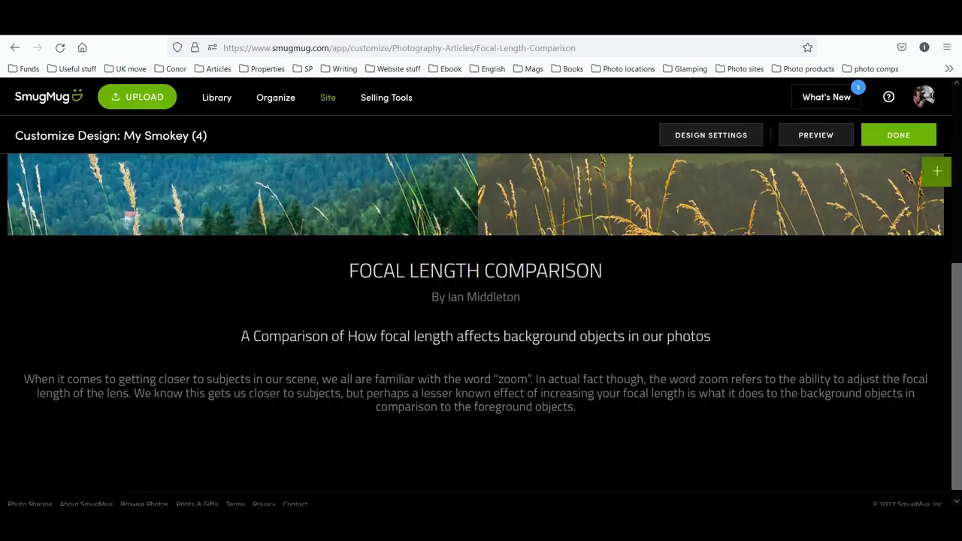
Add another Text block below the opening paragraph and paste the copied "What is focal length?" section into it
left_click(938, 172)
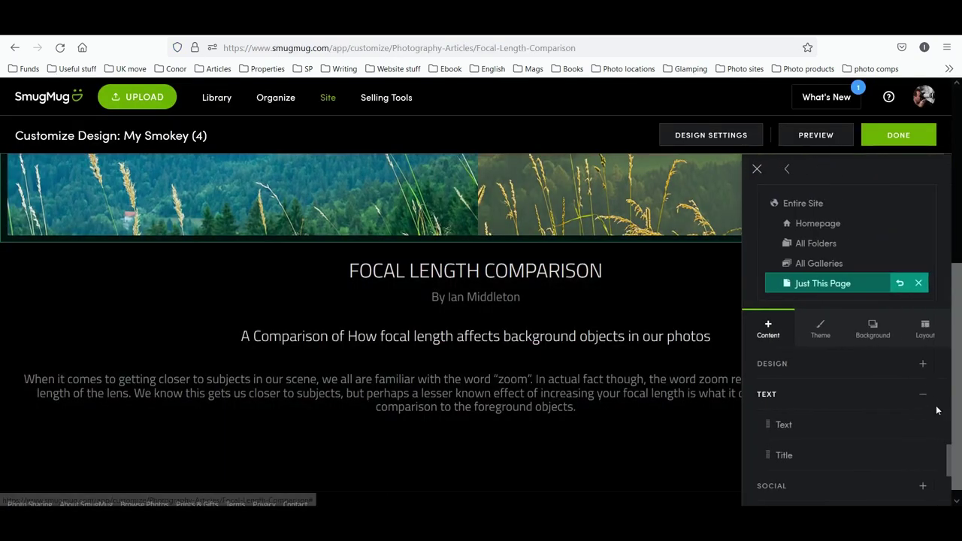
scroll(868, 461, "down", 2)
scroll(867, 462, "up", 2)
left_click_drag(798, 426, 474, 418)
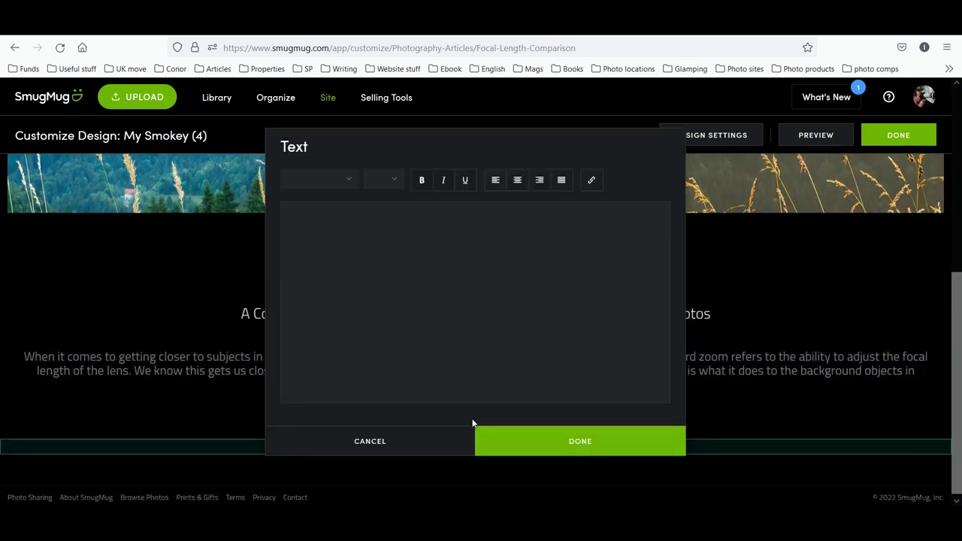
right_click(415, 315)
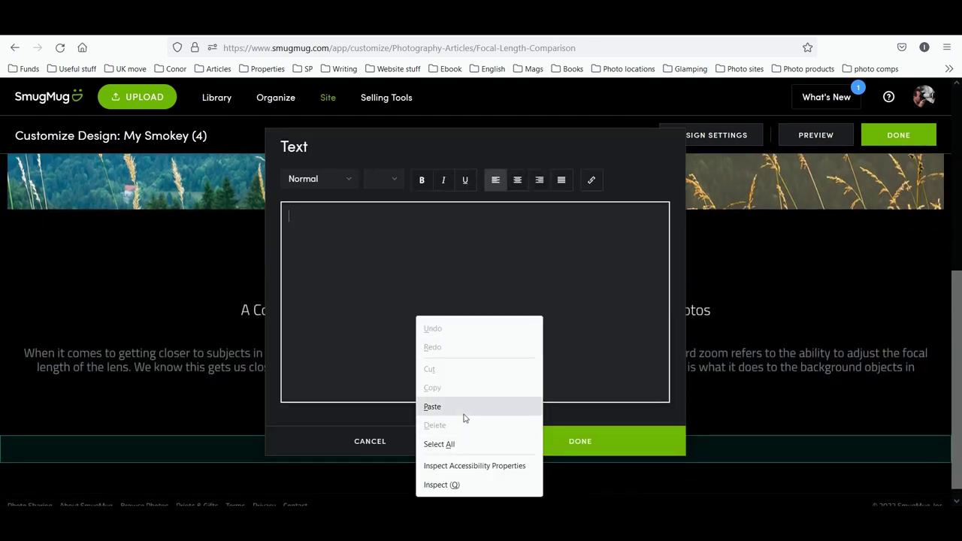
left_click(460, 406)
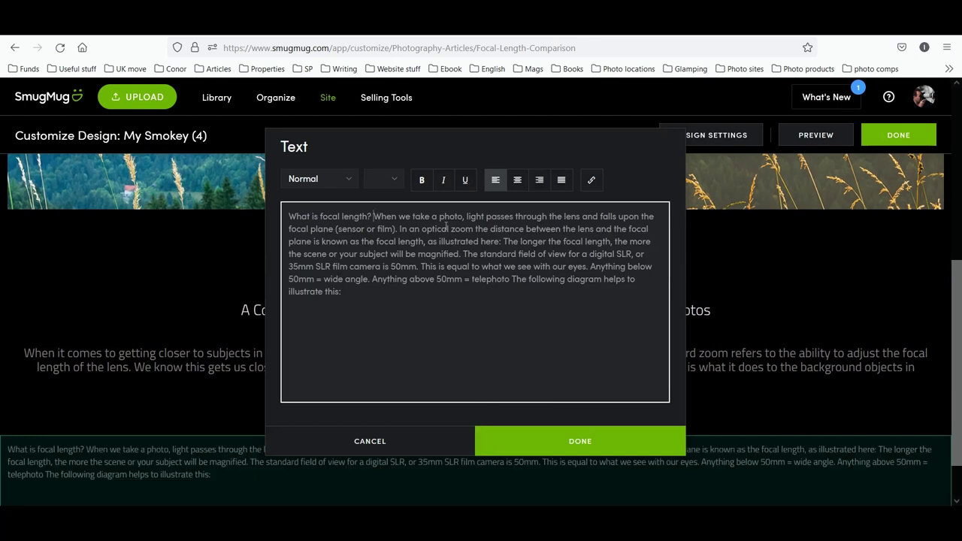
Put "What is focal length?" on its own line in the text block and style it as Heading - 3
left_click(372, 217)
key("Return")
left_click_drag(372, 217, 263, 212)
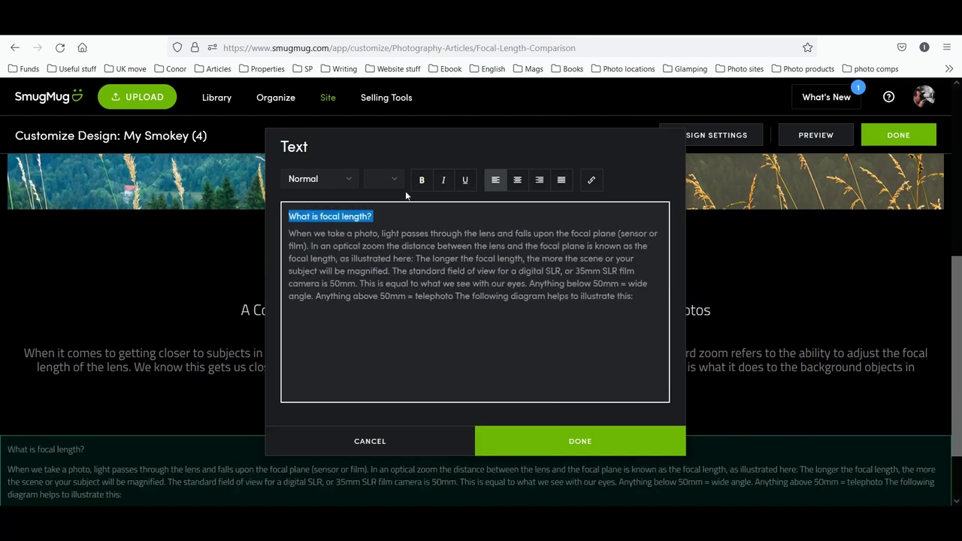
left_click(342, 182)
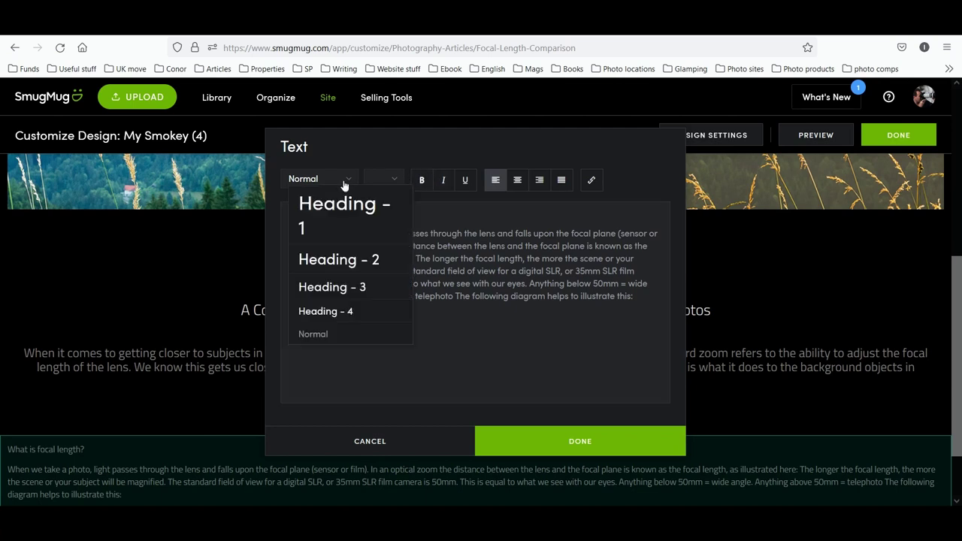
left_click(362, 286)
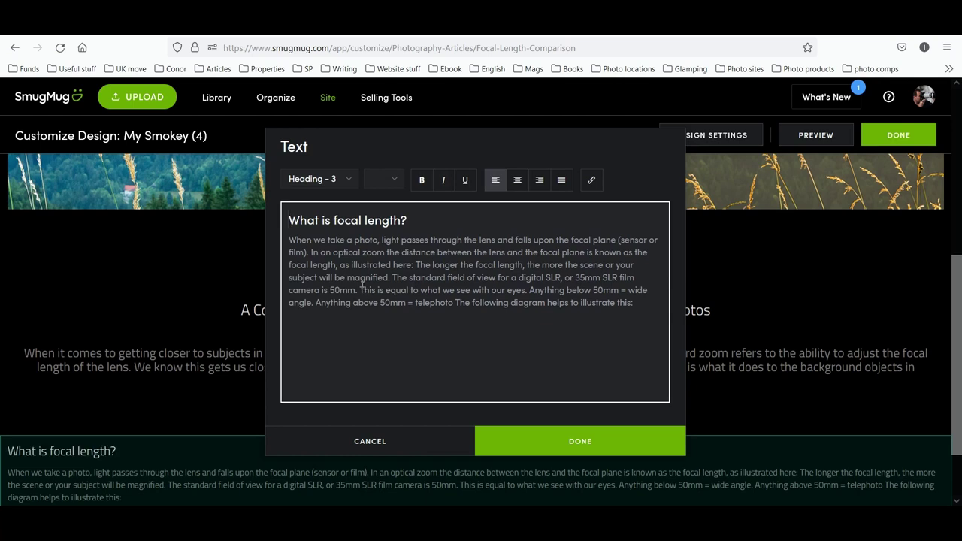
Set the body paragraph under "What is focal length?" to font size 20 and save the text block
left_click(567, 290)
left_click_drag(642, 304, 269, 243)
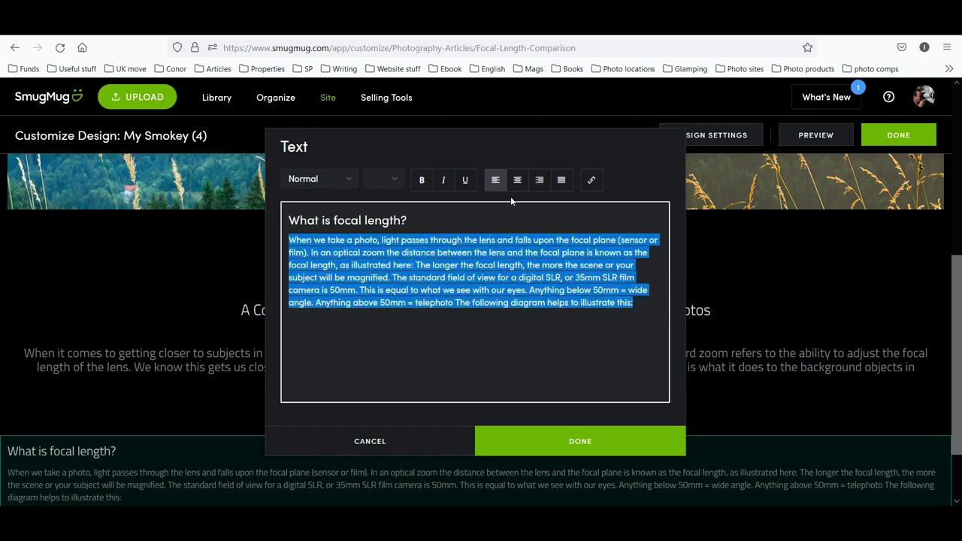
left_click(392, 180)
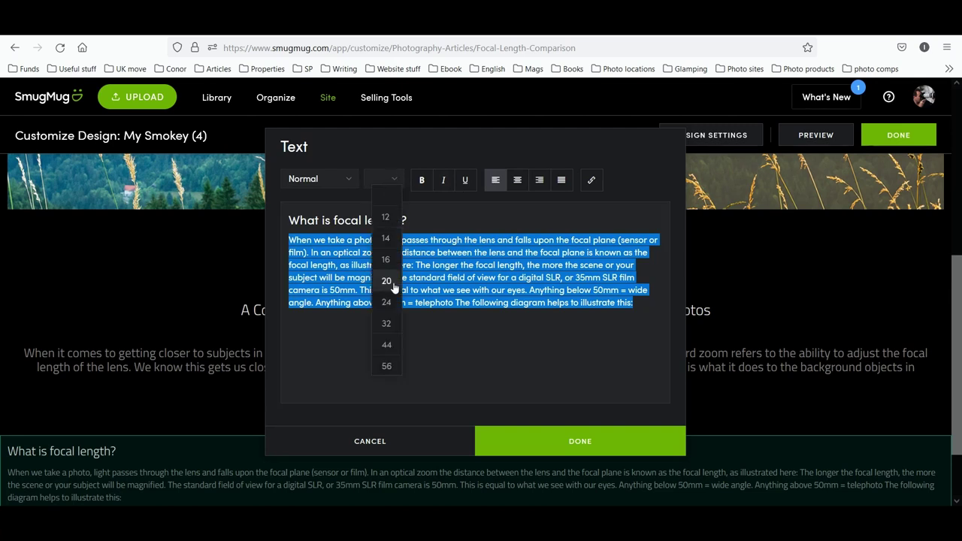
left_click(387, 281)
left_click(597, 443)
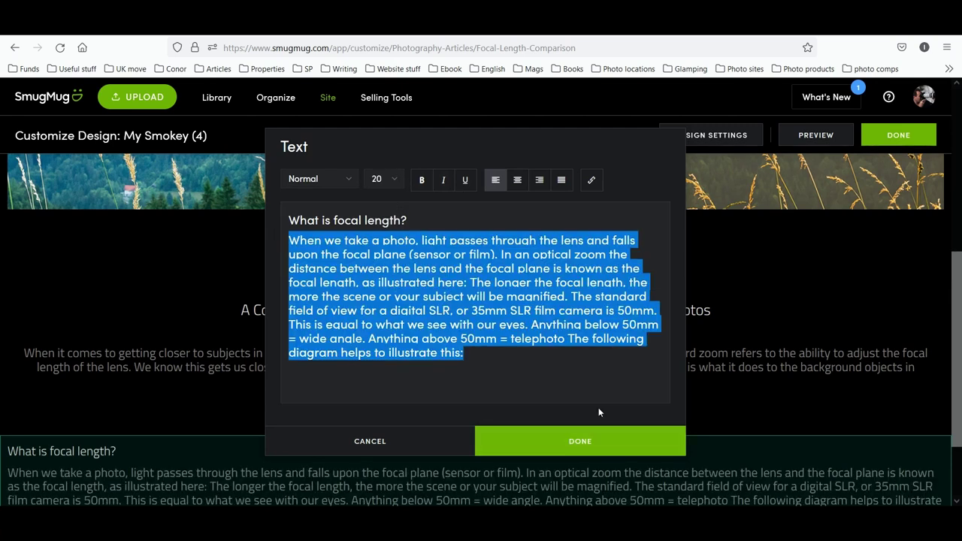
Set the left margin of the "What is focal length?" text block to 100 px and save its dimensions
scroll(598, 412, "down", 2)
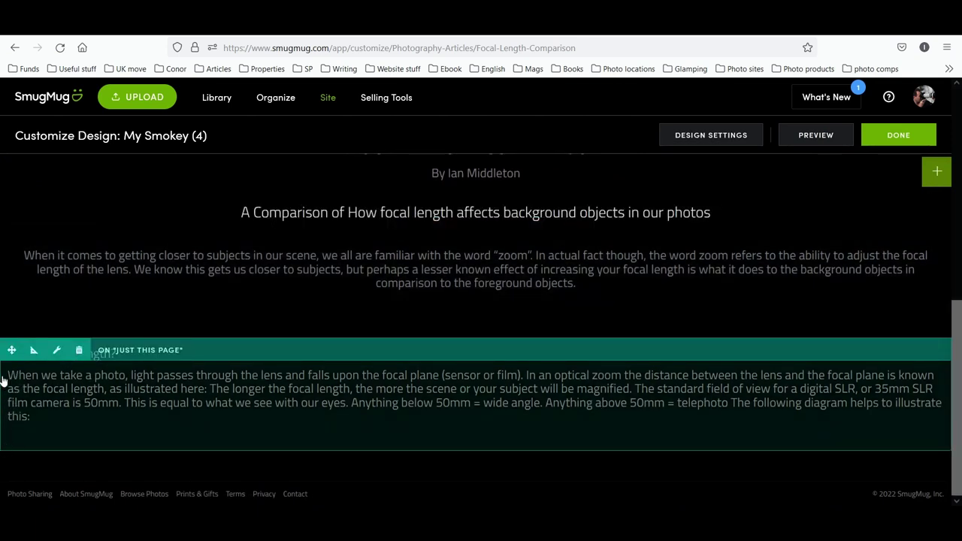
left_click(32, 351)
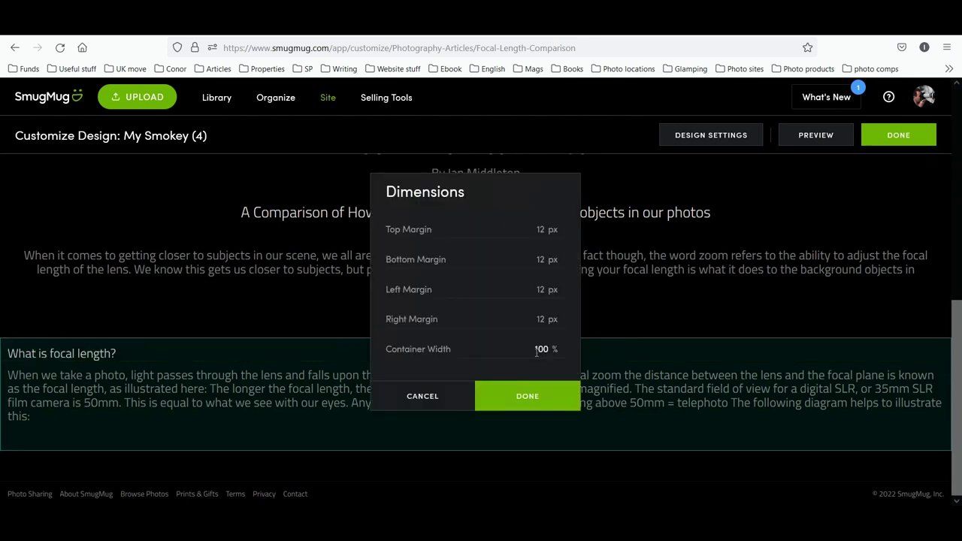
left_click(550, 289)
key("BackSpace")
key("BackSpace")
type("24")
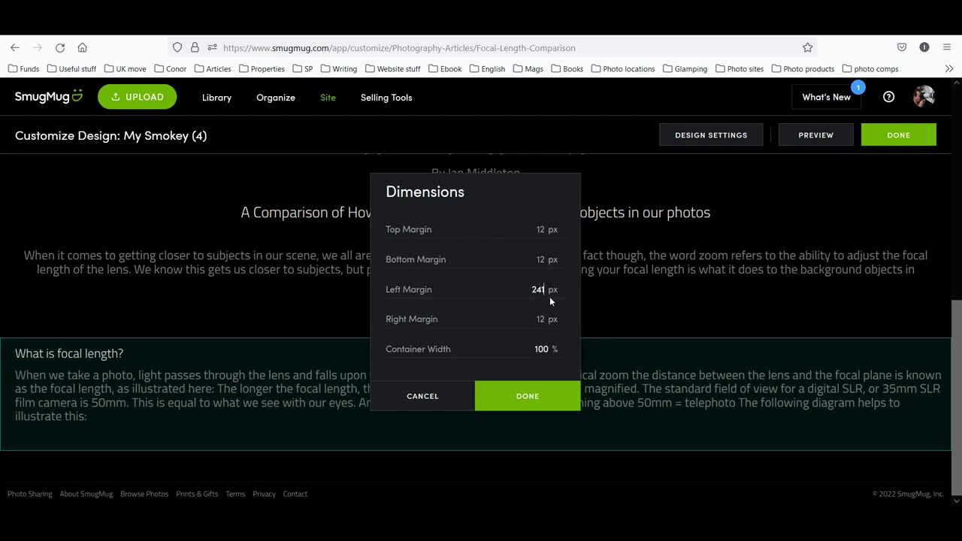
type("100")
left_click_drag(546, 294, 508, 289)
type("100")
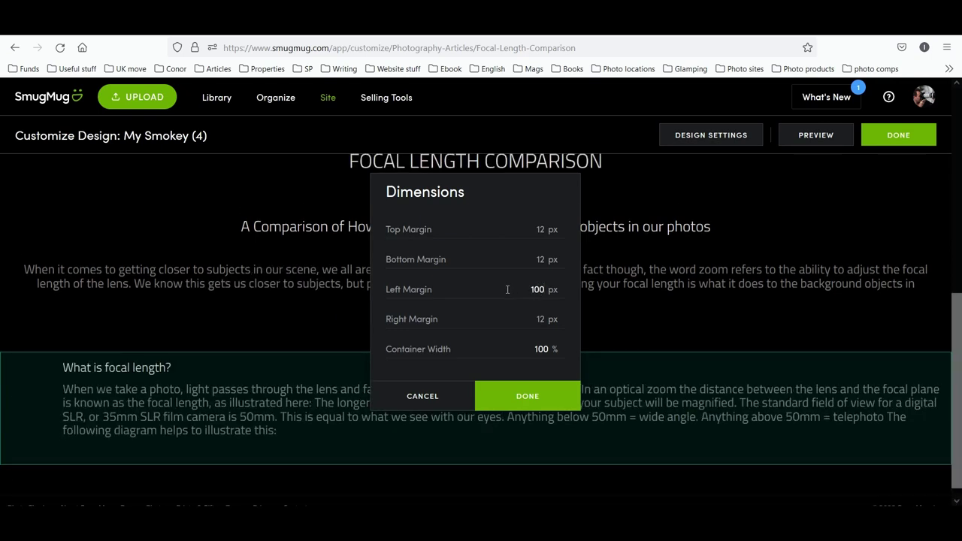
left_click(524, 397)
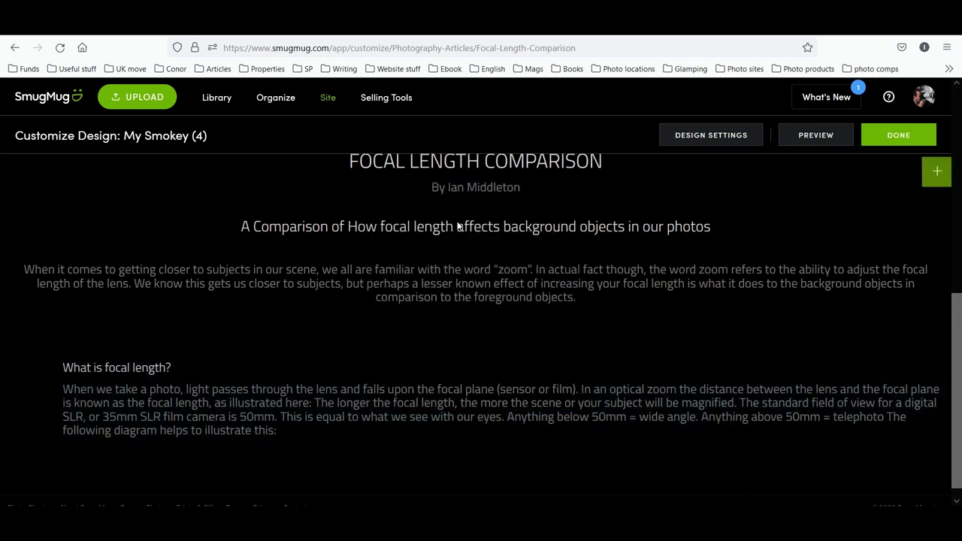
Set the left and right margins of the subheading and opening paragraph block to 100 px and save
scroll(528, 231, "up", 2)
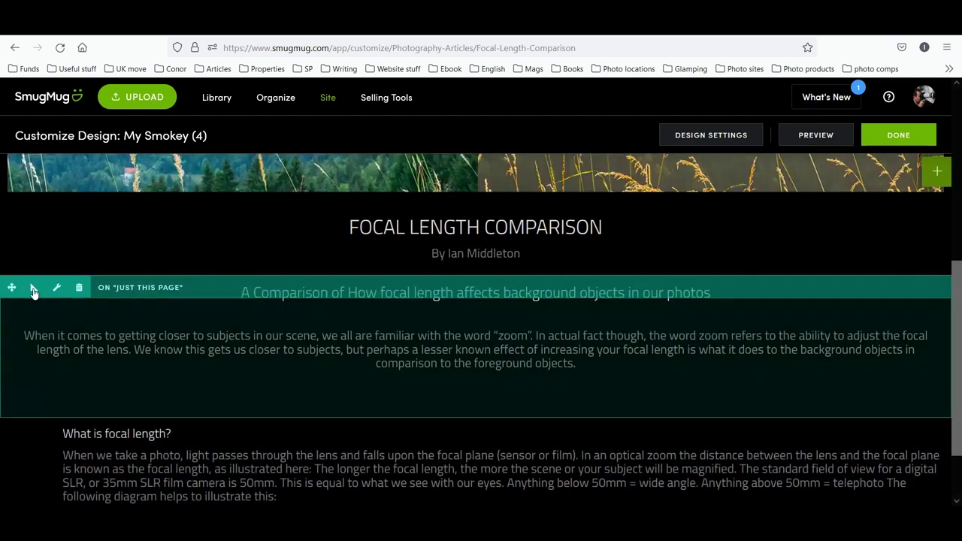
left_click(33, 289)
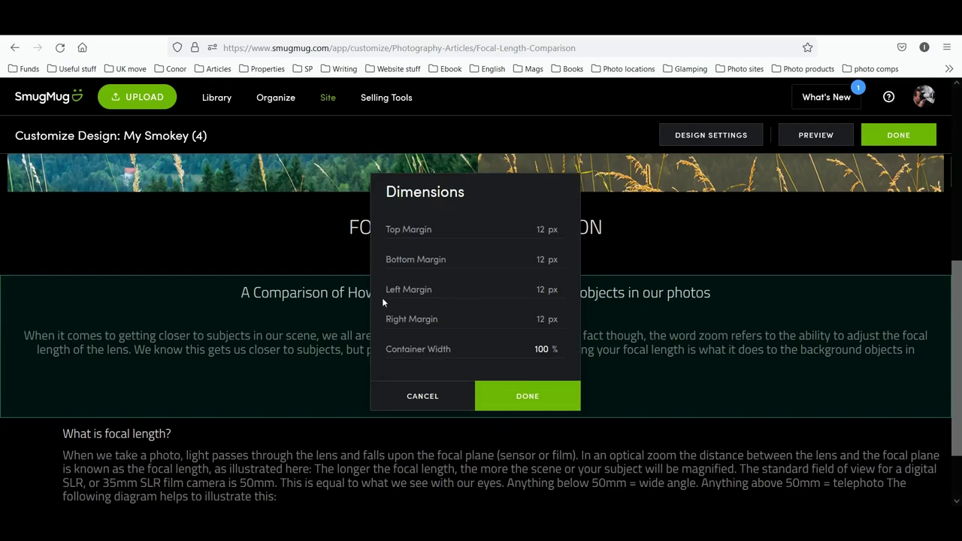
left_click(544, 290)
type("100100")
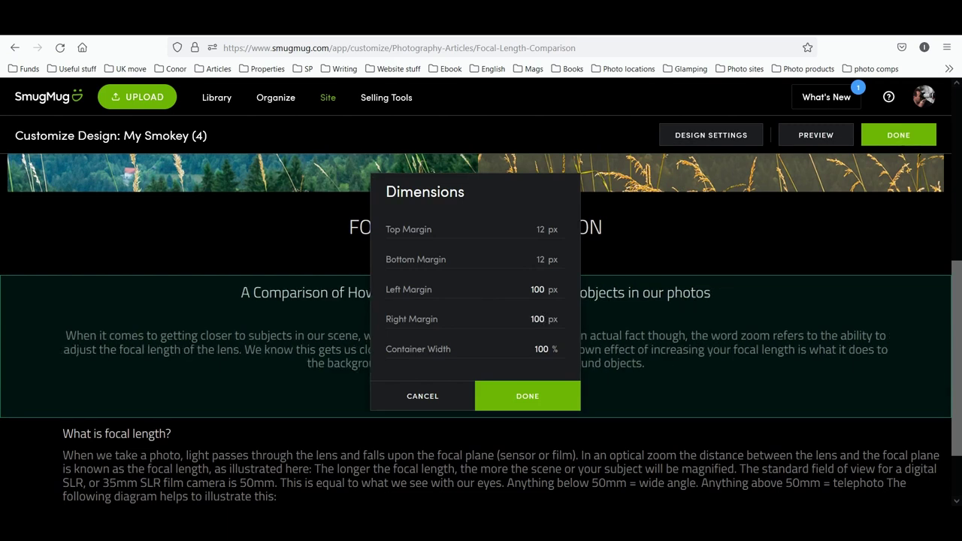
left_click(553, 406)
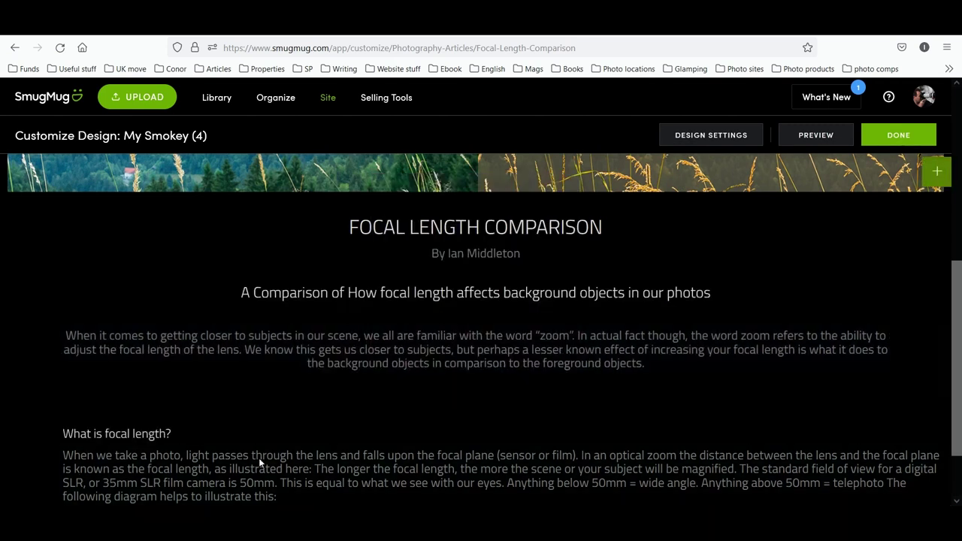
Add a Single Photo block to just this page, placed to the right of the "What is focal length?" text
scroll(710, 324, "down", 1)
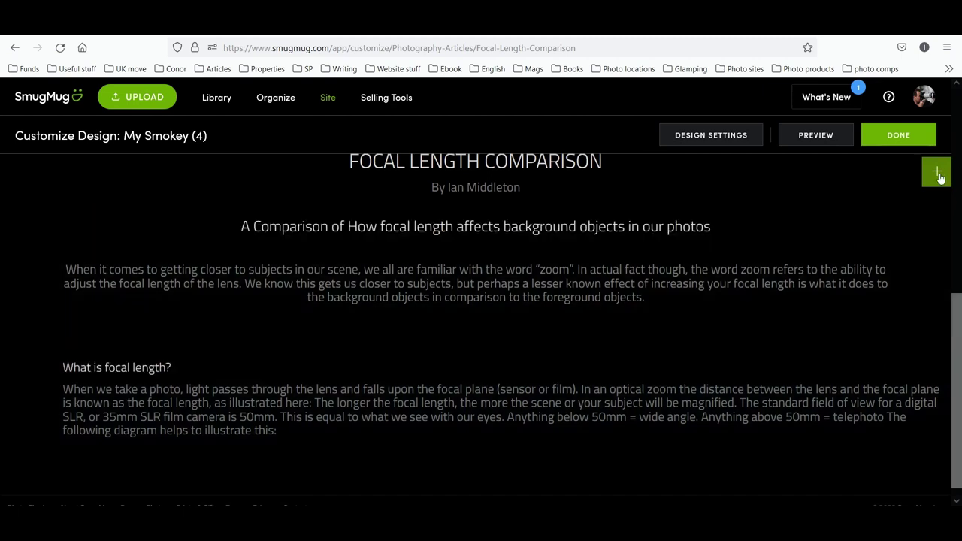
left_click(939, 175)
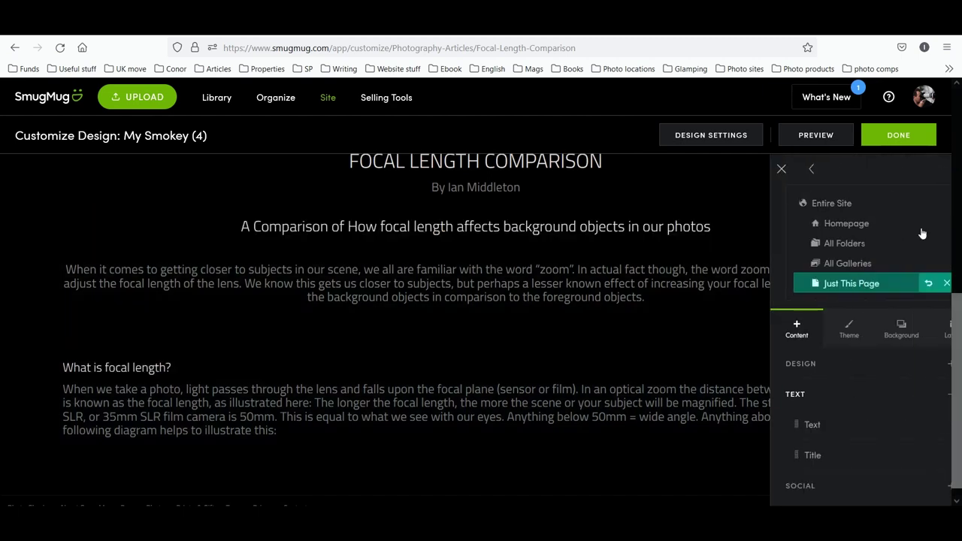
scroll(932, 419, "up", 1)
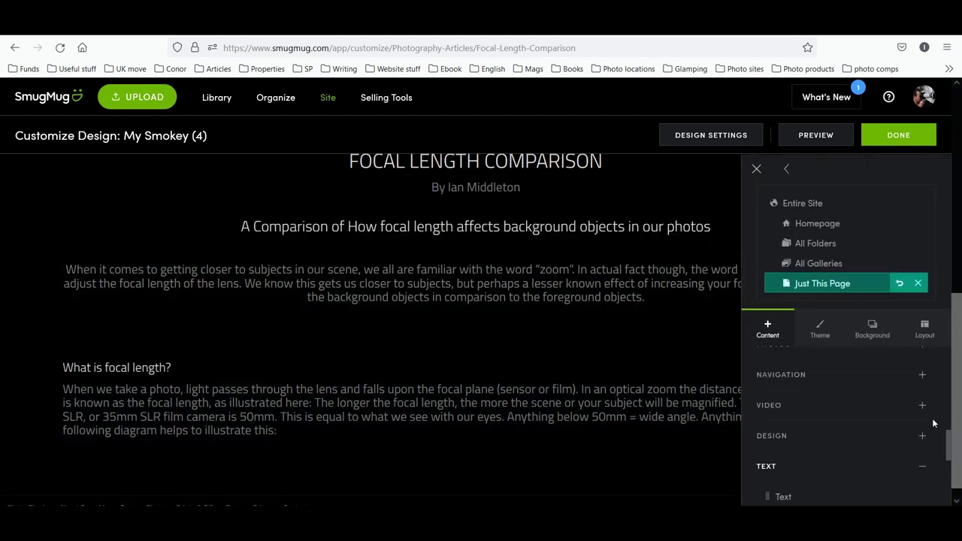
scroll(926, 387, "up", 2)
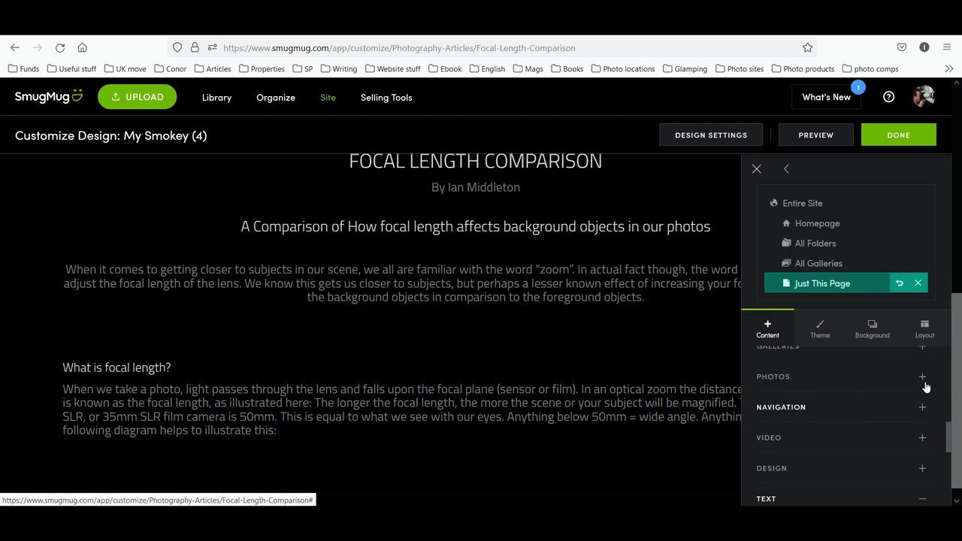
left_click(923, 418)
left_click_drag(848, 453, 517, 409)
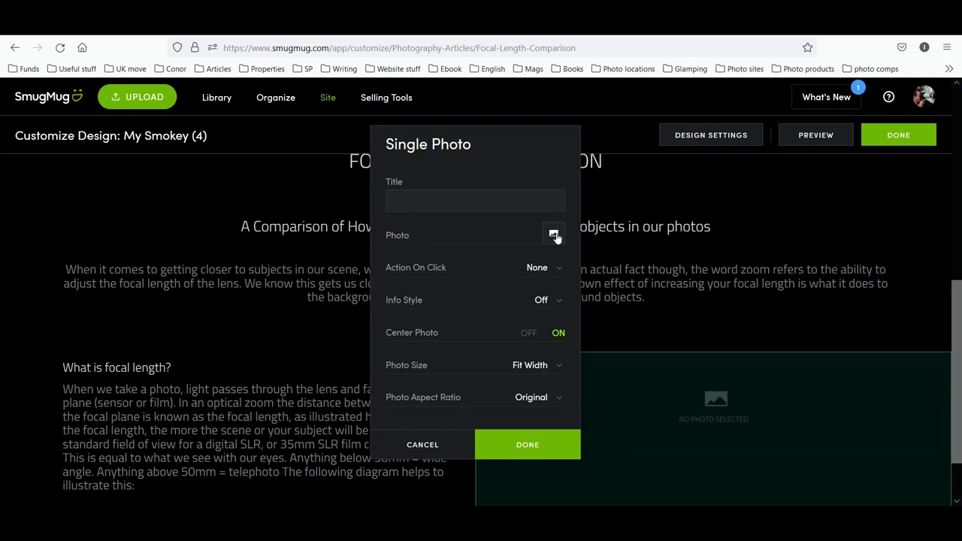
Choose focal-length-1024x536.jpg from the "Focal length comparision photos" gallery in Photography Articles as the block's photo
left_click(554, 234)
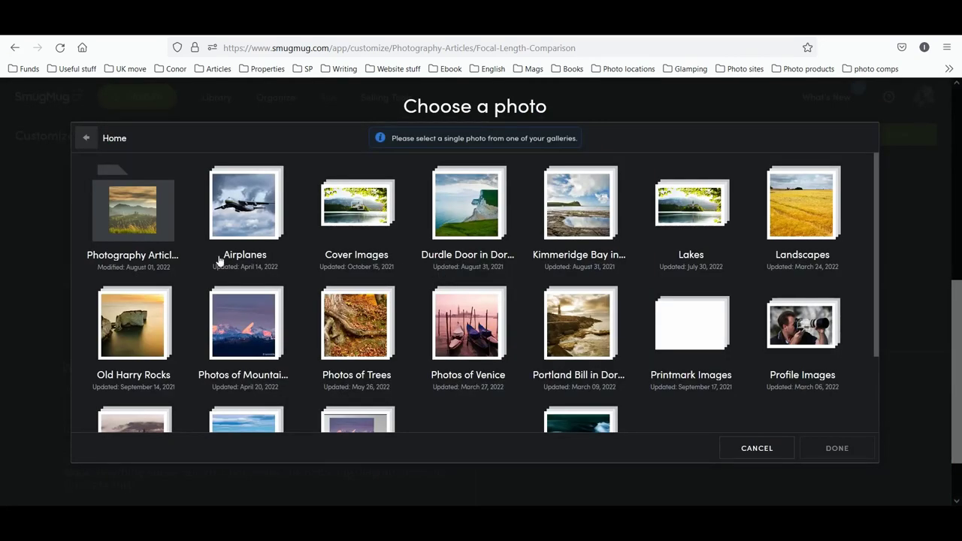
left_click(122, 215)
left_click(99, 212)
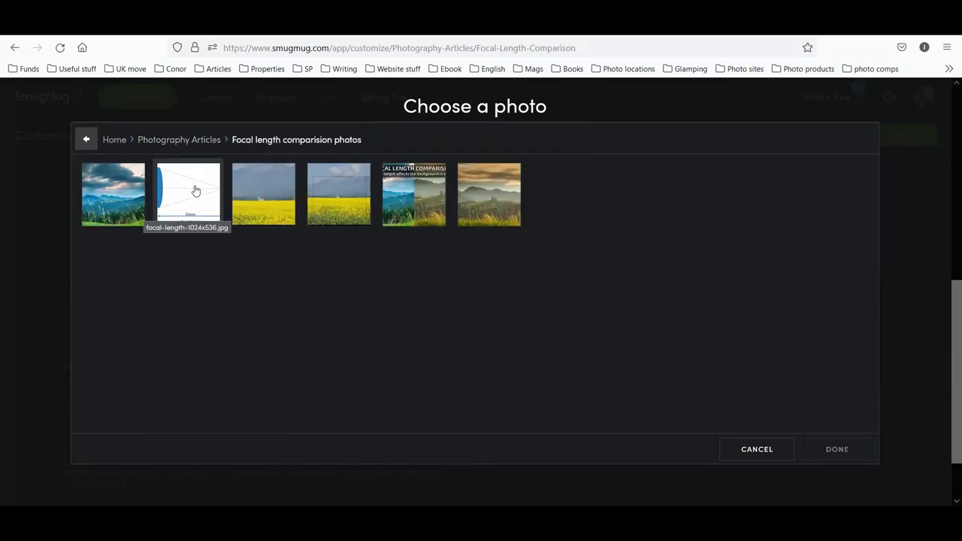
left_click(205, 225)
left_click(821, 455)
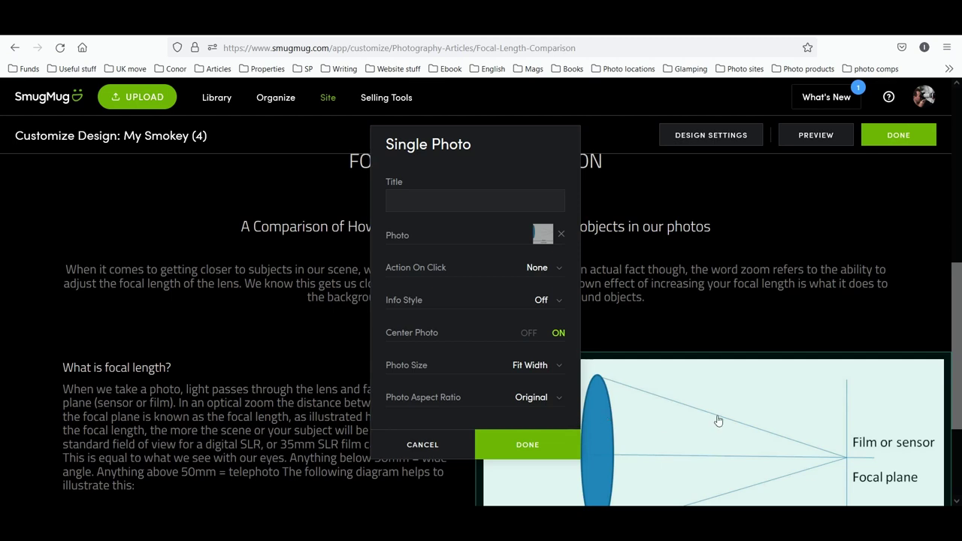
Set the diagram photo's click action to Open Lightbox and title it "Focal length"
scroll(769, 419, "down", 3)
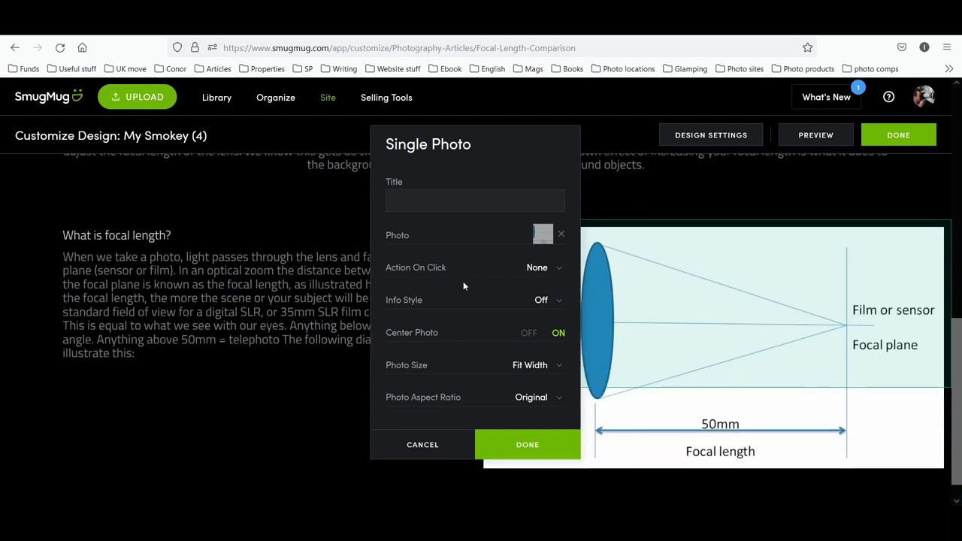
left_click(551, 276)
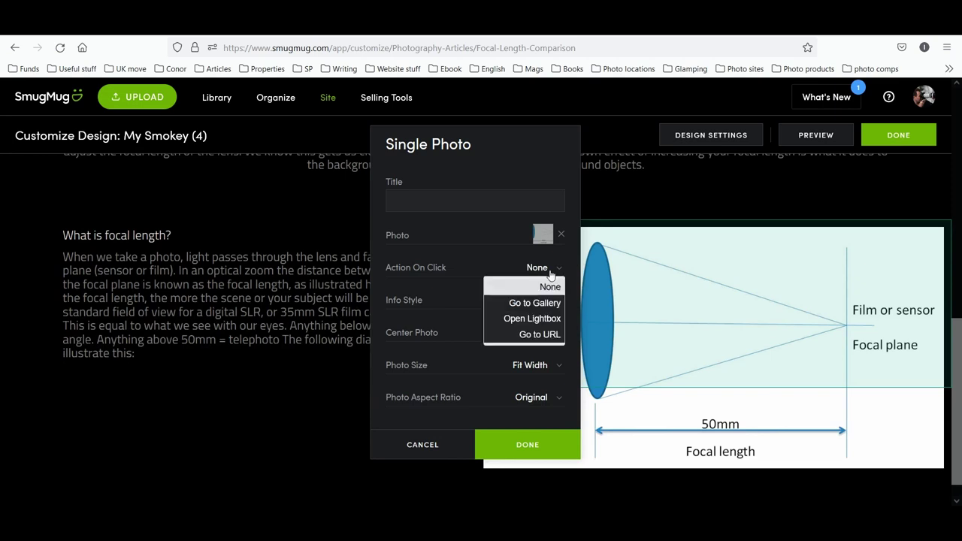
left_click(548, 315)
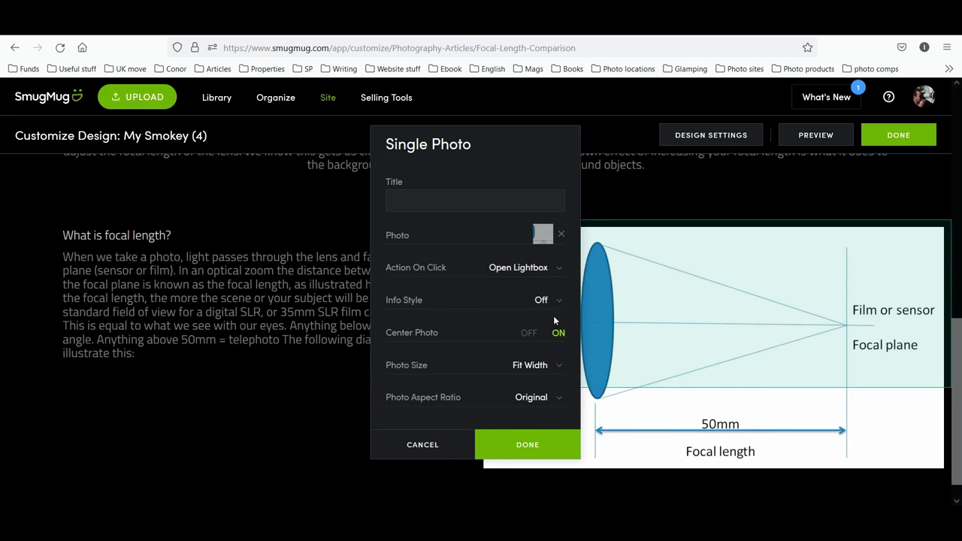
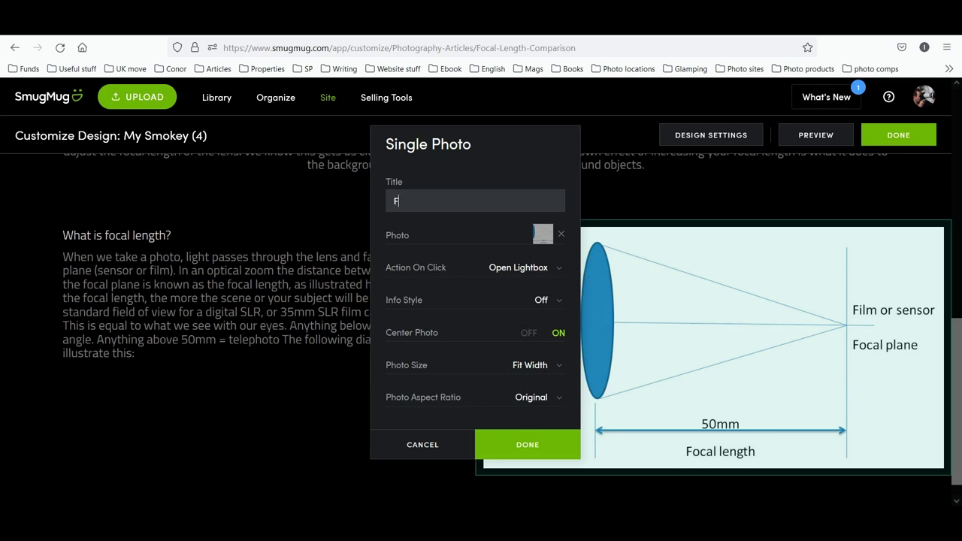
type("Focal")
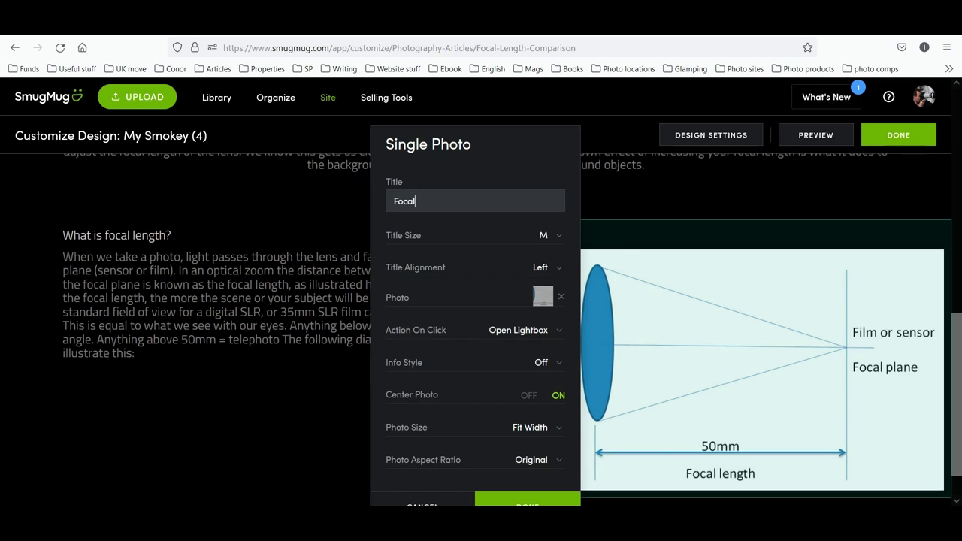
type(" length")
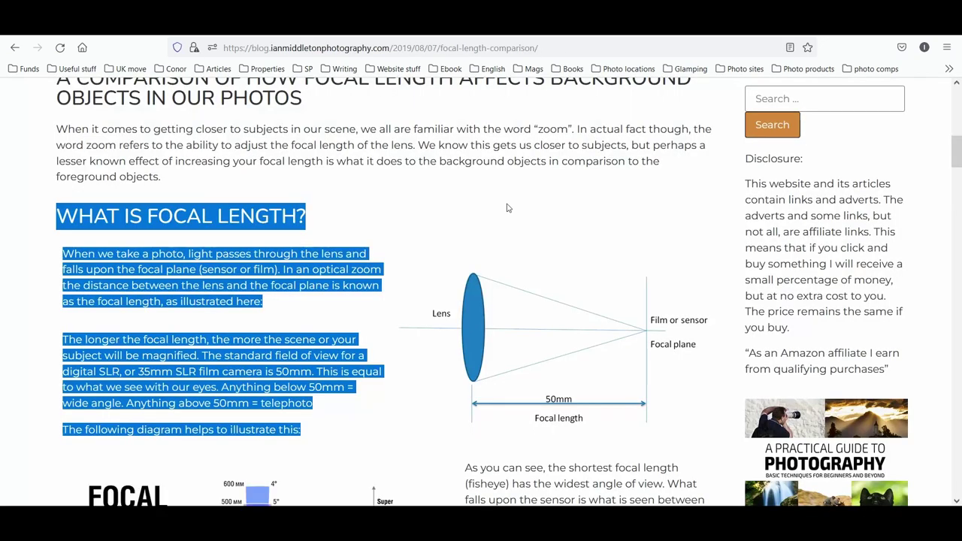
Check the diagram in the original blog article, move the Single Photo dialog off the diagram and set the info style to Bottom Bar
scroll(507, 208, "down", 2)
scroll(508, 208, "up", 2)
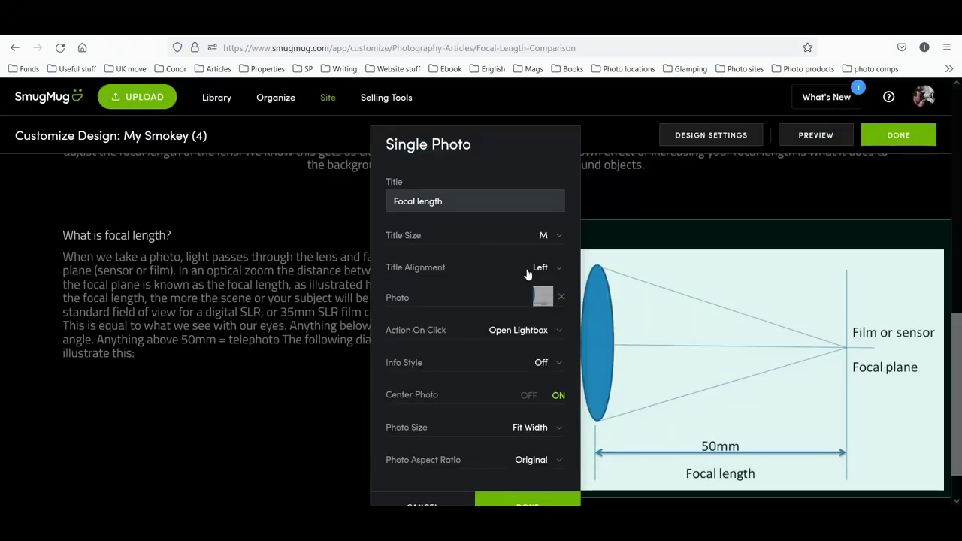
scroll(529, 274, "down", 1)
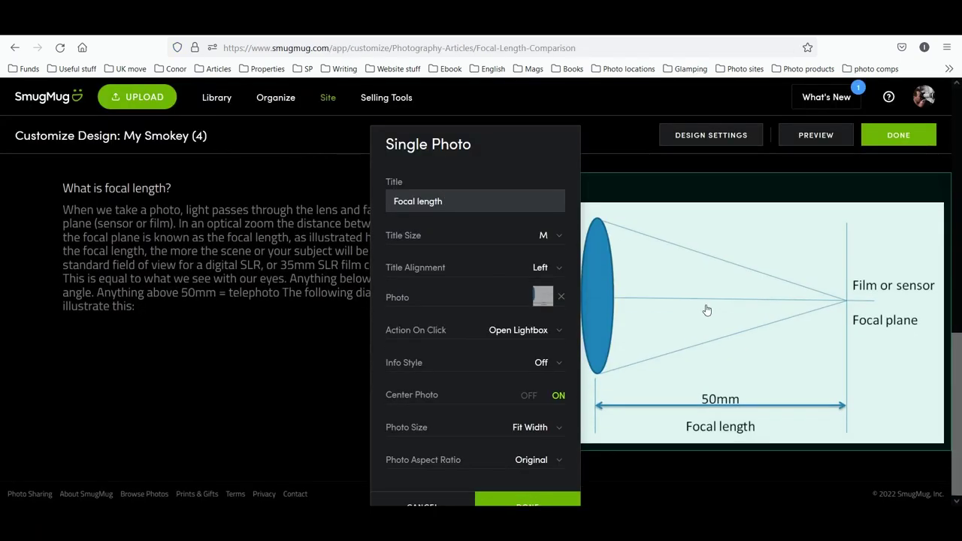
left_click_drag(542, 145, 369, 140)
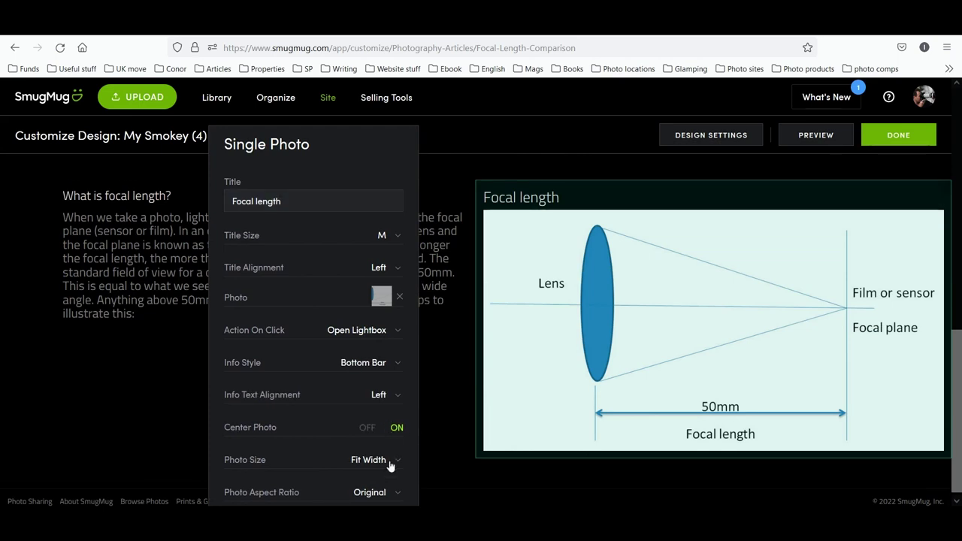
Try the Custom photo size for the diagram and switch back to Fit Width
left_click(390, 461)
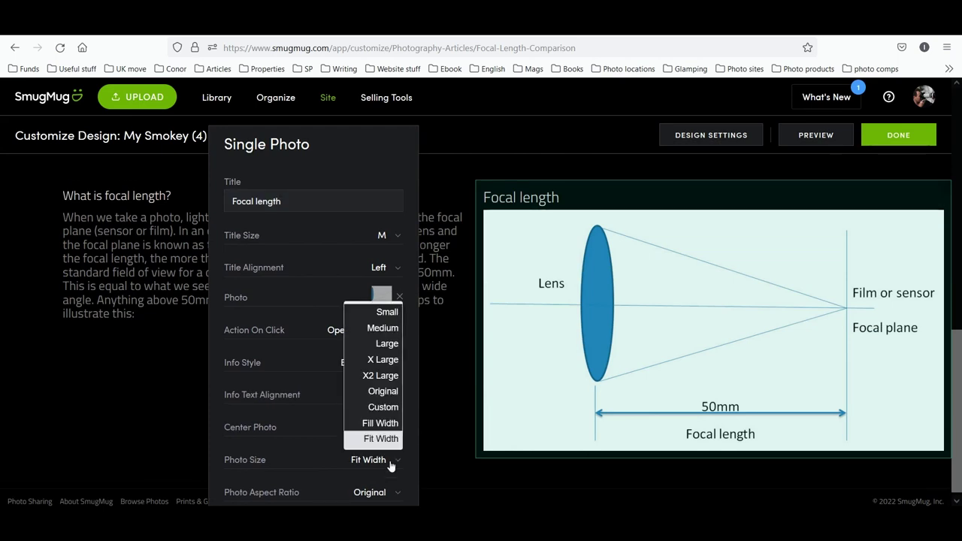
left_click(387, 409)
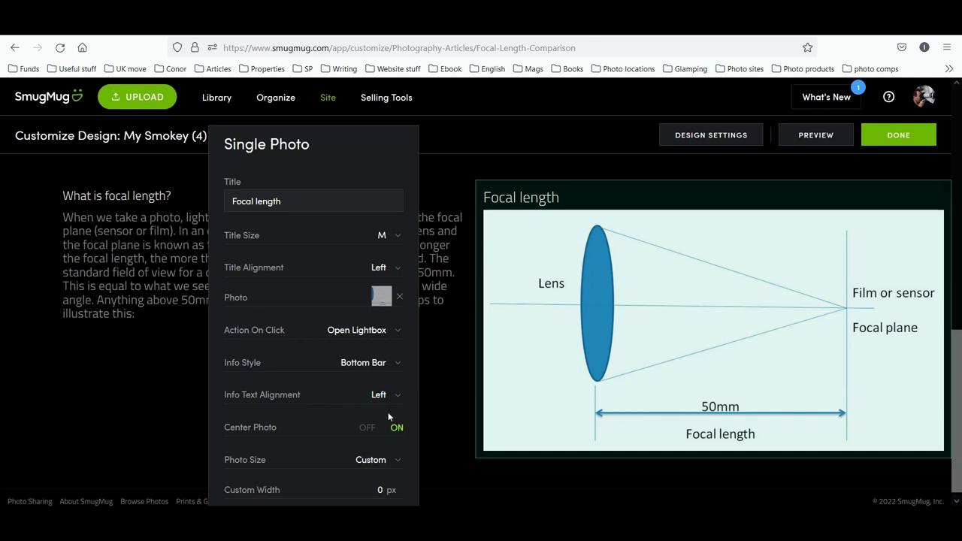
left_click(392, 459)
left_click(391, 437)
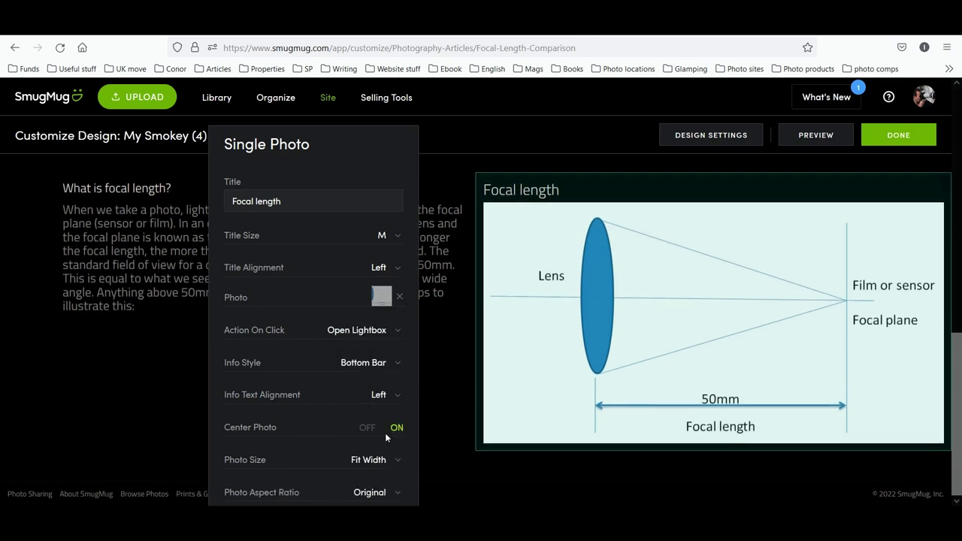
Look over the diagram photo's aspect ratio options, keeping Original, and set its info style to Off
left_click(390, 493)
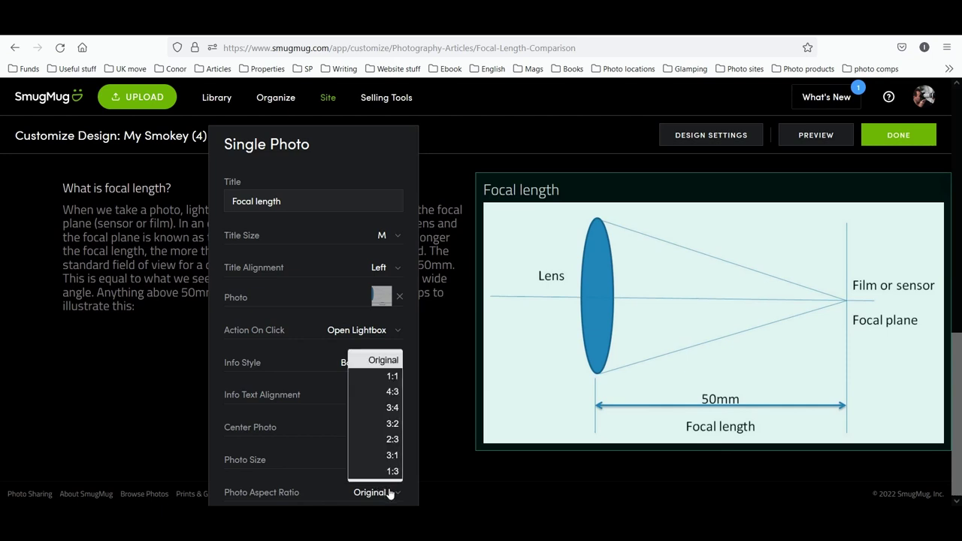
left_click(390, 493)
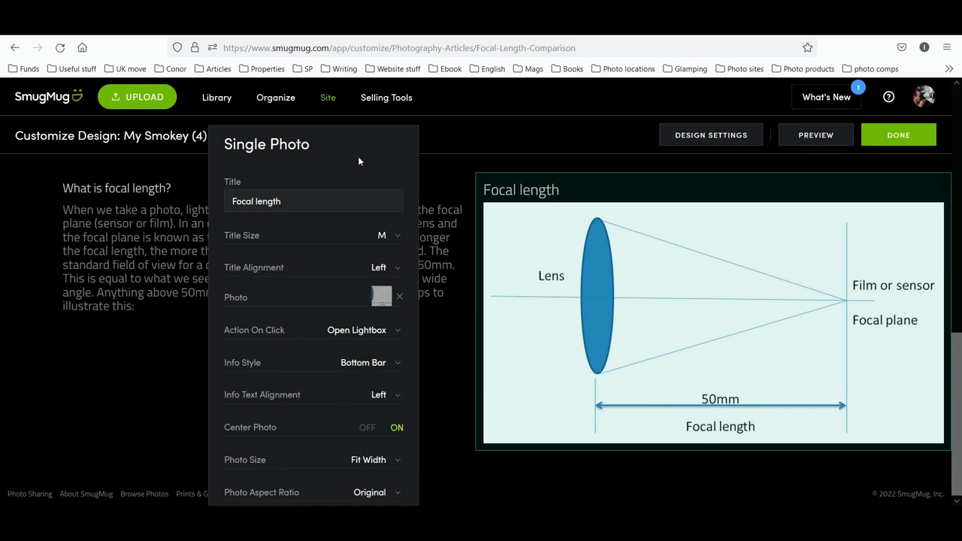
left_click(397, 363)
left_click(388, 385)
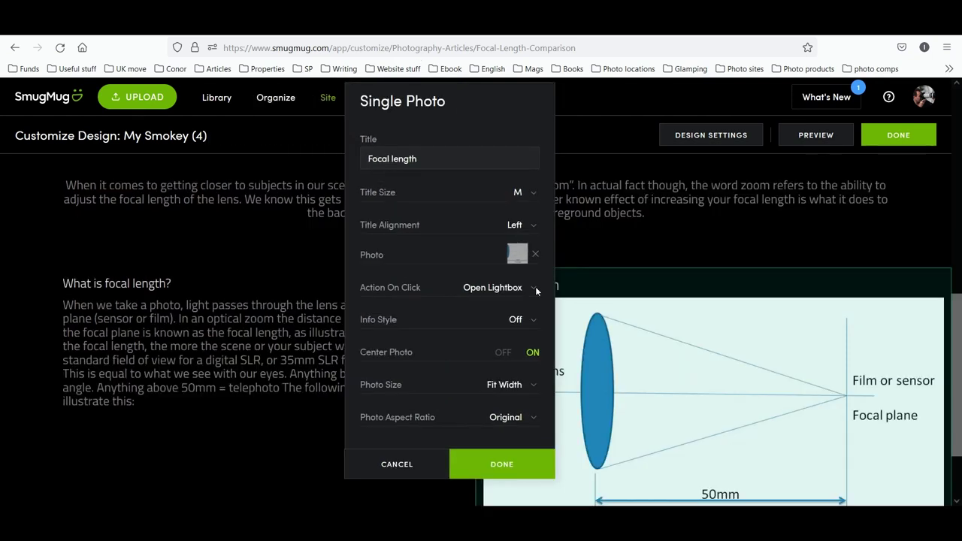
left_click(535, 326)
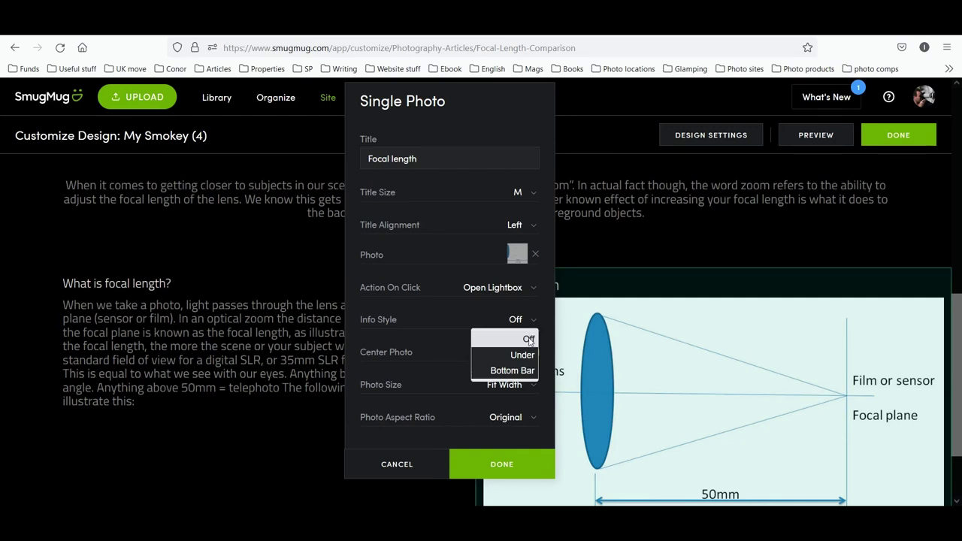
left_click(528, 340)
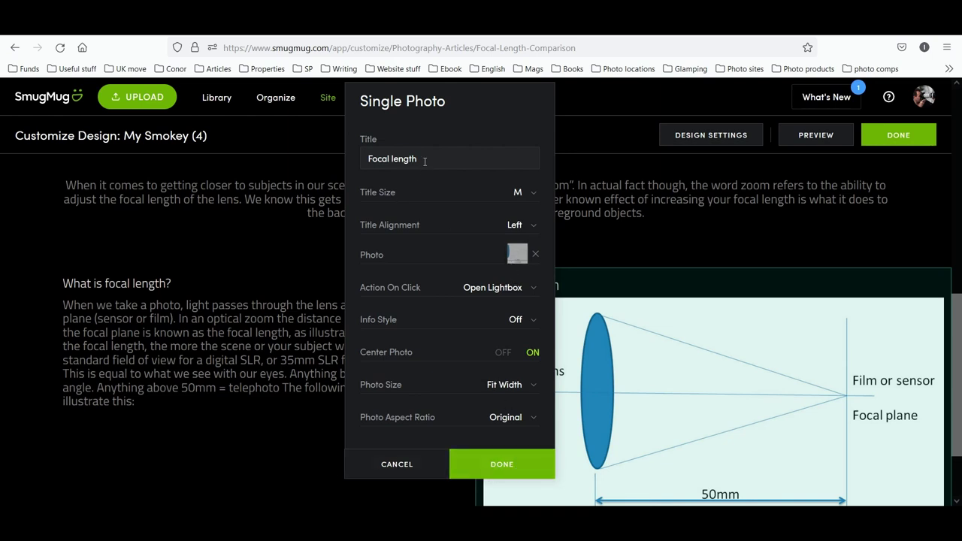
Clear the diagram photo's title, save the photo settings and close the page content list
left_click_drag(424, 161, 328, 165)
key("BackSpace")
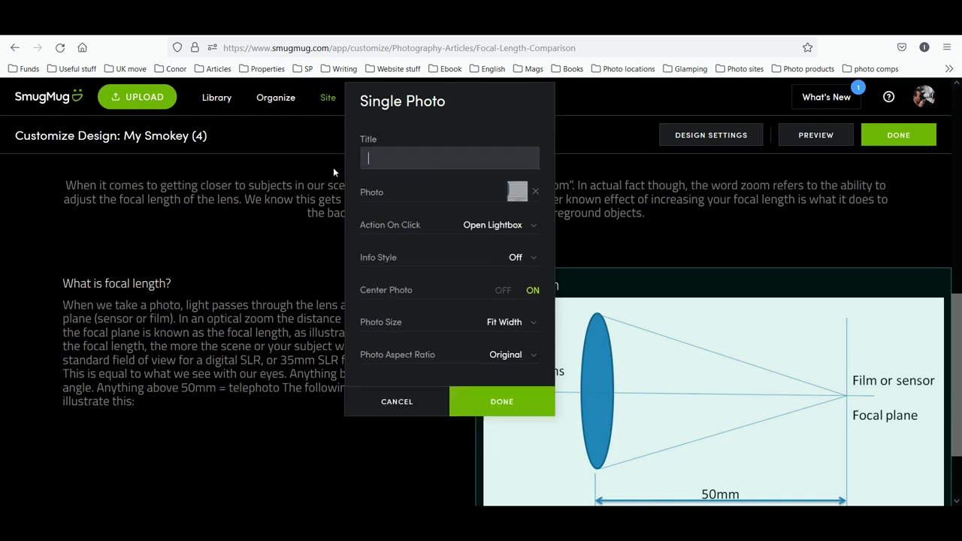
left_click(521, 406)
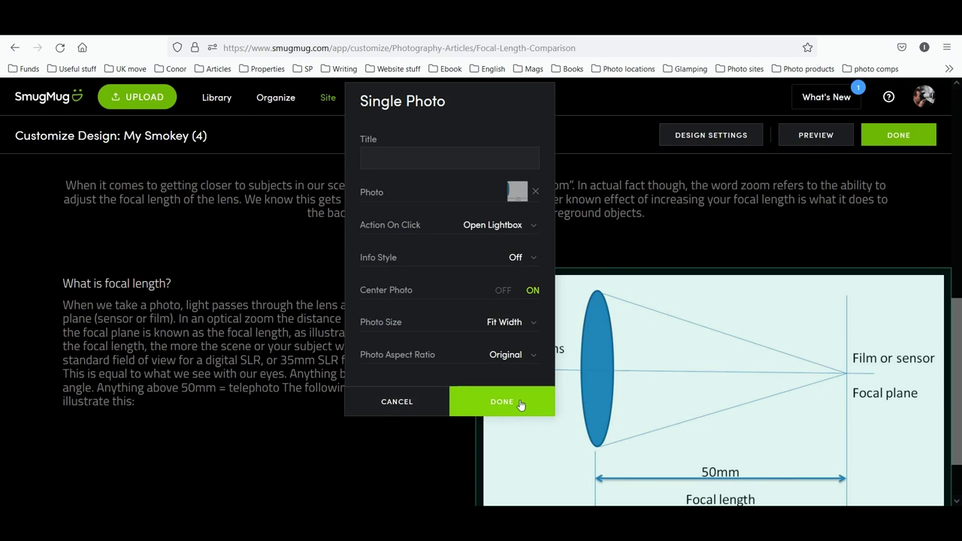
scroll(590, 403, "down", 2)
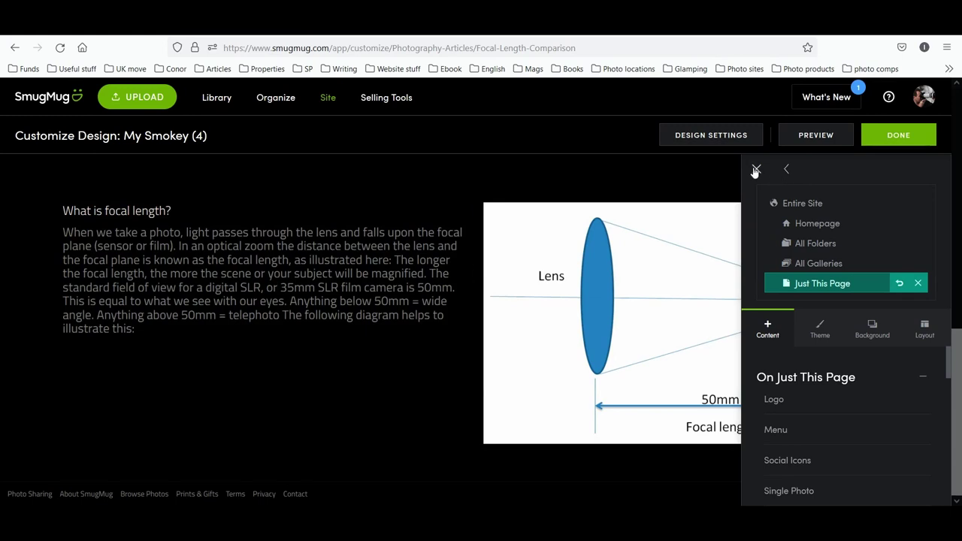
left_click(756, 169)
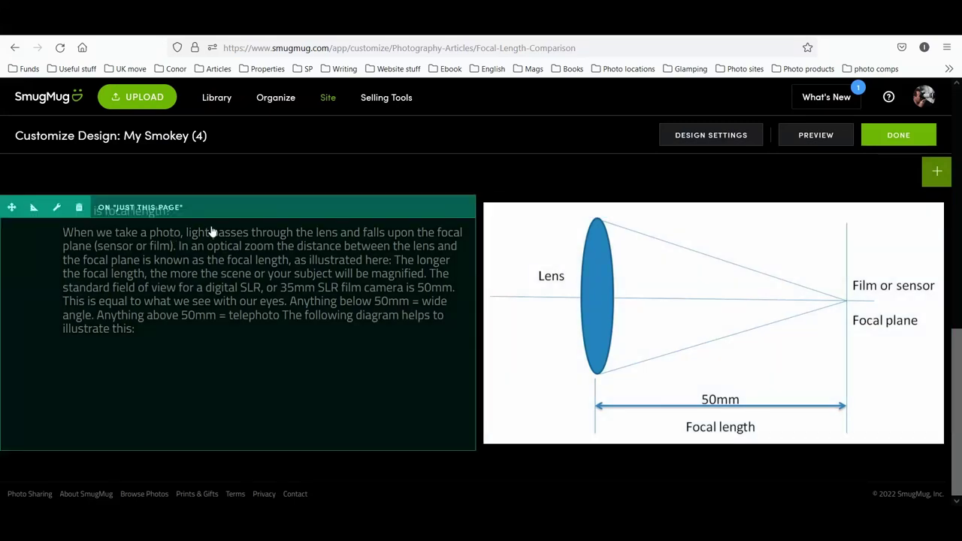
Resize the diagram photo block's container width, trying 70% and 60% before setting it to 40%
left_click(508, 207)
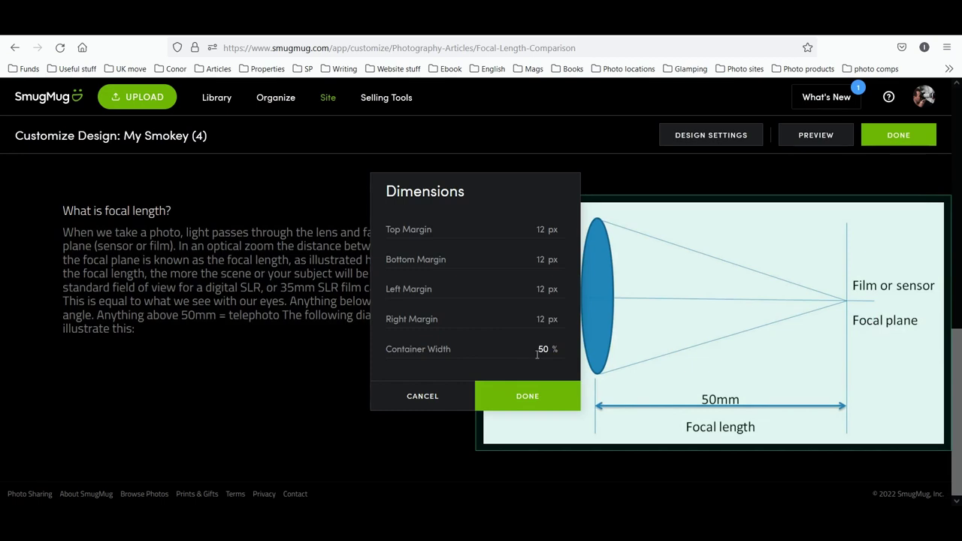
left_click_drag(539, 353, 554, 350)
type("70")
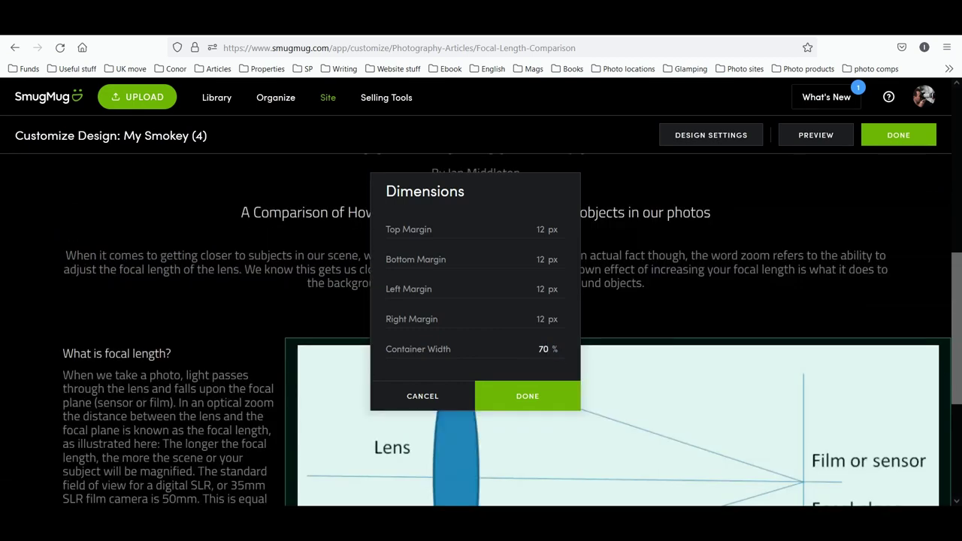
scroll(826, 411, "down", 5)
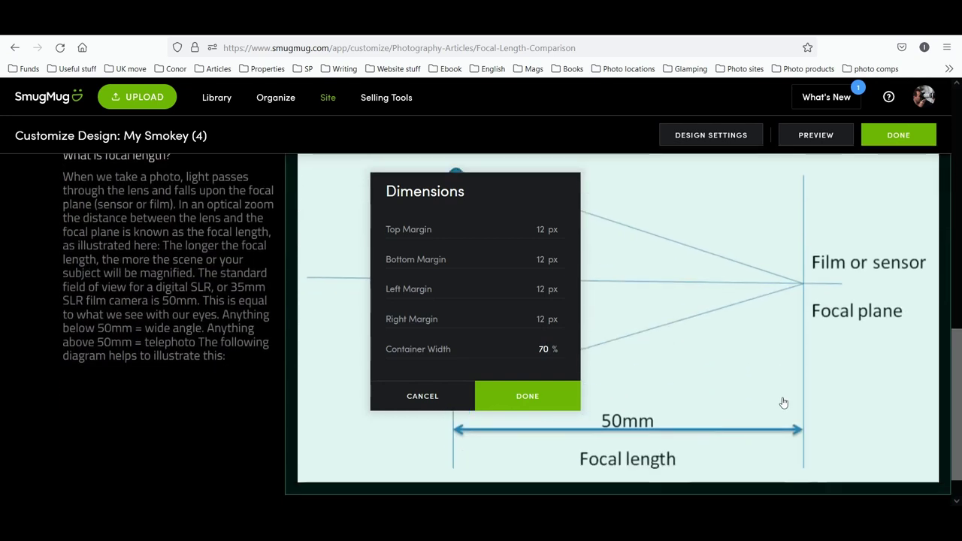
key("BackSpace")
key("BackSpace")
type("60")
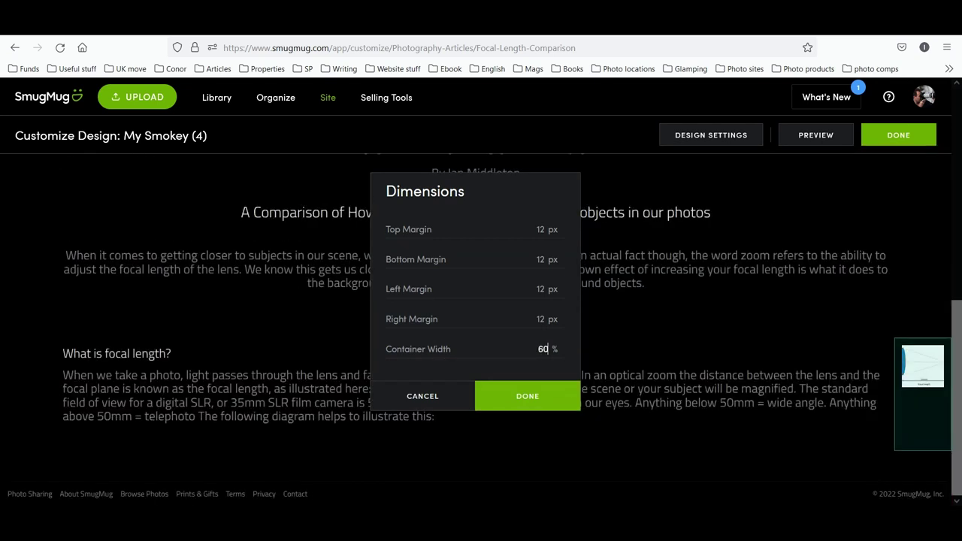
scroll(621, 398, "down", 2)
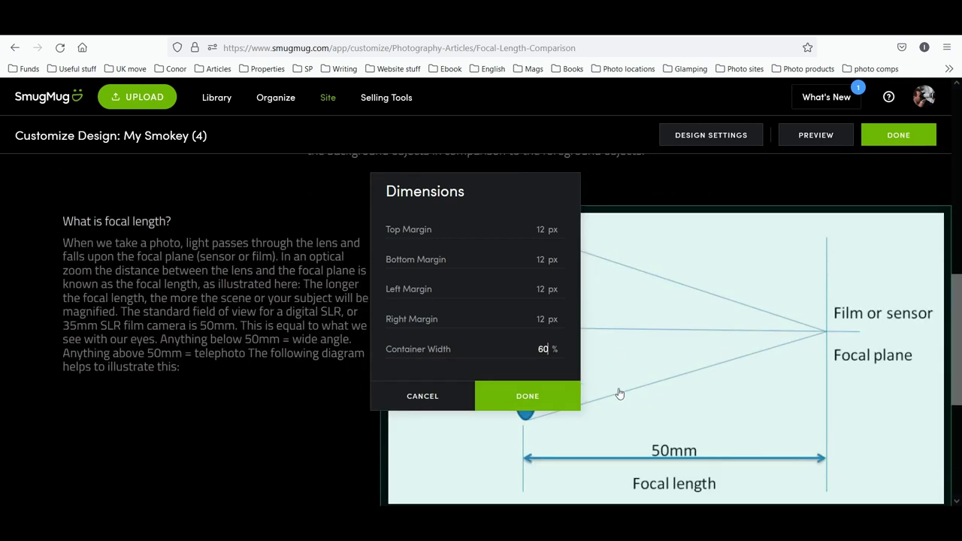
double_click(539, 349)
type("40")
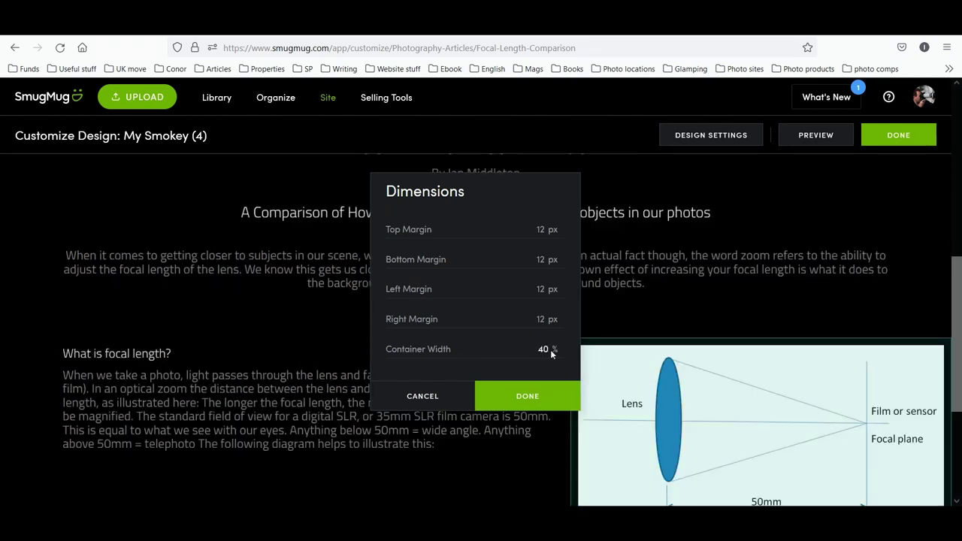
scroll(590, 379, "down", 2)
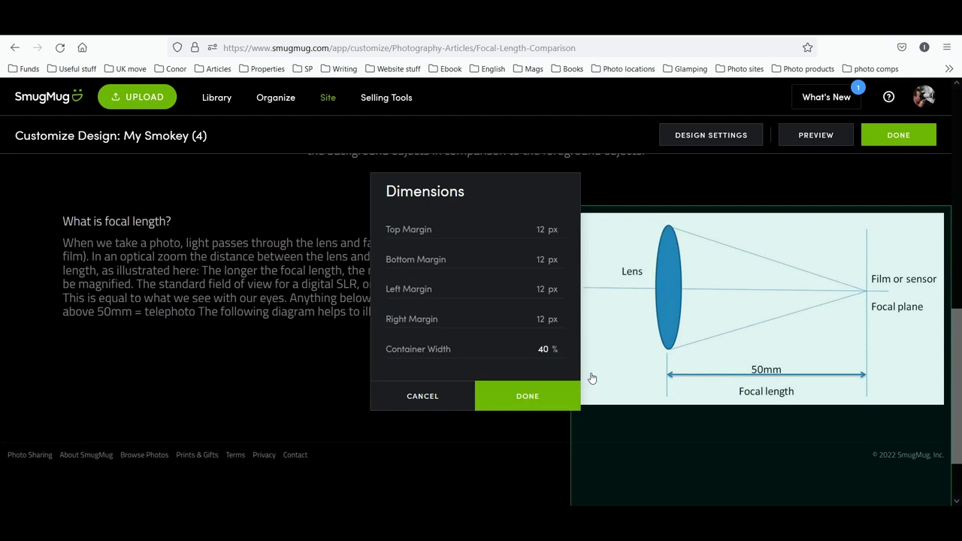
scroll(591, 415, "up", 1)
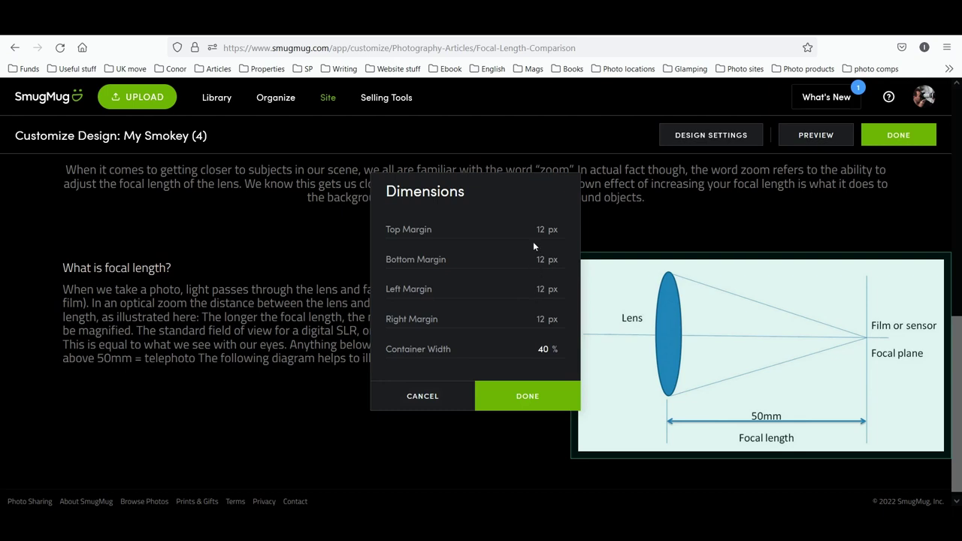
Set the diagram photo block's right margin to 100 px and save its dimensions
left_click(535, 324)
key("BackSpace")
type("00")
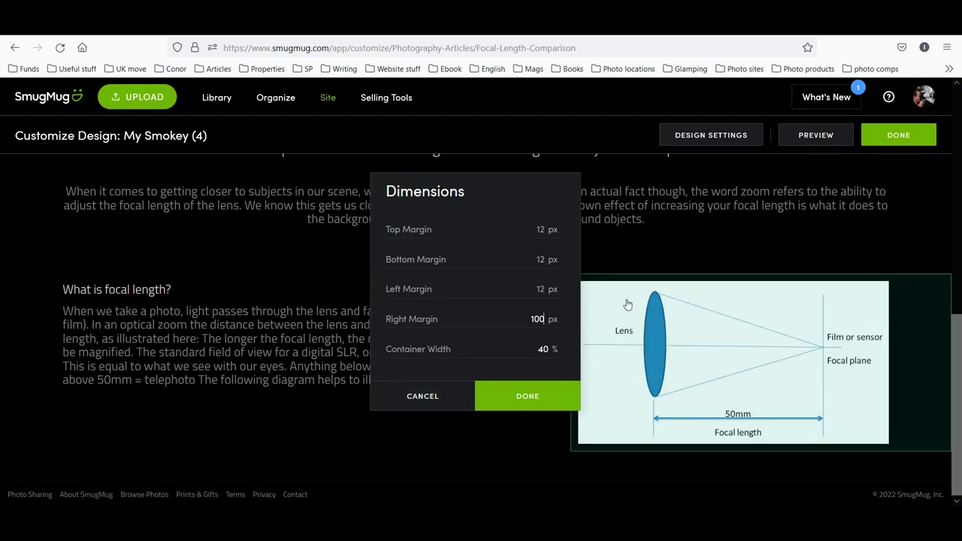
left_click(518, 400)
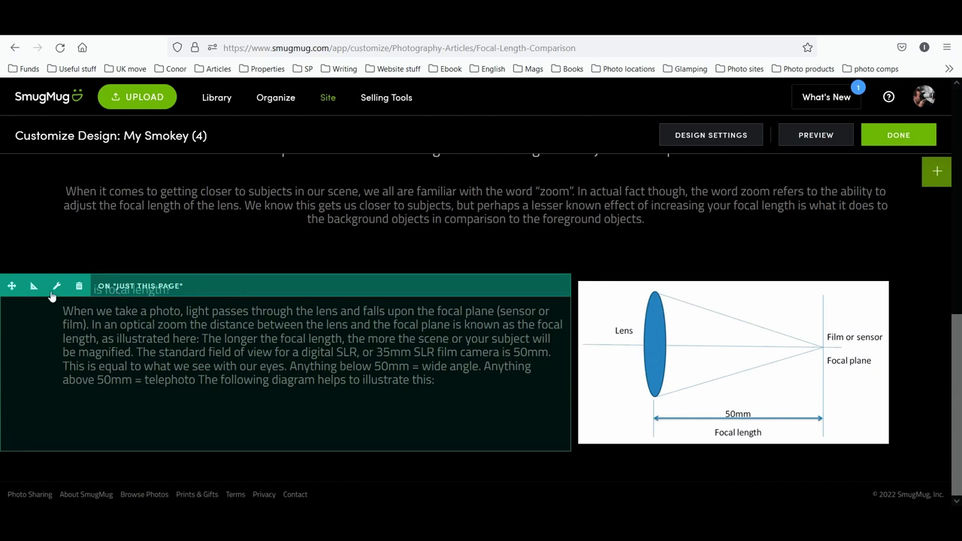
Insert a blank line below the "What is focal length?" heading in the text block and save the text
double_click(194, 337)
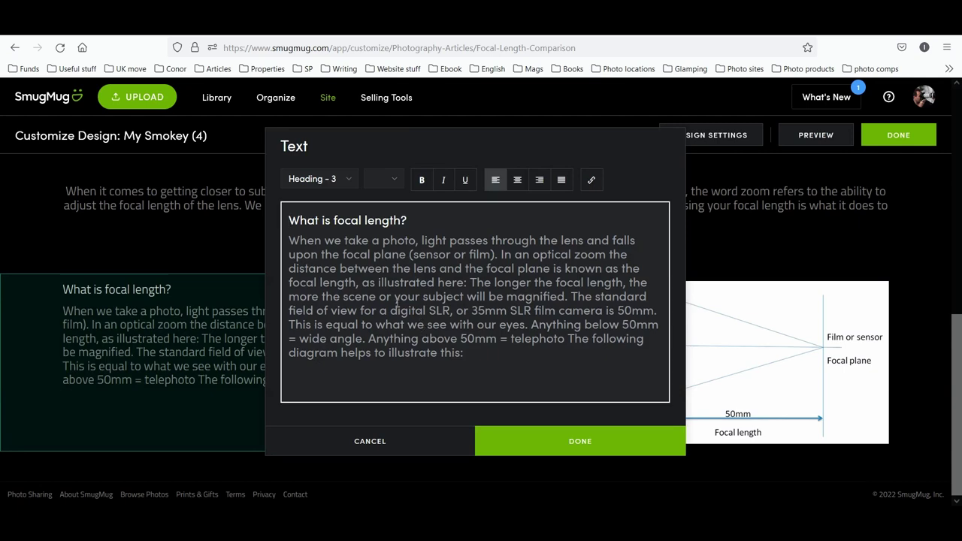
left_click(425, 218)
key("Return")
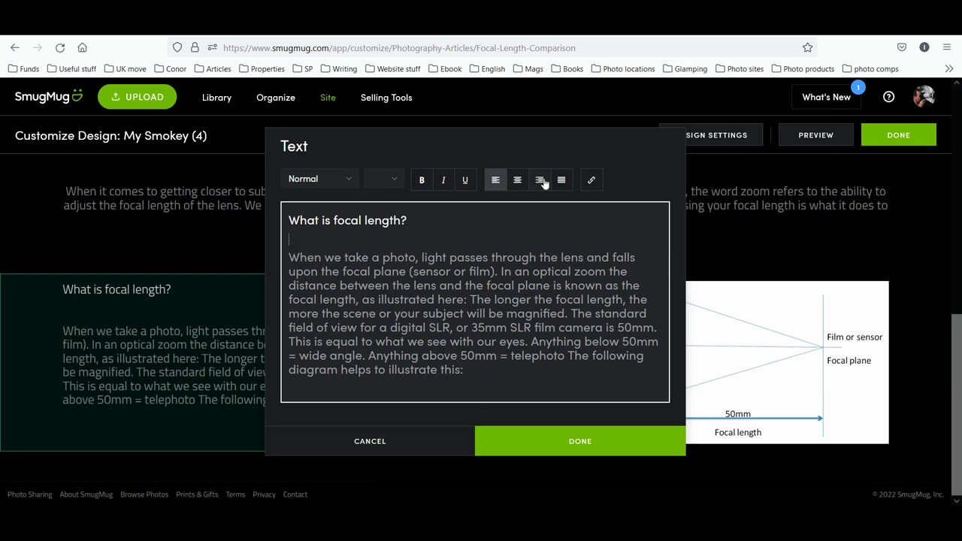
left_click_drag(569, 148, 642, 80)
left_click(660, 379)
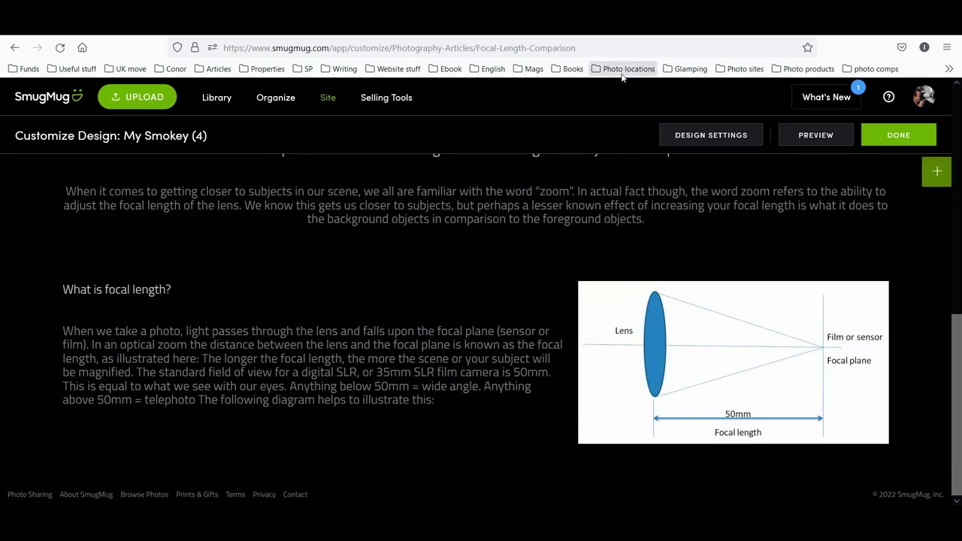
Examine the section following the focal length diagram in the original blog article and return to the page editor
key("ctrl+Tab")
left_click(326, 259)
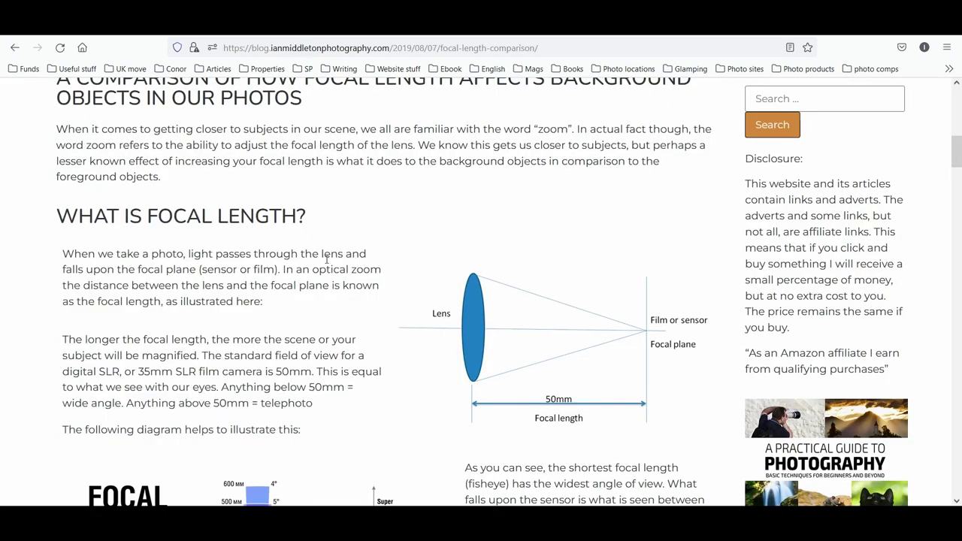
scroll(541, 346, "down", 4)
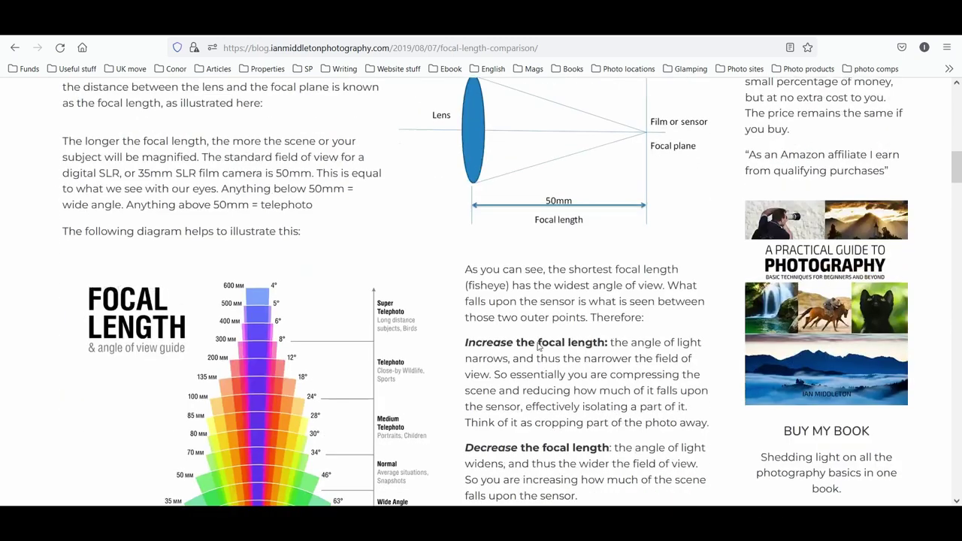
scroll(538, 346, "down", 3)
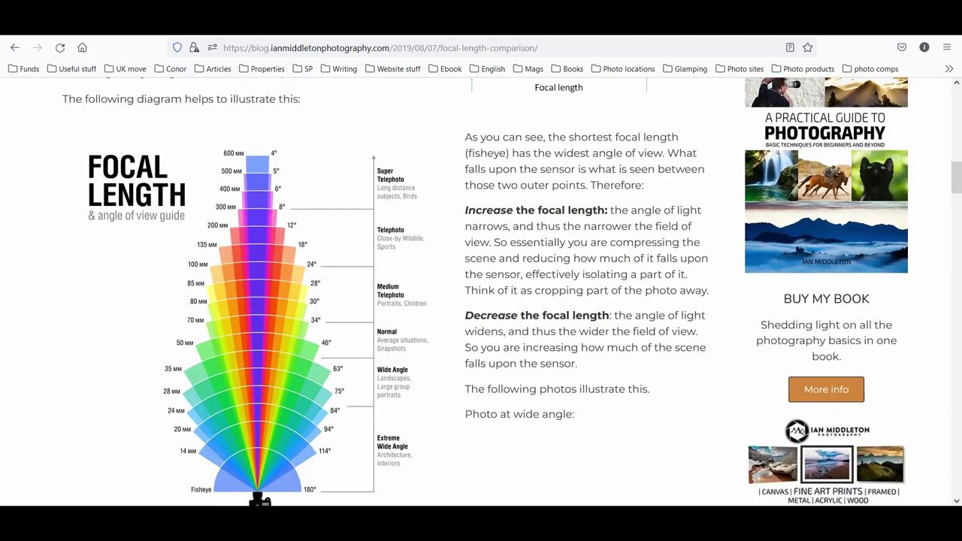
key("ctrl+shift+Tab")
key("ctrl+Tab")
key("ctrl+shift+Tab")
left_click(936, 170)
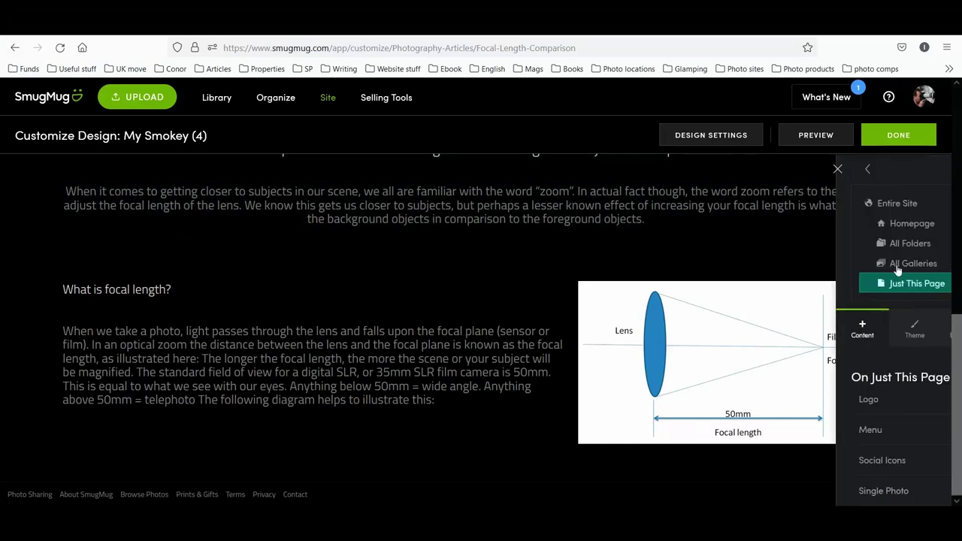
scroll(934, 386, "down", 3)
left_click_drag(948, 391, 951, 447)
left_click(921, 406)
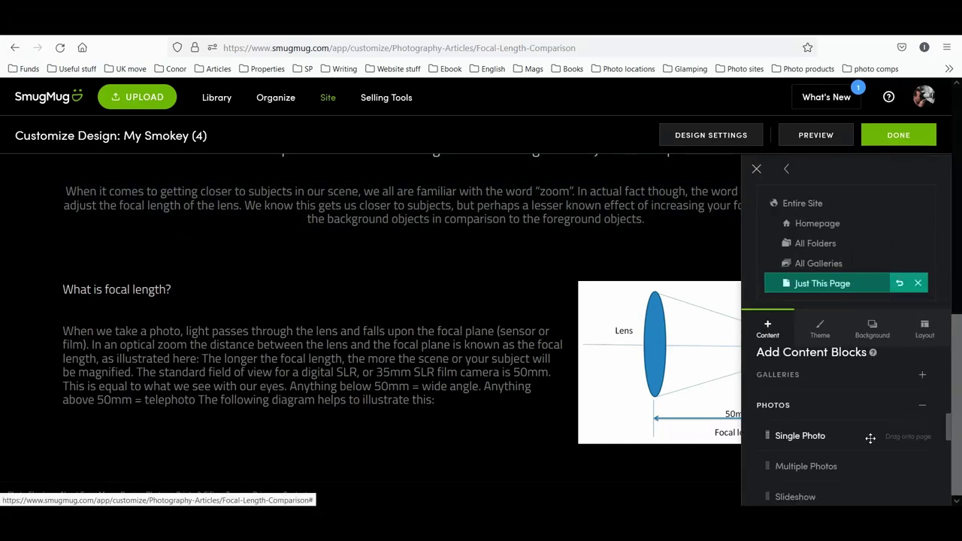
left_click_drag(792, 440, 308, 411)
left_click(98, 226)
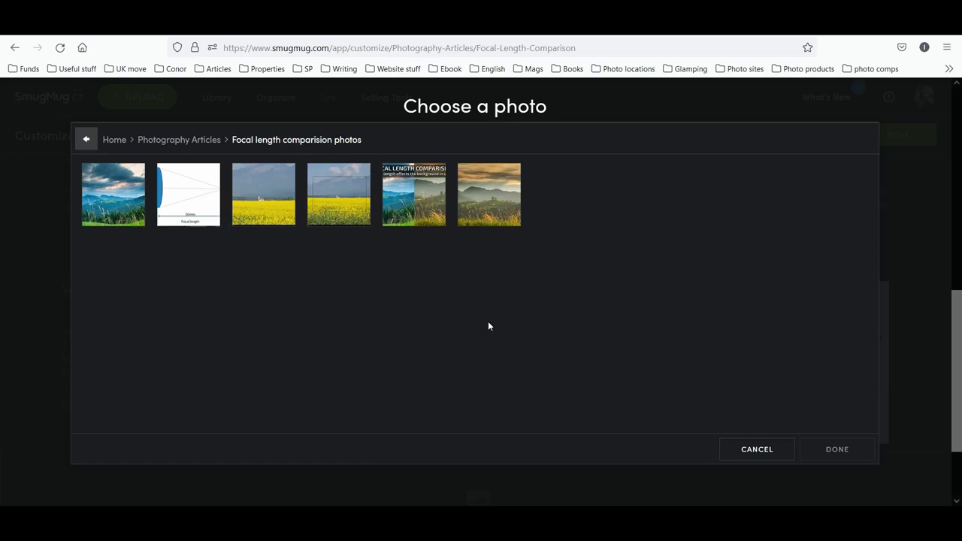
left_click(743, 456)
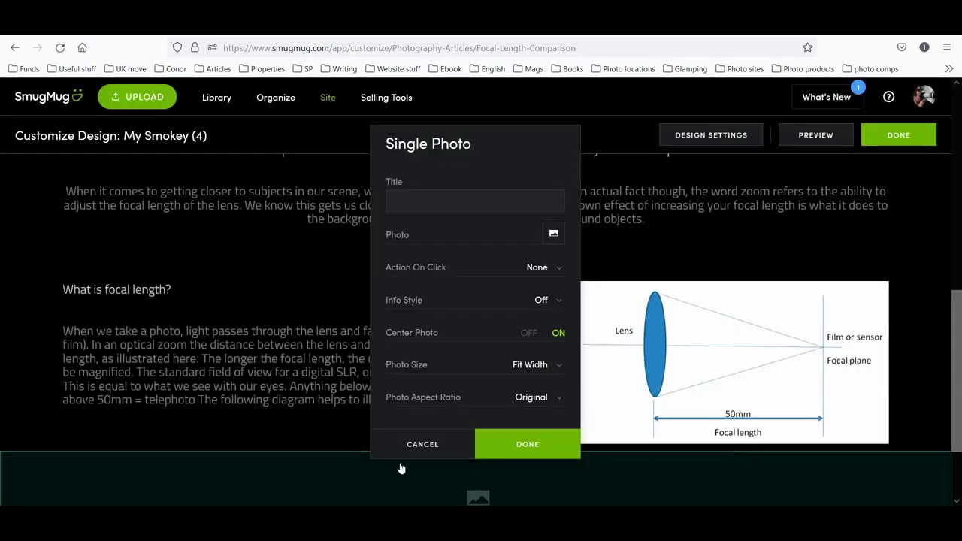
left_click(424, 447)
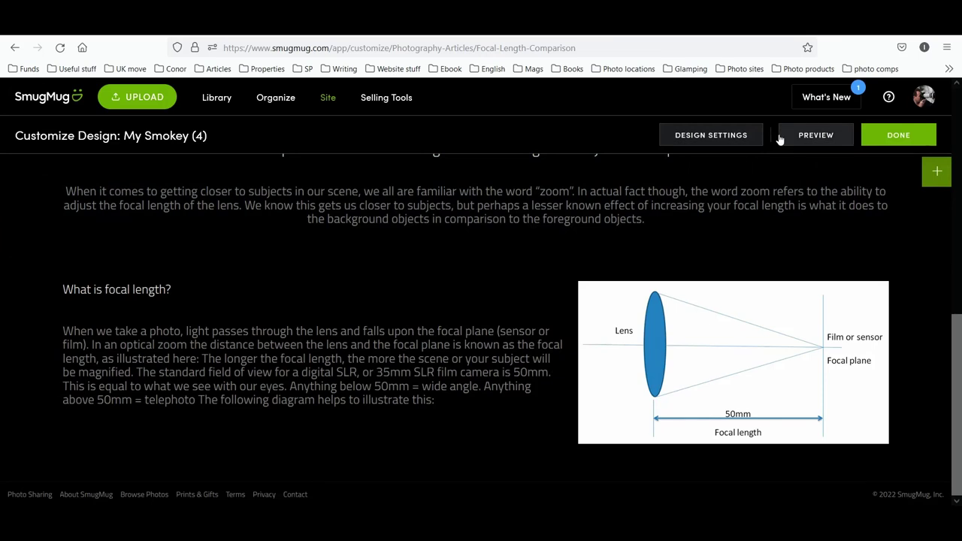
Save the page design for later and upload dreamstime_xxl_74691265 to the existing focal length comparison gallery in the Photography Articles folder
left_click(137, 101)
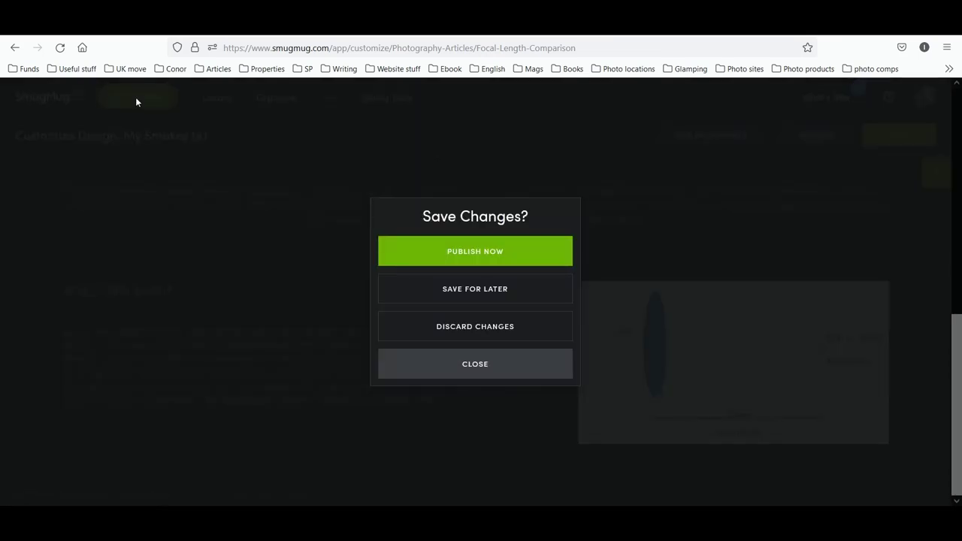
left_click(483, 297)
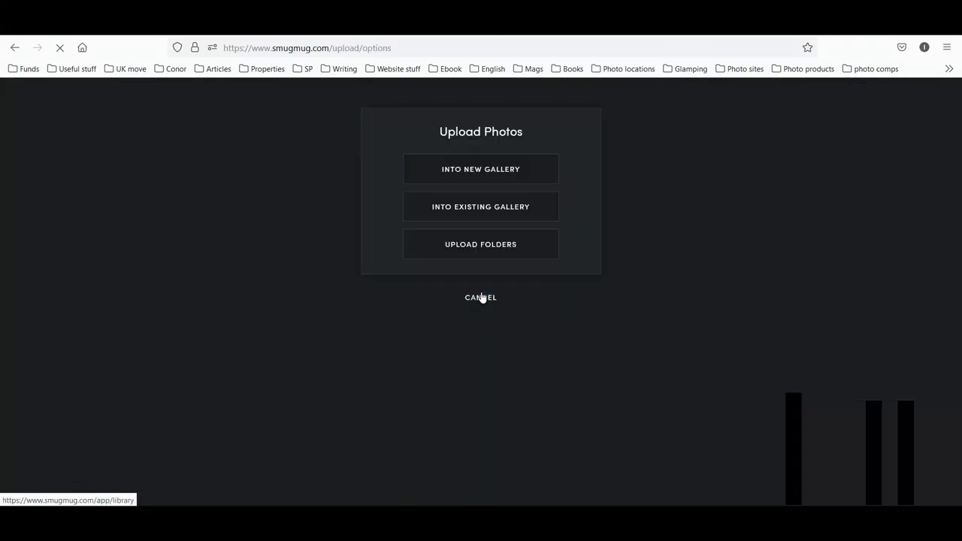
left_click(475, 211)
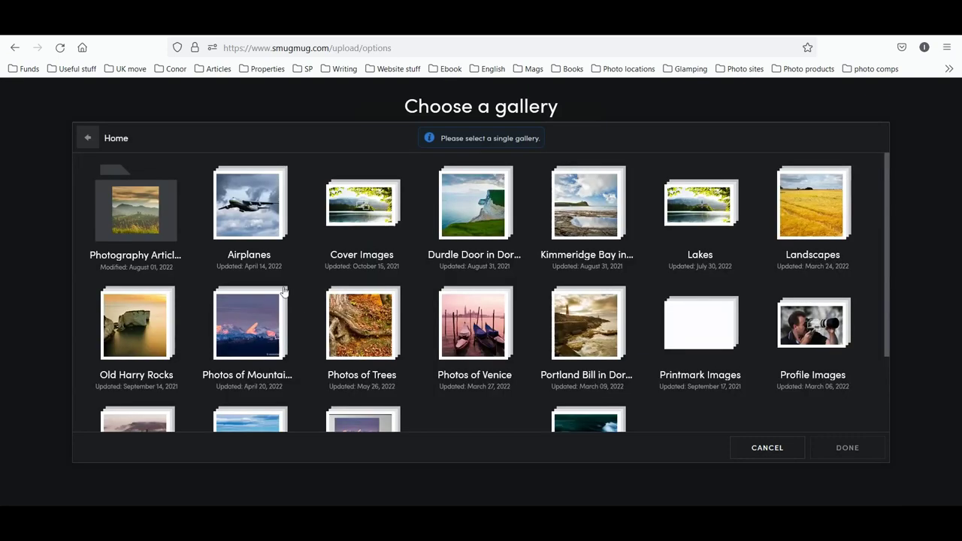
left_click(130, 230)
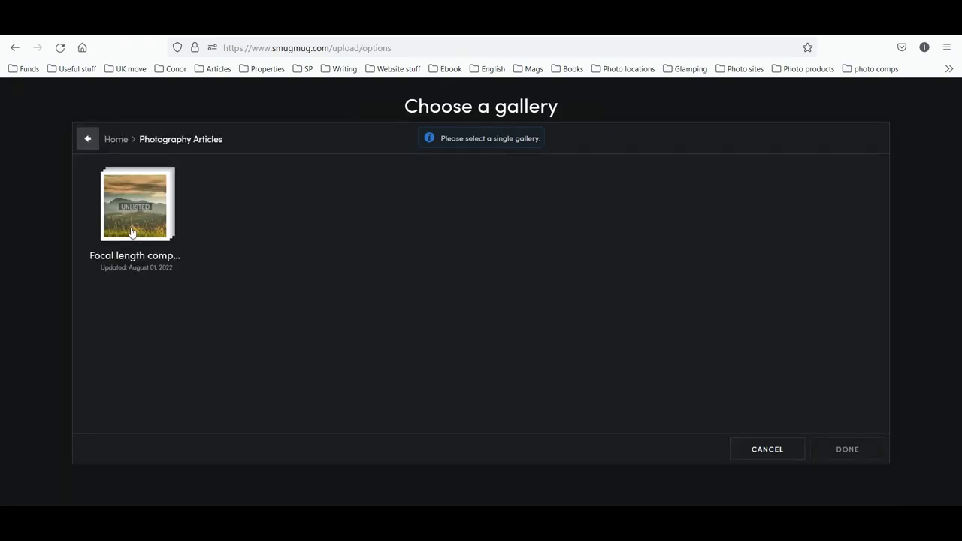
left_click(131, 230)
left_click(131, 230)
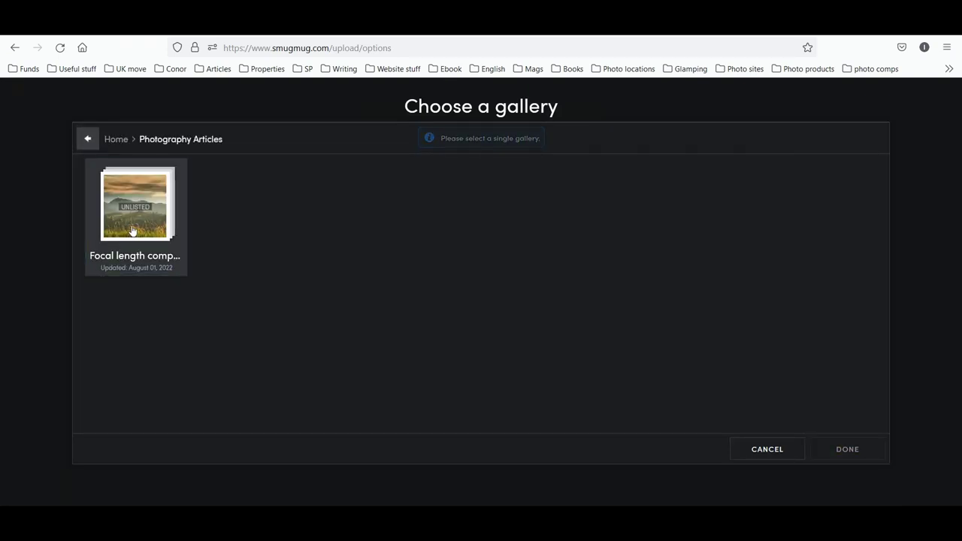
left_click(131, 230)
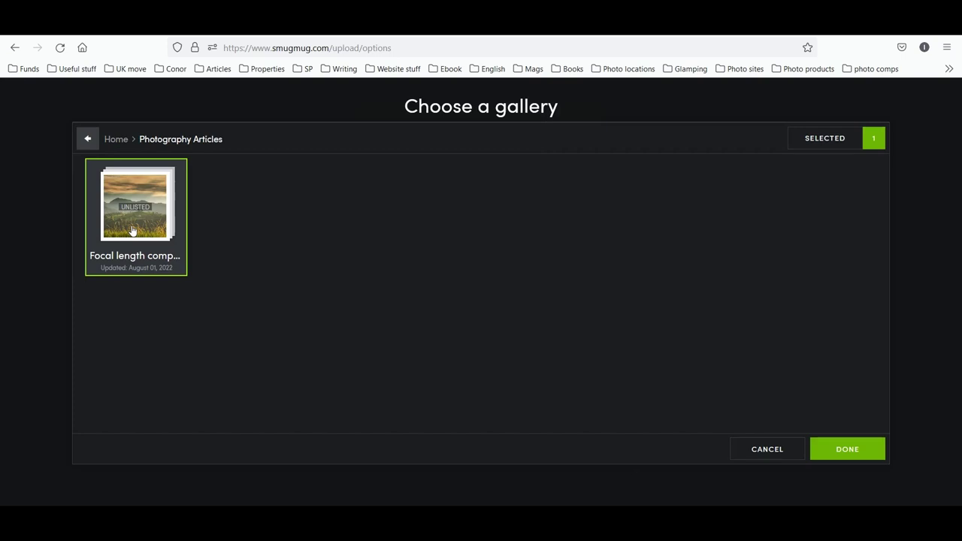
left_click(862, 454)
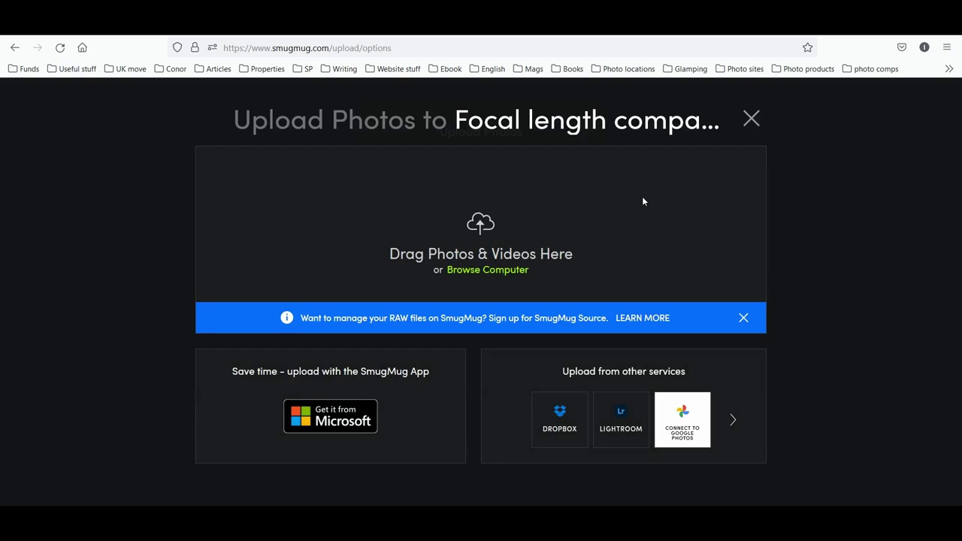
left_click(643, 201)
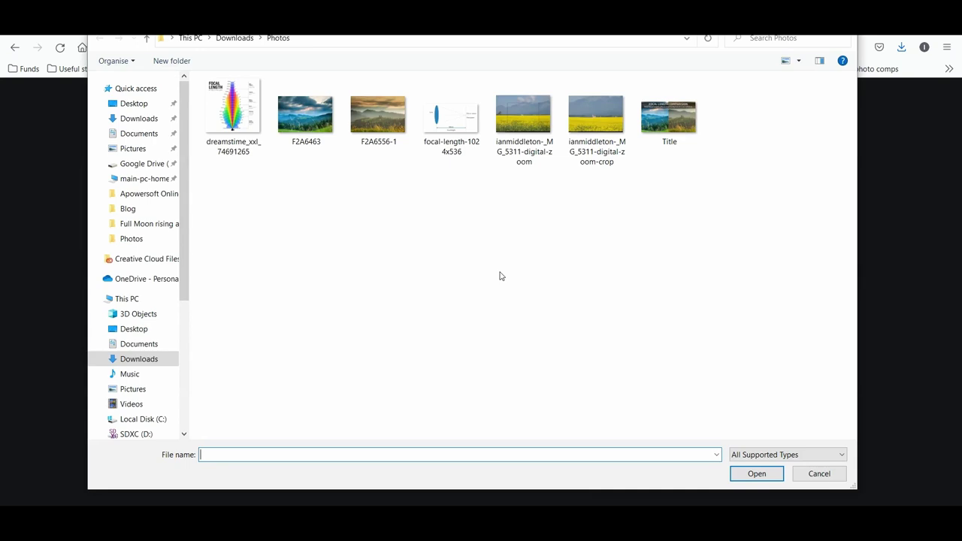
double_click(224, 113)
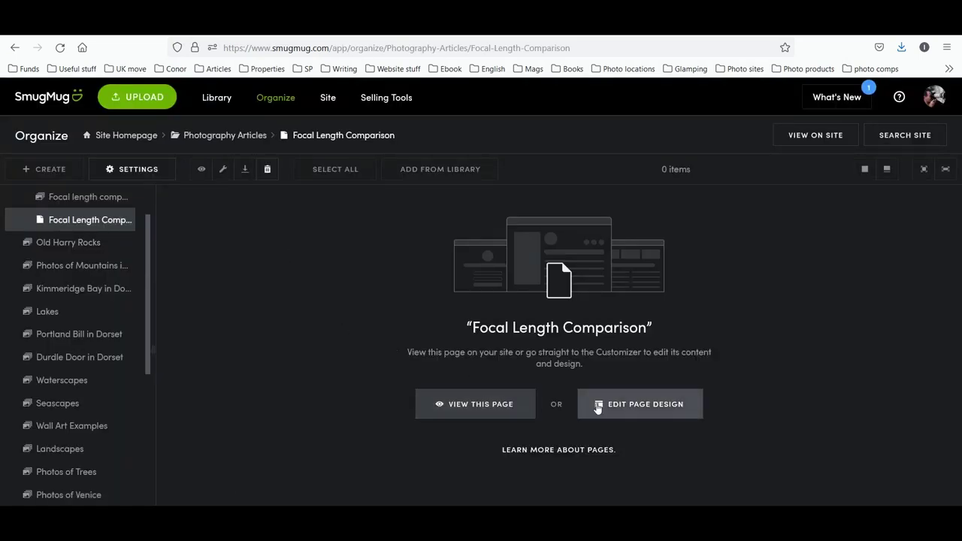
Reopen the Focal Length Comparison page design and add a Single Photo block below the "What is focal length?" section
left_click(660, 400)
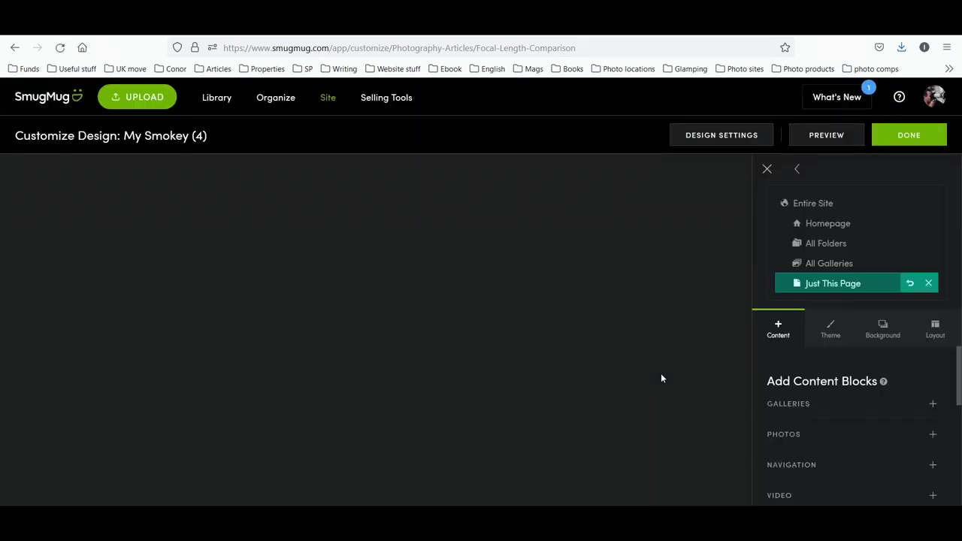
scroll(569, 367, "down", 8)
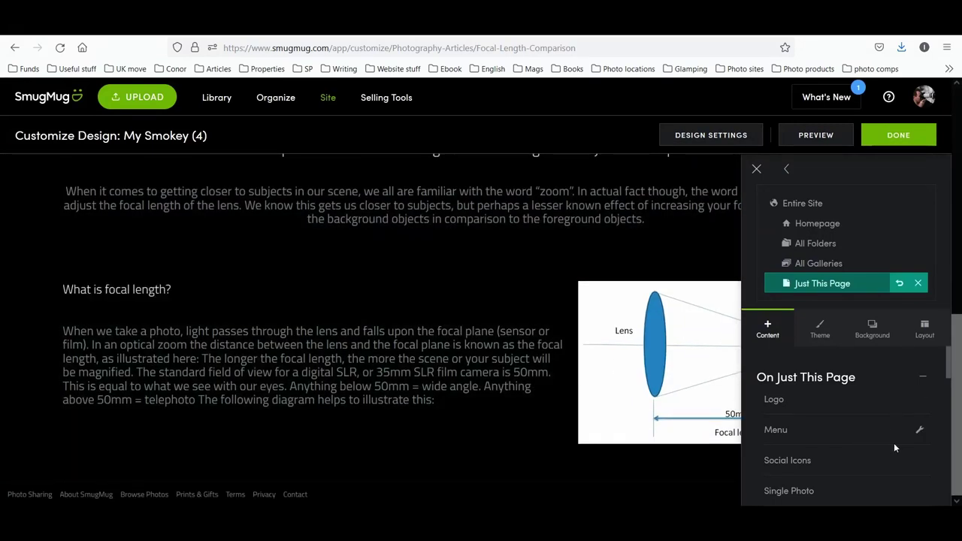
left_click_drag(950, 371, 950, 452)
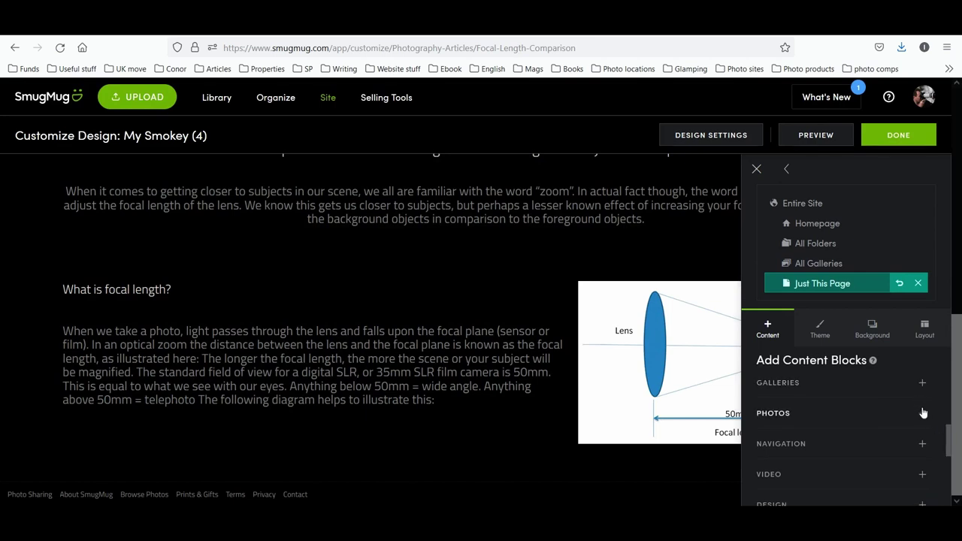
left_click(923, 415)
left_click_drag(786, 442, 317, 402)
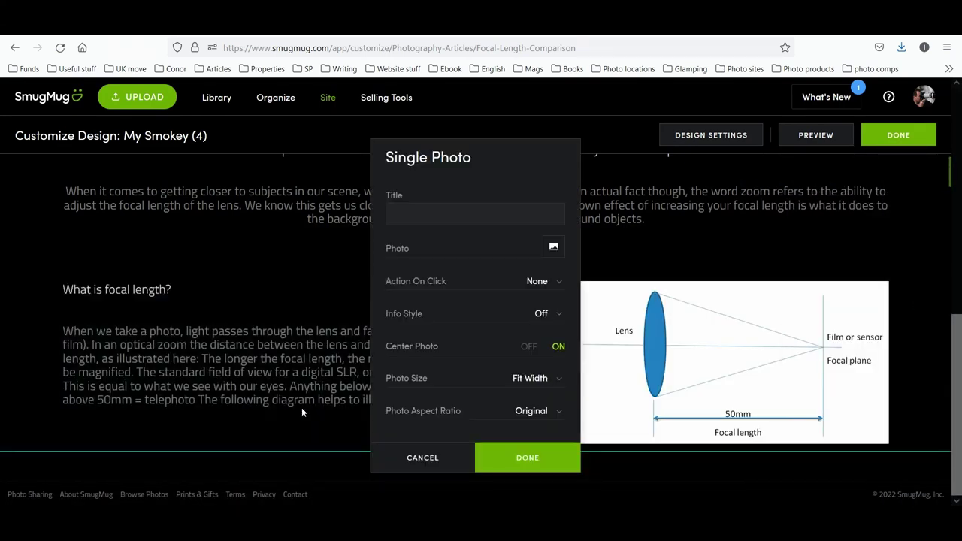
Assign the focal length chart from the "Focal length comparision photos" gallery to the new photo block
left_click(554, 248)
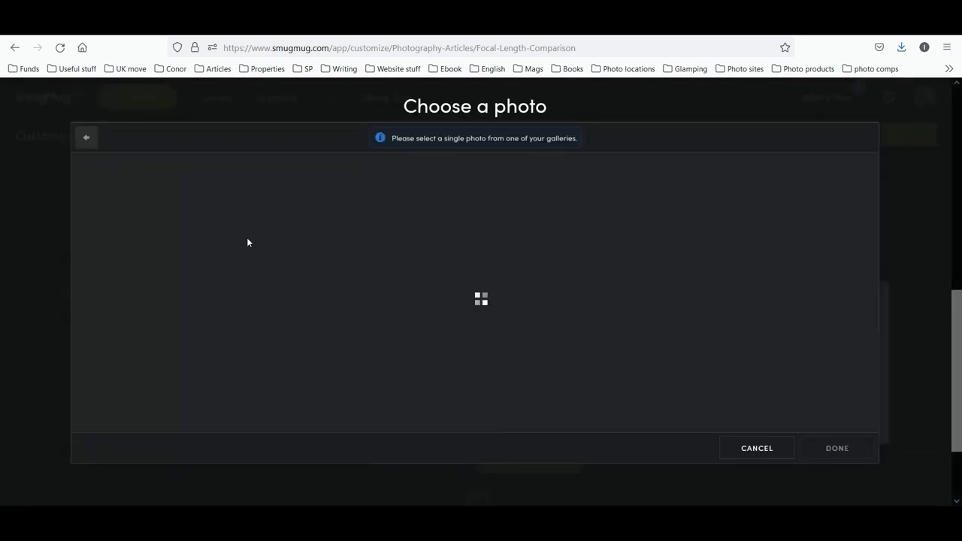
left_click(147, 233)
left_click(145, 232)
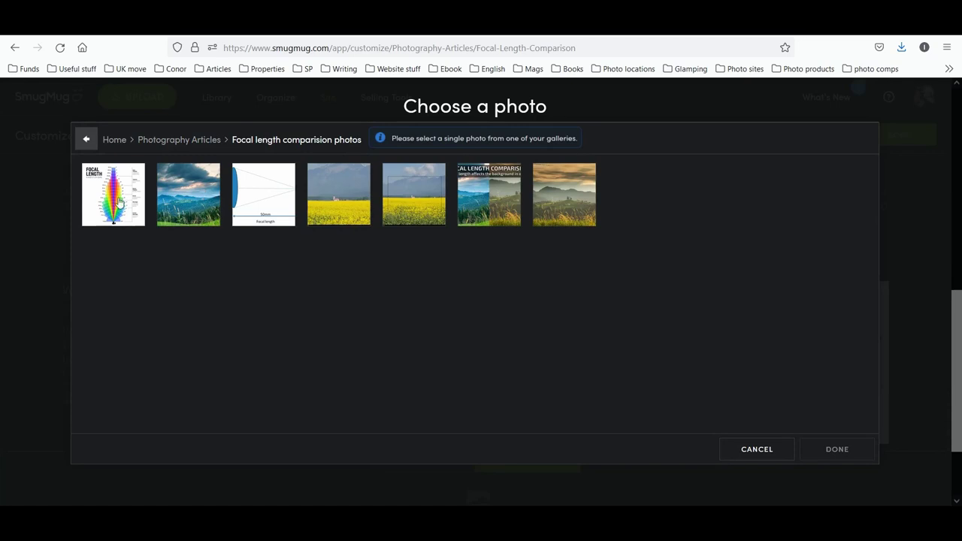
left_click(119, 203)
left_click(835, 448)
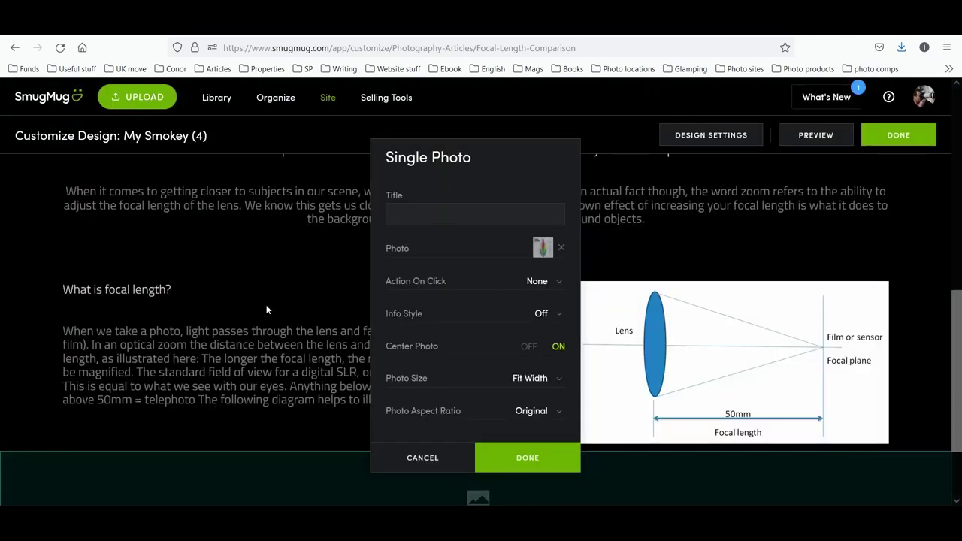
Set the chart photo's Action On Click to Open Lightbox and save the photo block
left_click(553, 287)
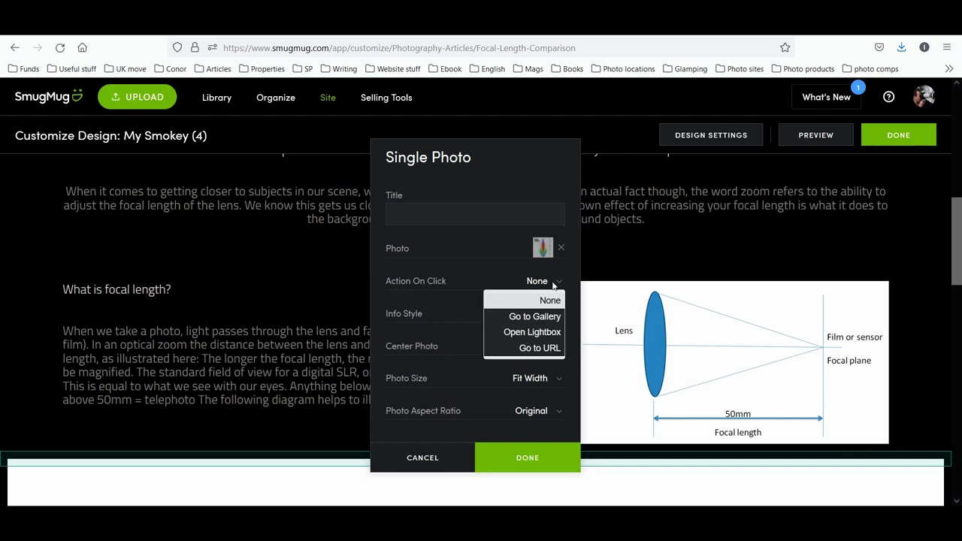
left_click(542, 333)
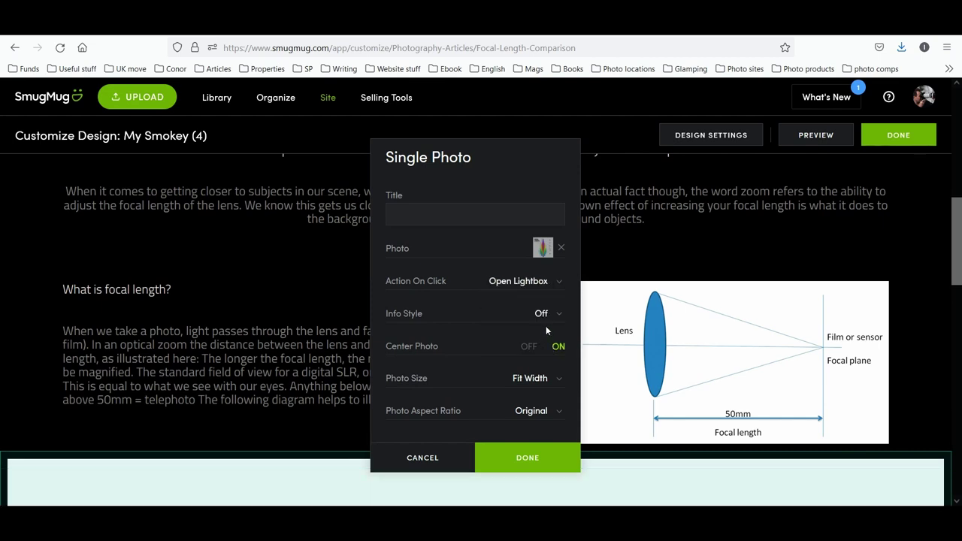
scroll(542, 339, "down", 2)
scroll(543, 383, "down", 2)
scroll(542, 383, "down", 3)
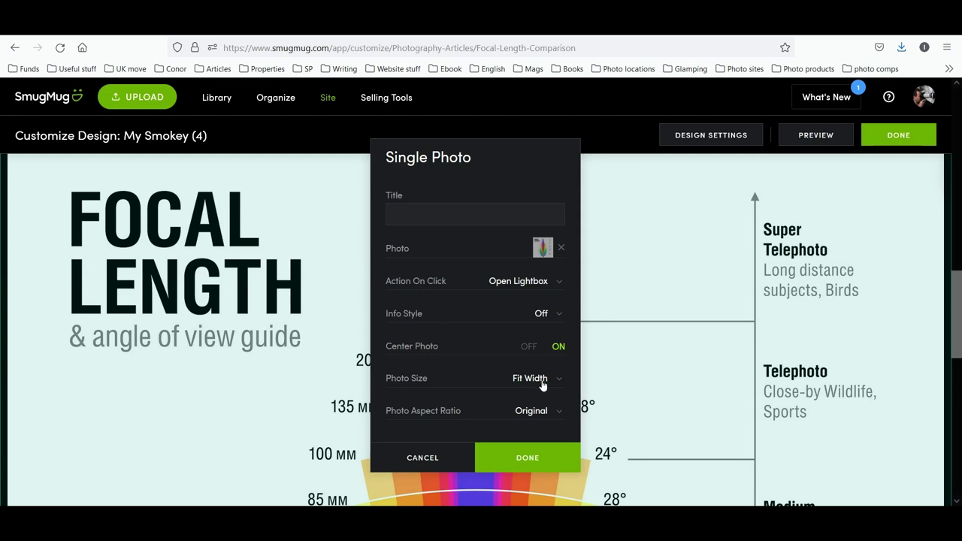
left_click(541, 459)
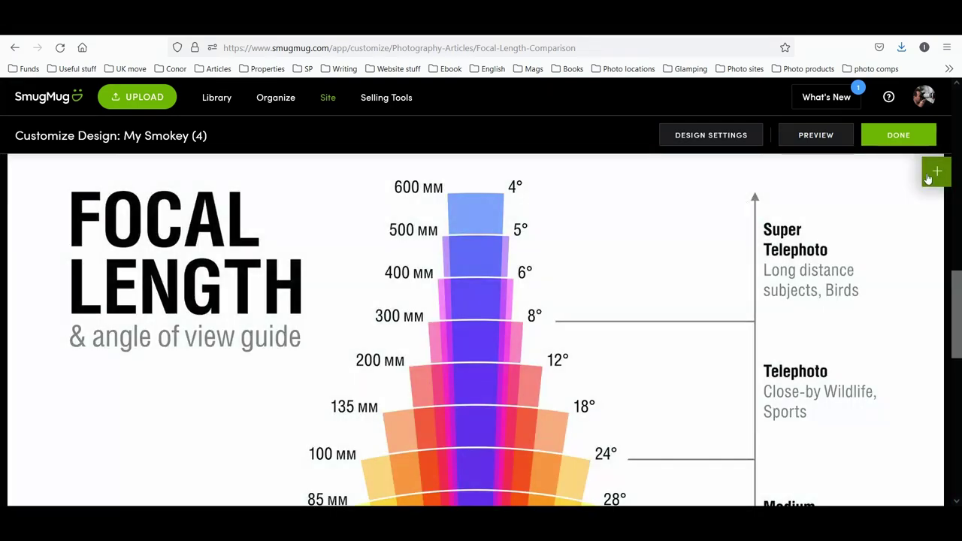
Add a Text block beside the focal length chart, on its right
left_click(935, 172)
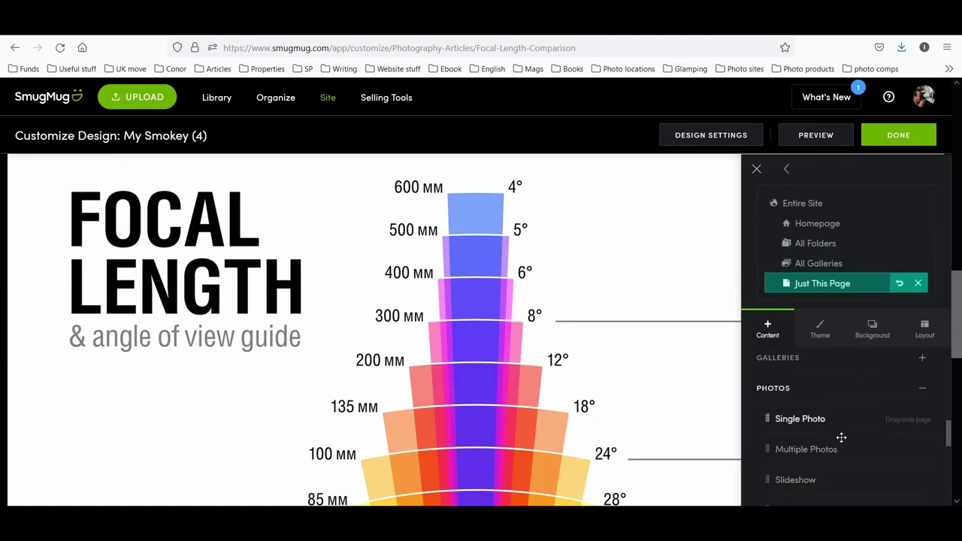
scroll(841, 437, "down", 2)
scroll(841, 438, "down", 2)
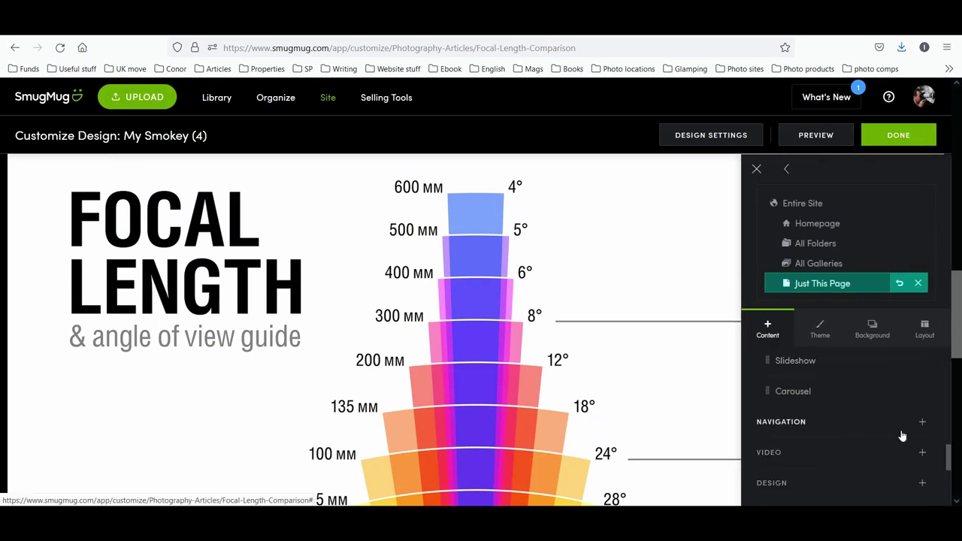
scroll(872, 435, "down", 2)
left_click(923, 441)
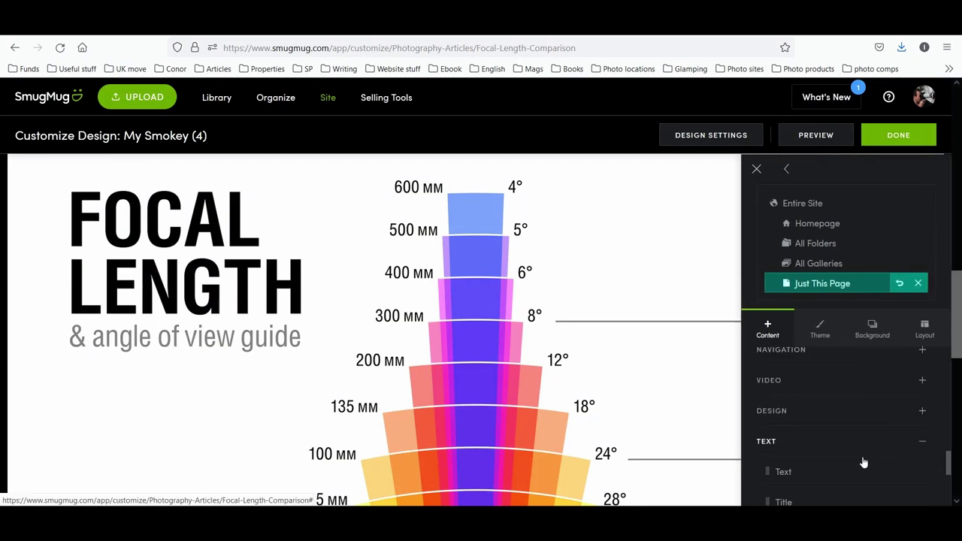
left_click_drag(855, 470, 518, 325)
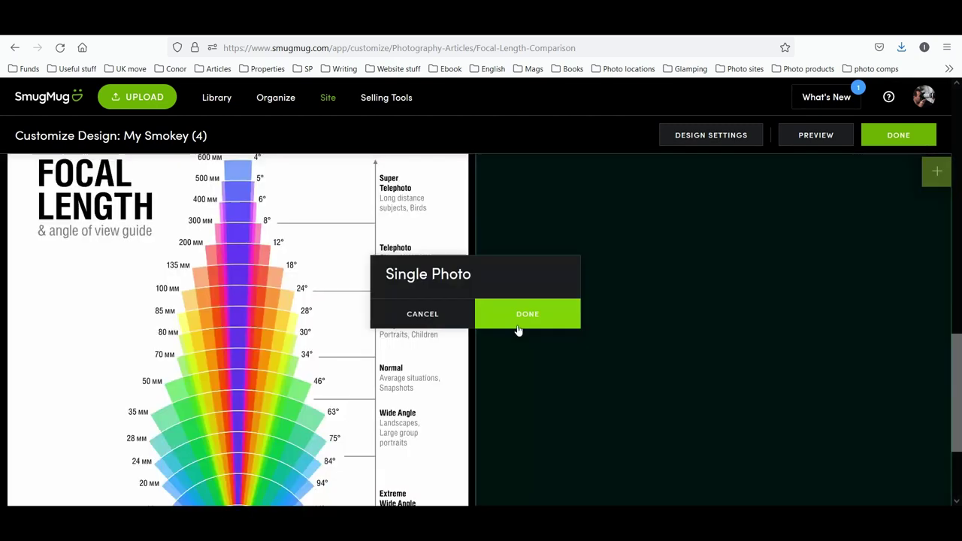
Copy the original blog text from "As you can see, the shortest focal length" through "Photo at wide angle:"
left_click(208, 36)
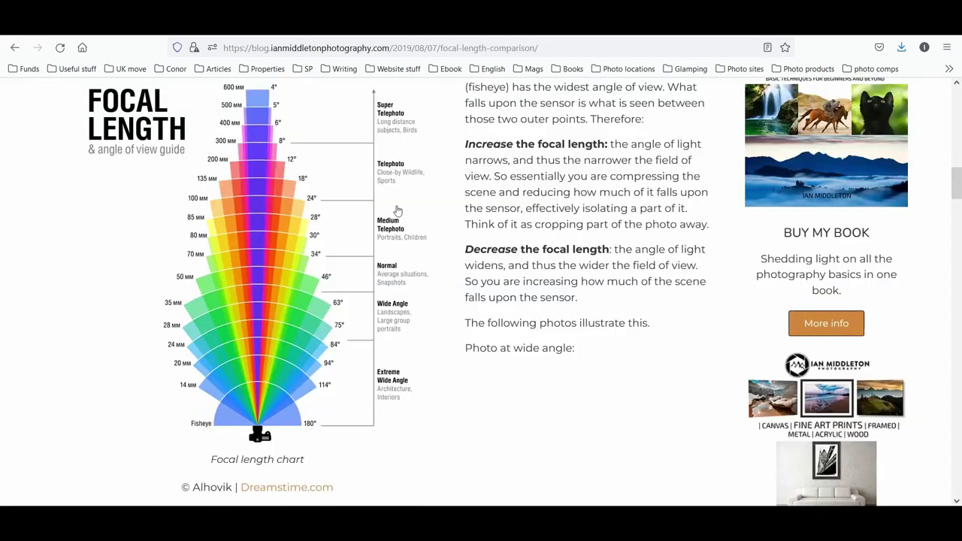
left_click_drag(580, 353, 466, 209)
right_click(466, 210)
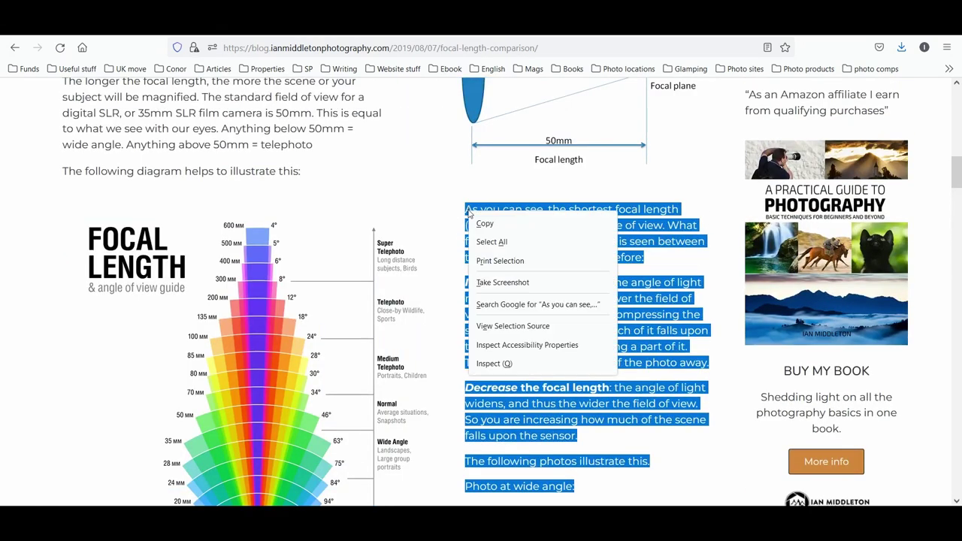
left_click(489, 218)
Paste the copied article text into the new text block, separate the "Increase" and "Decrease" paragraphs with blank lines, and save it
left_click(421, 30)
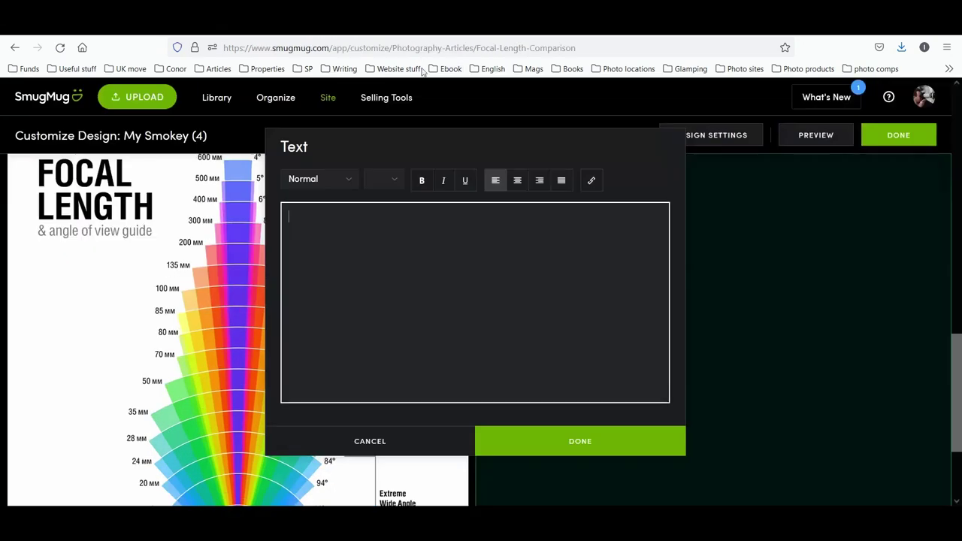
right_click(389, 248)
left_click(447, 339)
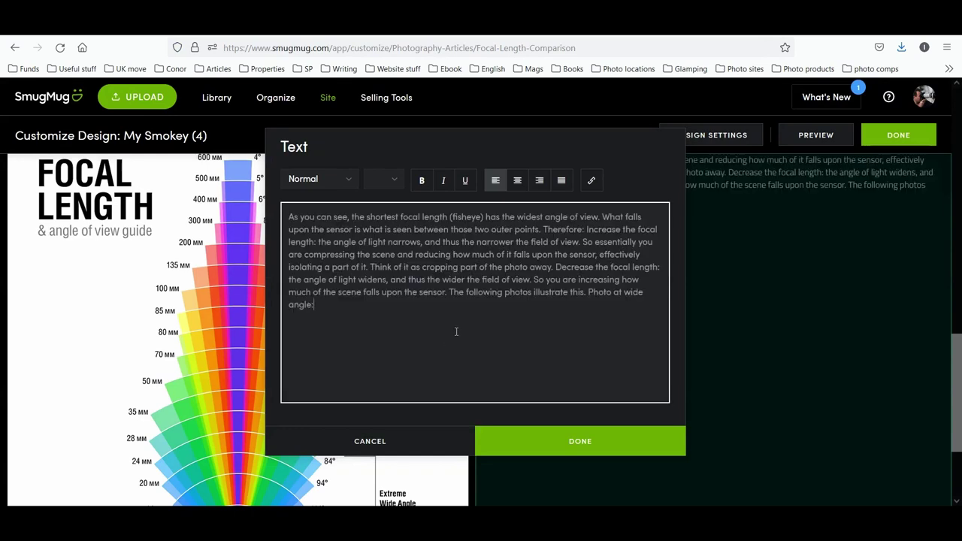
left_click(580, 441)
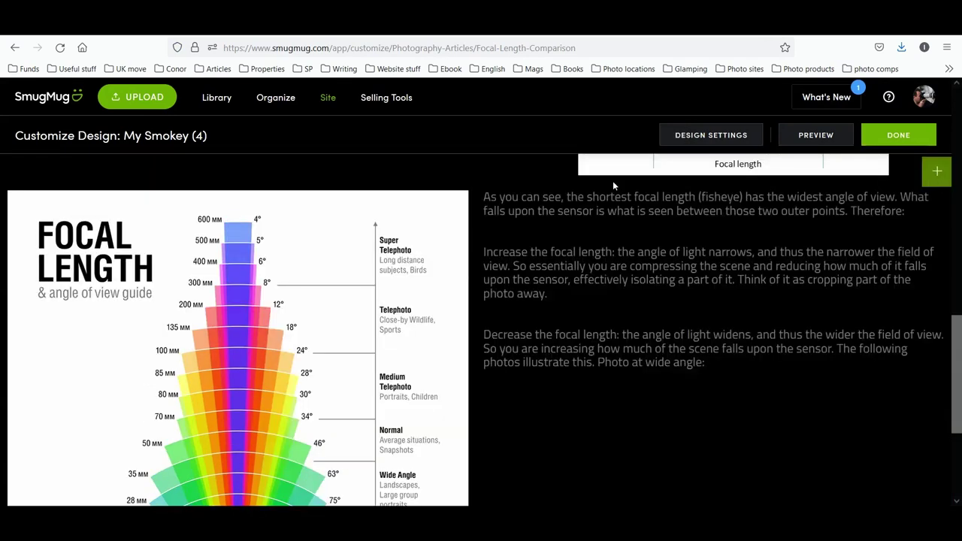
Set the side margins to 100 px in the layout settings for just this page
left_click(35, 202)
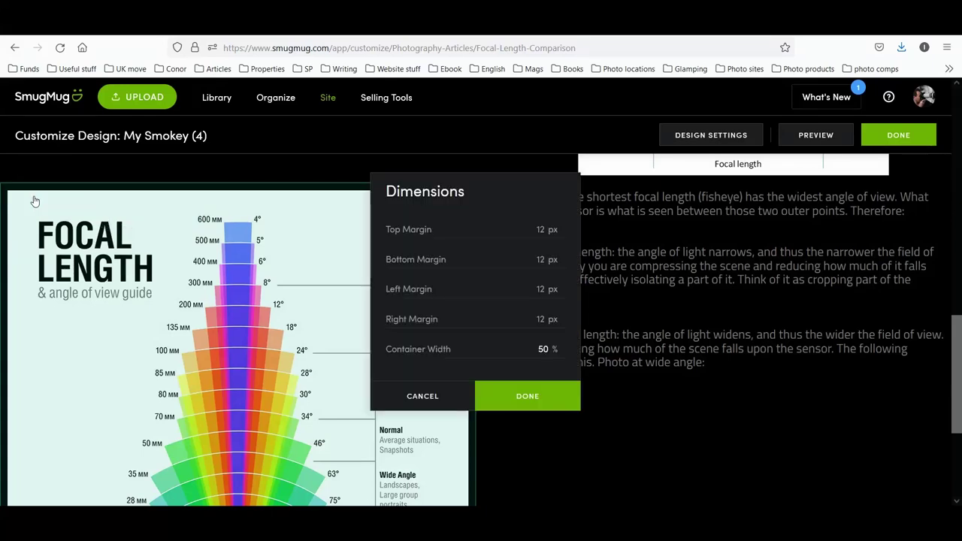
left_click(408, 396)
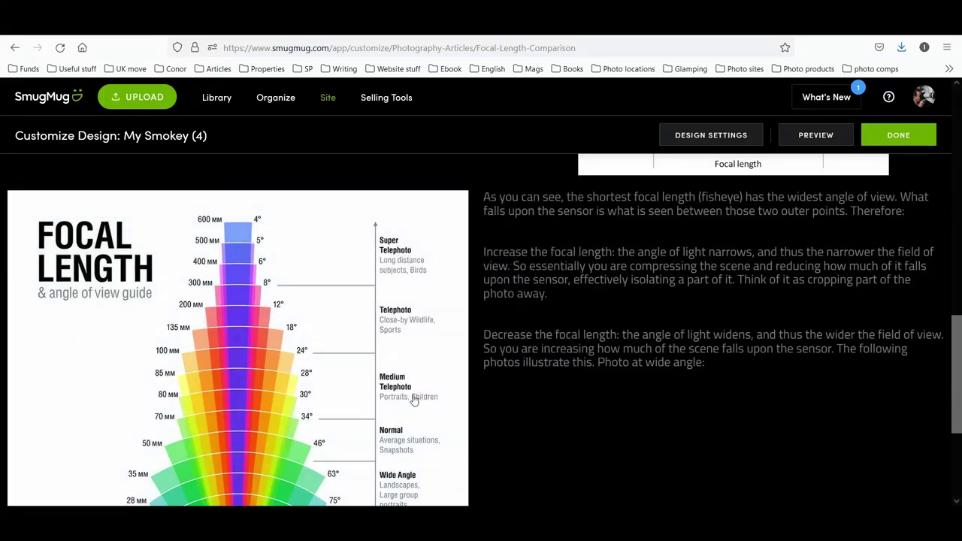
left_click(937, 172)
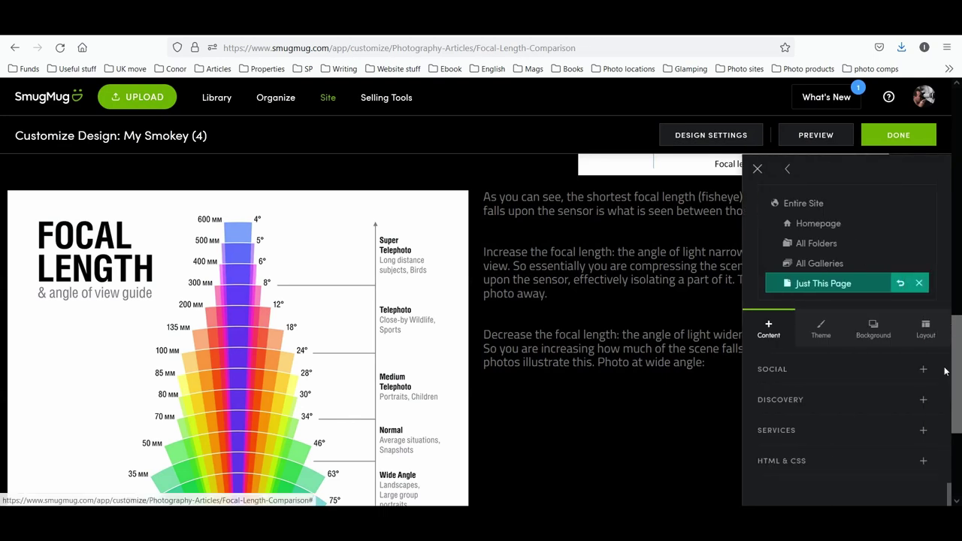
left_click(925, 331)
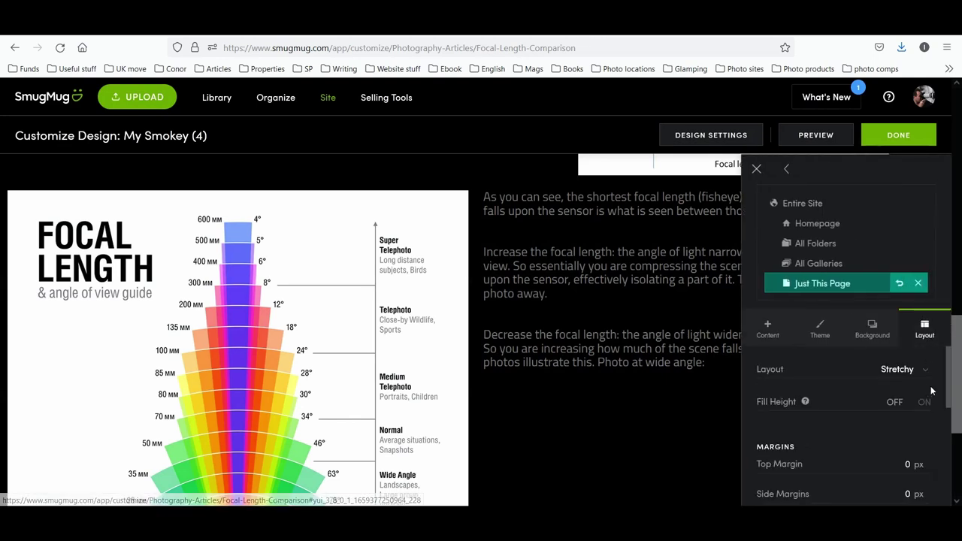
scroll(913, 429, "down", 3)
scroll(847, 446, "up", 2)
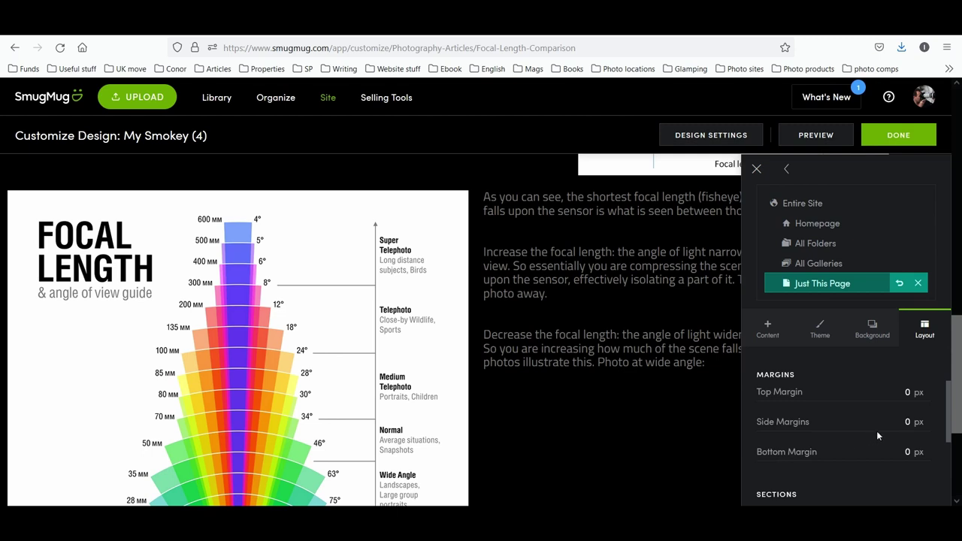
type("100")
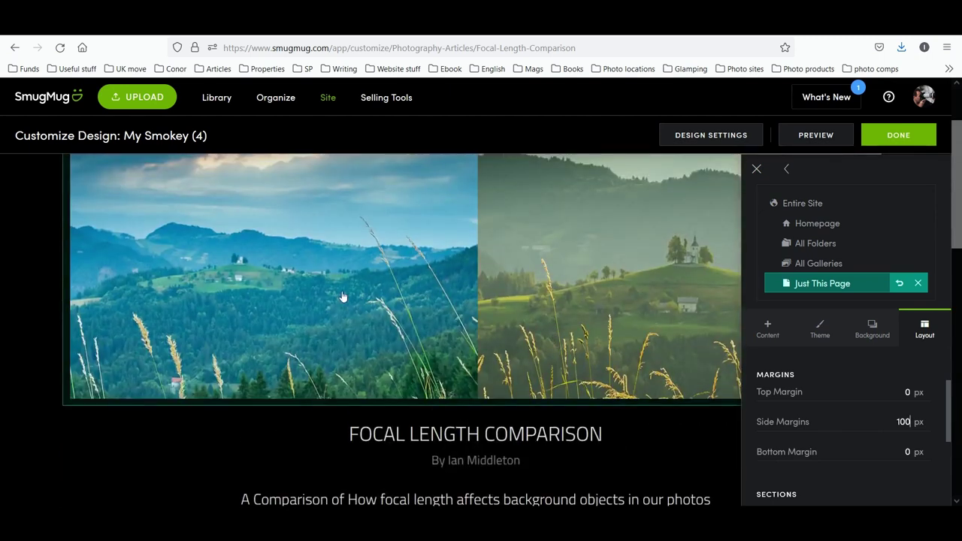
Clear the side margins value in the layout settings for just this page
key("BackSpace")
key("BackSpace")
key("BackSpace")
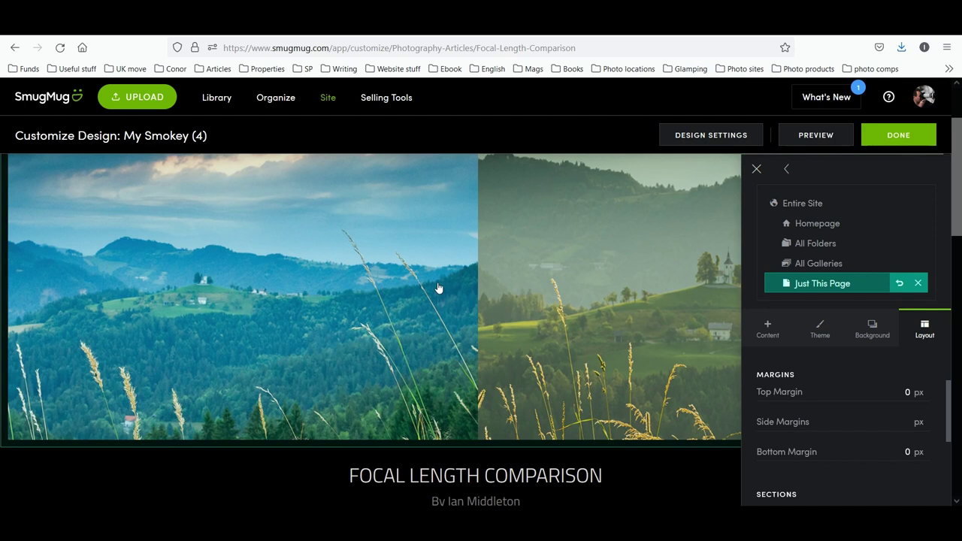
Set the left margin of the focal length chart block to 100 px and save its dimensions
scroll(438, 288, "down", 6)
scroll(439, 288, "down", 2)
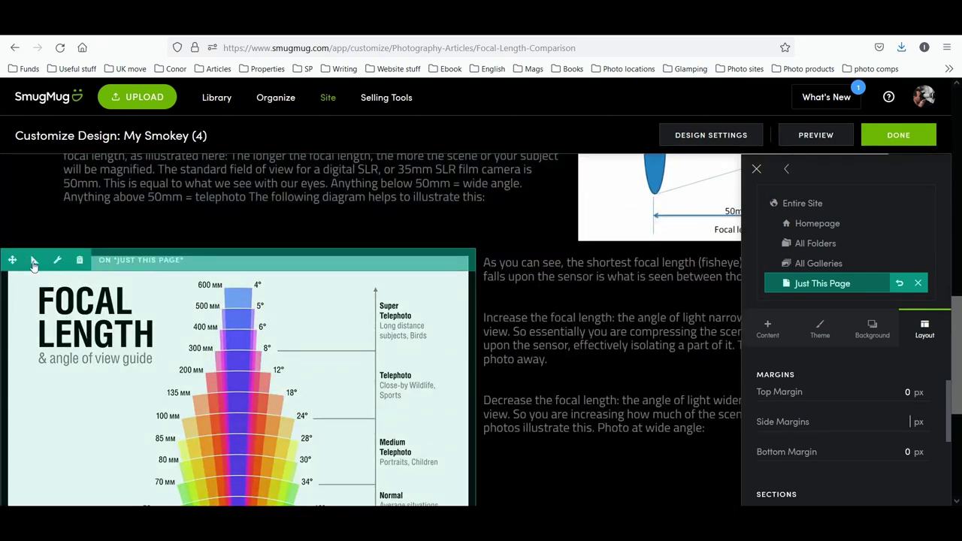
left_click(33, 262)
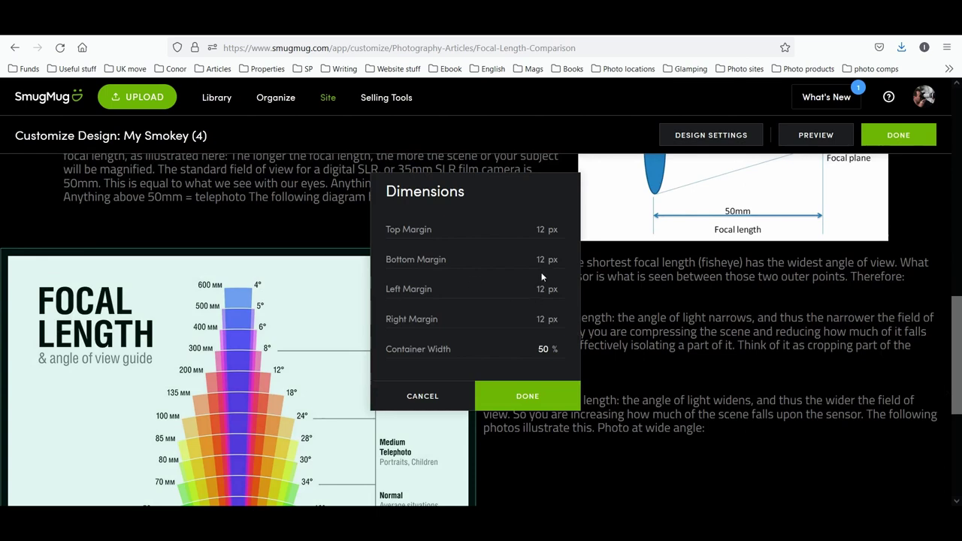
key("BackSpace")
key("BackSpace")
type("00")
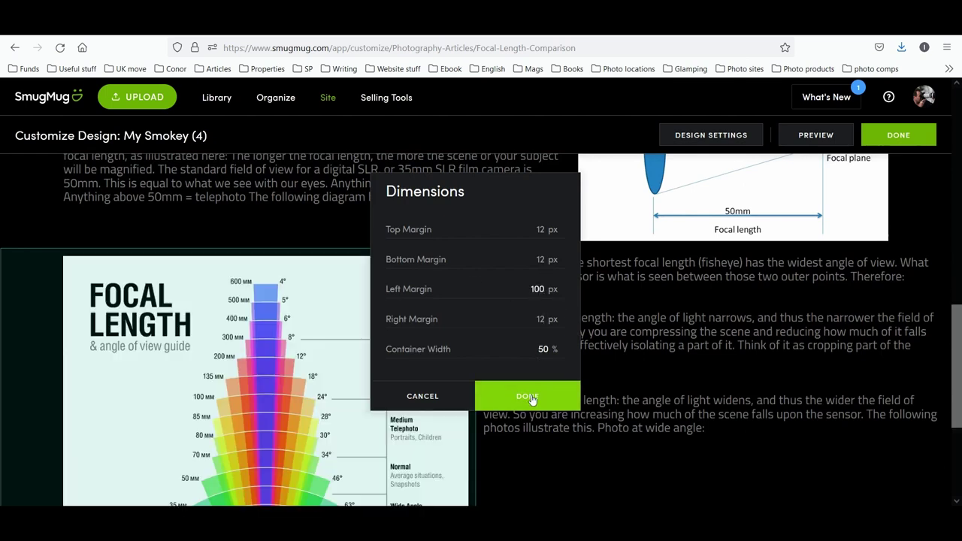
left_click(529, 396)
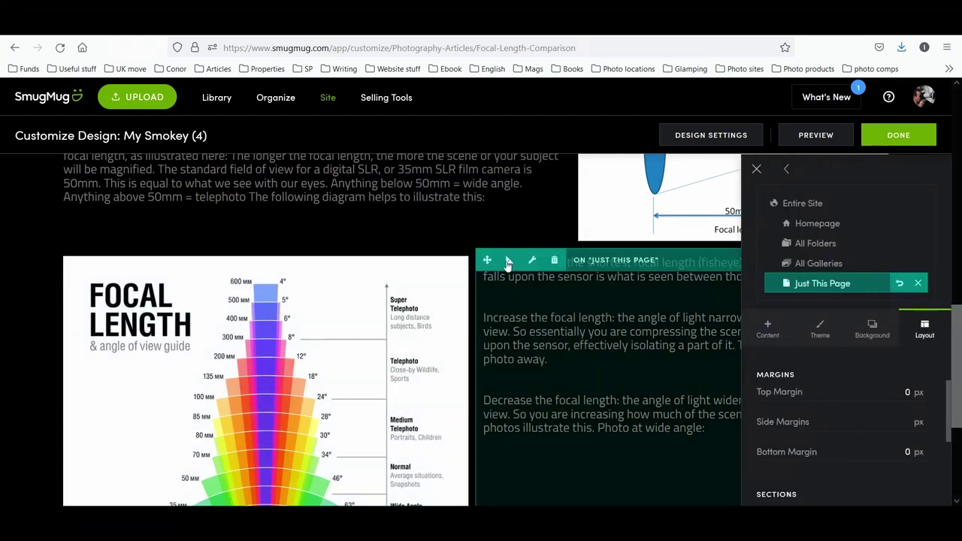
Set the right margin of the text block beside the chart to 100 px and close the customization panel
left_click(508, 261)
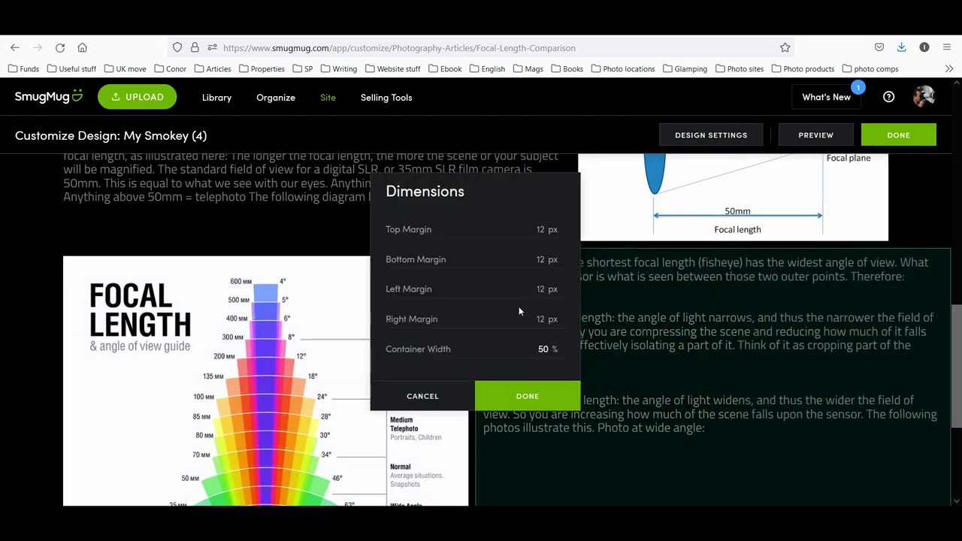
left_click(547, 321)
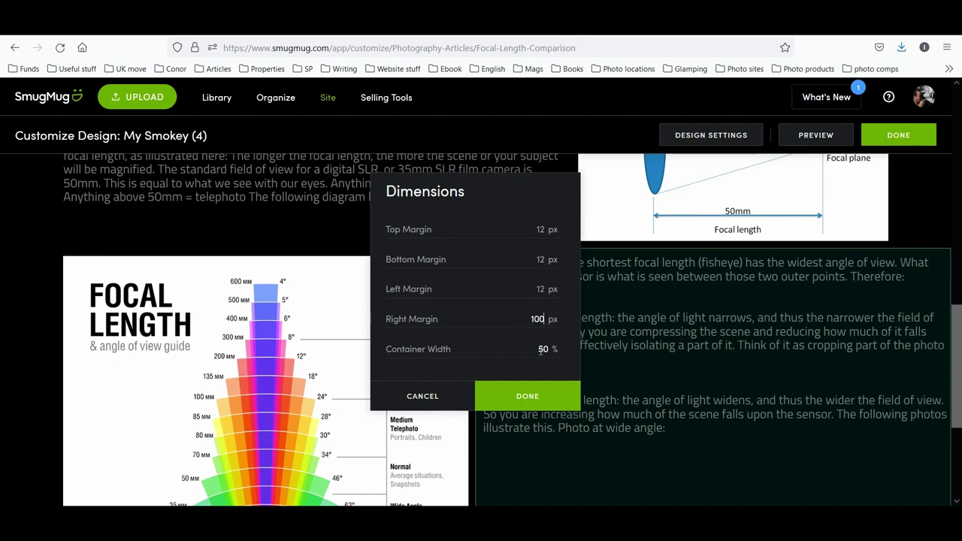
left_click(522, 400)
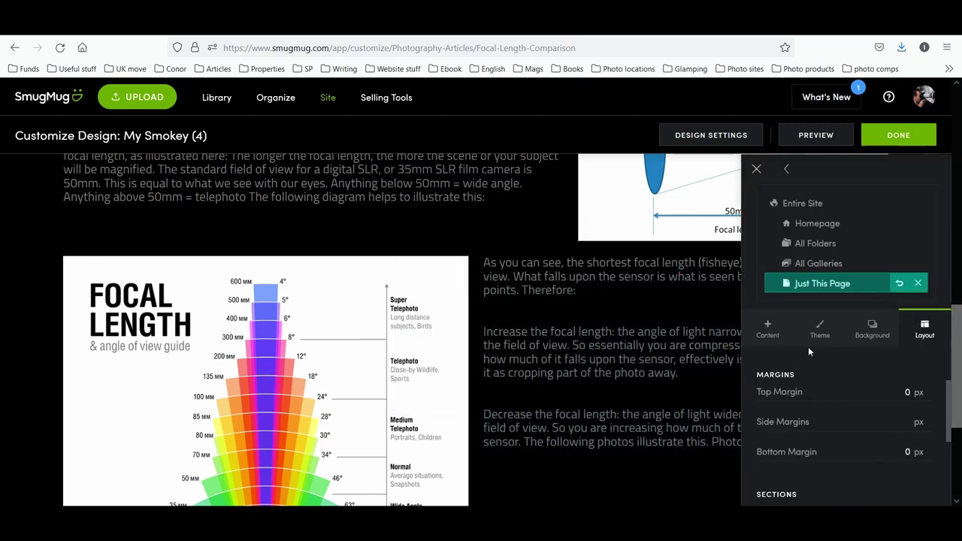
left_click(756, 170)
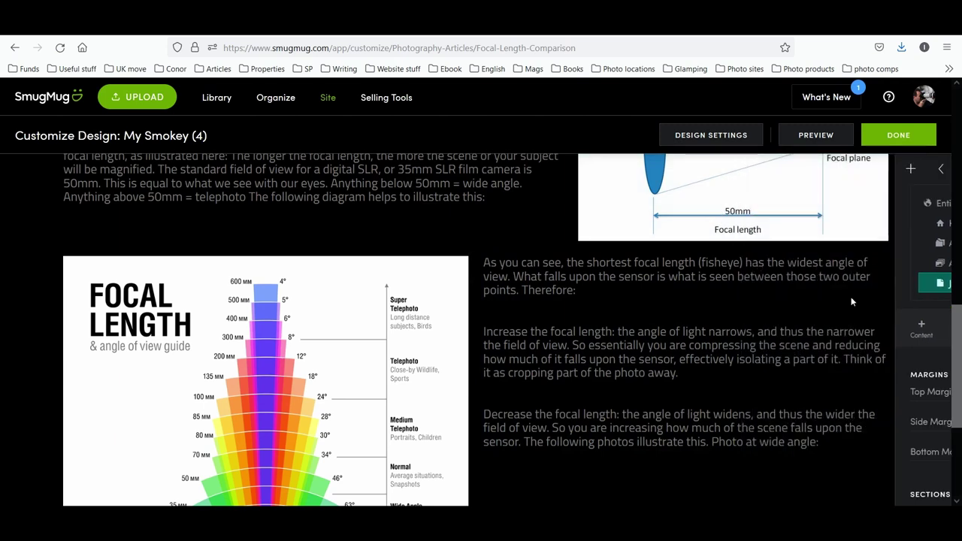
Try a 40% container width for the focal length chart block and set it back to 50%
scroll(890, 423, "down", 2)
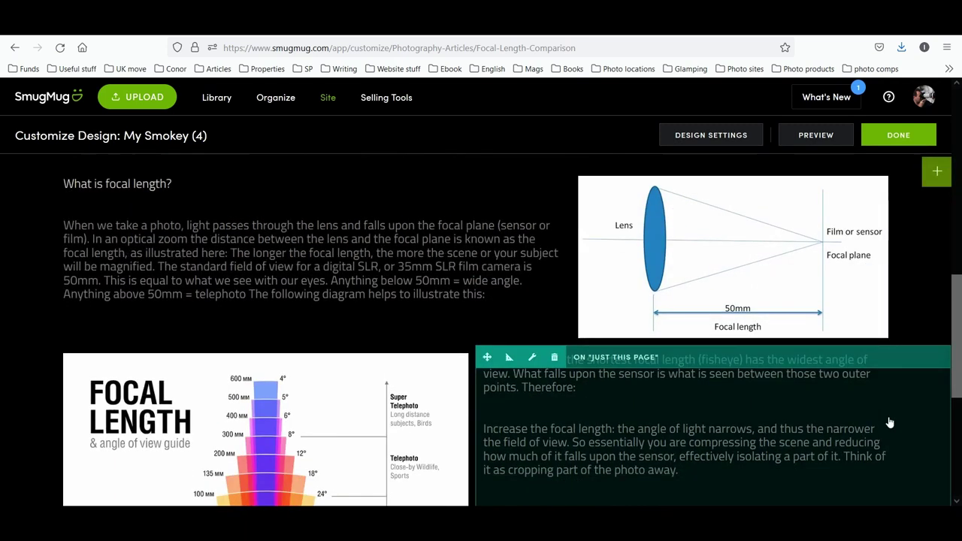
scroll(785, 453, "down", 2)
scroll(676, 386, "down", 1)
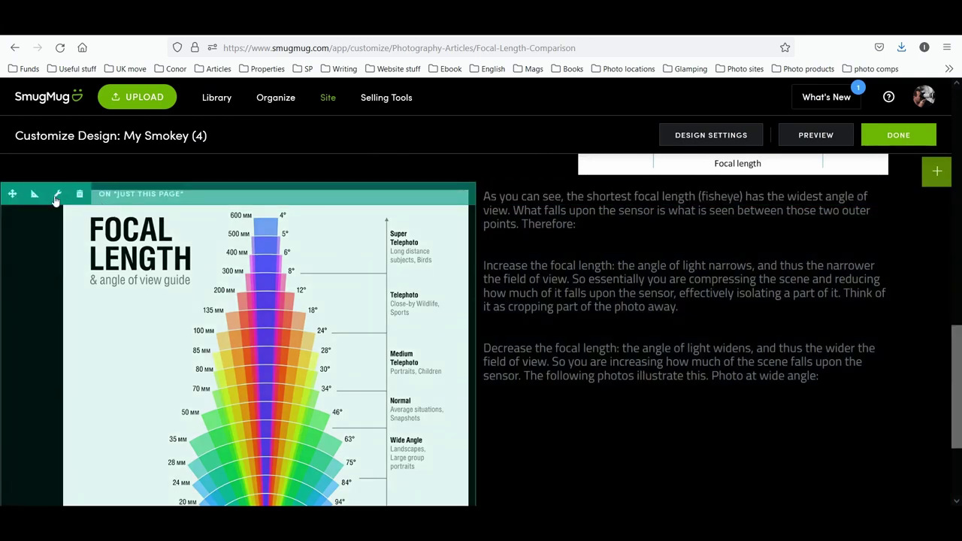
left_click(34, 196)
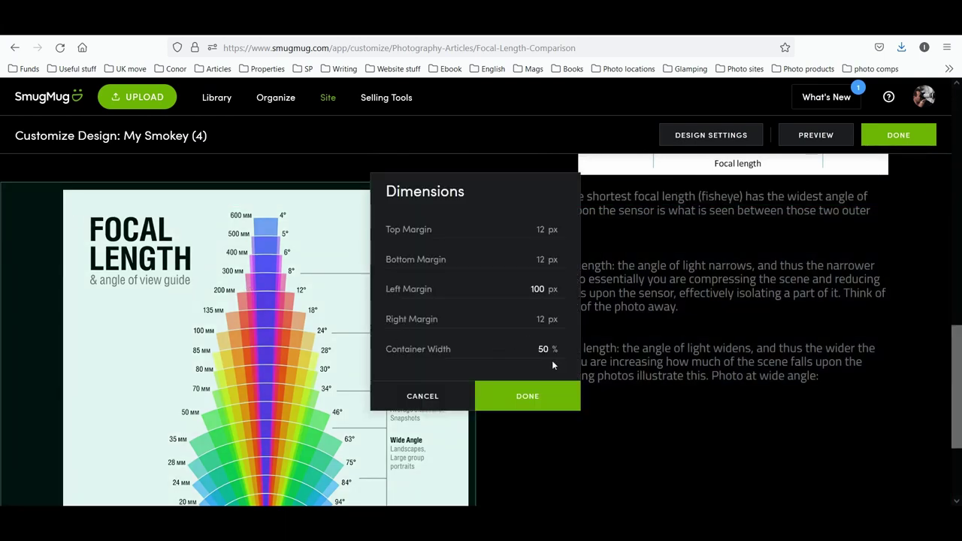
type("40")
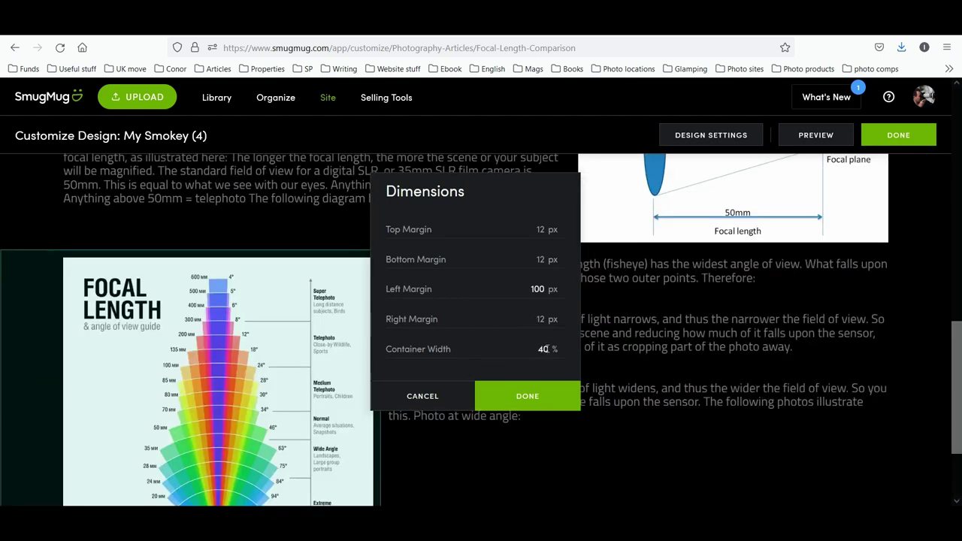
left_click_drag(544, 349, 517, 355)
type("50")
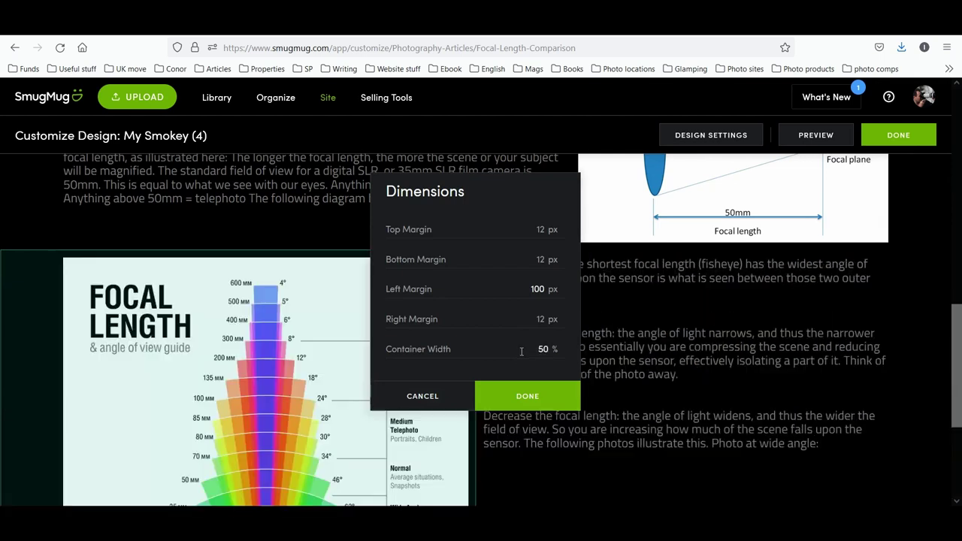
left_click(528, 396)
Insert blank space above "As you can see, the shortest focal length" in the text block beside the chart and save it
scroll(732, 390, "down", 2)
scroll(733, 393, "up", 2)
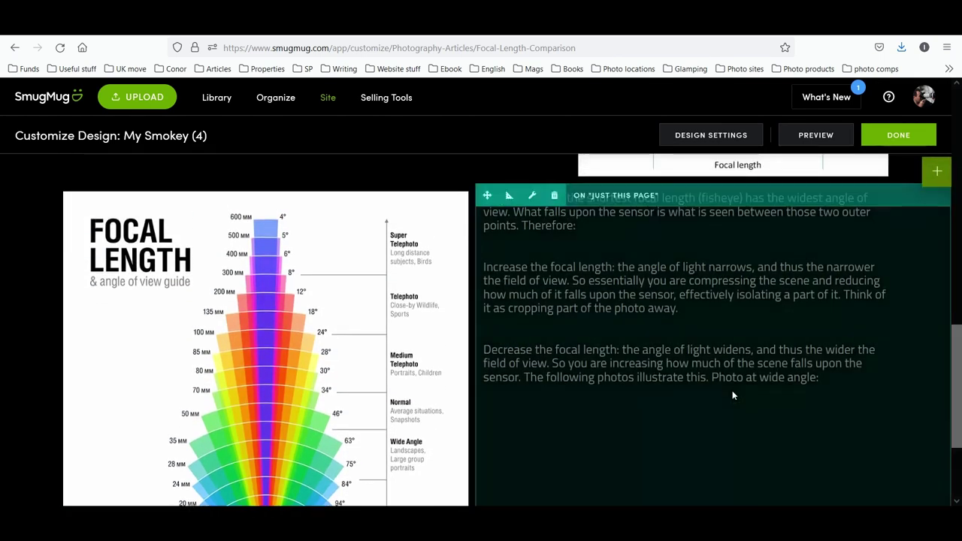
scroll(640, 380, "down", 3)
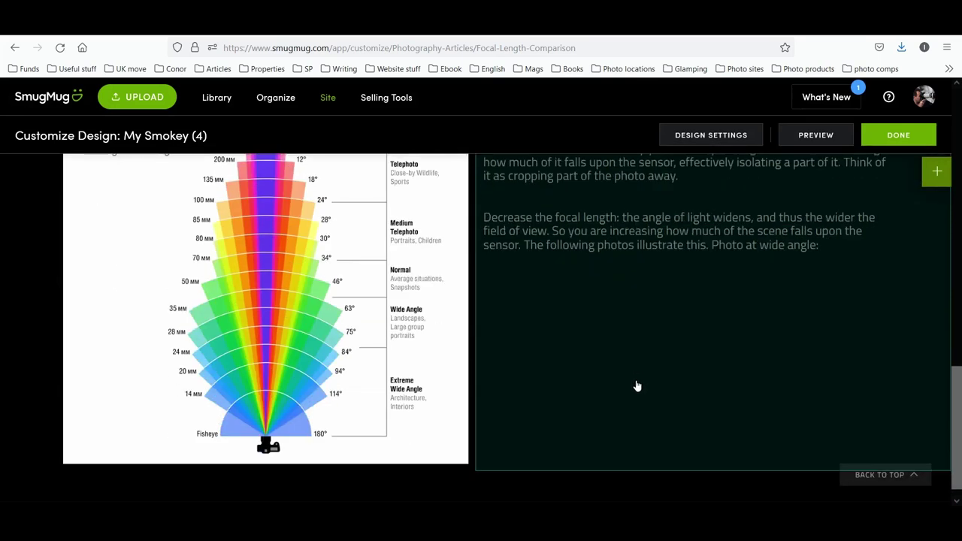
scroll(561, 346, "up", 3)
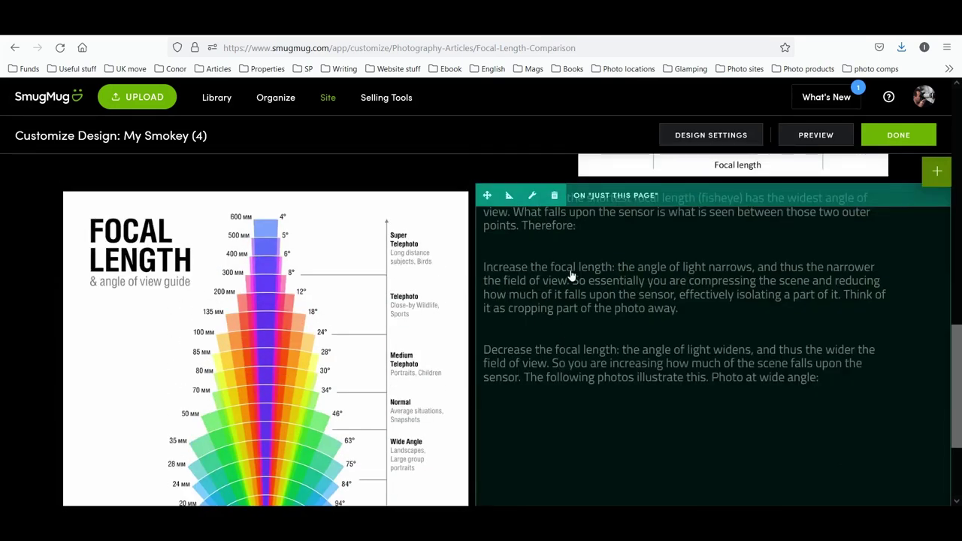
double_click(591, 235)
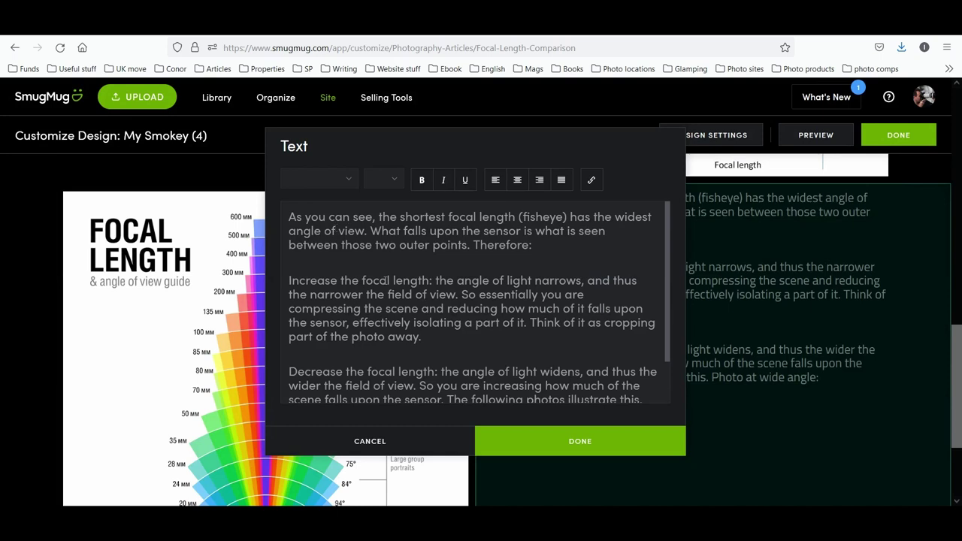
left_click(289, 223)
key("Return")
key("Return")
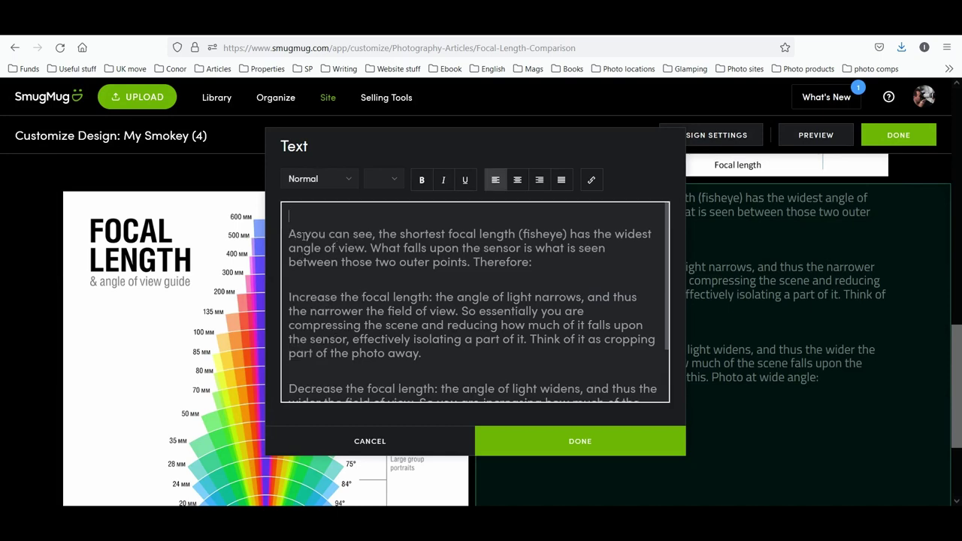
left_click(591, 445)
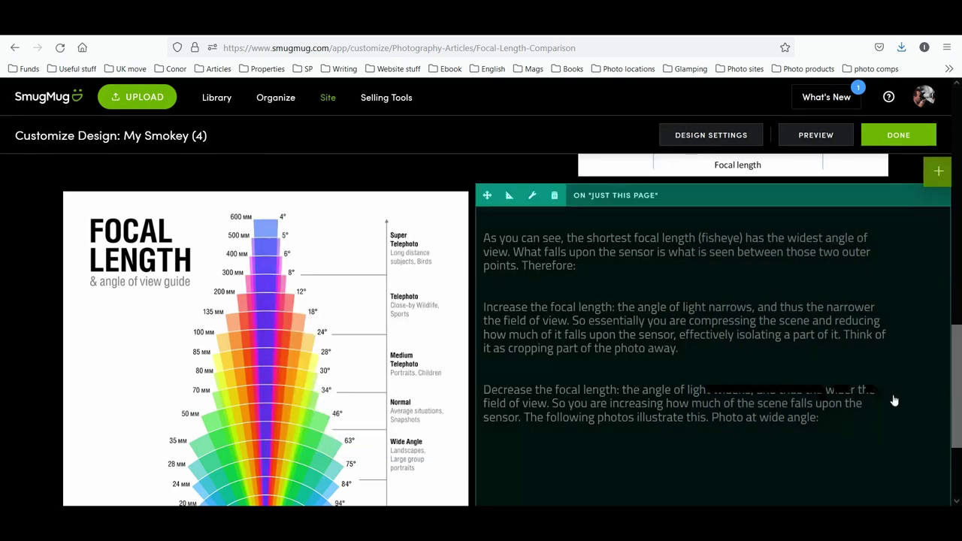
Switch to the original blog article, open its embedded focal length comparison video on YouTube, and copy the video's share link
scroll(893, 401, "down", 2)
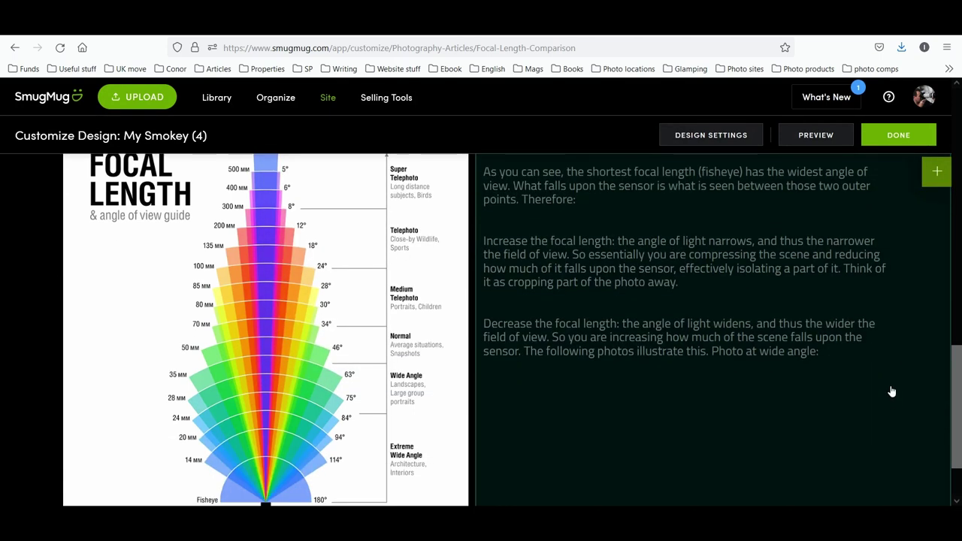
scroll(857, 386, "down", 2)
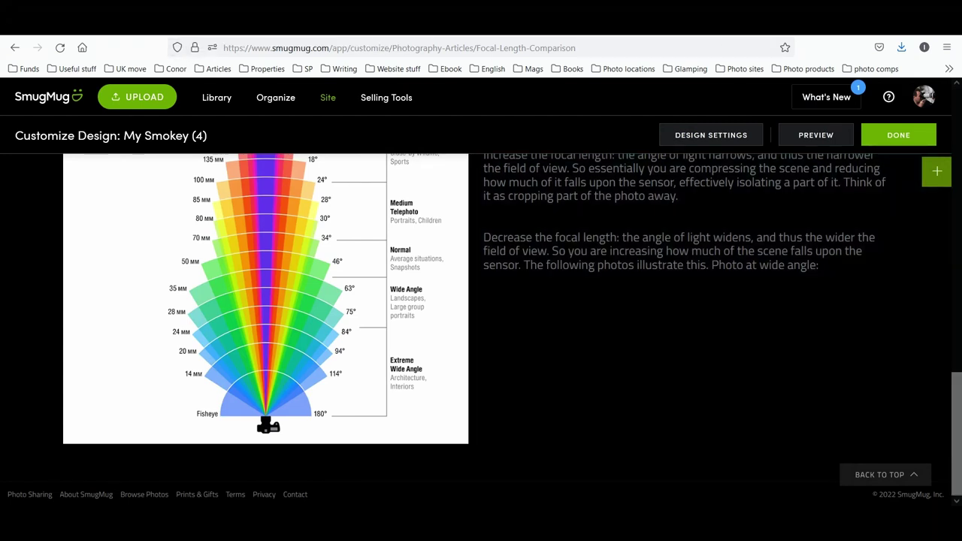
key("ctrl+Tab")
scroll(419, 215, "down", 5)
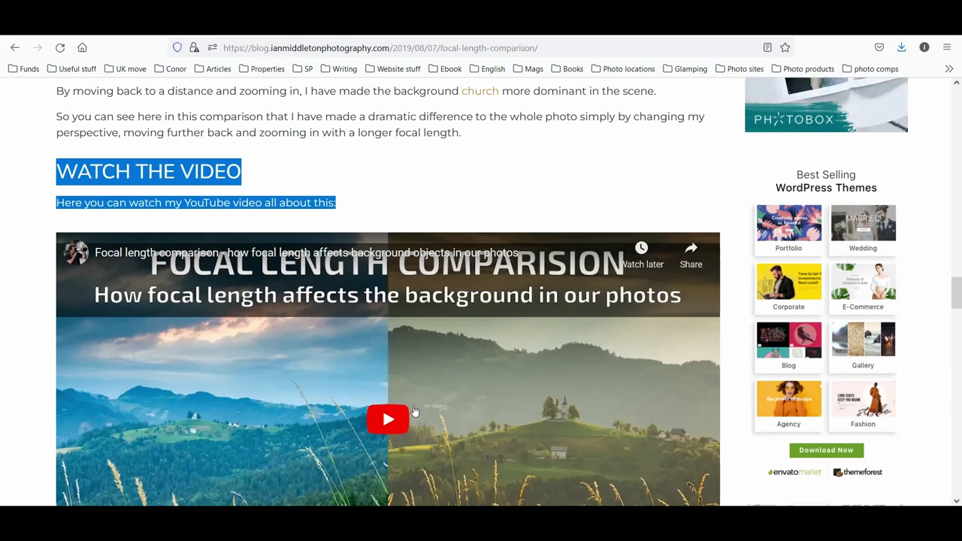
scroll(417, 406, "down", 3)
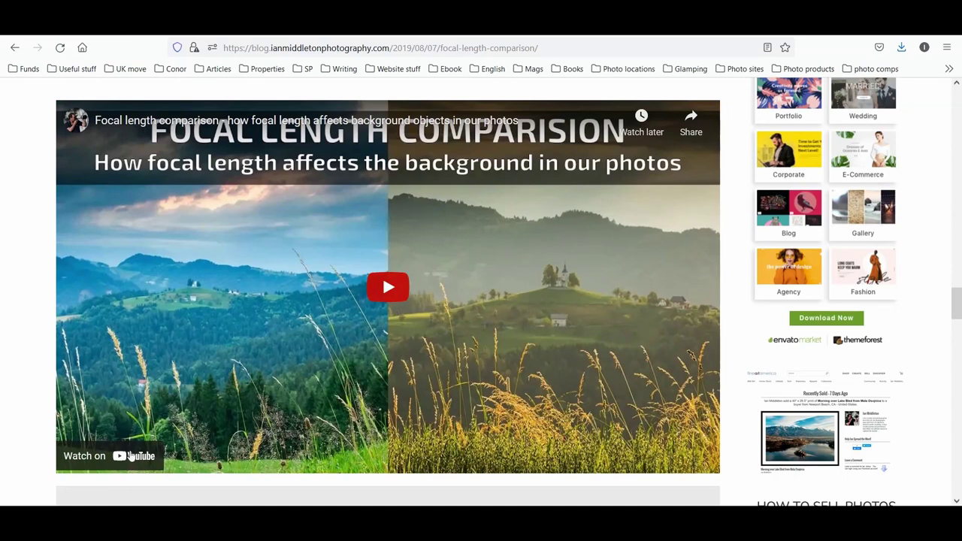
left_click(152, 456)
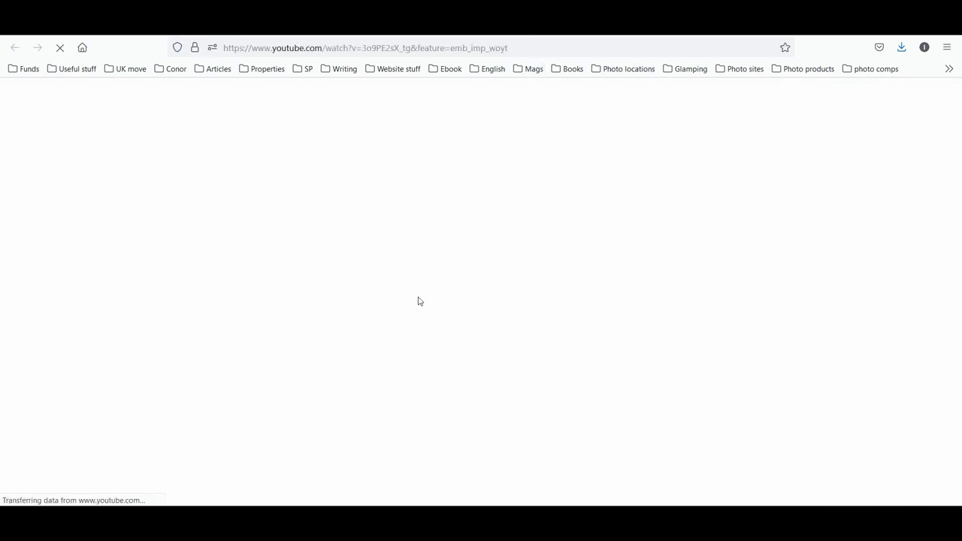
scroll(421, 316, "down", 3)
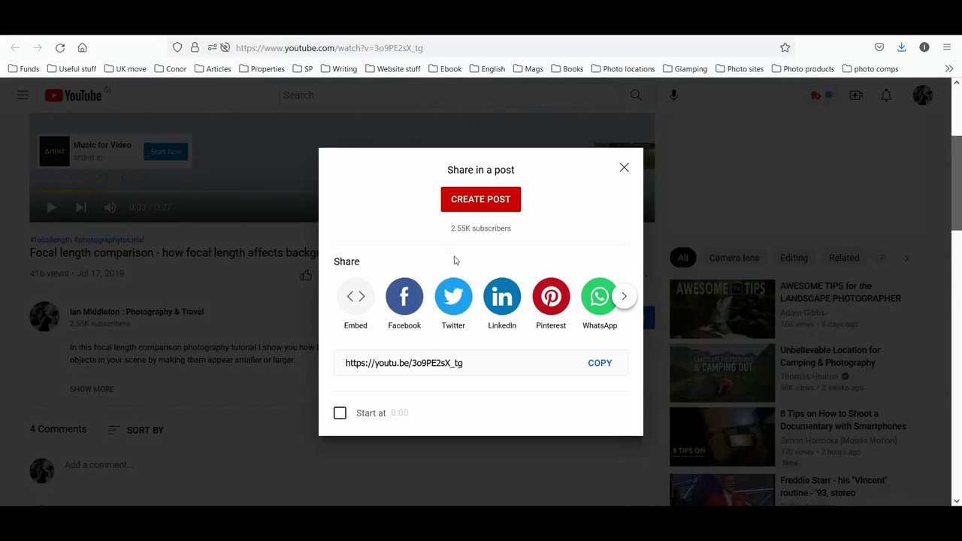
left_click(604, 364)
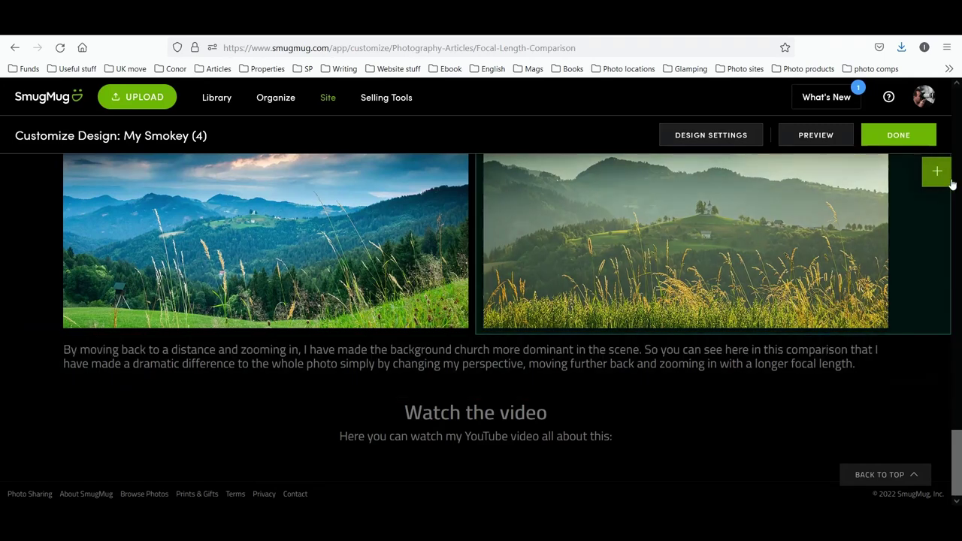
Add a YouTube block to the SmugMug page, directly below the "Watch the video" text
left_click(937, 171)
scroll(912, 434, "down", 2)
scroll(912, 436, "up", 4)
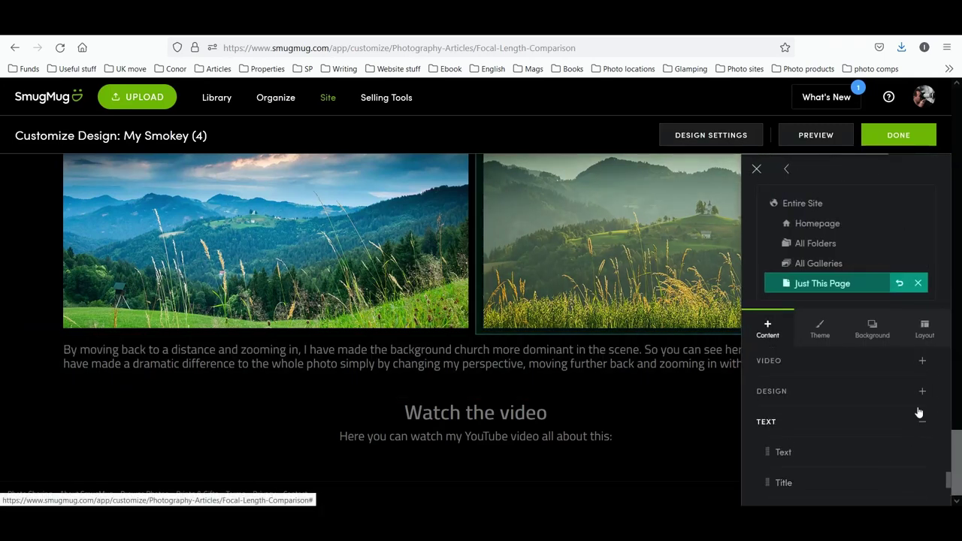
left_click(923, 363)
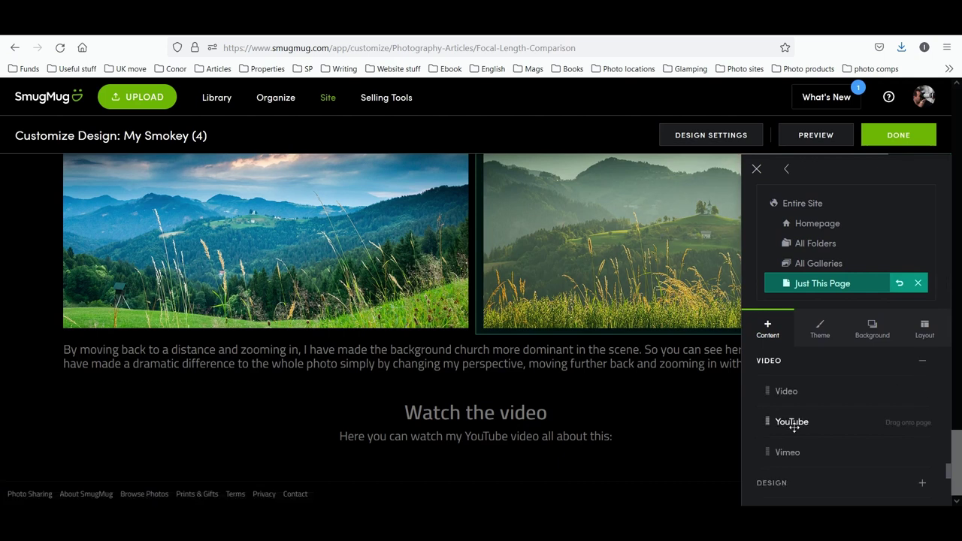
left_click_drag(789, 421, 486, 457)
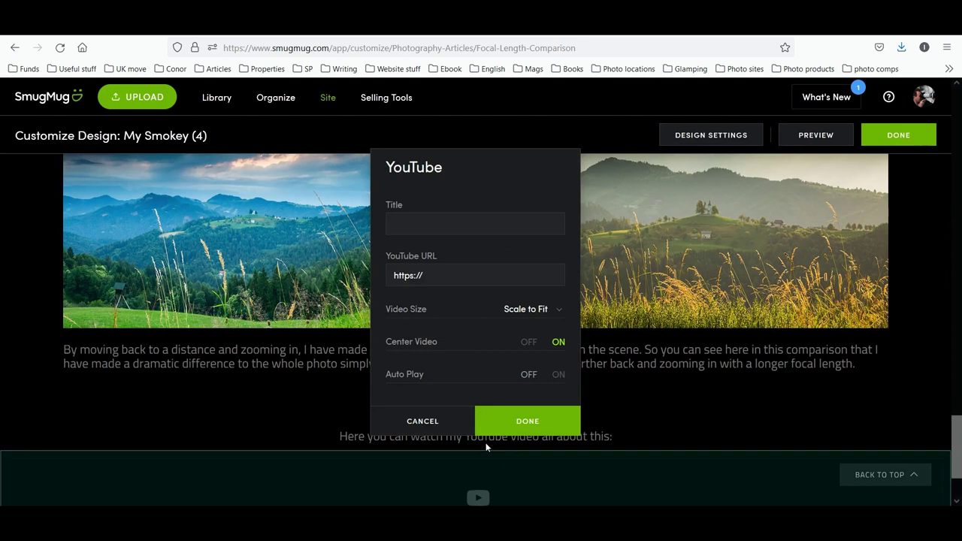
Paste the copied share link into the YouTube block, set the video size to Large (853 x 480), and save it
left_click(410, 276)
right_click(419, 275)
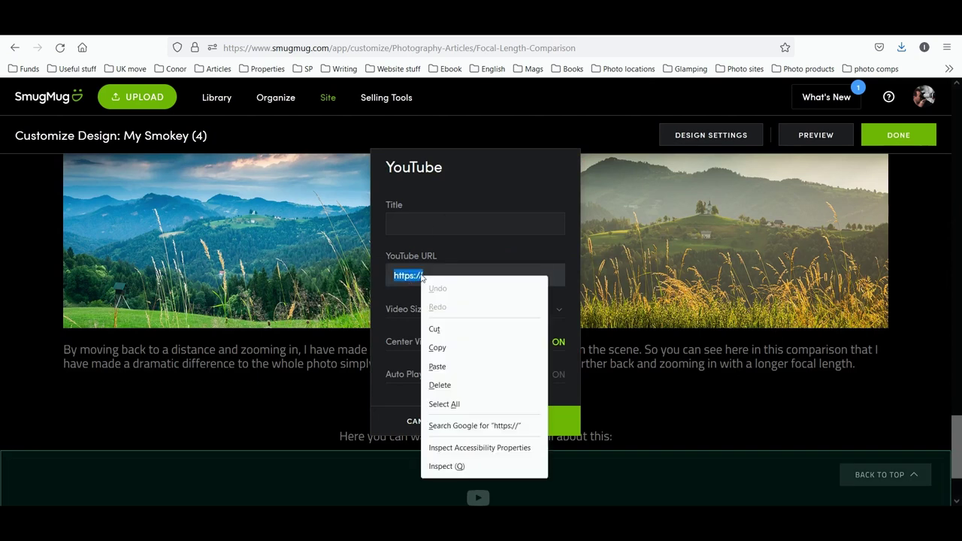
left_click(464, 367)
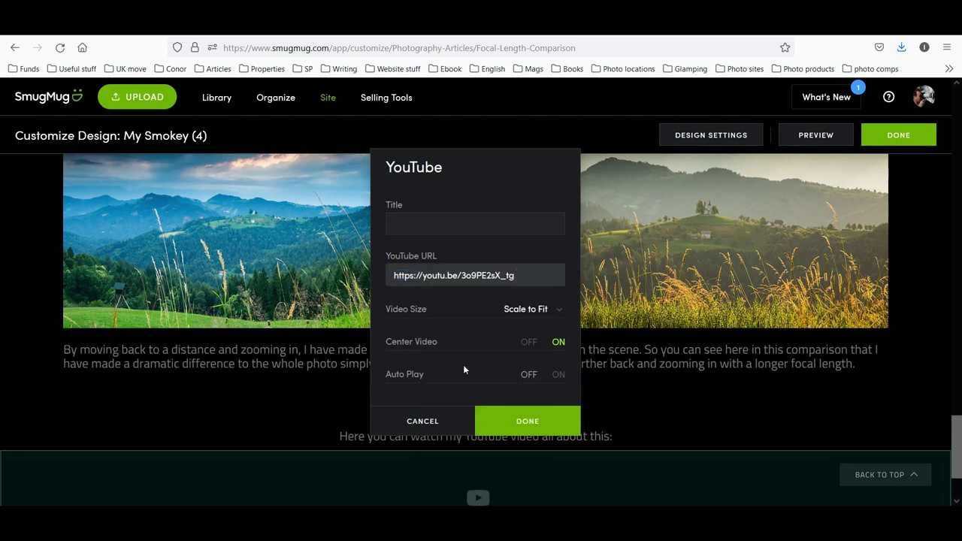
left_click(527, 317)
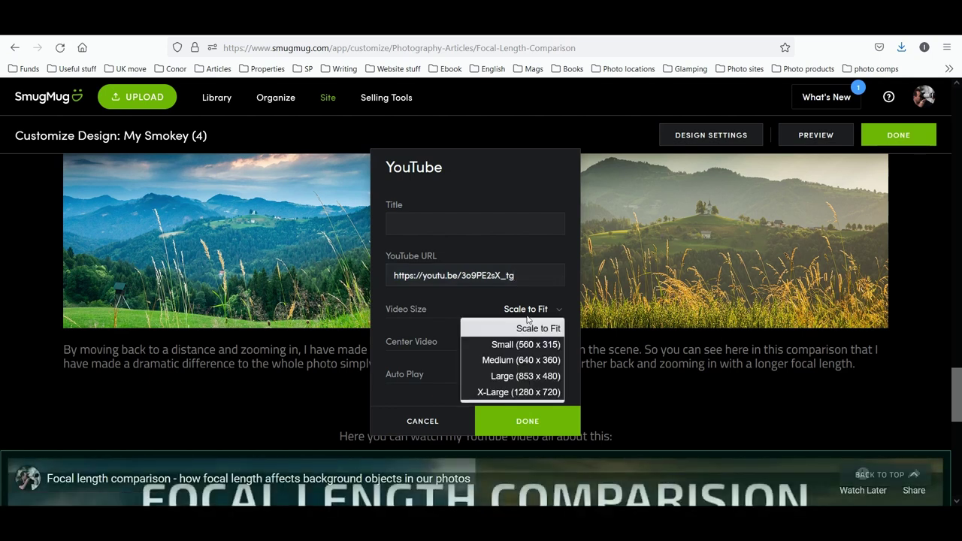
left_click(538, 376)
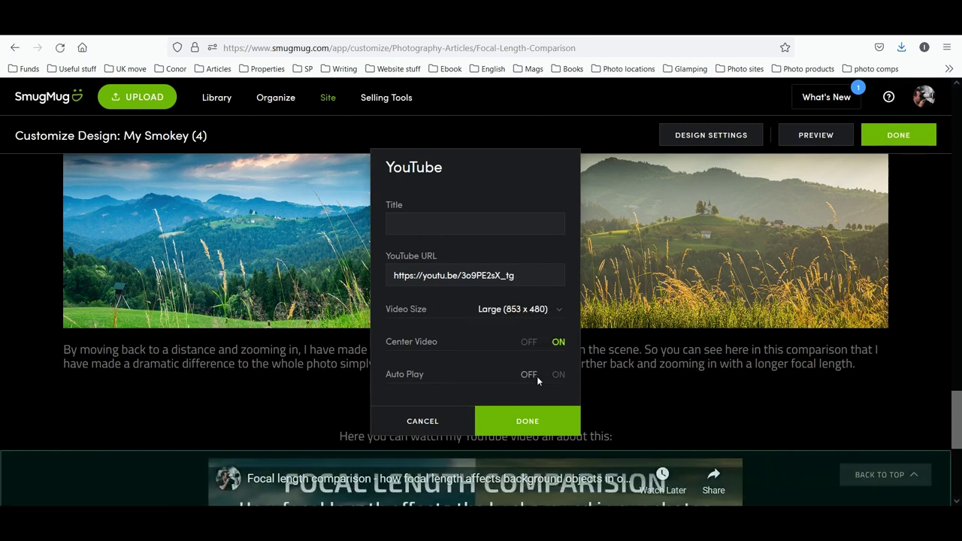
scroll(538, 376, "down", 5)
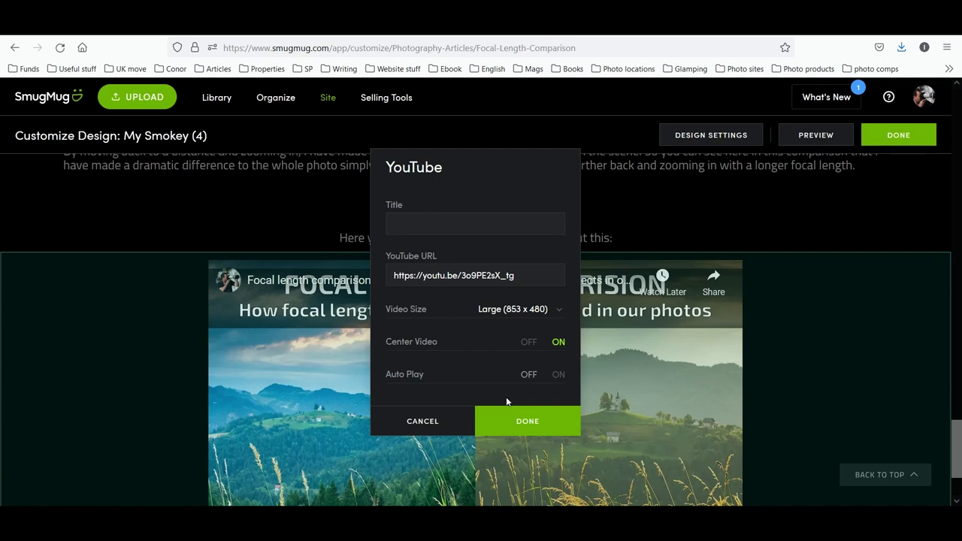
left_click(843, 424)
scroll(766, 452, "down", 2)
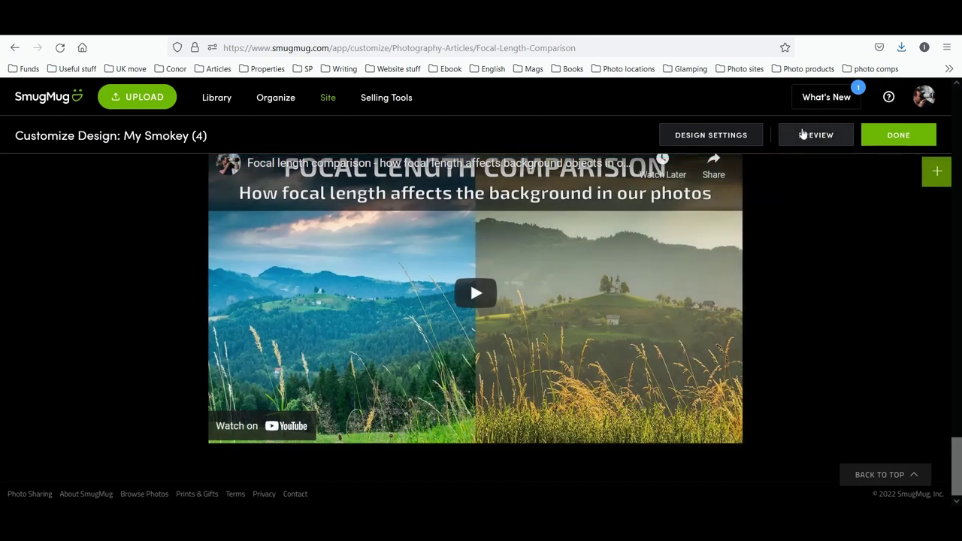
Preview the Focal Length Comparison page from start to finish and publish the design changes
left_click(808, 139)
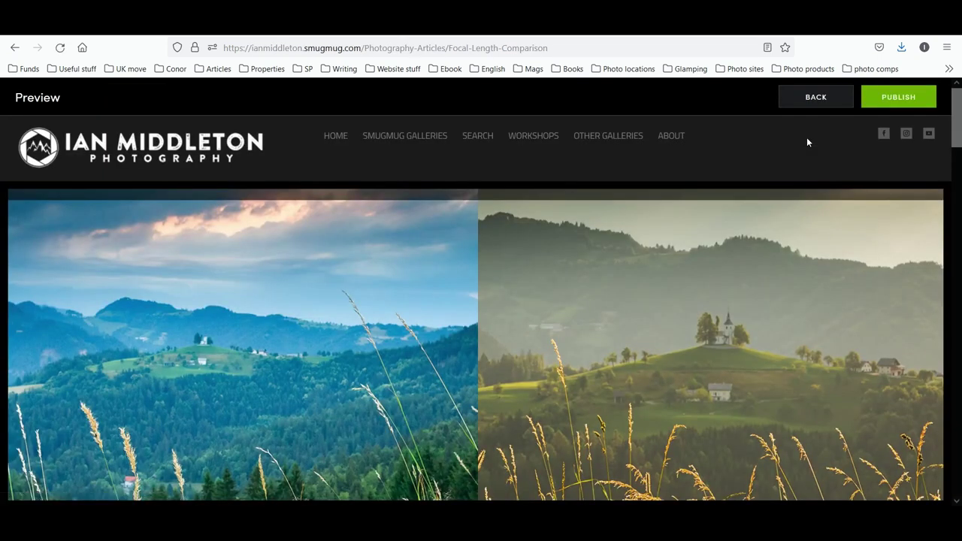
scroll(824, 242, "down", 3)
scroll(828, 245, "down", 2)
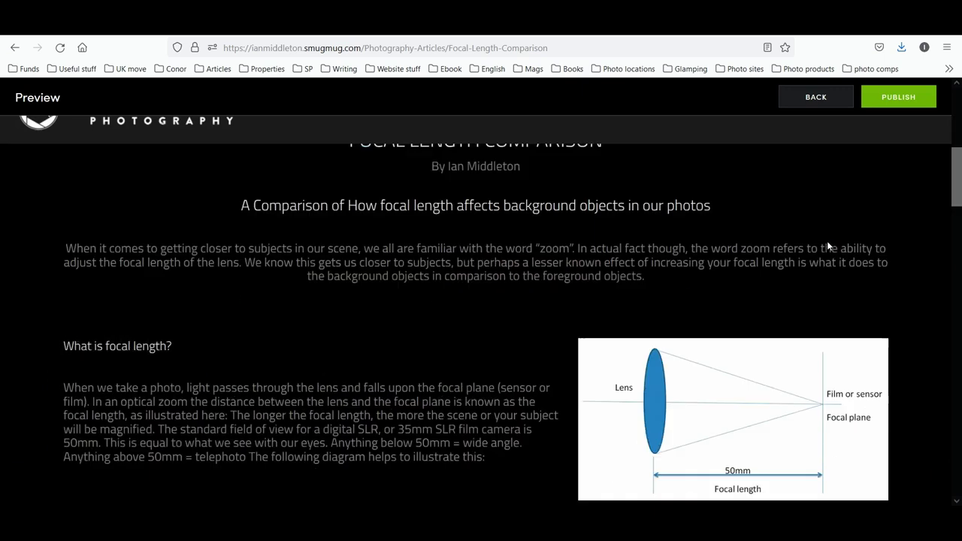
scroll(828, 245, "down", 4)
scroll(829, 246, "down", 2)
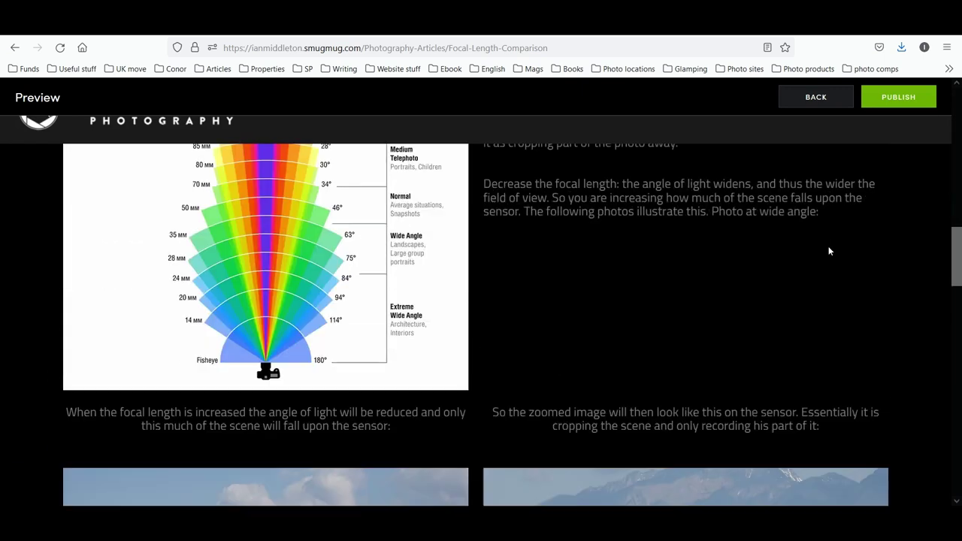
scroll(828, 246, "down", 5)
scroll(829, 252, "down", 4)
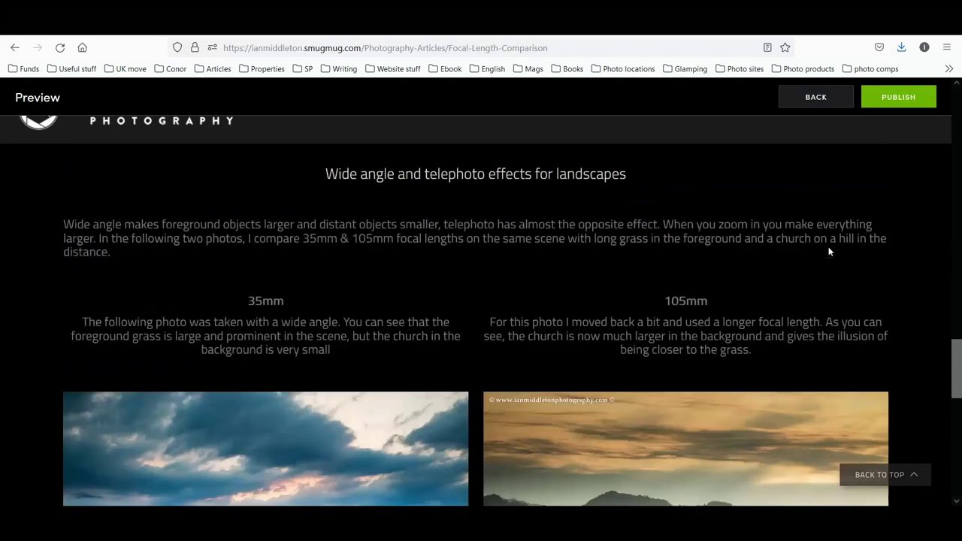
scroll(829, 252, "down", 6)
scroll(830, 253, "down", 2)
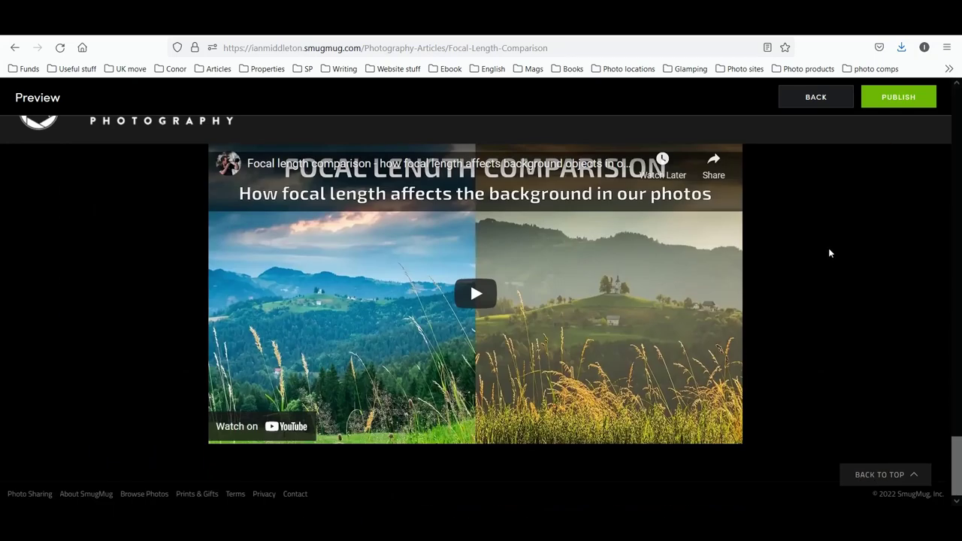
scroll(829, 252, "up", 20)
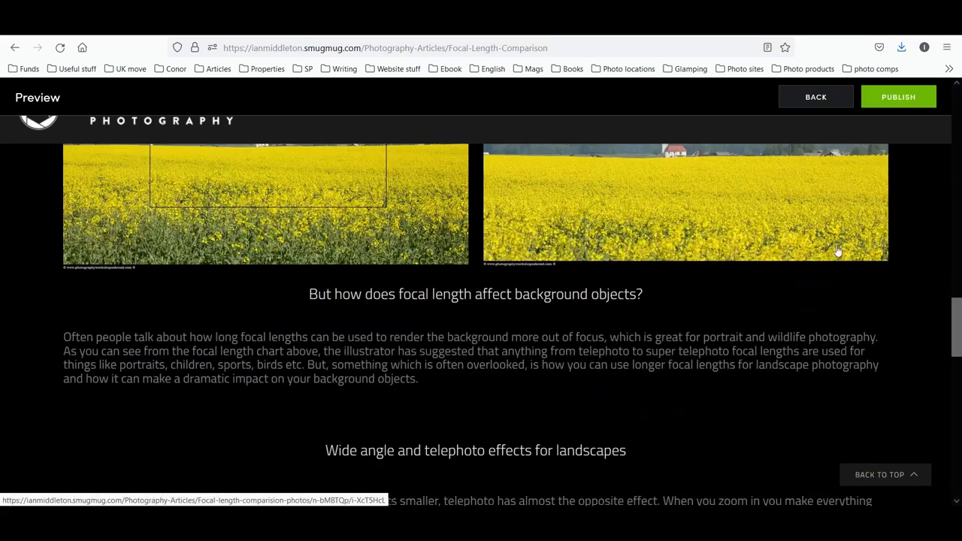
scroll(840, 247, "up", 2)
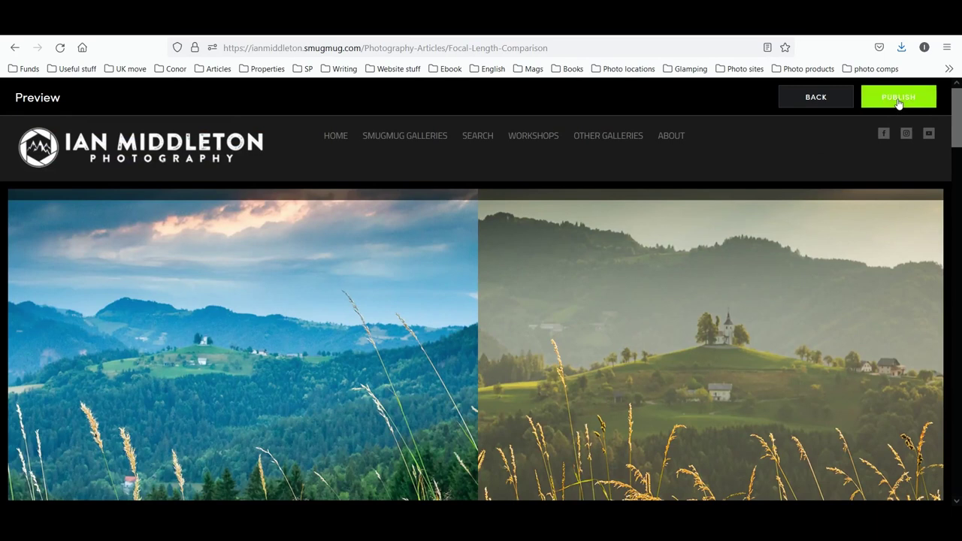
left_click(898, 102)
left_click(566, 329)
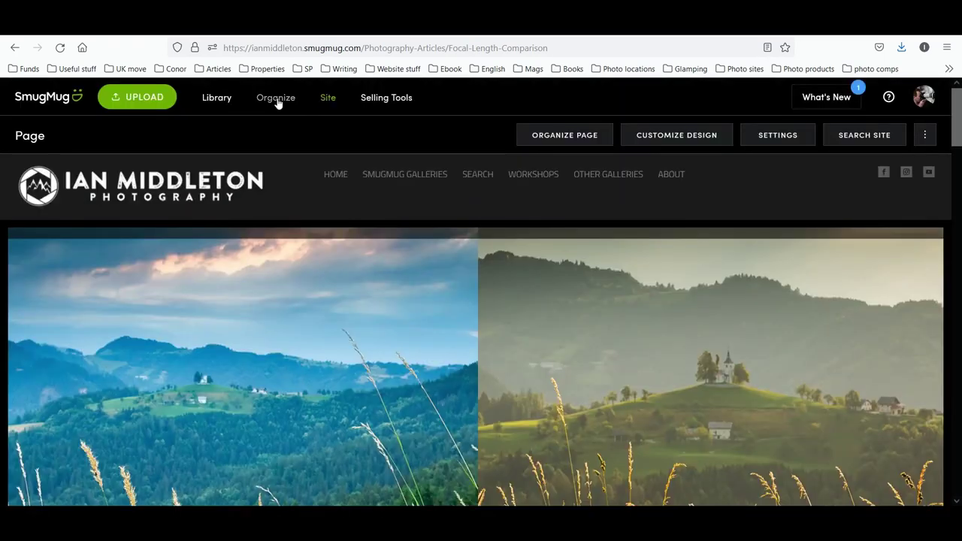
Open the Photography Articles folder from the organizer and view it on the site
left_click(276, 100)
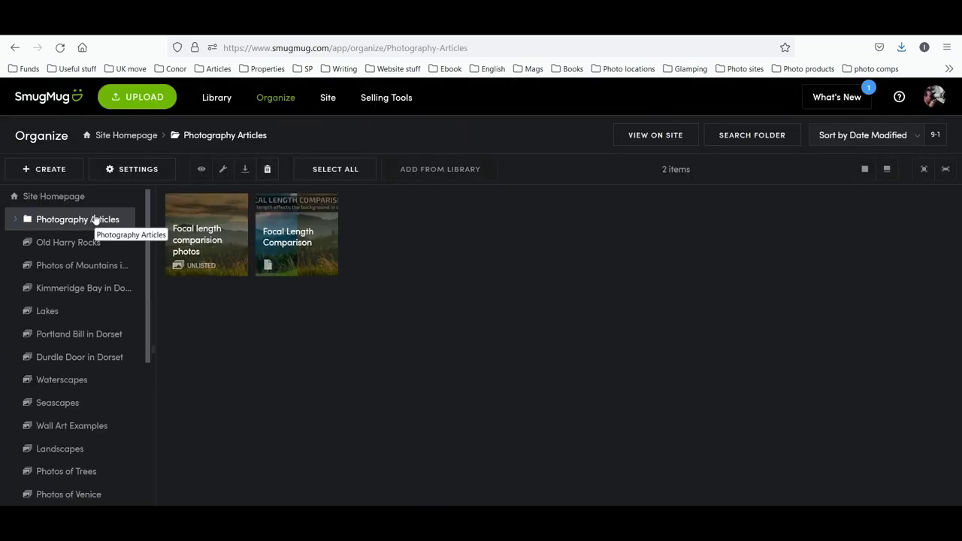
left_click(656, 134)
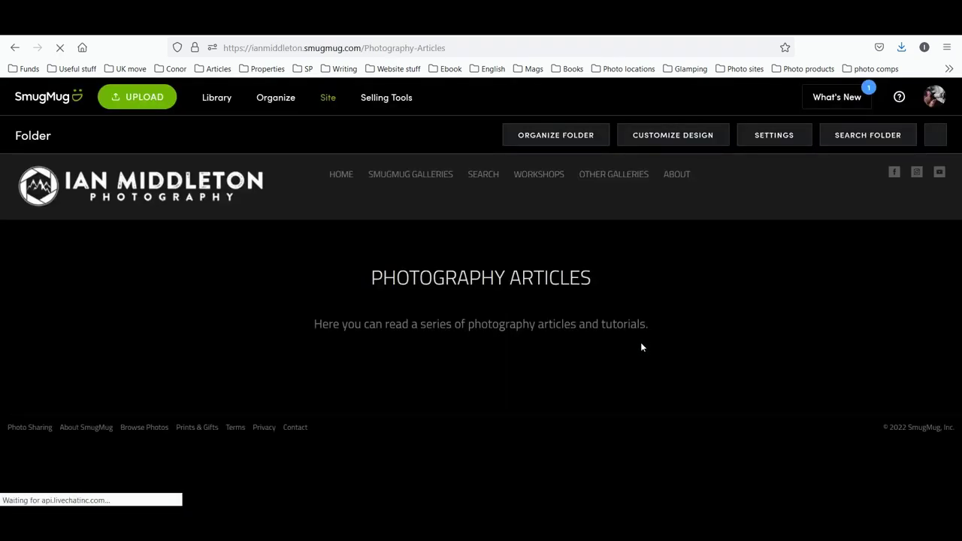
scroll(643, 348, "down", 2)
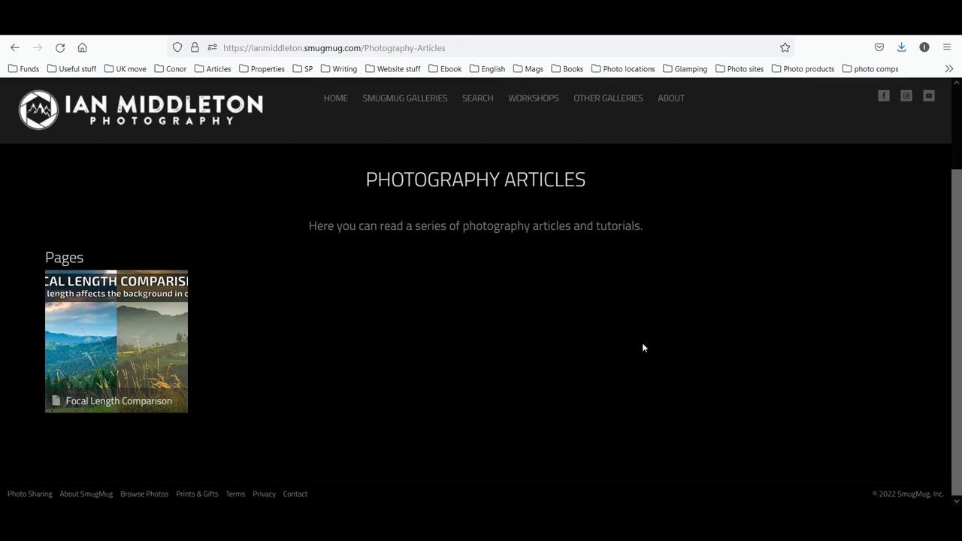
scroll(643, 348, "up", 2)
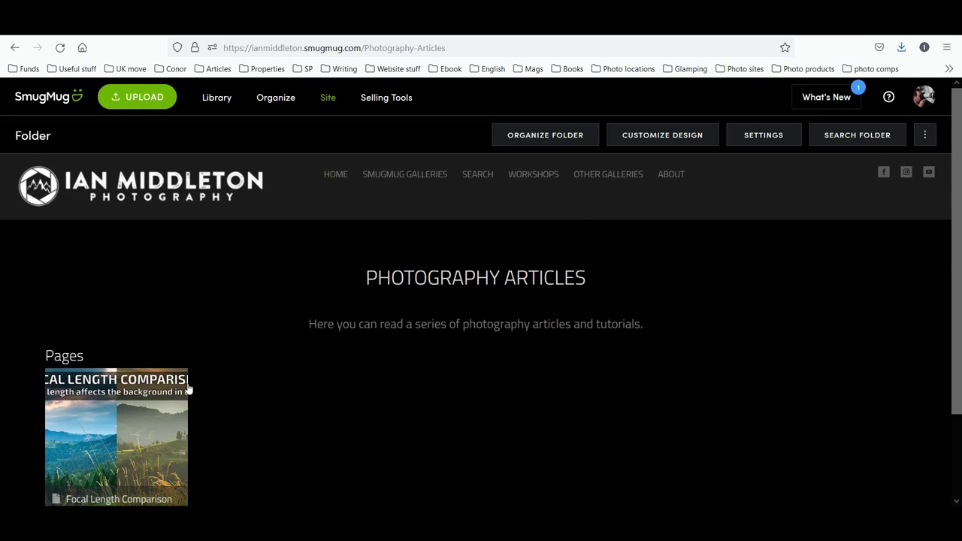
Start customizing the Photography Articles folder's design and clear the title of its Pages block
left_click(665, 142)
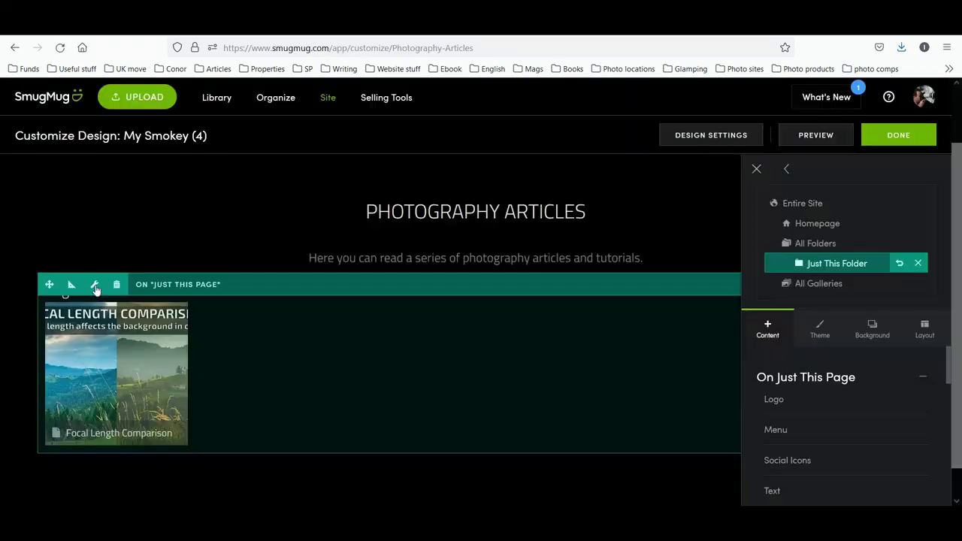
left_click(96, 291)
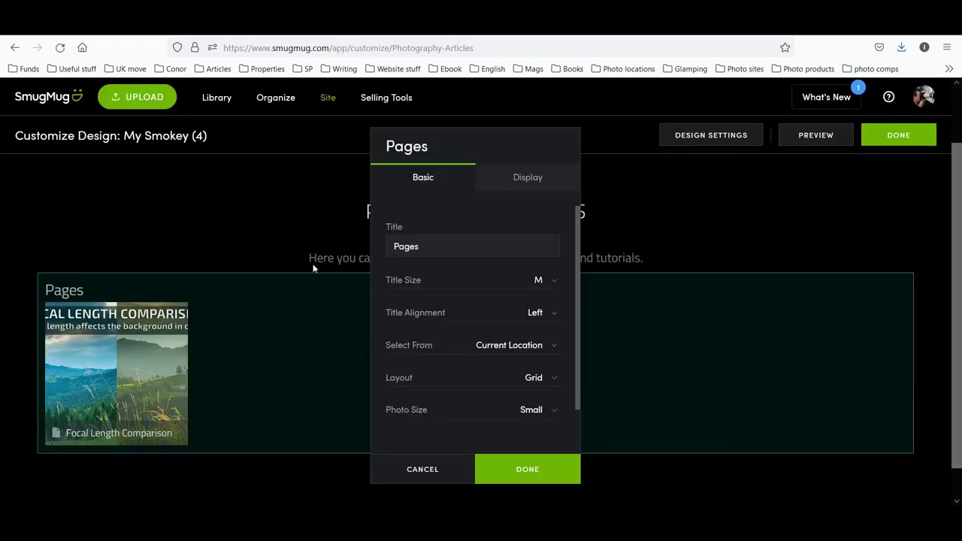
double_click(439, 249)
key("BackSpace")
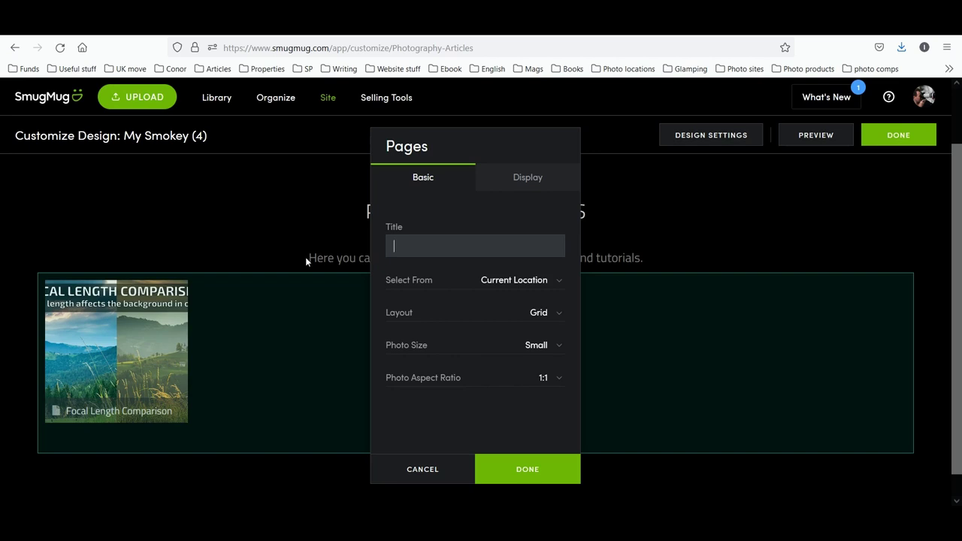
Keep the Pages block in the Grid layout and set its photo aspect ratio to 3:2 after trying 4:3
left_click(557, 315)
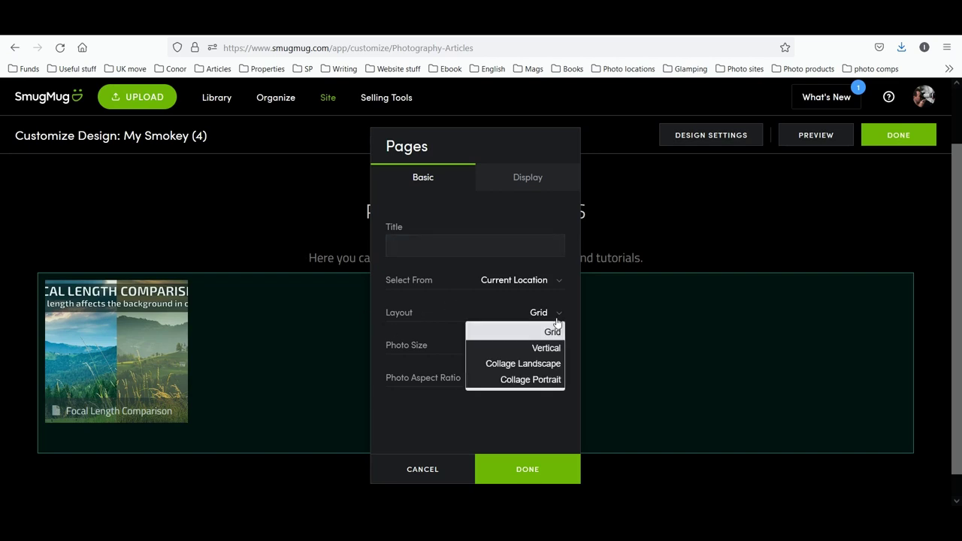
left_click(557, 329)
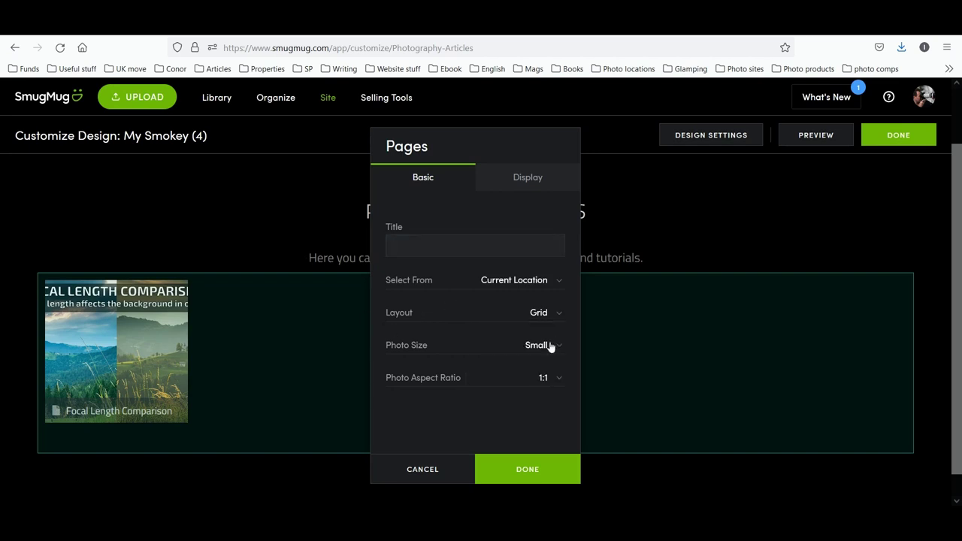
left_click(557, 378)
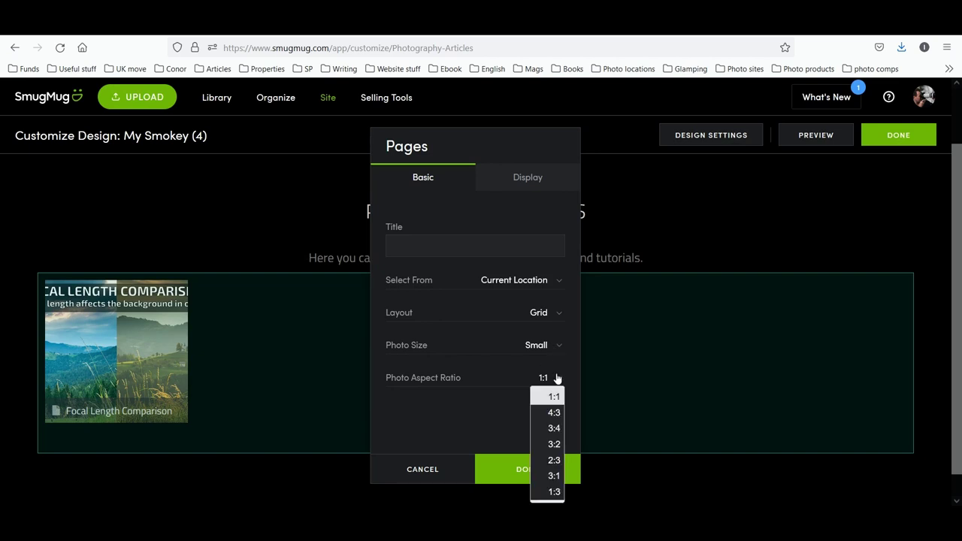
left_click(556, 415)
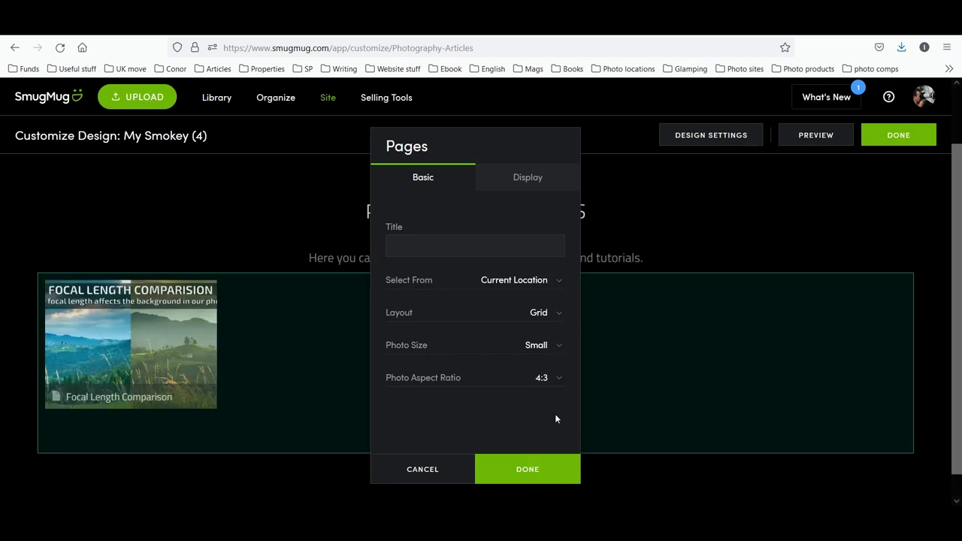
left_click(556, 382)
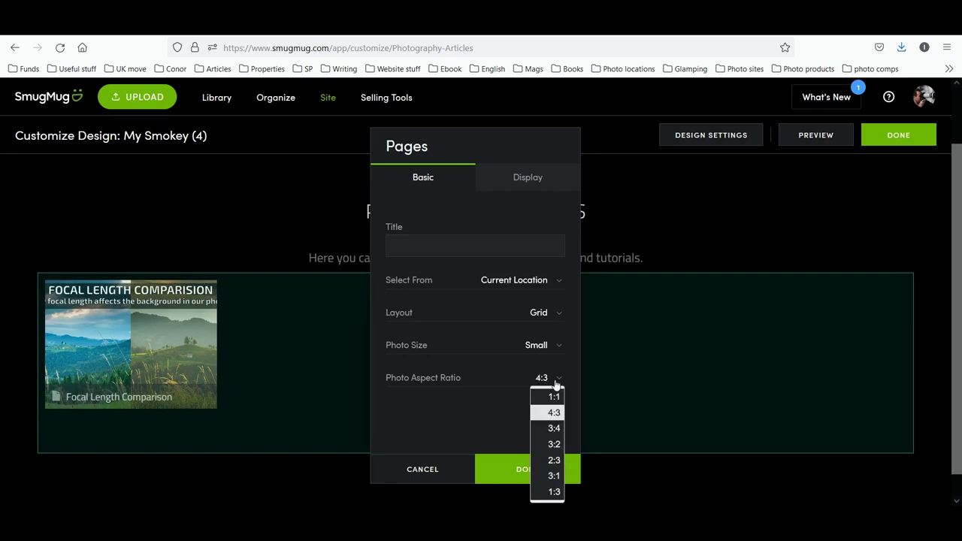
left_click(556, 444)
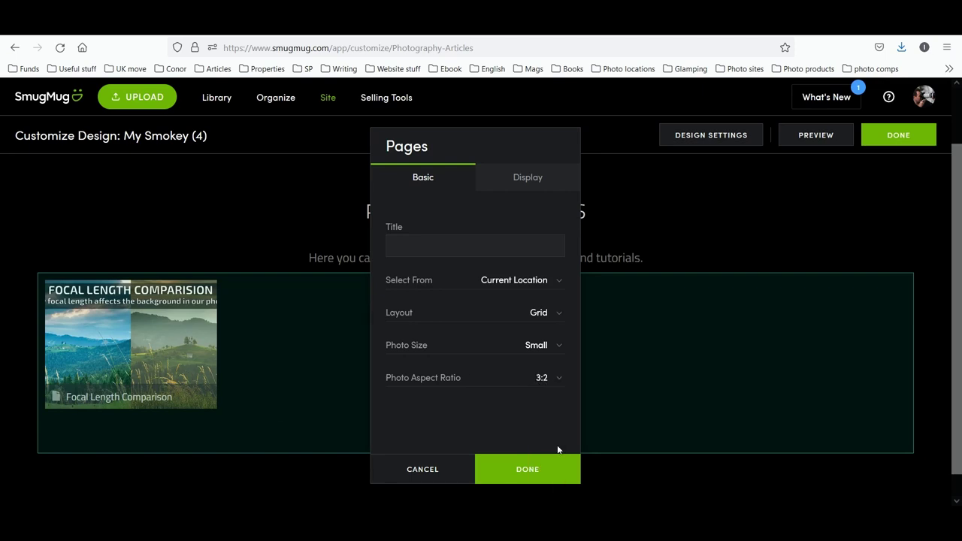
left_click(556, 384)
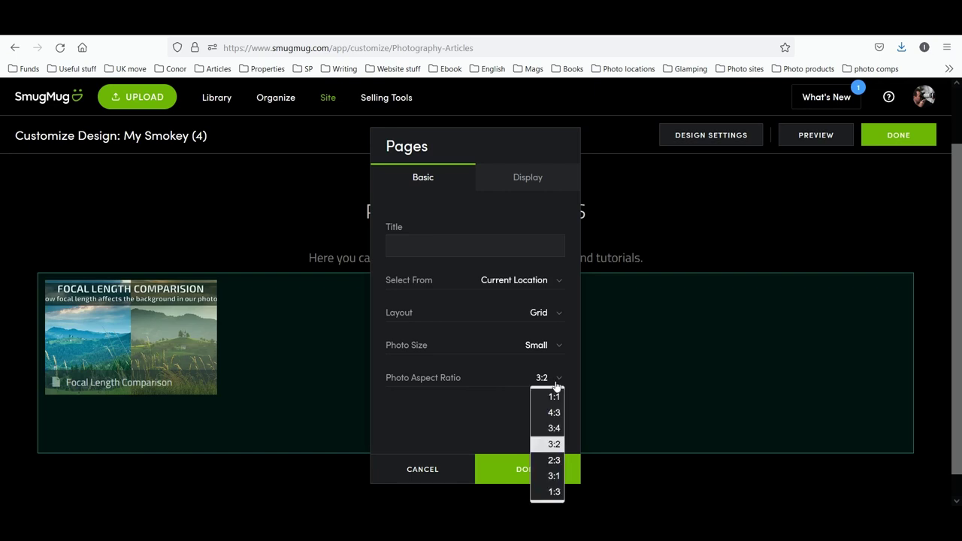
left_click(556, 386)
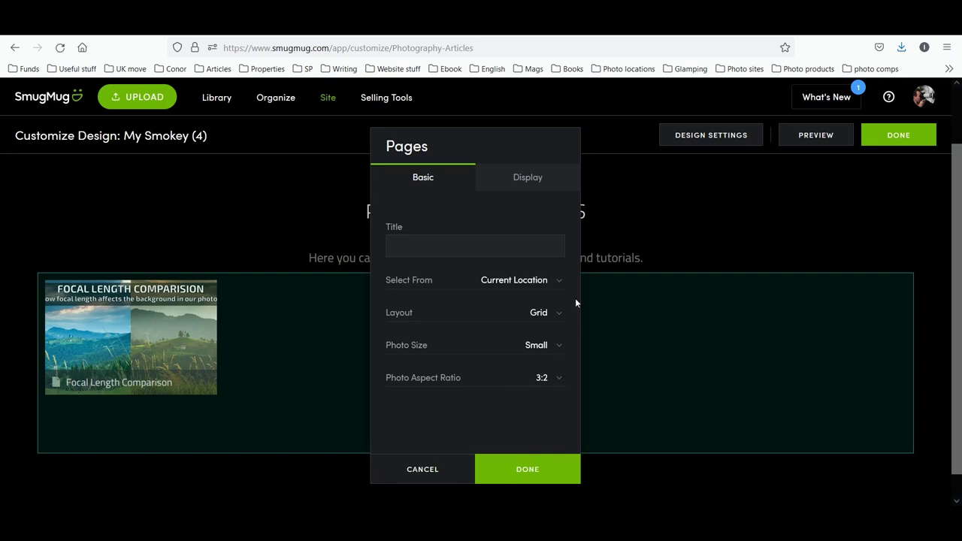
Set the spacing between photos in the Pages block to 4px
left_click(536, 183)
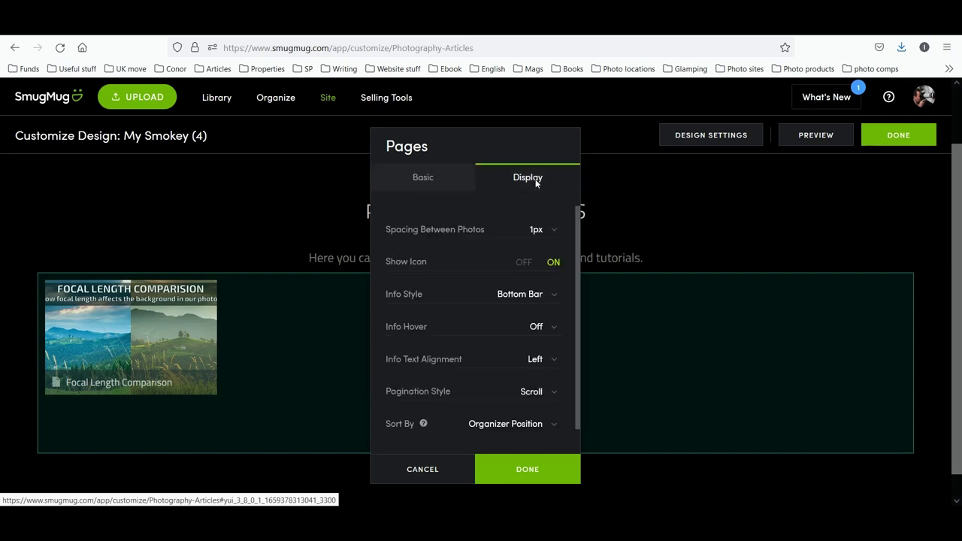
left_click(549, 236)
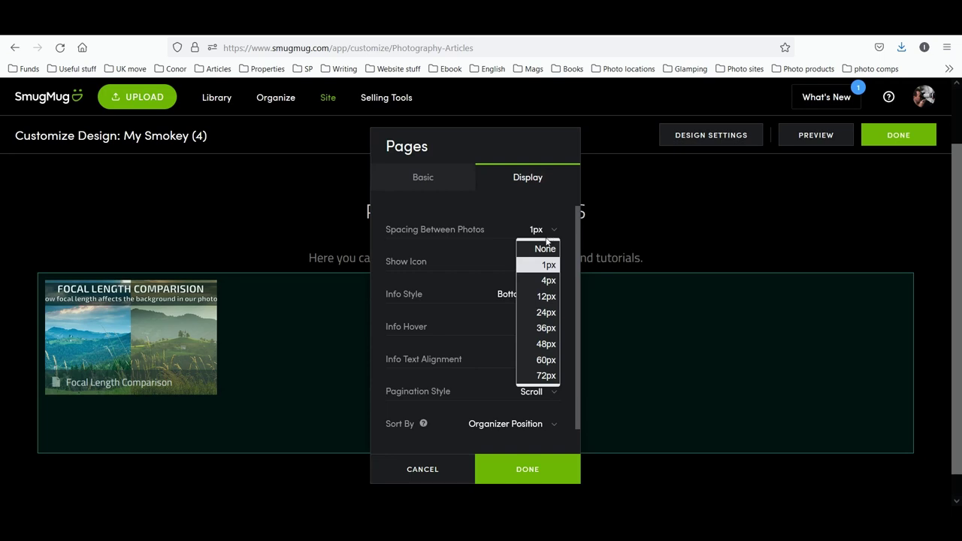
left_click(548, 281)
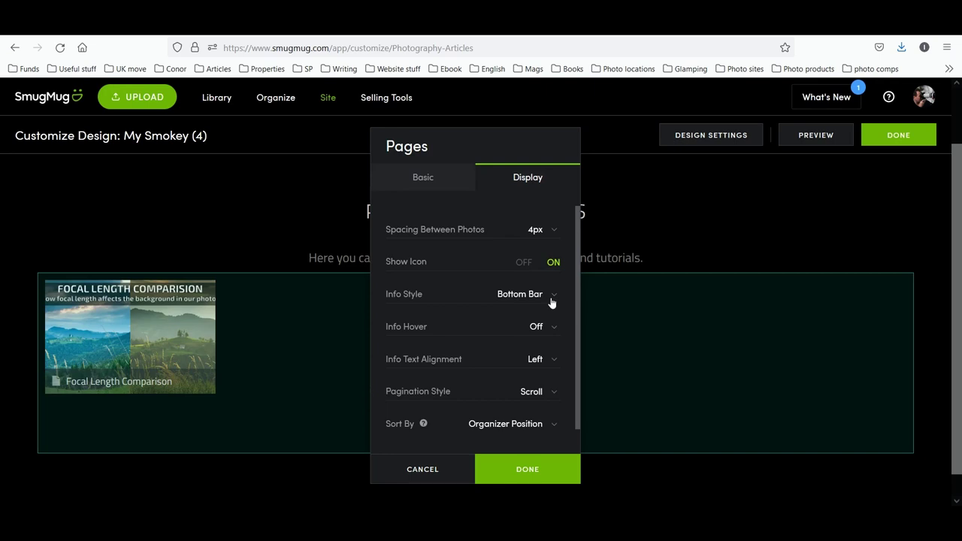
Try the Off, Under and Covering info styles on the Pages block and return it to Bottom Bar
left_click(551, 302)
left_click(549, 301)
left_click(539, 300)
left_click(542, 316)
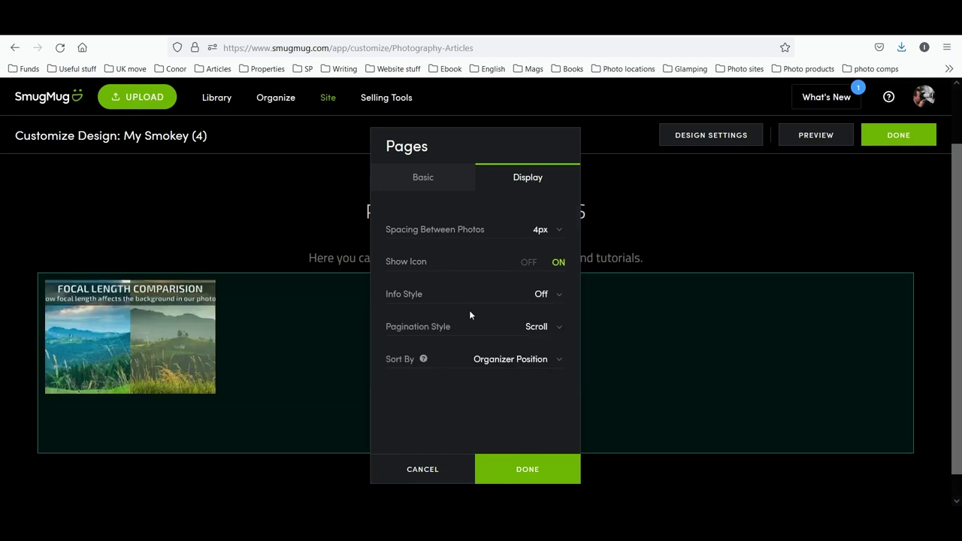
left_click(557, 299)
left_click(558, 329)
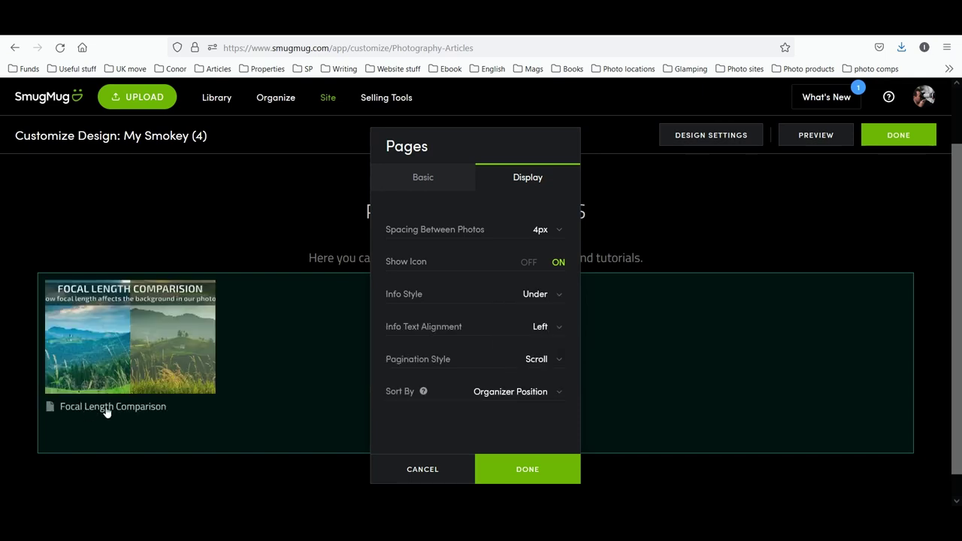
left_click(557, 298)
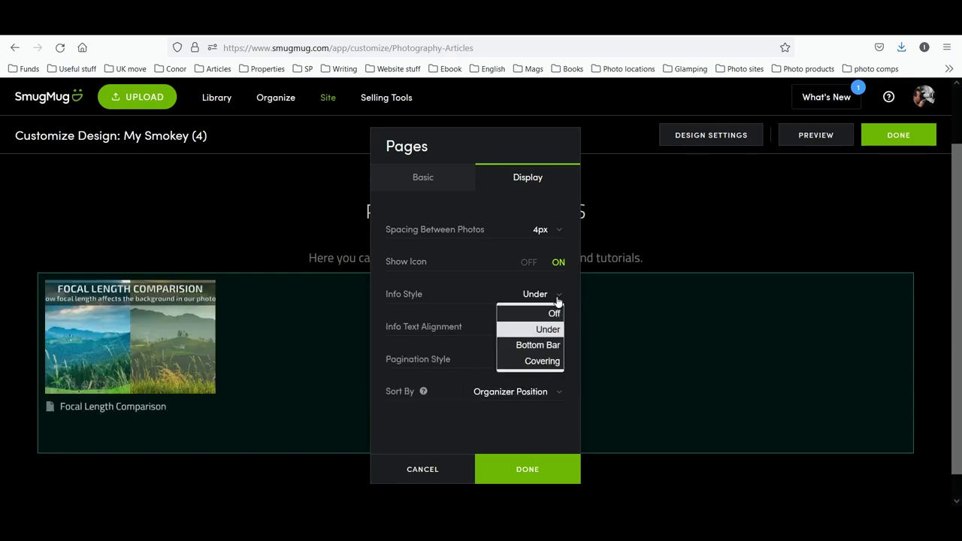
left_click(558, 358)
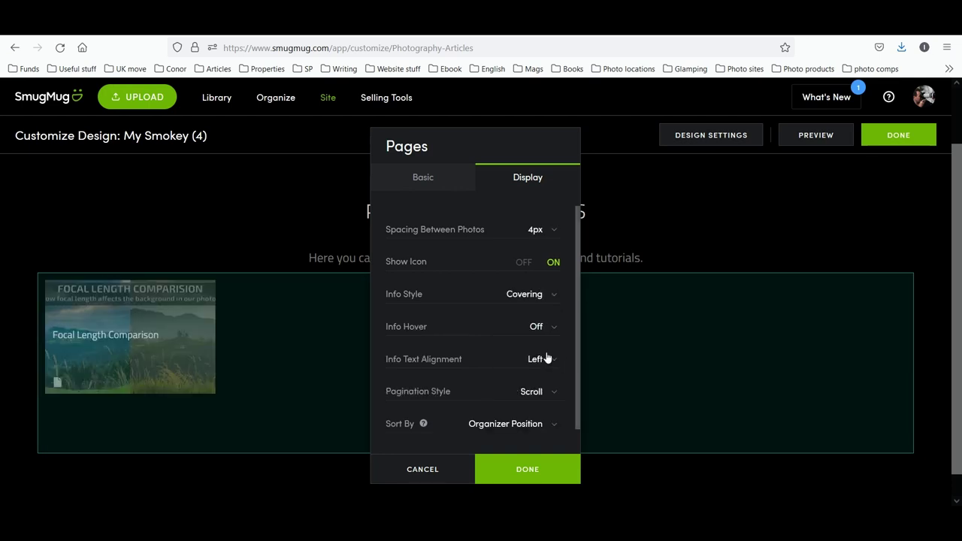
left_click(554, 299)
left_click(547, 344)
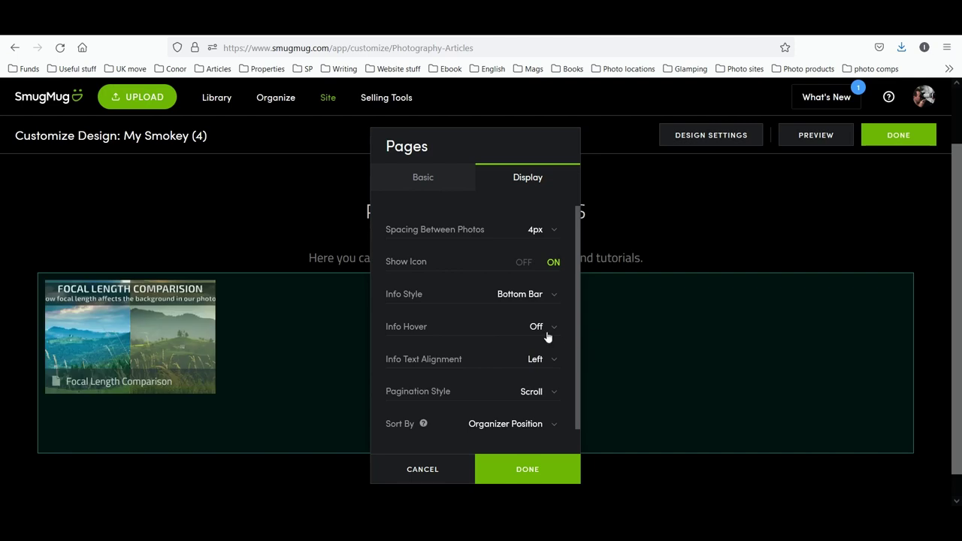
Try the Show option for Info Hover on the Pages block and return it to Off
left_click(547, 333)
left_click(547, 335)
left_click(548, 335)
left_click(548, 362)
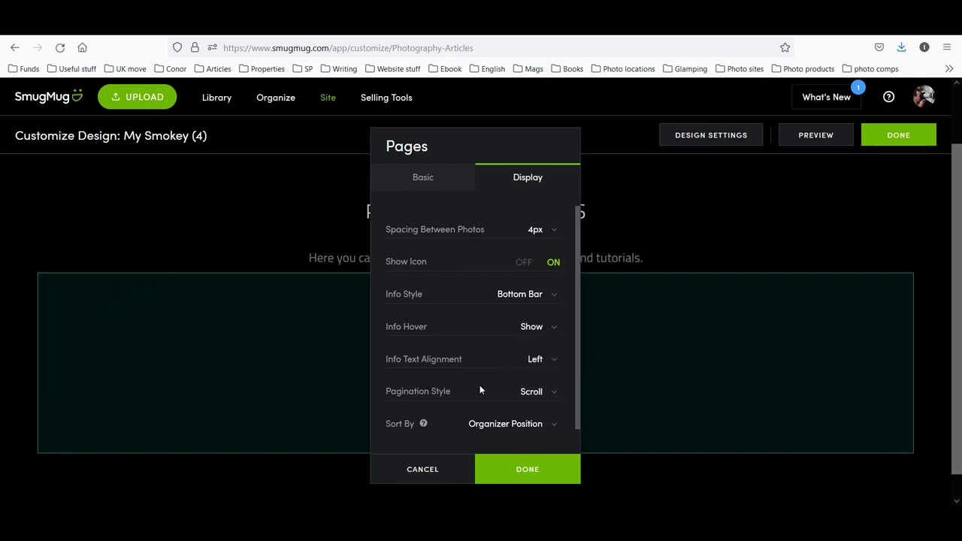
left_click(559, 331)
left_click(545, 344)
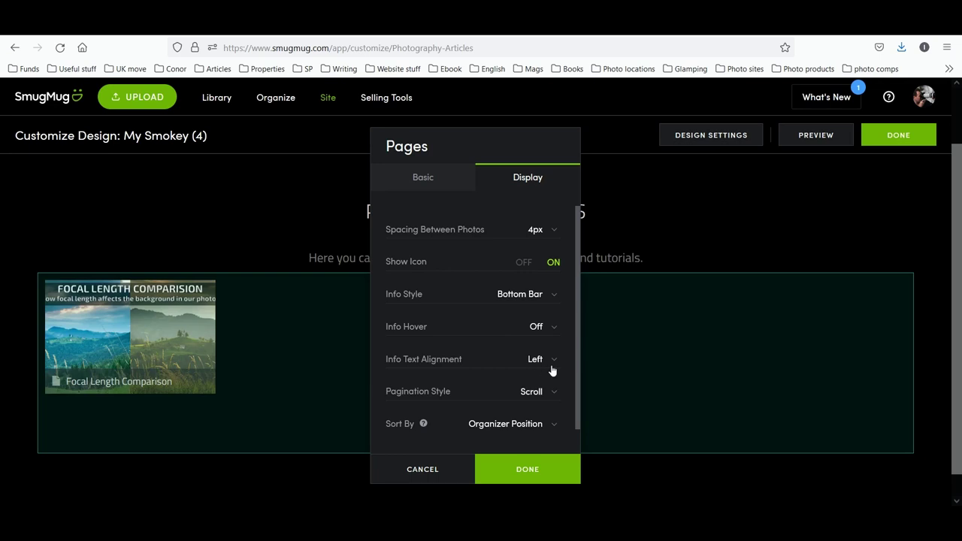
Try centering the info text of the Pages block and return its alignment to Left
left_click(554, 362)
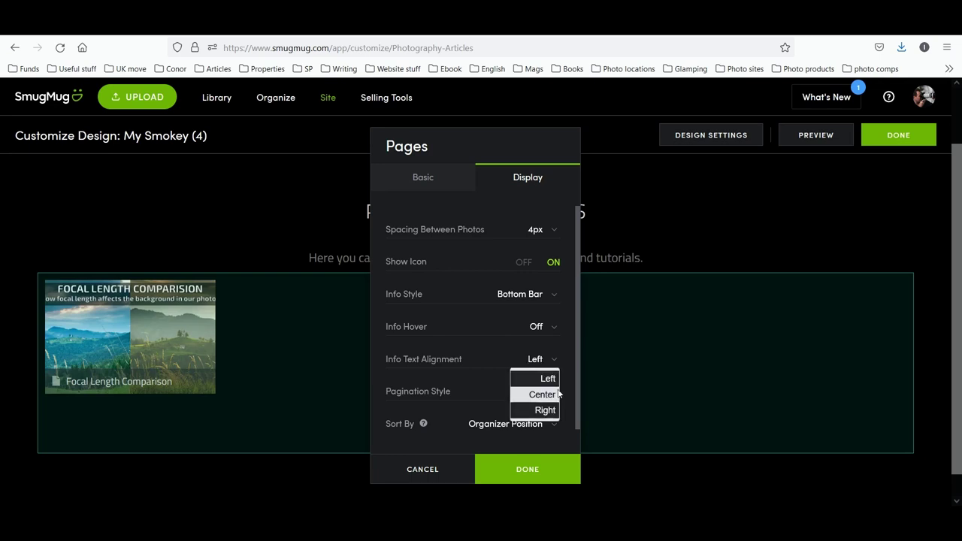
left_click(560, 395)
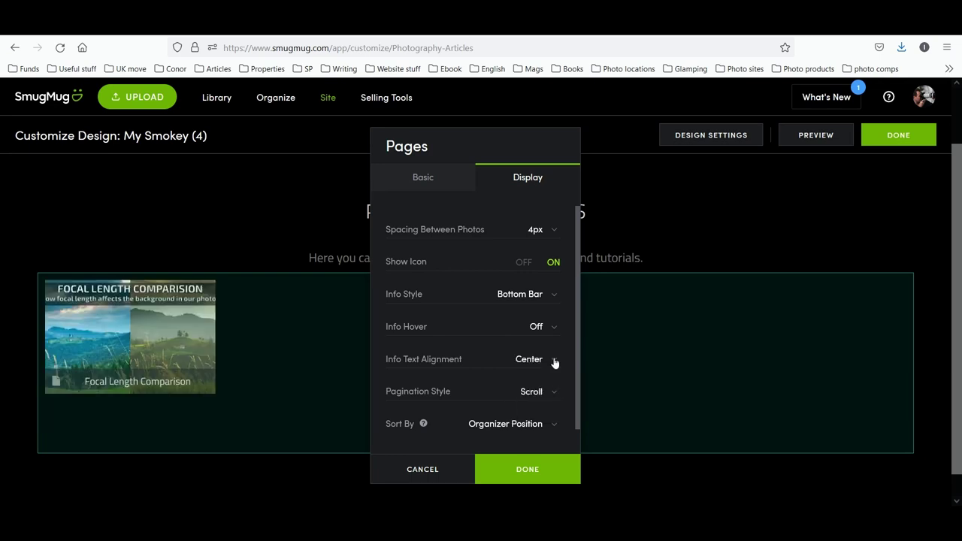
left_click(555, 364)
left_click(552, 378)
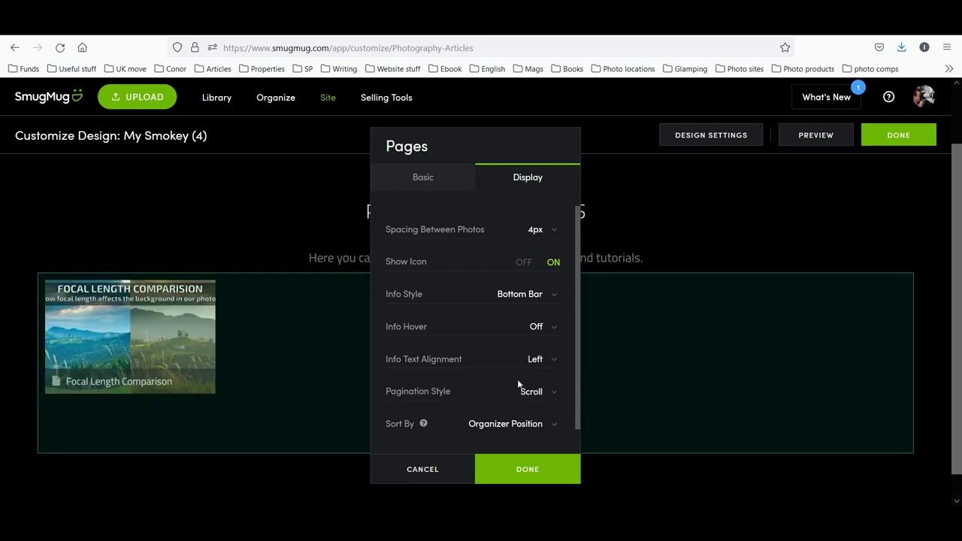
Check the available pagination styles for the Pages block and keep Scroll
scroll(516, 380, "down", 1)
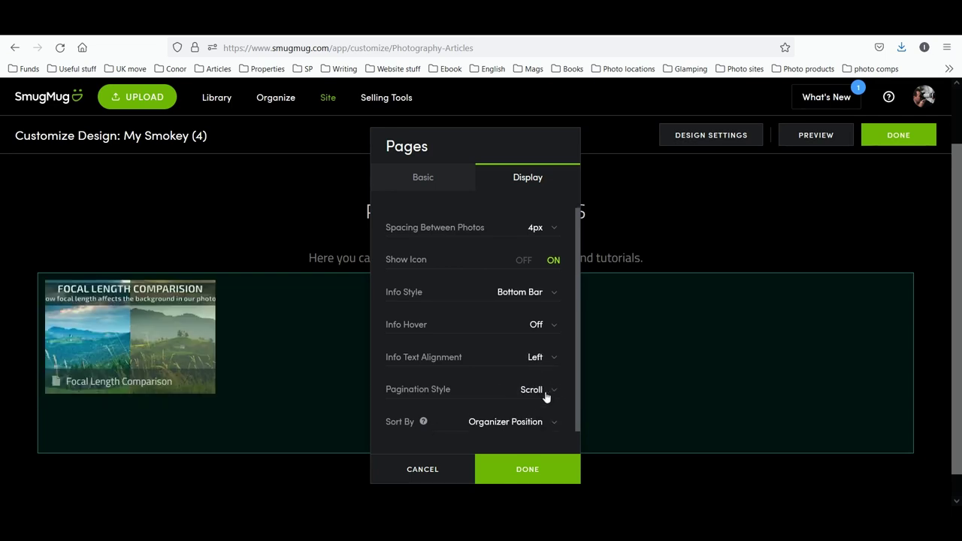
left_click(547, 393)
left_click(548, 392)
left_click(548, 392)
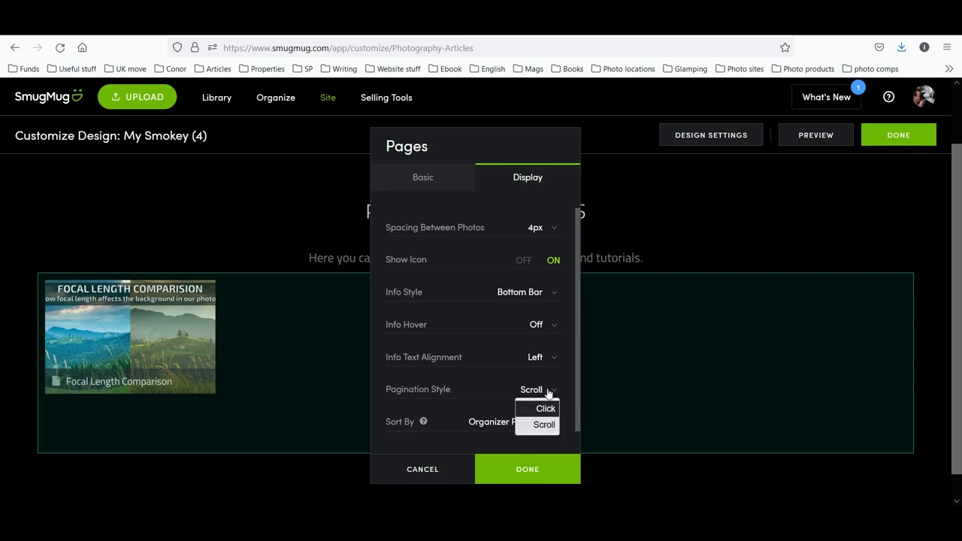
left_click(548, 391)
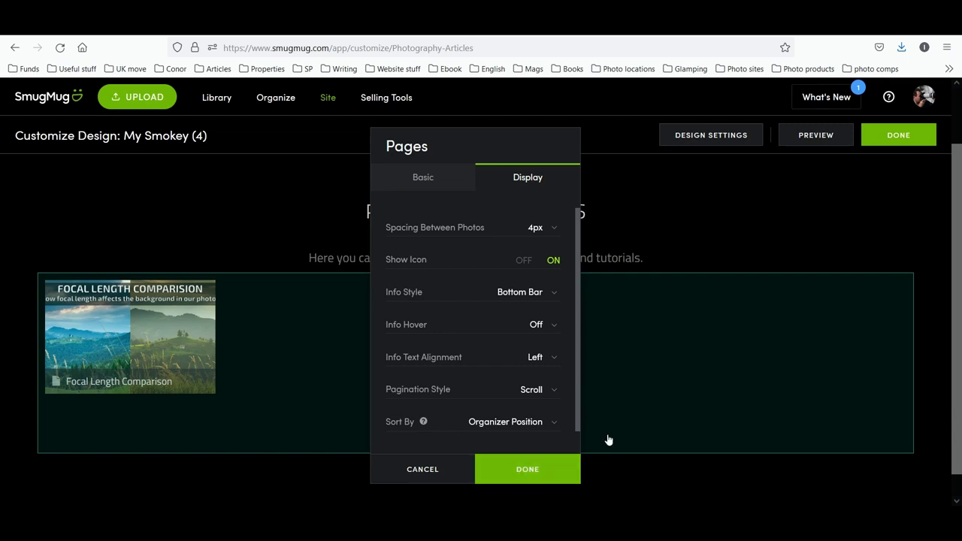
Try sorting the Pages block by Date Added and return the sort order to Organizer Position
left_click(532, 424)
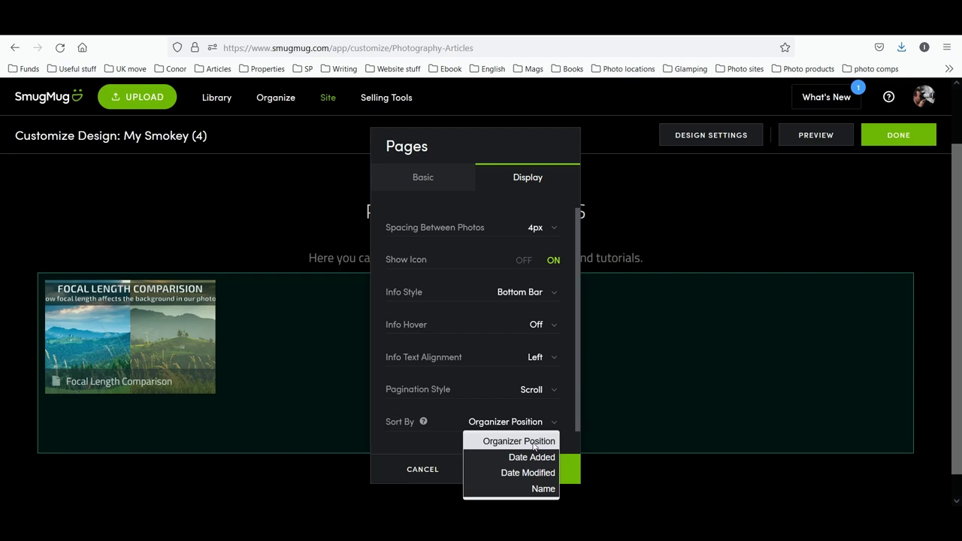
left_click(534, 444)
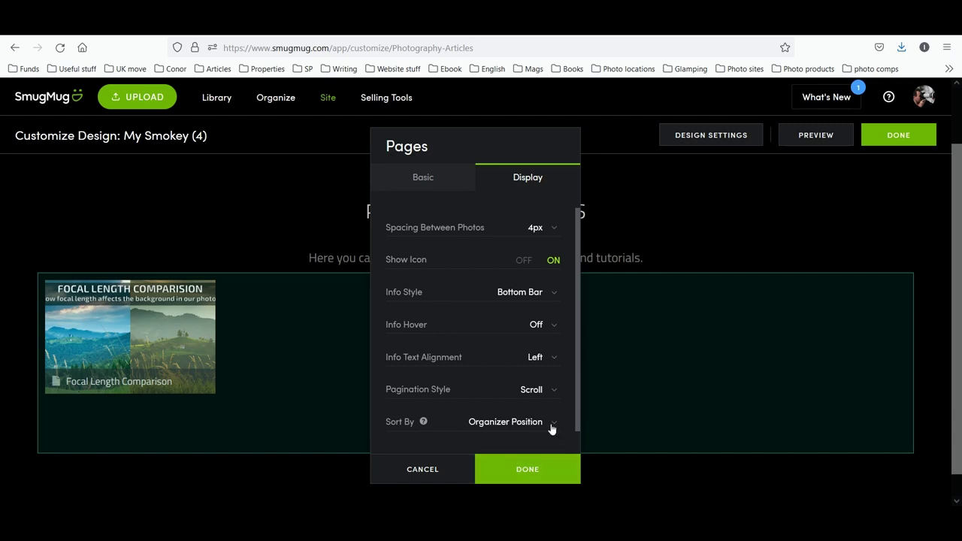
left_click(553, 425)
left_click(530, 456)
left_click(561, 424)
left_click(535, 442)
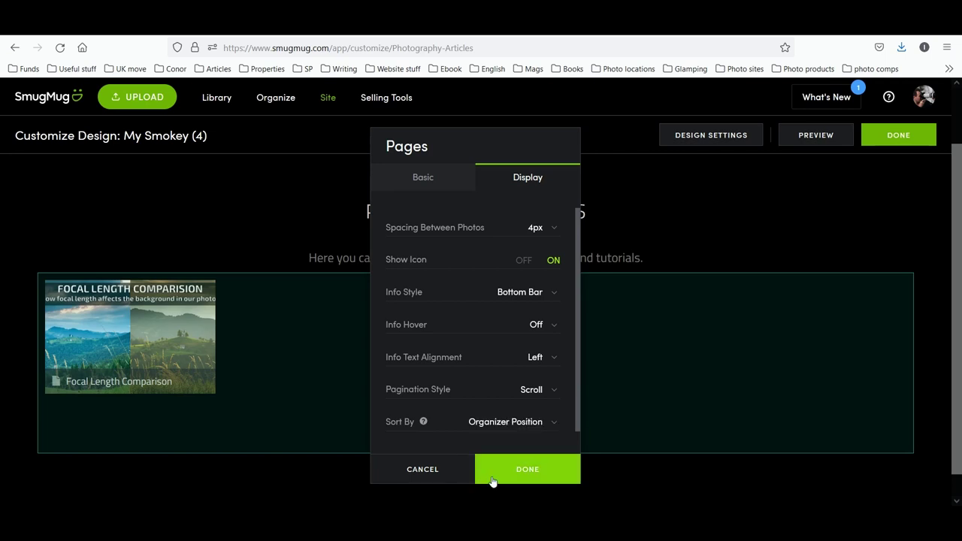
Save the Pages block settings and publish the Photography Articles folder's design changes
left_click(535, 467)
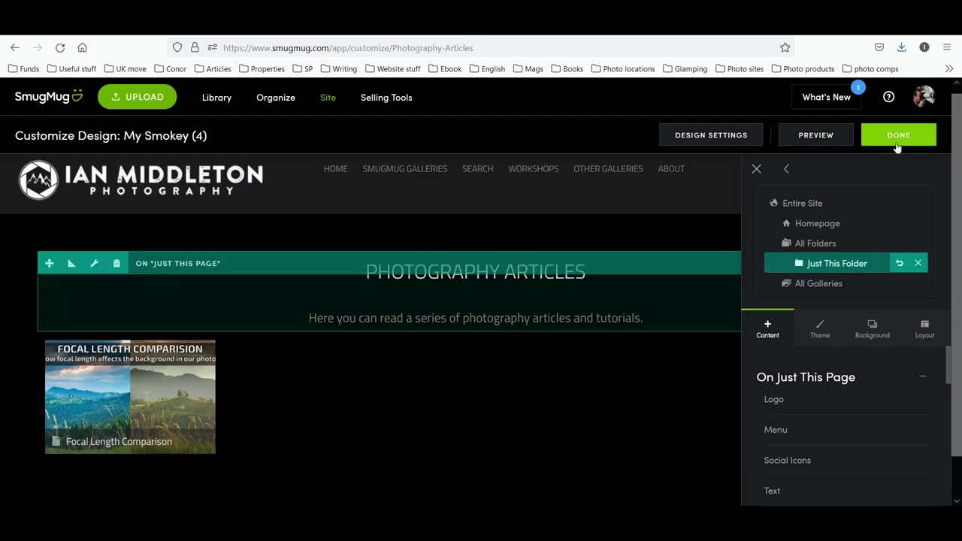
left_click(898, 134)
left_click(520, 256)
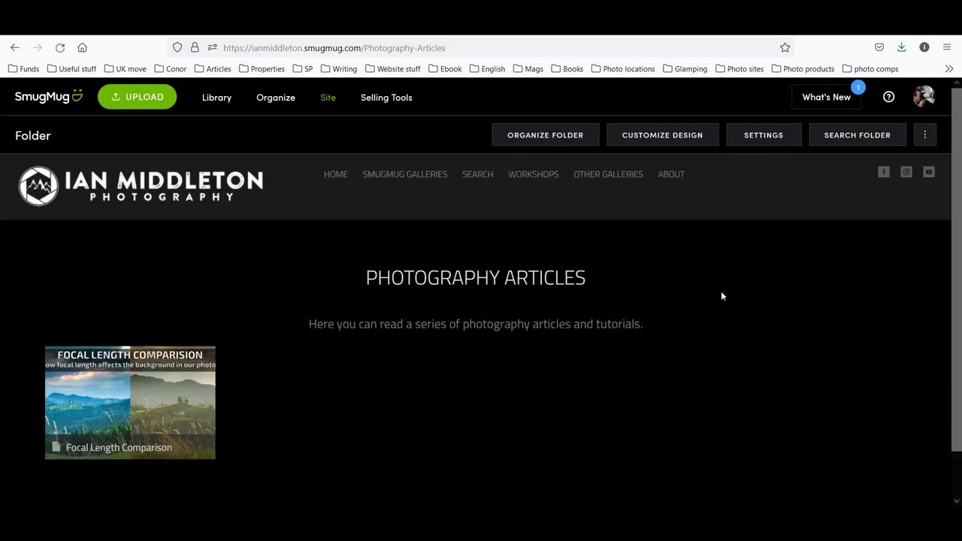
Open the Focal Length Comparison article from the published folder page and look through it
scroll(653, 481, "down", 1)
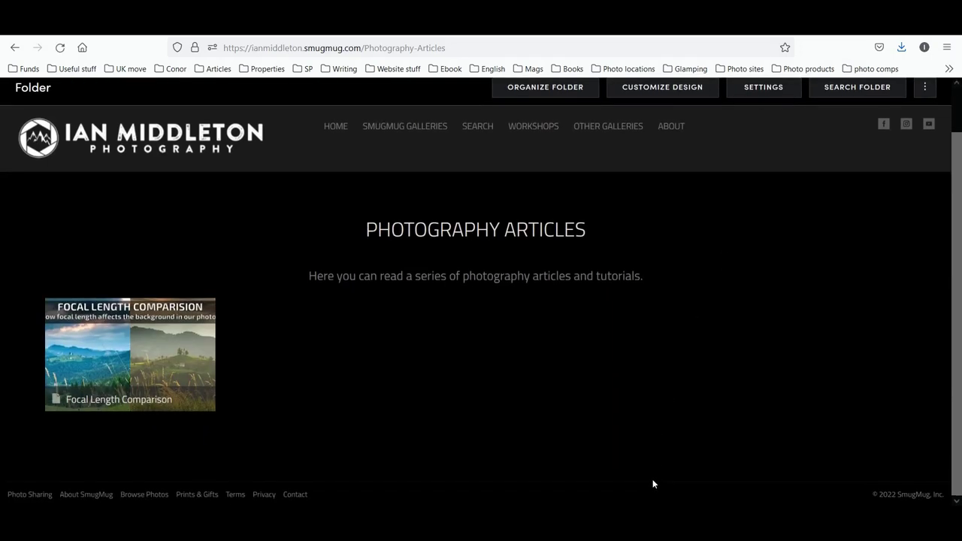
left_click(92, 402)
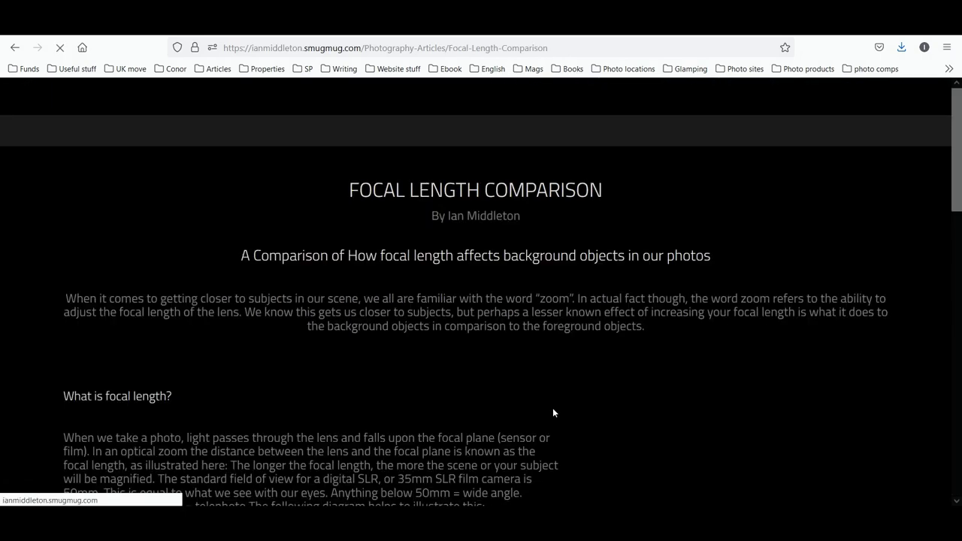
scroll(815, 448, "down", 15)
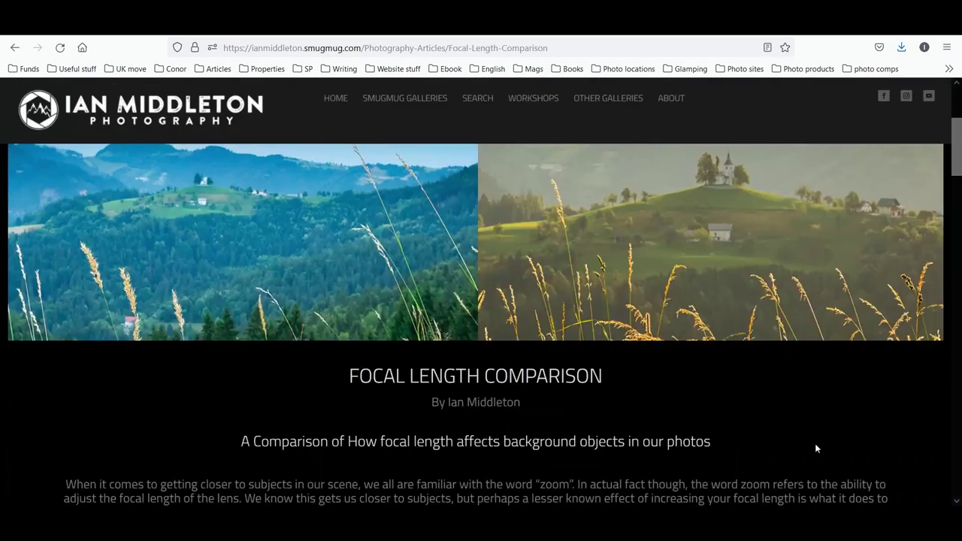
scroll(816, 449, "down", 5)
scroll(816, 449, "up", 3)
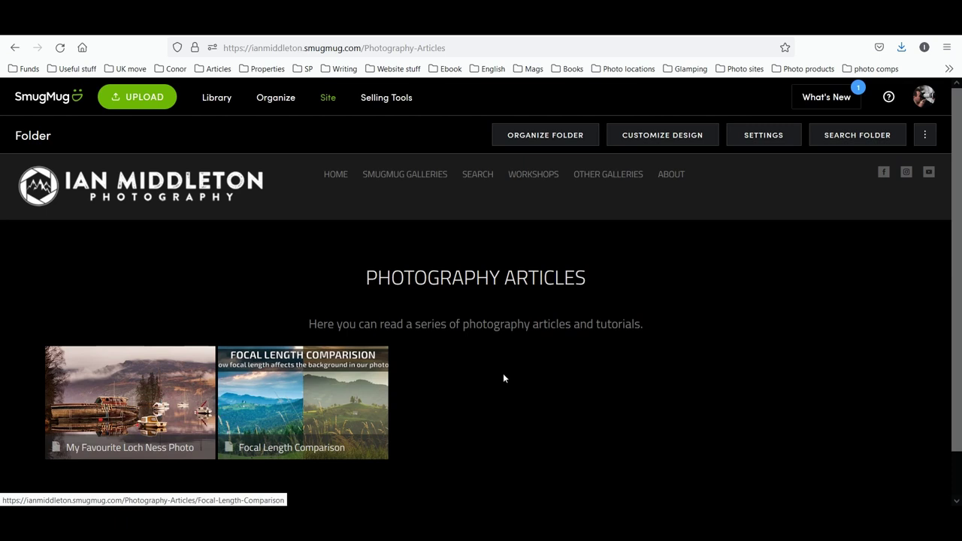
Customize the Photography Articles folder again, set the Pages block's spacing between photos to 24px, and publish the change
left_click(647, 136)
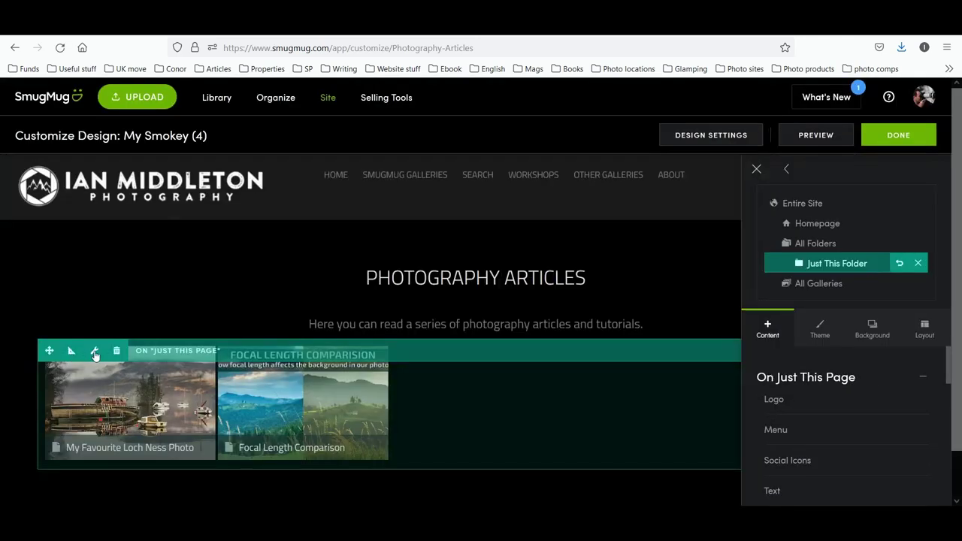
left_click(94, 353)
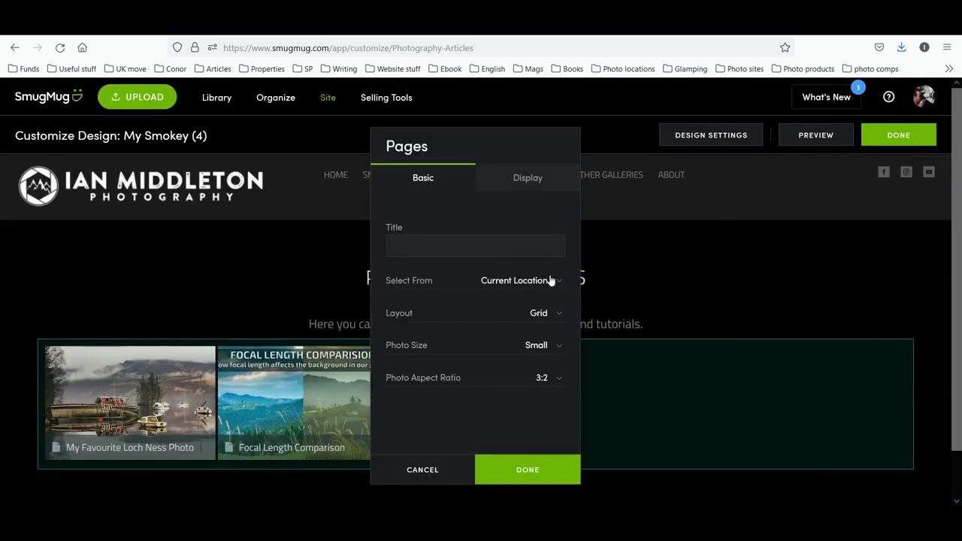
left_click(534, 179)
left_click(540, 230)
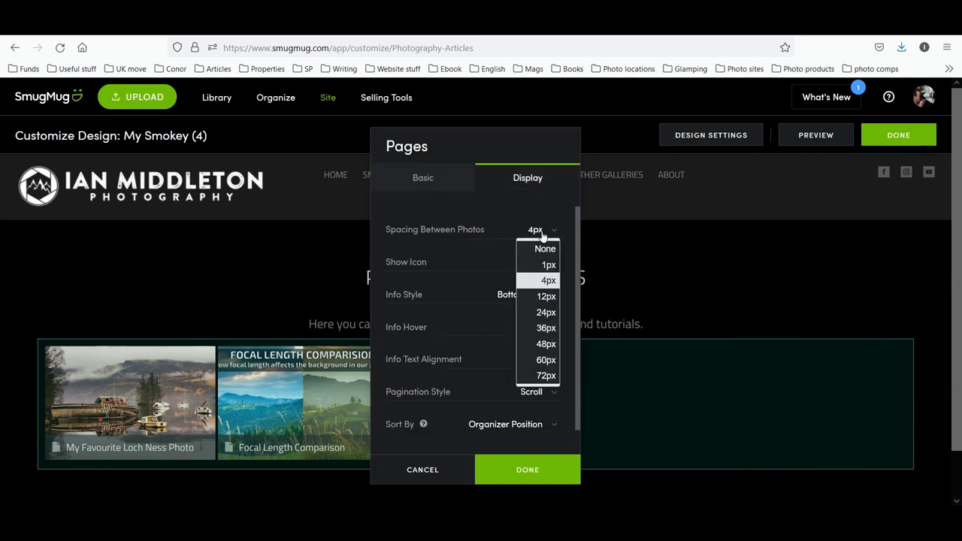
left_click(548, 320)
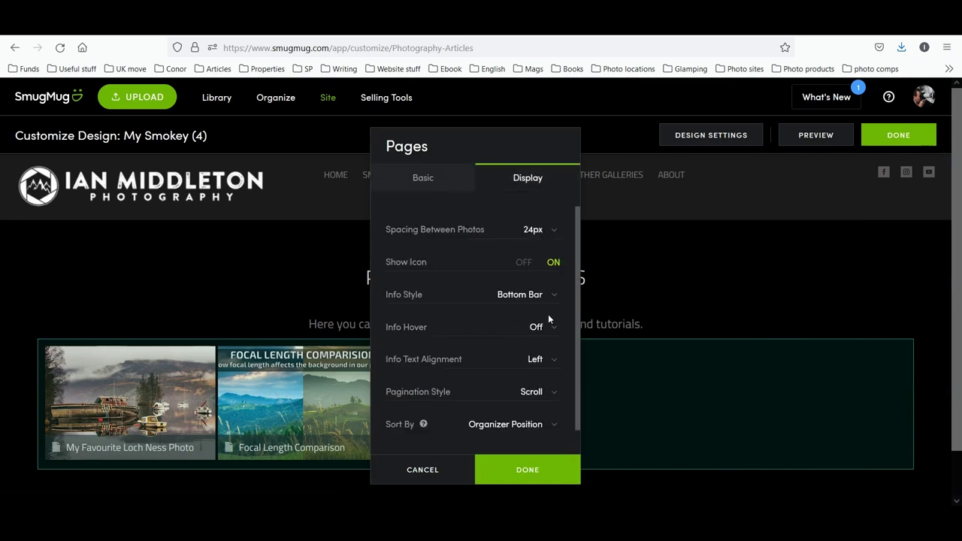
left_click(544, 469)
left_click(898, 136)
left_click(436, 256)
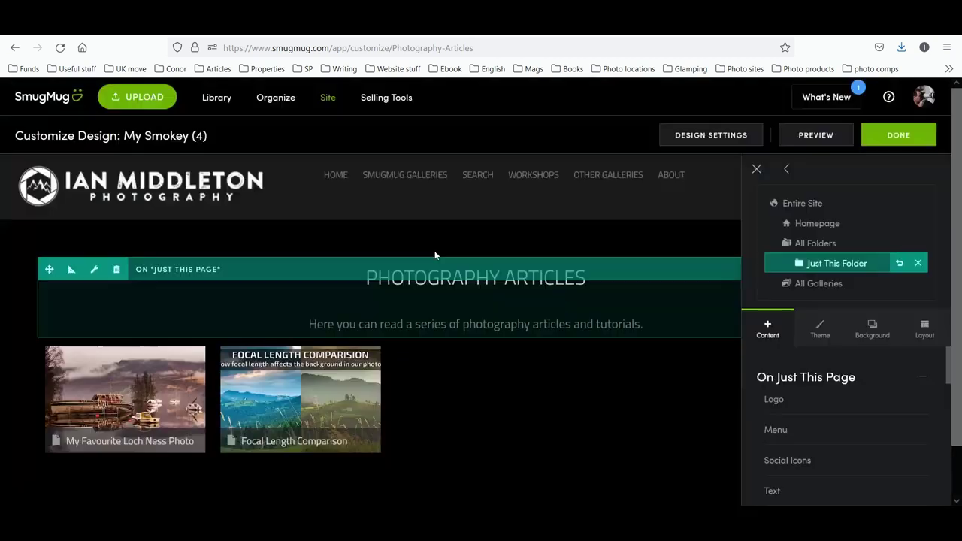